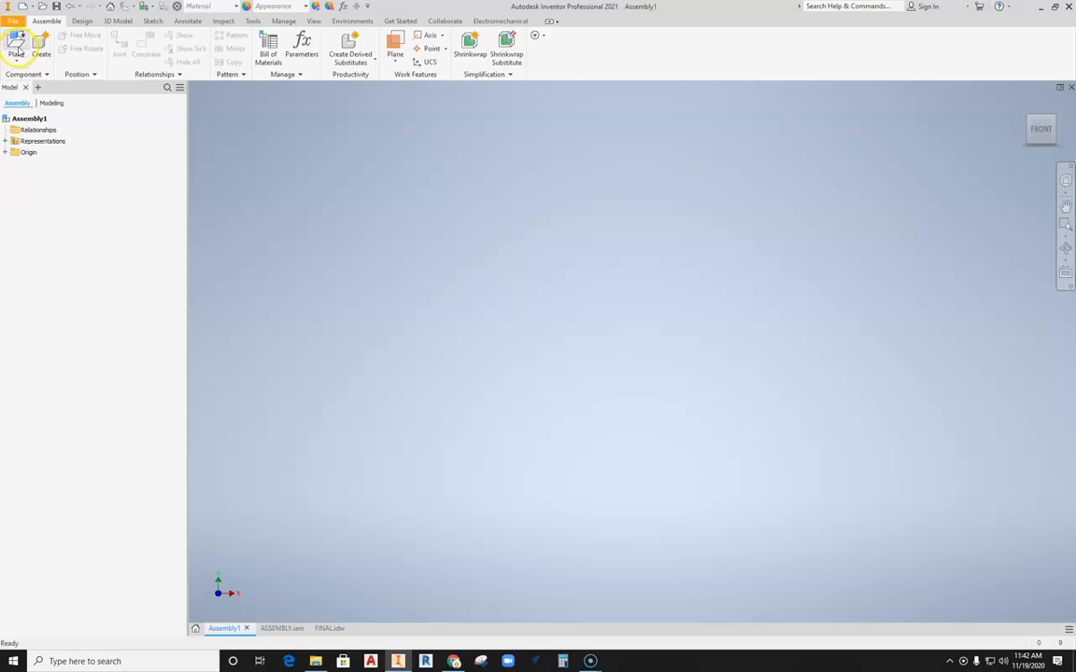
Step: Start placing a component and browse to the CASTER ASSEMBLY folder inside the student's Mechanical_Drafting_Design folder on TechEd Share (Q:)
click(55, 82)
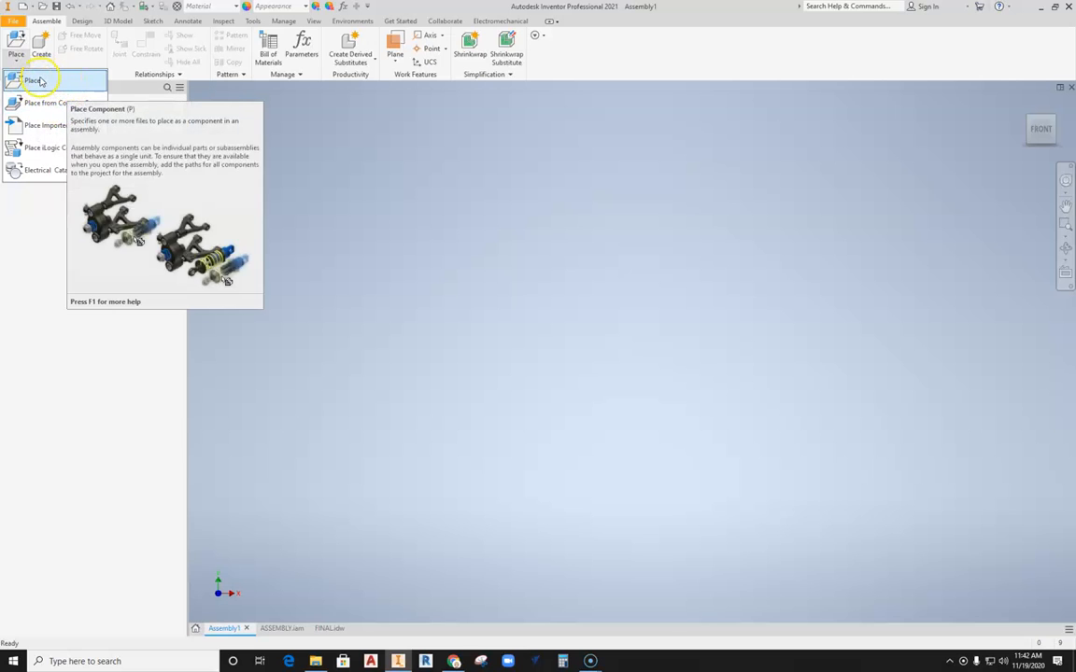
click(37, 80)
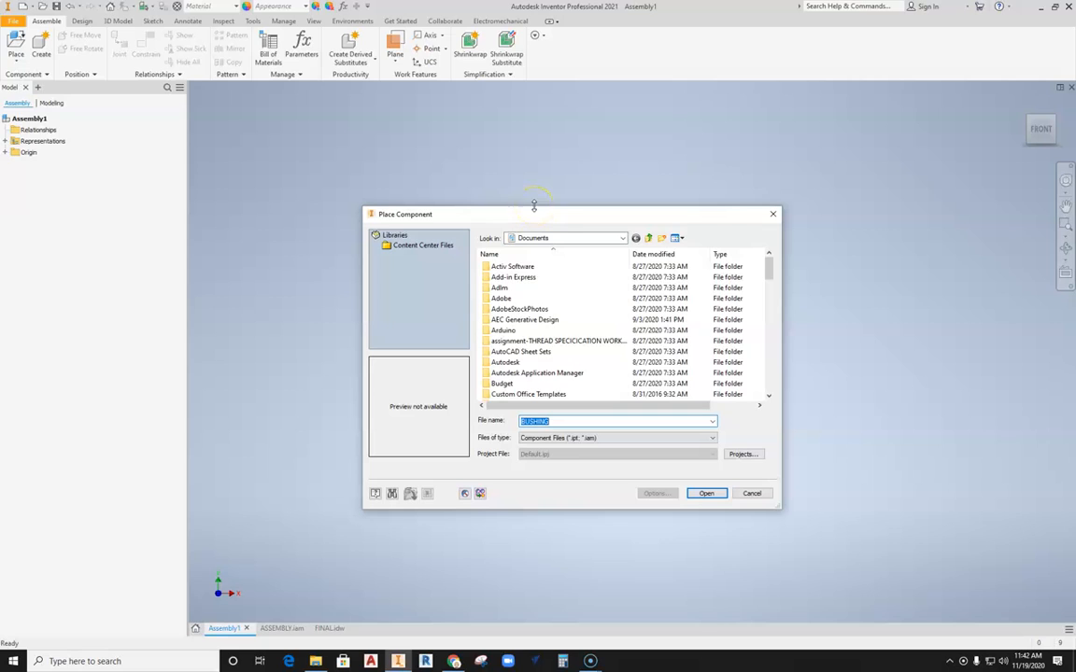
click(623, 238)
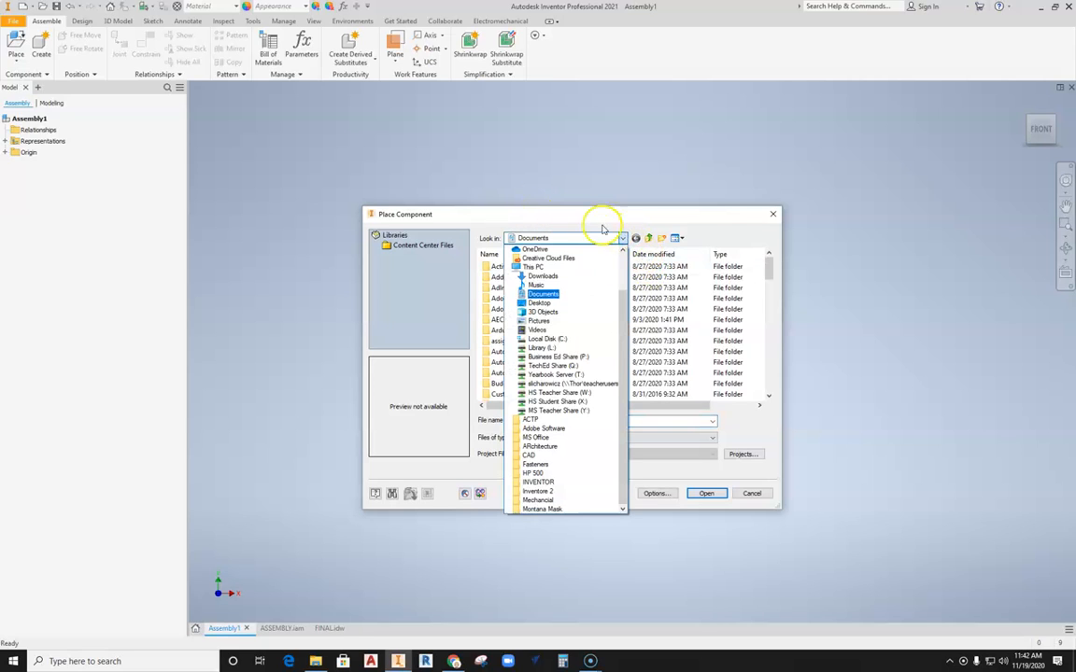
click(553, 365)
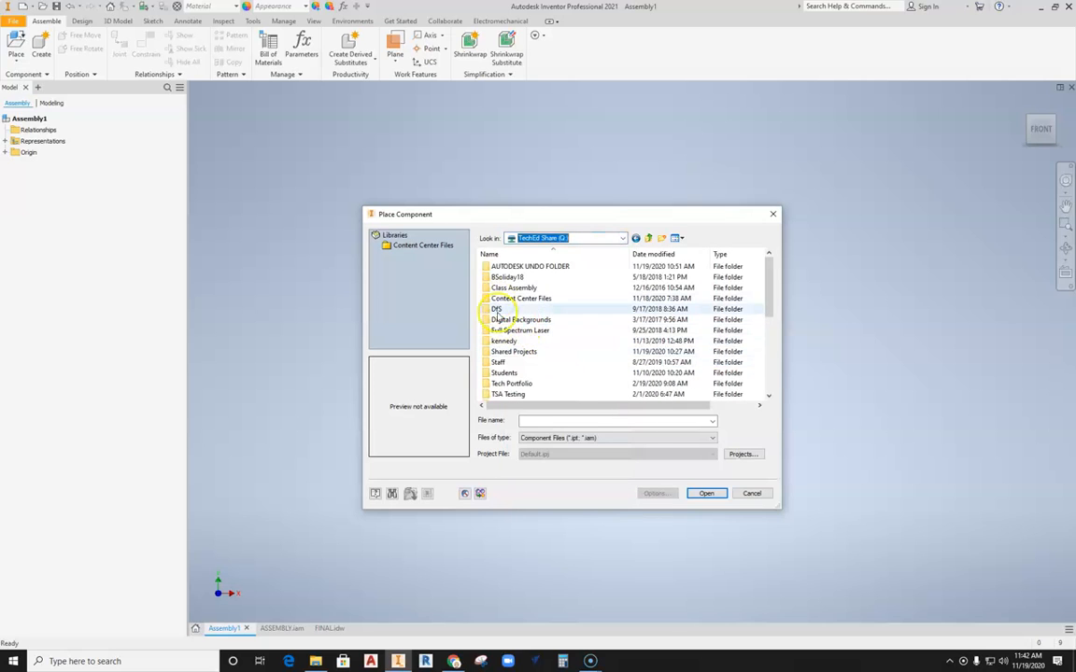
double_click(501, 372)
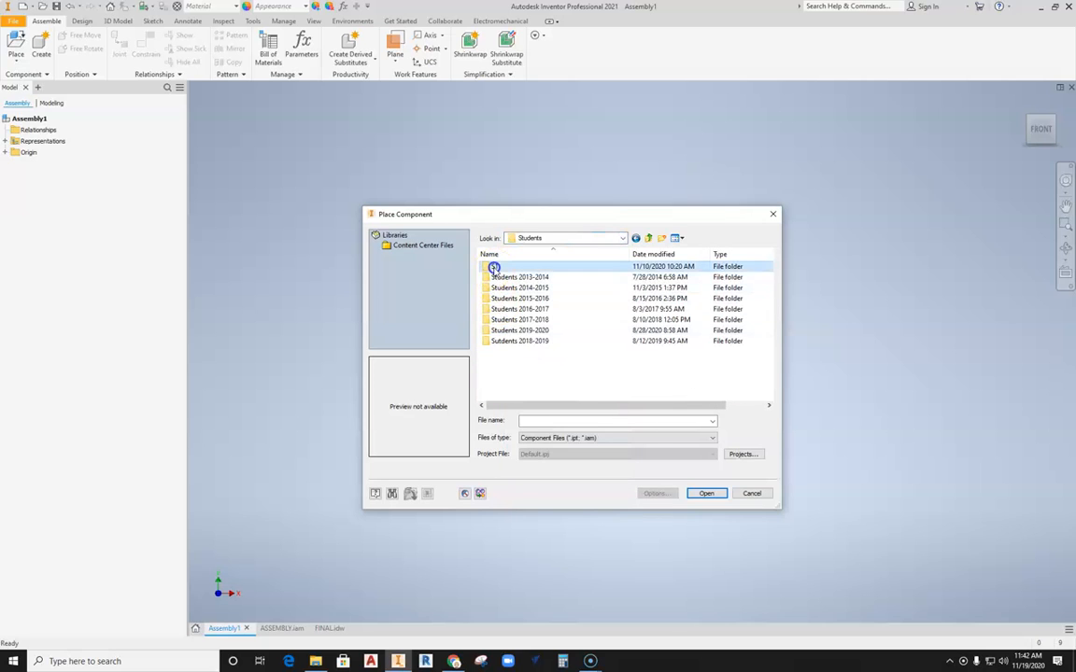
double_click(494, 268)
double_click(509, 299)
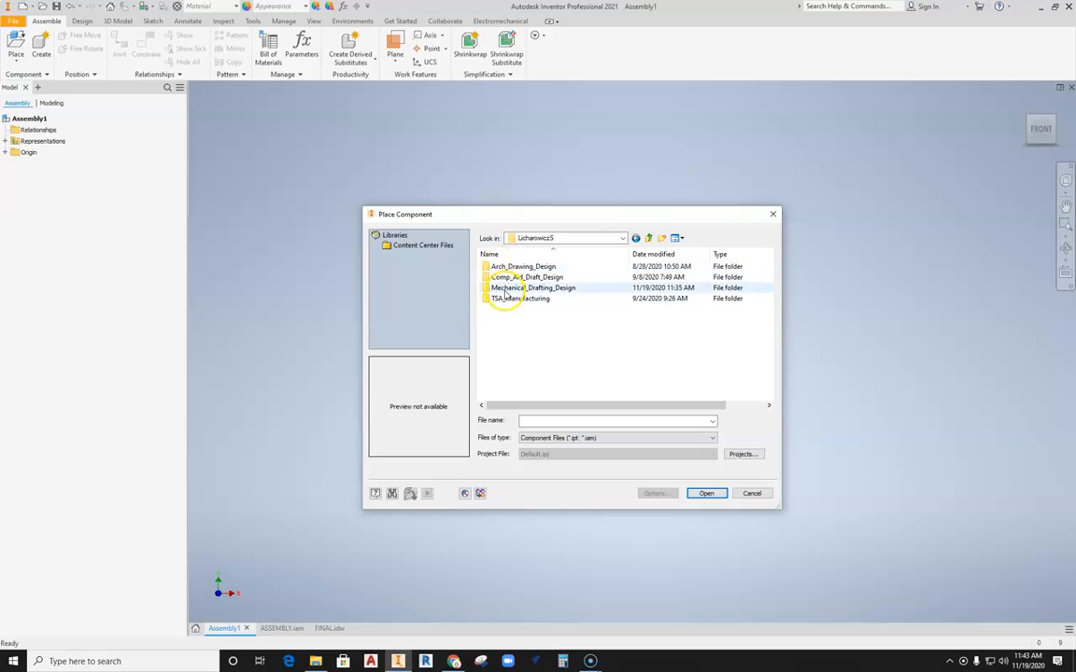
double_click(495, 289)
double_click(492, 309)
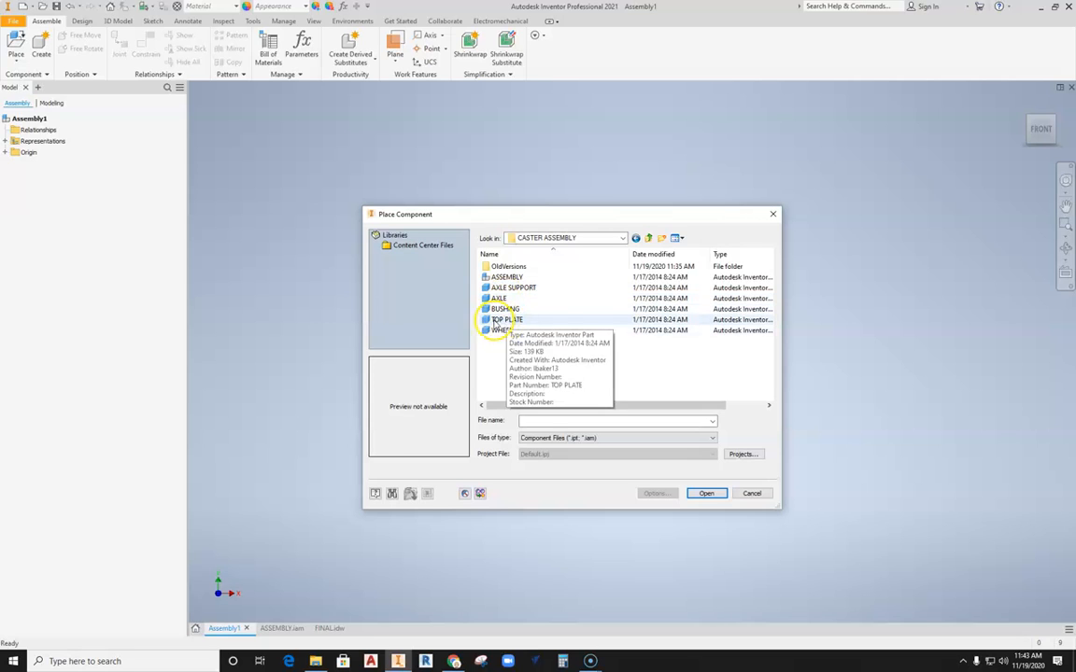
Step: Place a single instance of the TOP PLATE part in the new assembly and end the placement
click(486, 319)
click(512, 320)
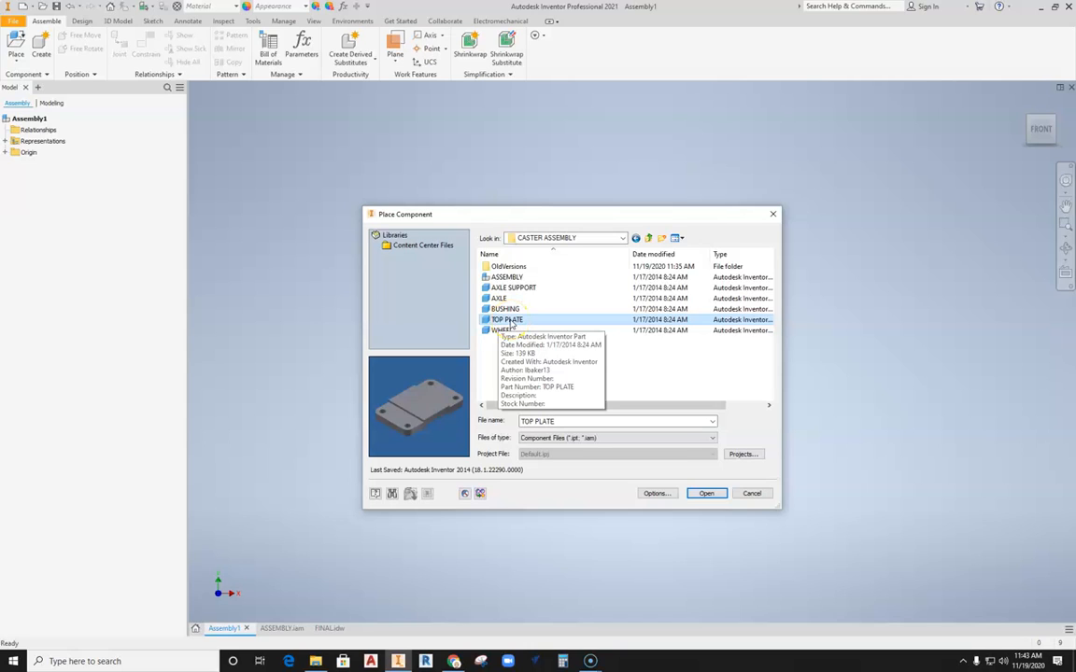
click(710, 494)
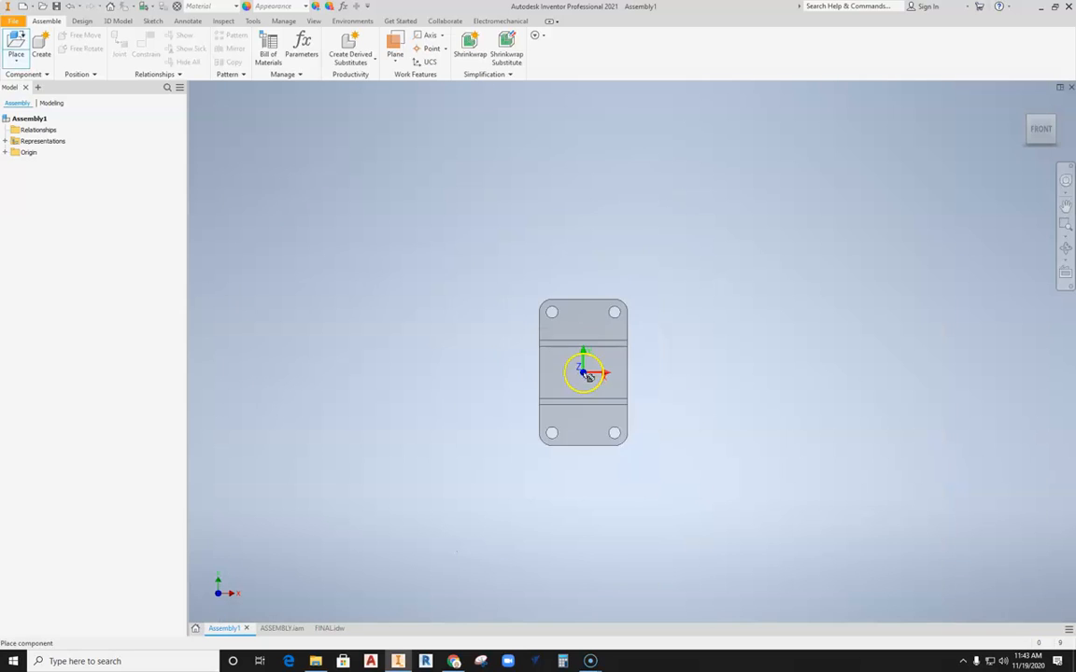
click(624, 370)
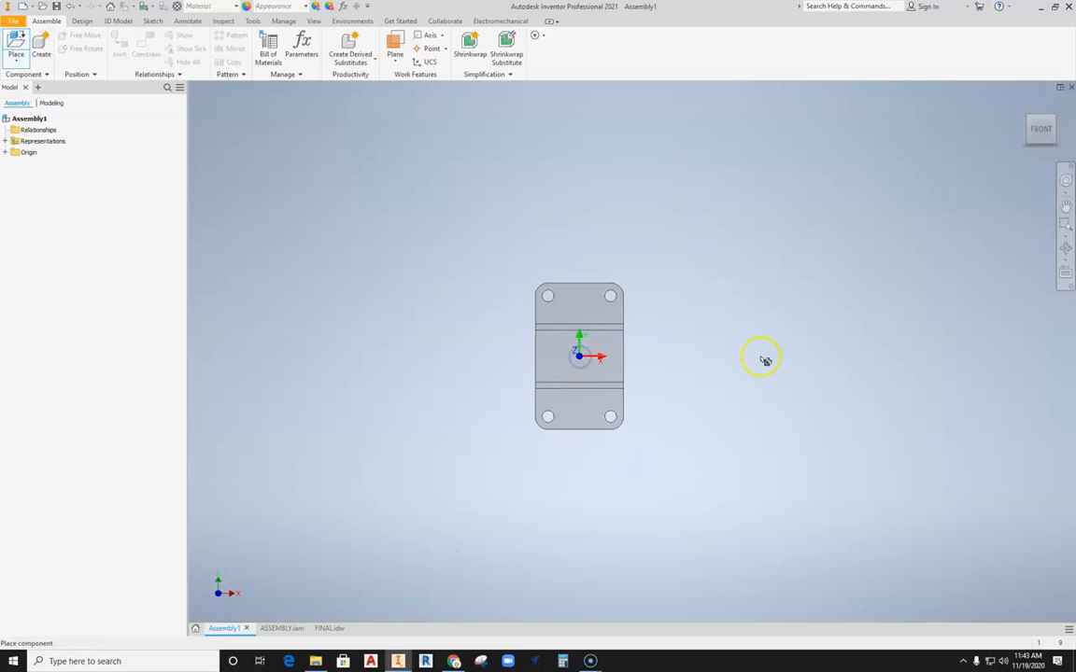
key(Escape)
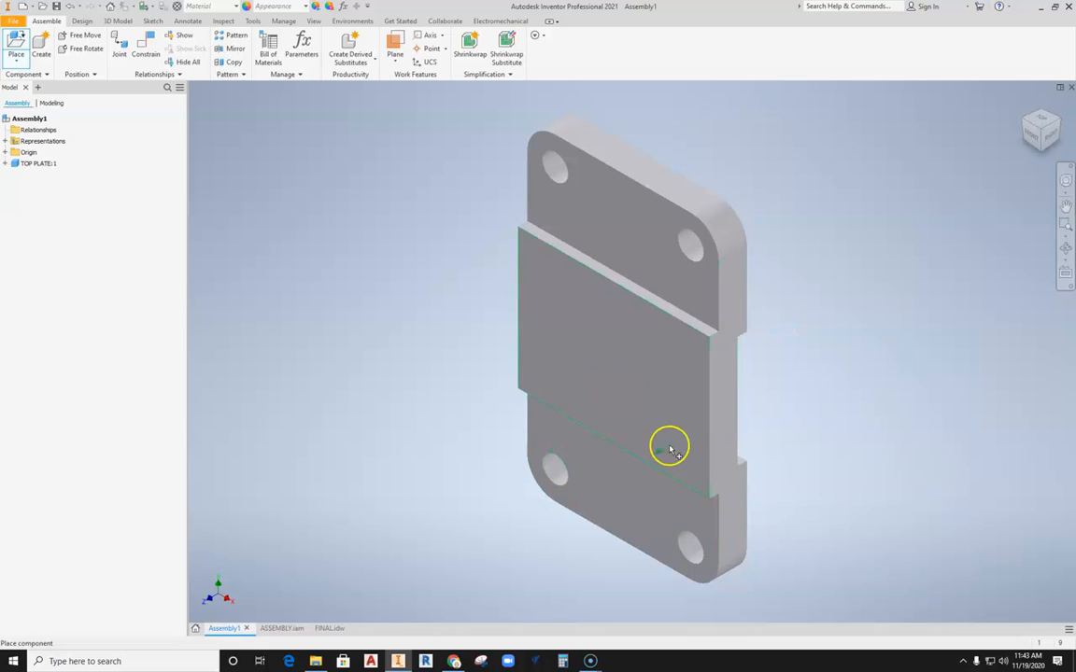
key(Escape)
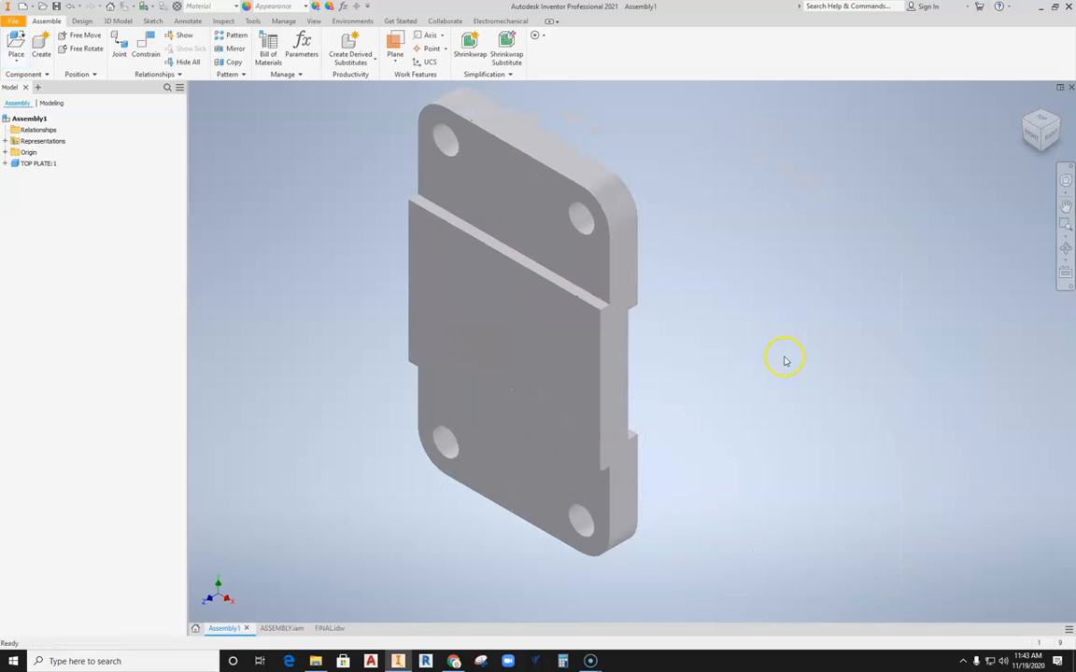
middle_drag(748, 341, 798, 346)
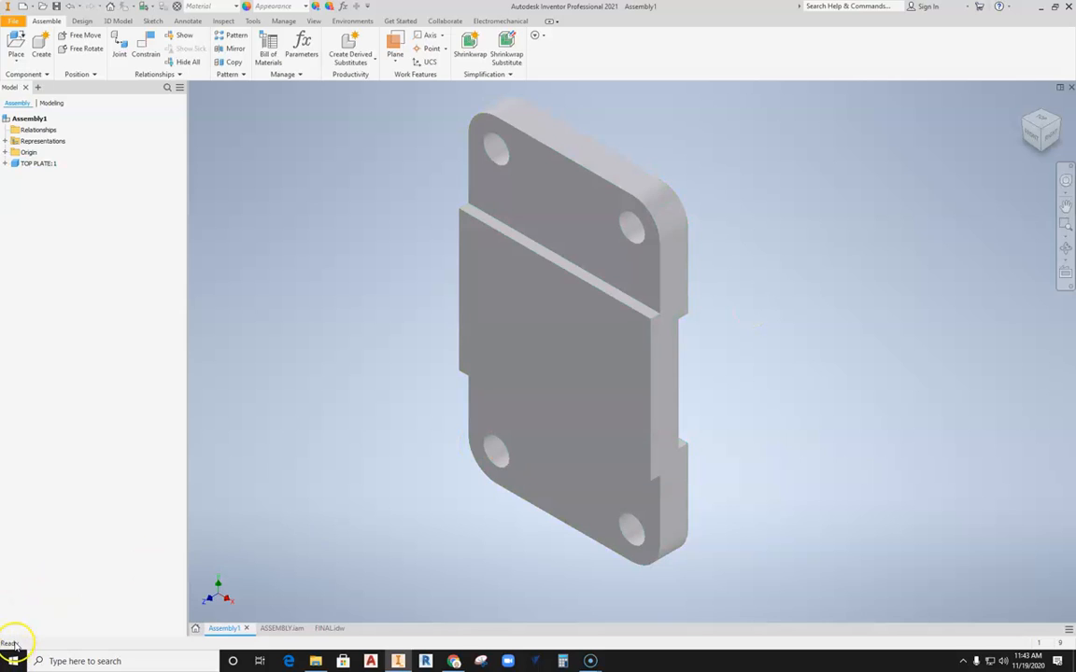
mouse_move(616, 282)
mouse_down()
mouse_move(580, 300)
mouse_move(614, 277)
mouse_move(606, 278)
mouse_up()
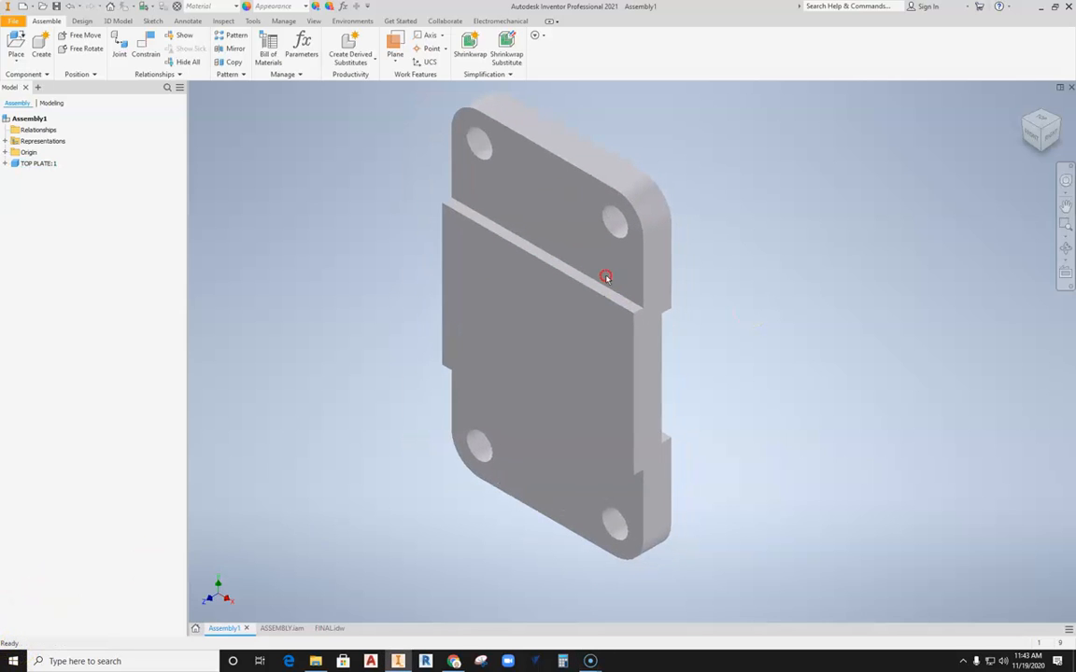
drag(570, 312, 596, 308)
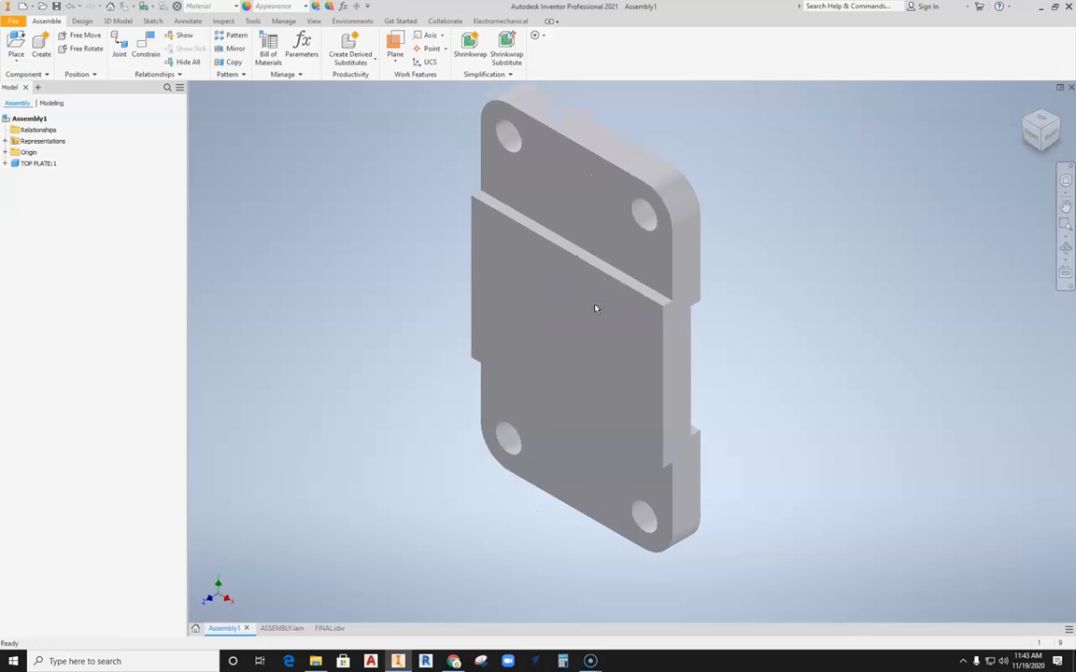
Step: Examine the finished caster in ASSEMBLY.iam for the top plate's position and orientation, and return to Assembly1
click(283, 627)
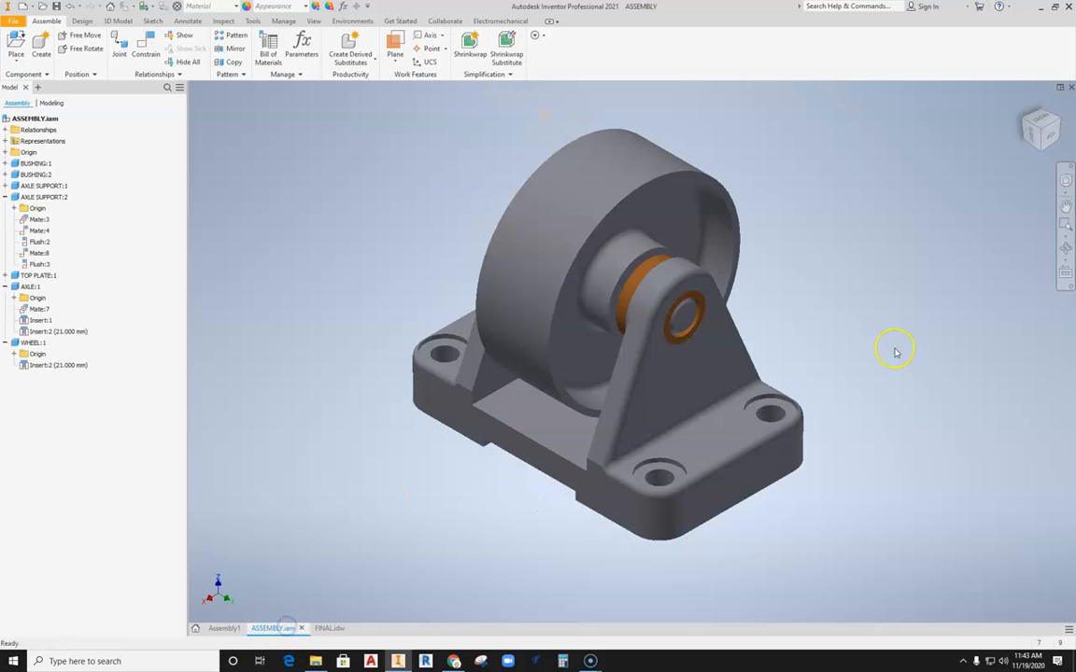
middle_drag(847, 346, 766, 368)
scroll(673, 394, down, 3)
middle_drag(561, 411, 816, 339)
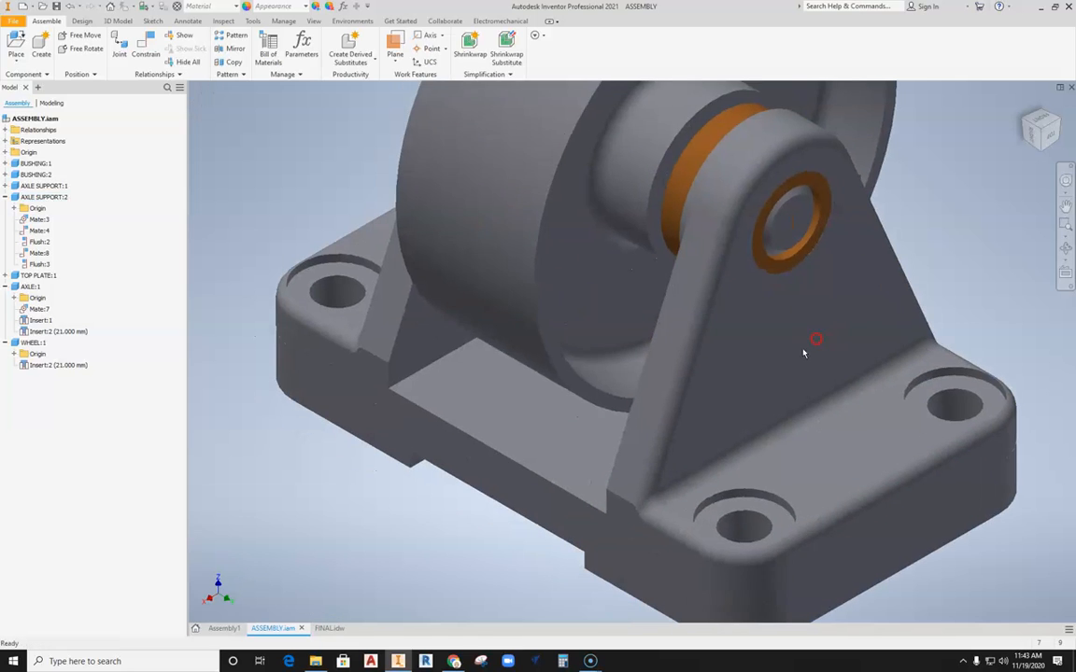
scroll(607, 362, up, 3)
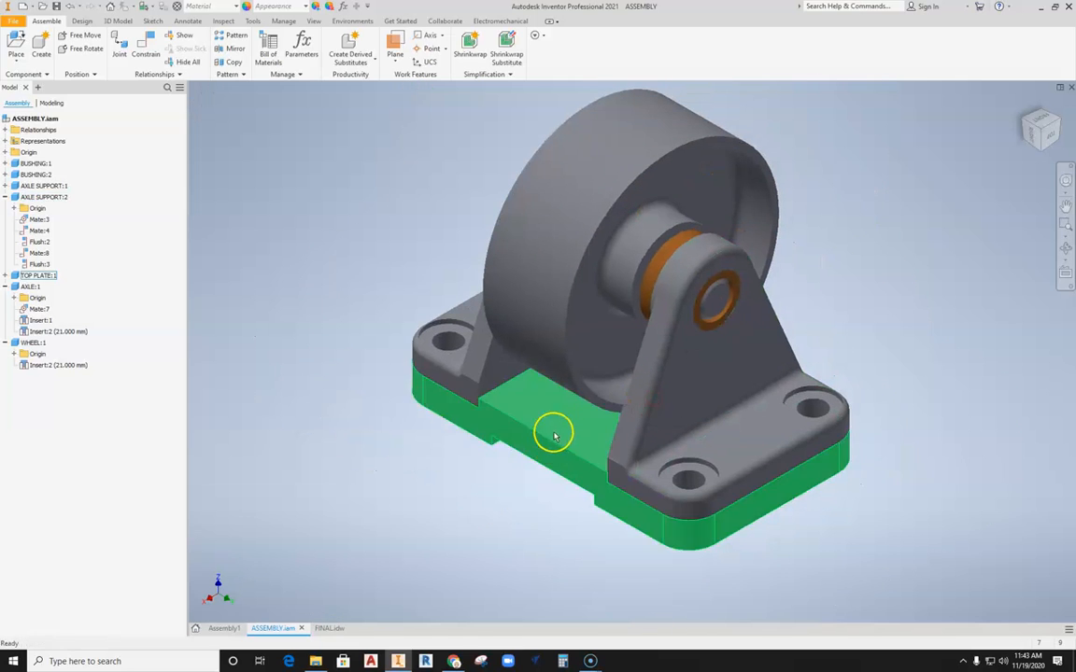
middle_drag(554, 436, 531, 449)
click(224, 628)
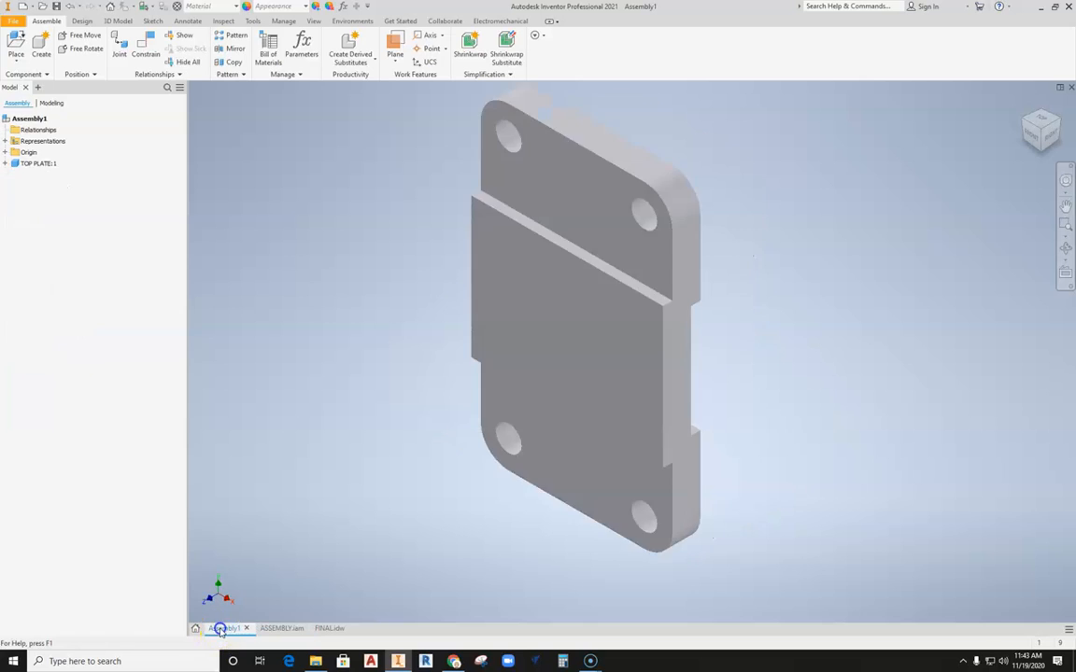
Step: Reorient the view of Assembly1 to an isometric view in which the top plate lies flat
click(1034, 137)
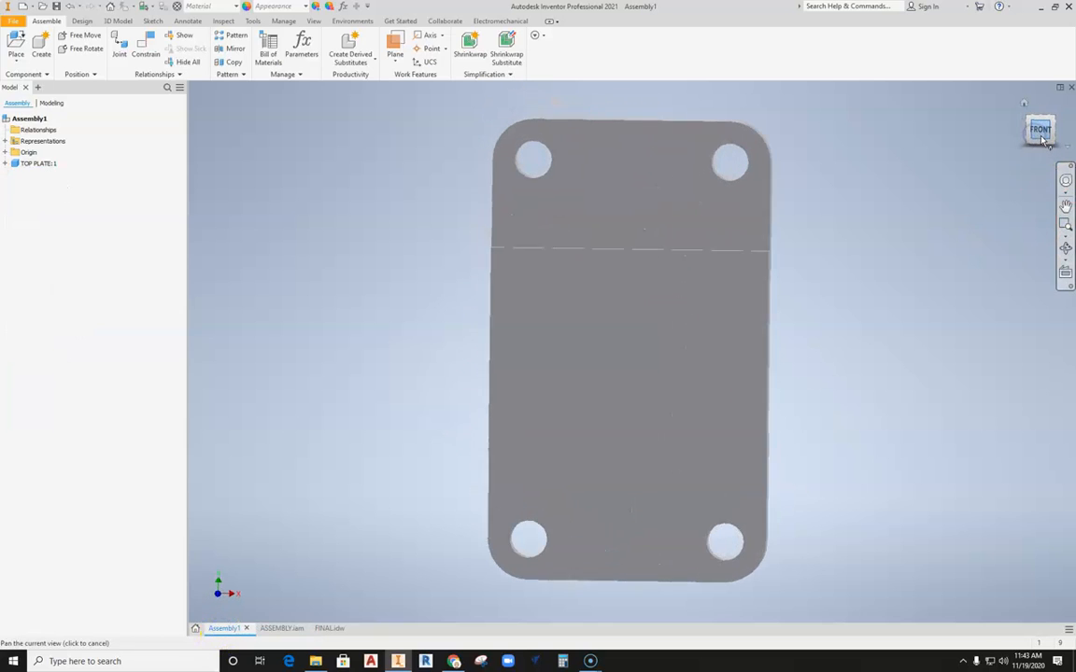
click(1069, 113)
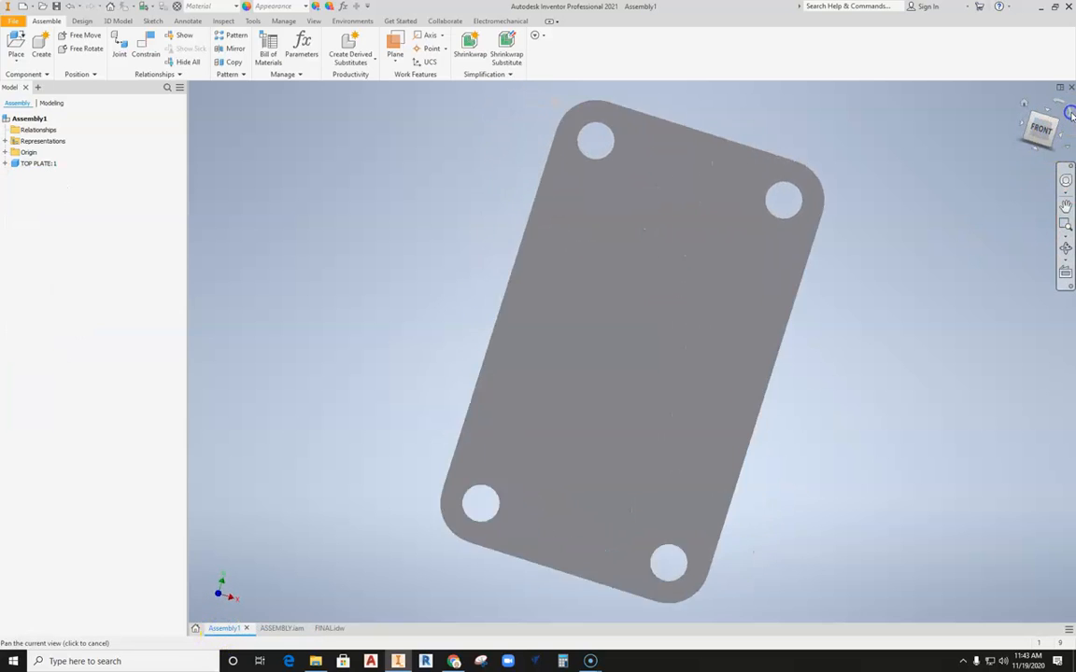
click(1055, 146)
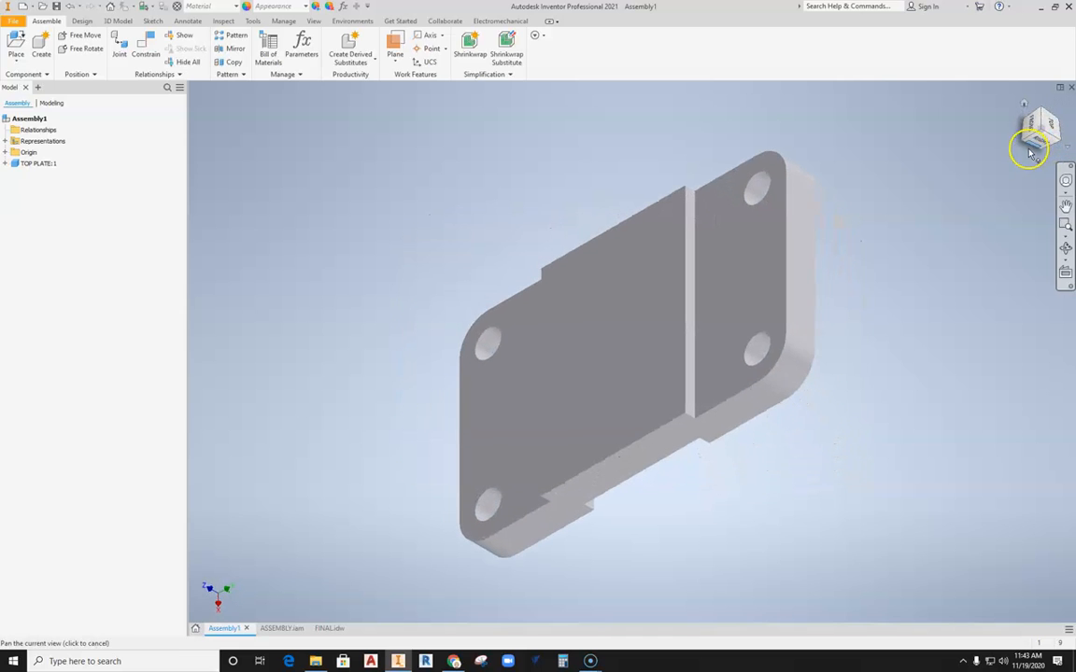
click(1026, 142)
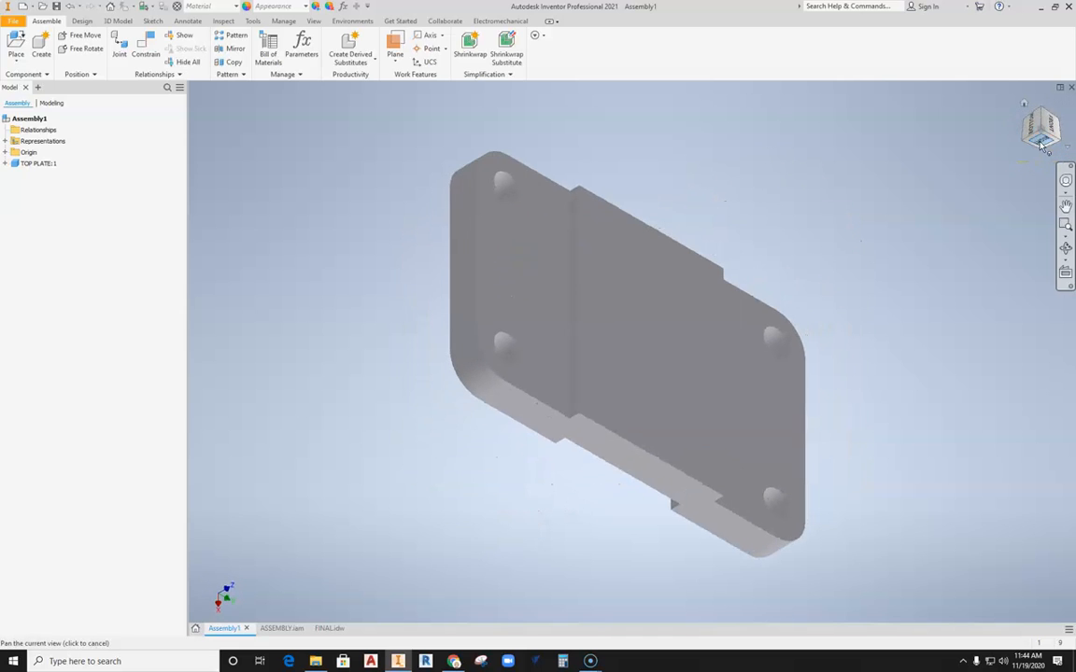
click(1041, 142)
click(1042, 119)
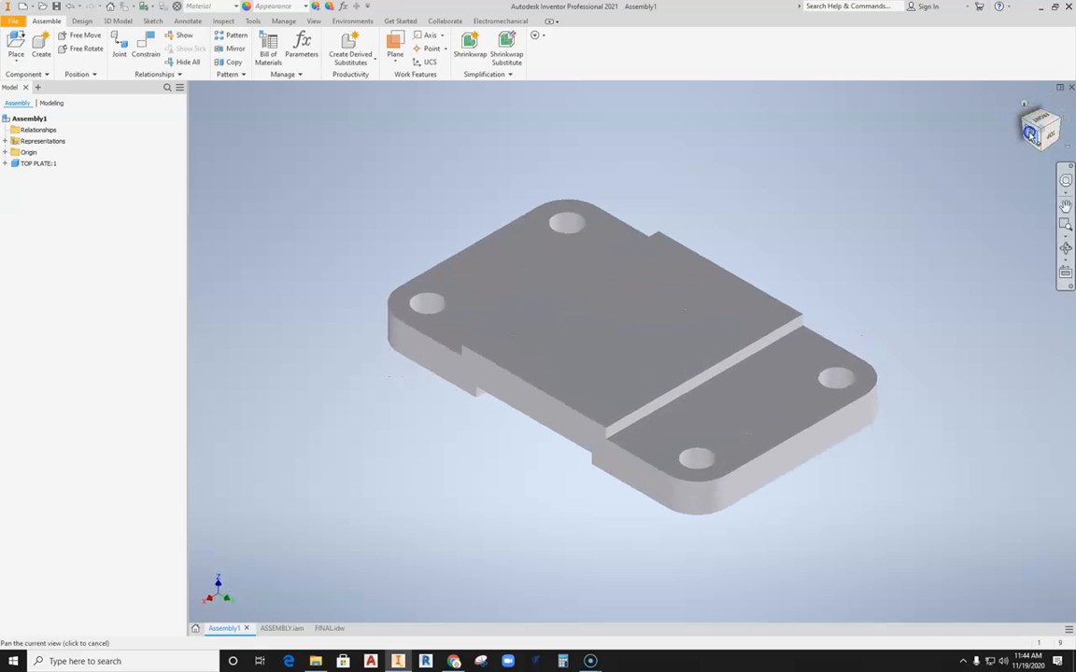
click(1030, 134)
click(1043, 121)
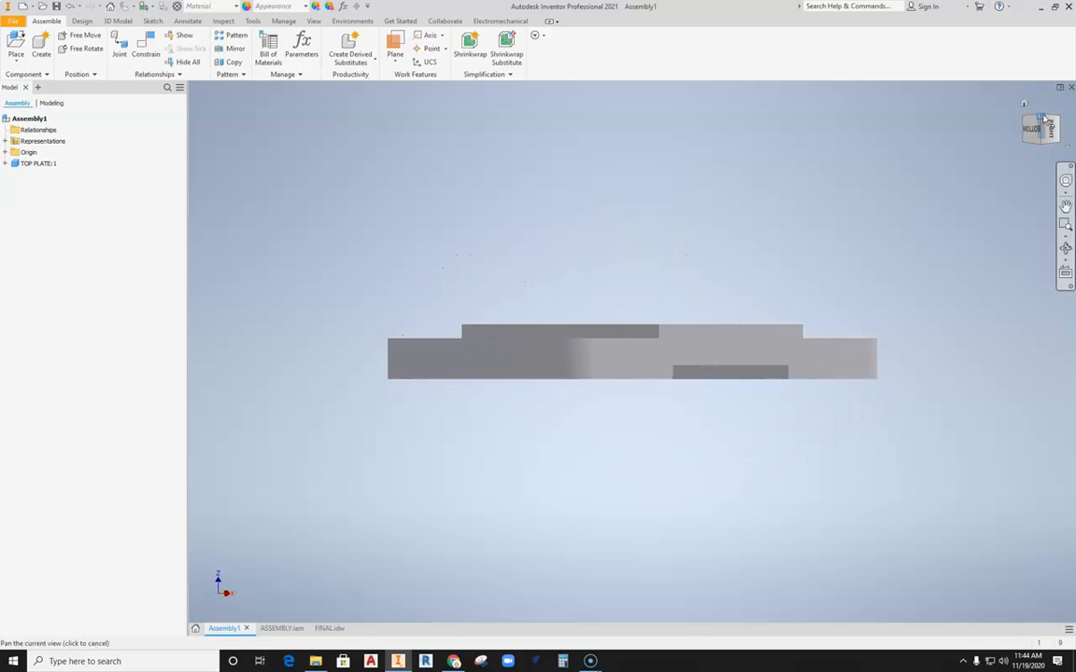
click(1043, 118)
middle_drag(859, 253, 785, 275)
middle_drag(748, 319, 752, 310)
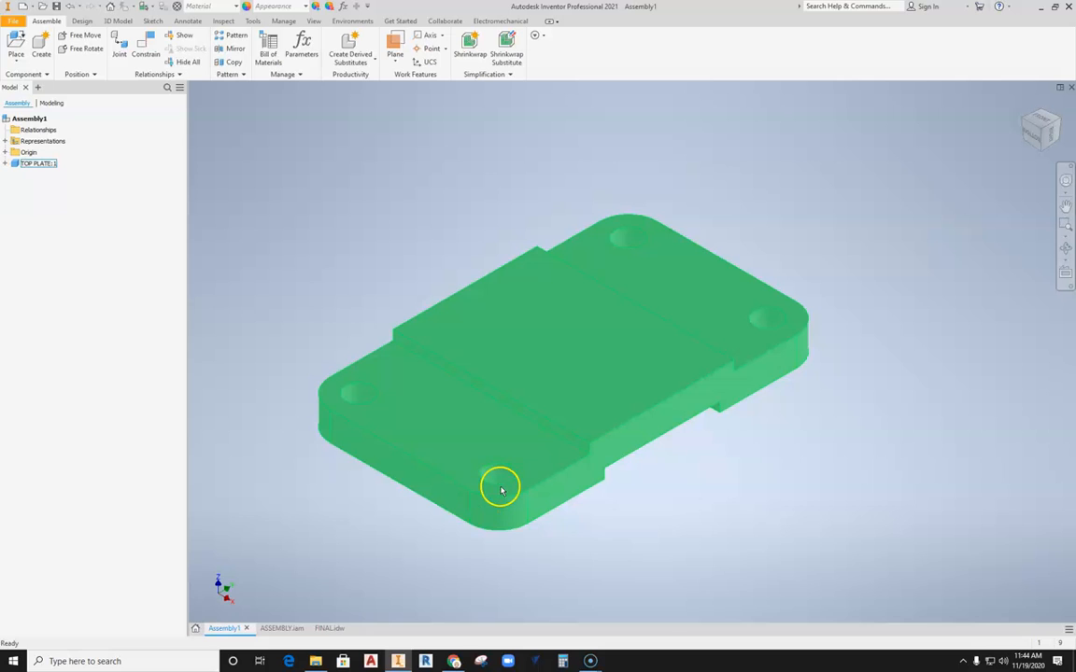
Step: Examine the parts list and exploded caster view in FINAL.idw, and return to the top plate in Assembly1
click(321, 629)
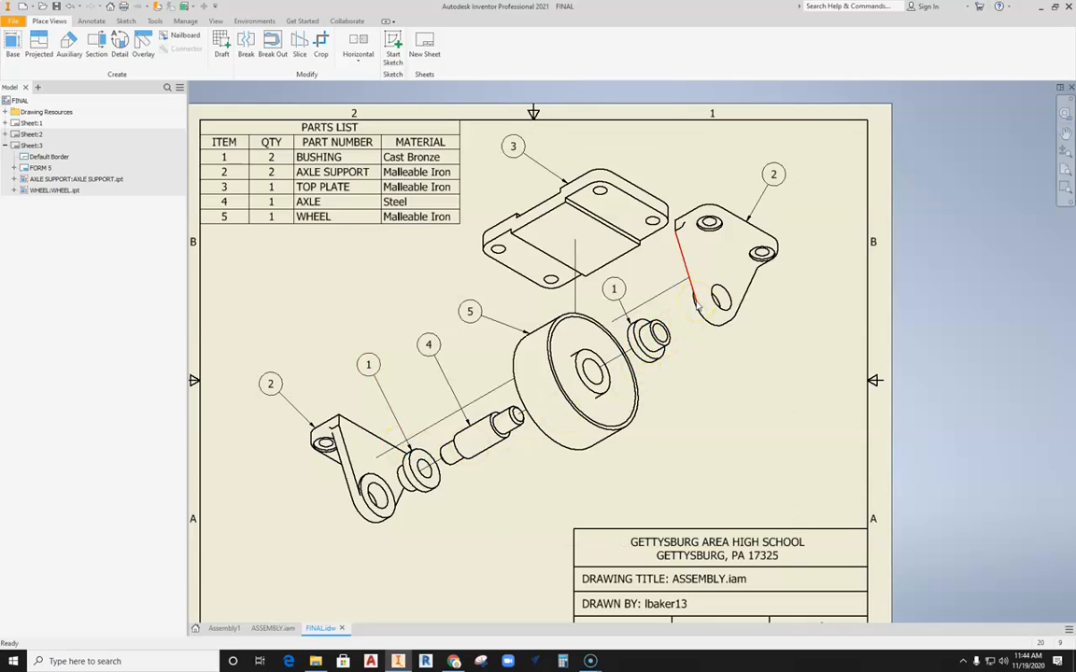
click(222, 628)
click(597, 406)
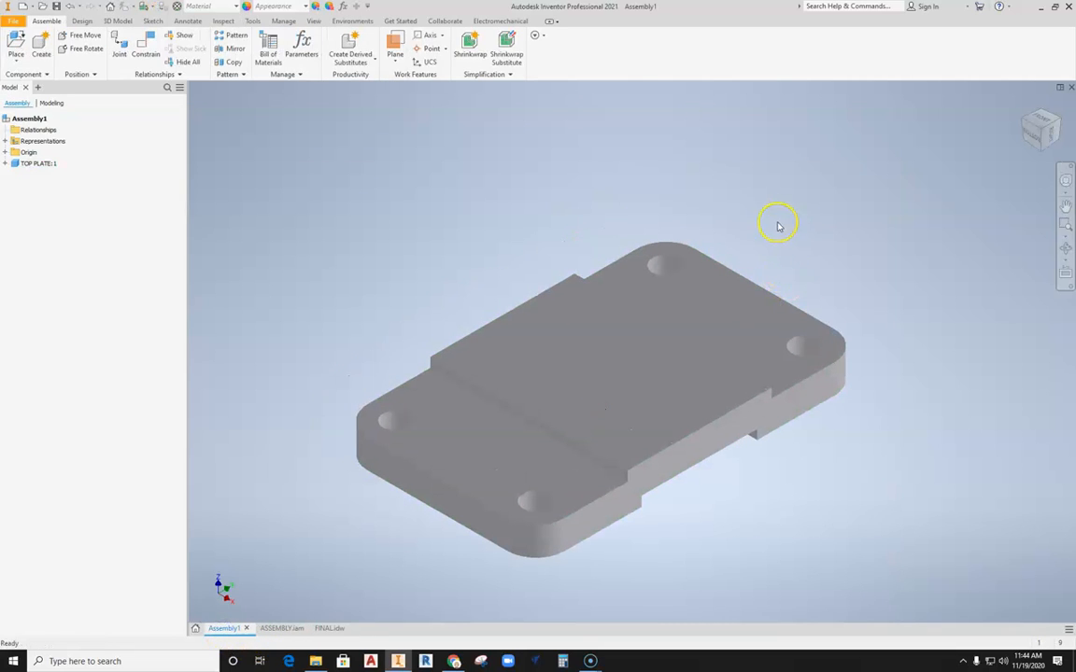
drag(778, 224, 738, 204)
middle_drag(511, 208, 584, 222)
click(22, 644)
Step: Check in ASSEMBLY.iam how the axle support sits on the top plate, and return to Assembly1
click(282, 629)
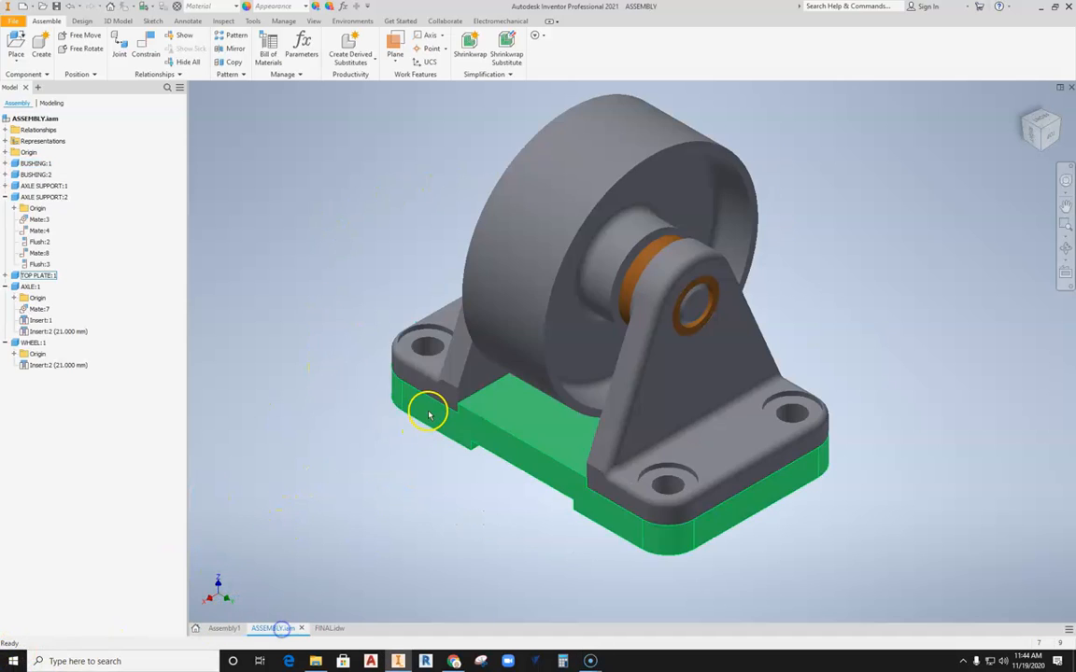
click(683, 400)
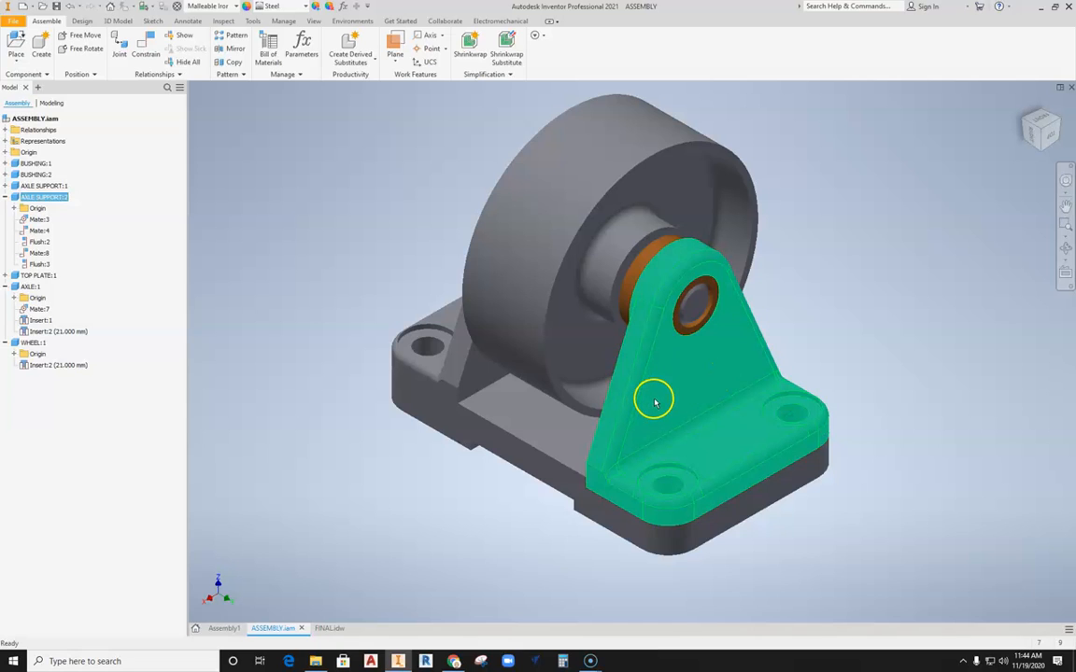
click(222, 629)
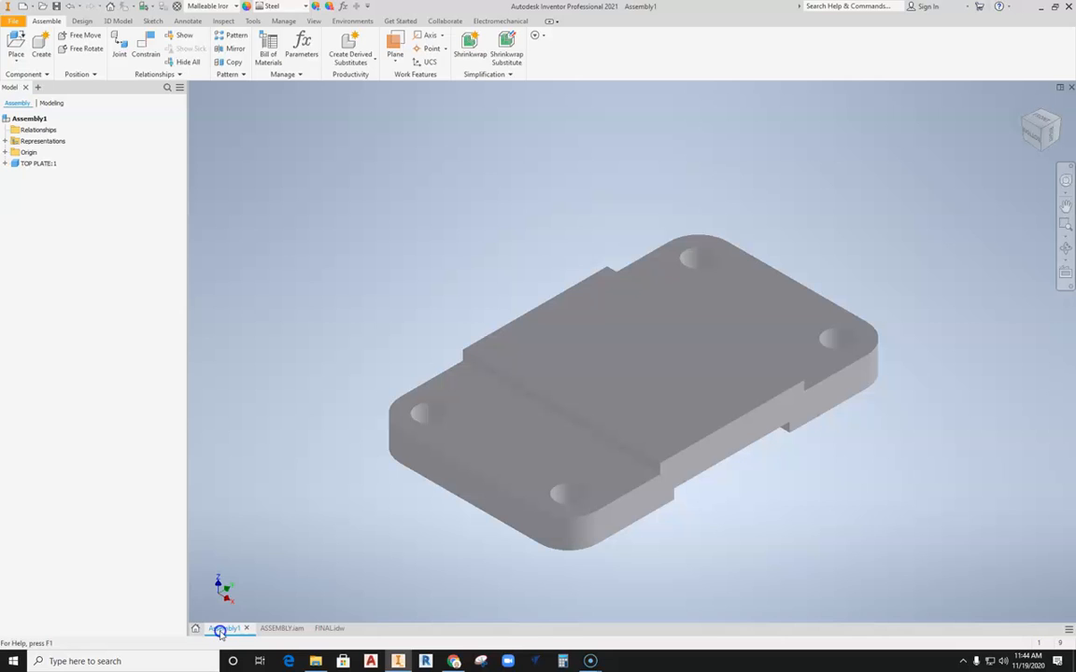
Step: Place one instance each of AXLE SUPPORT, AXLE and BUSHING from the CASTER ASSEMBLY folder beside the top plate
click(16, 61)
click(33, 80)
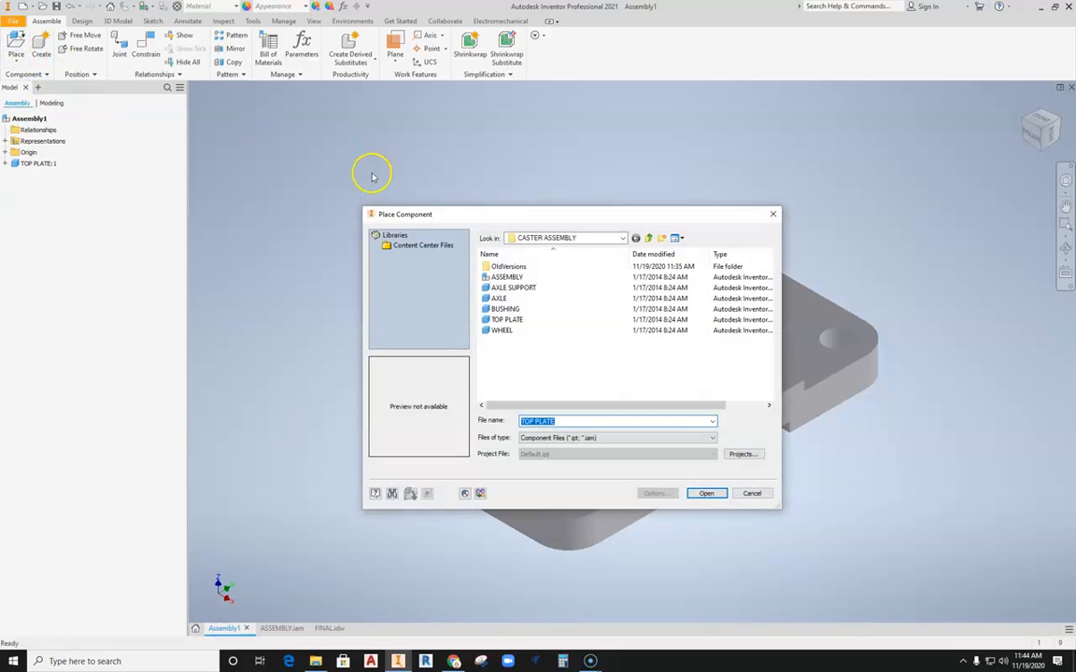
drag(505, 218, 199, 111)
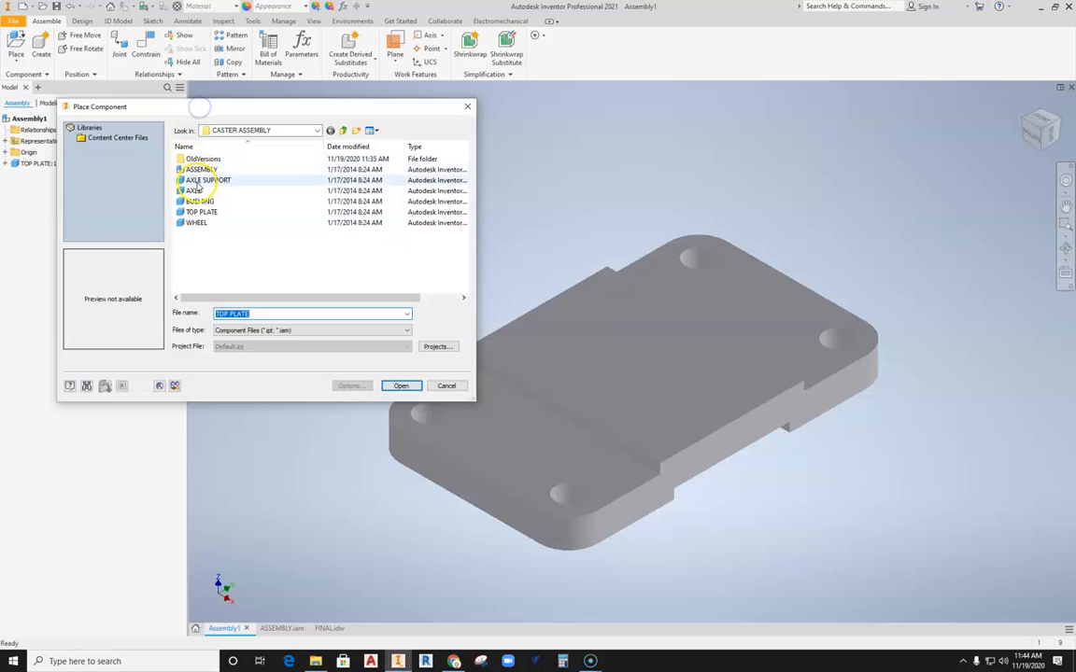
click(220, 182)
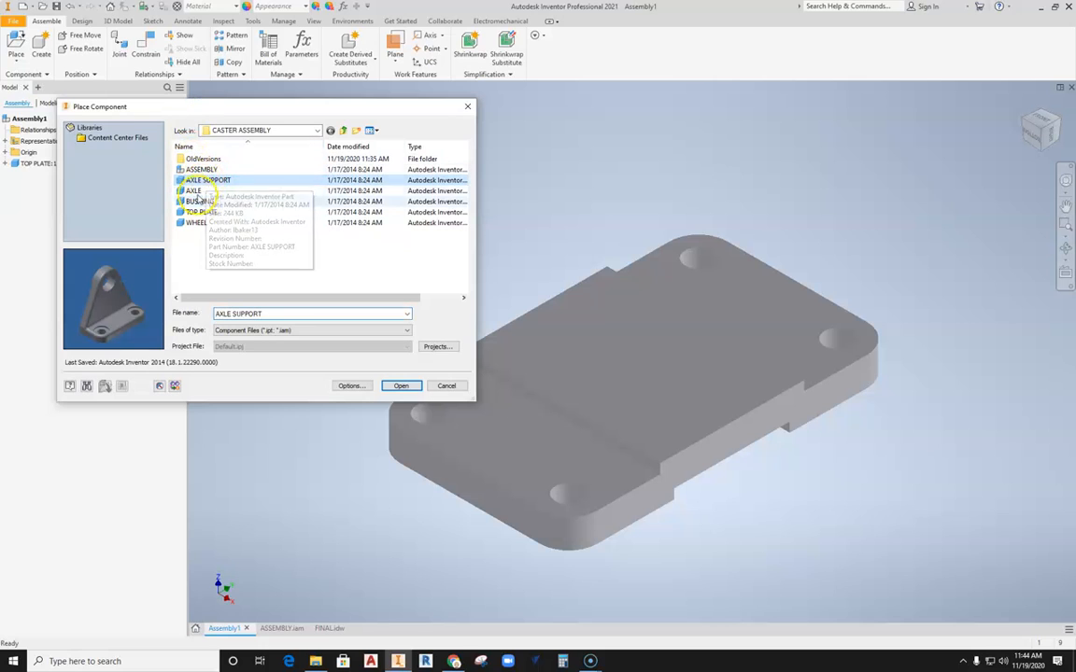
click(196, 191)
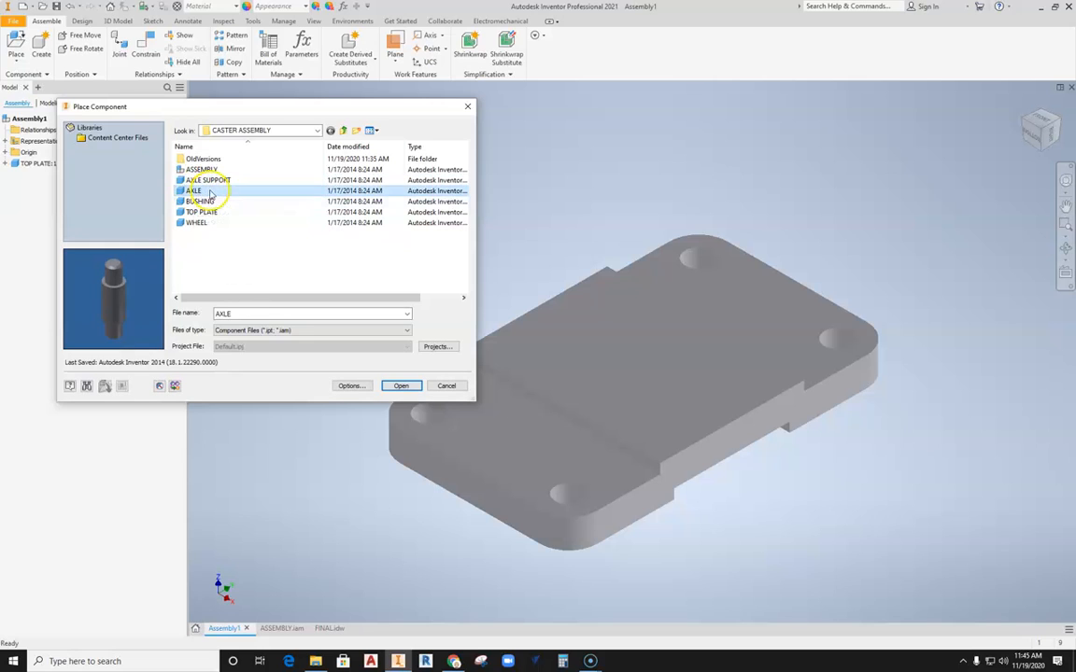
click(206, 202)
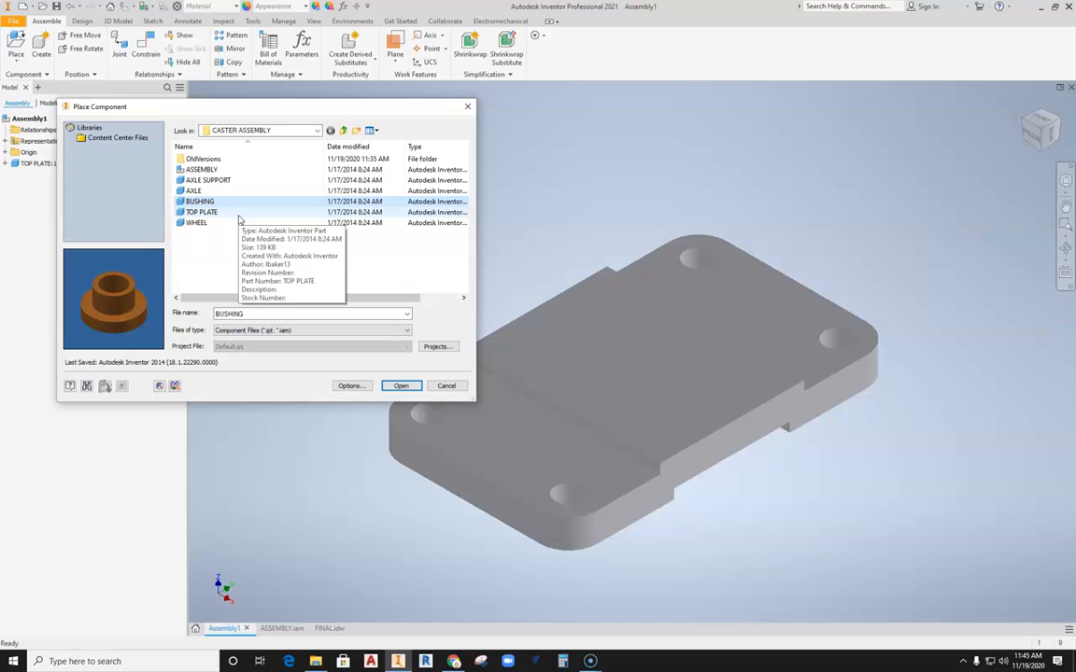
click(223, 204)
ctrl+click(193, 191)
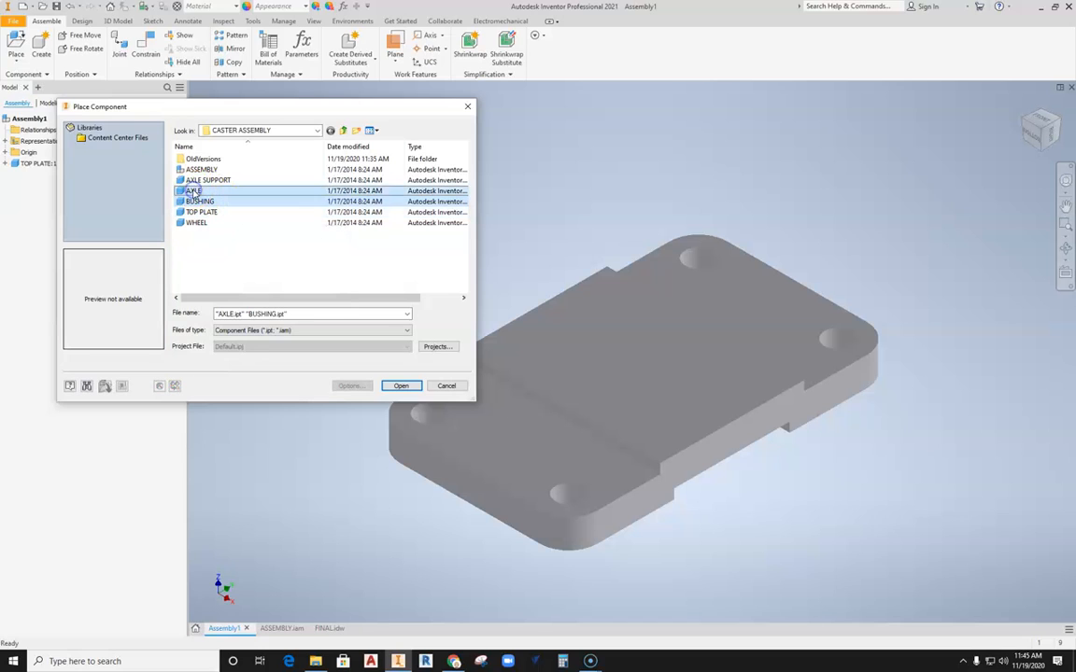
ctrl+click(212, 180)
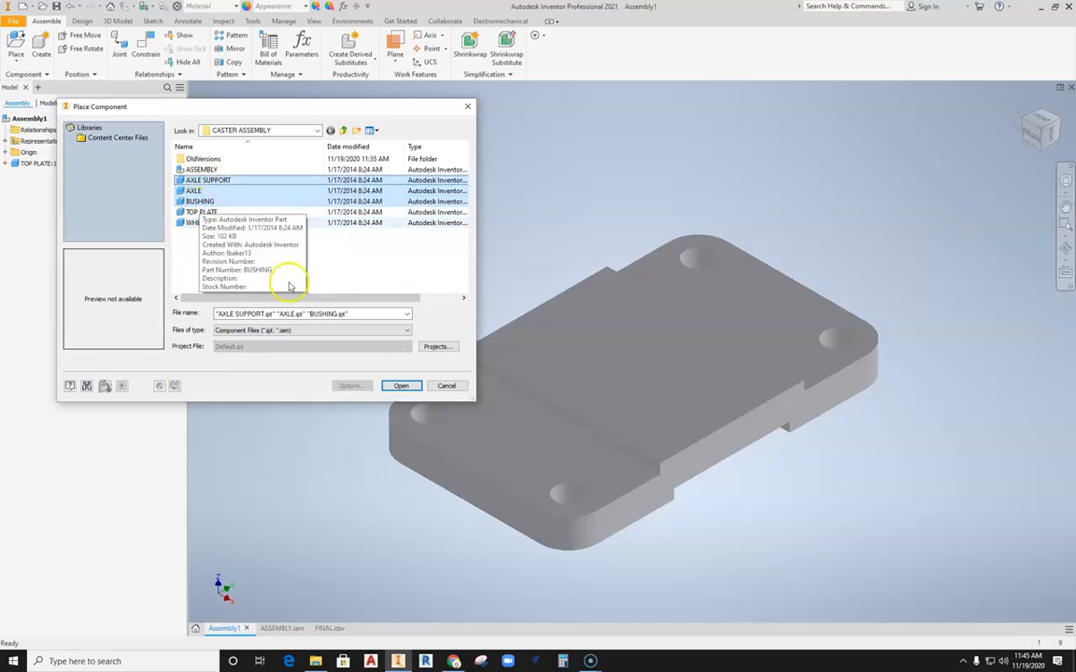
click(401, 386)
scroll(526, 290, down, 3)
middle_drag(516, 298, 514, 375)
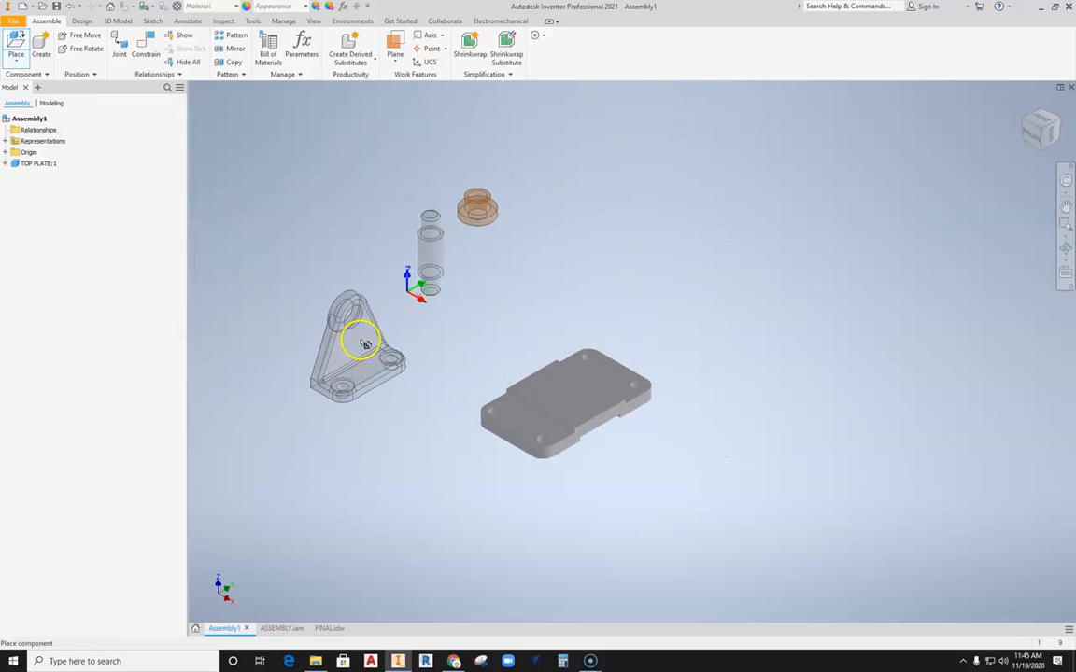
click(409, 375)
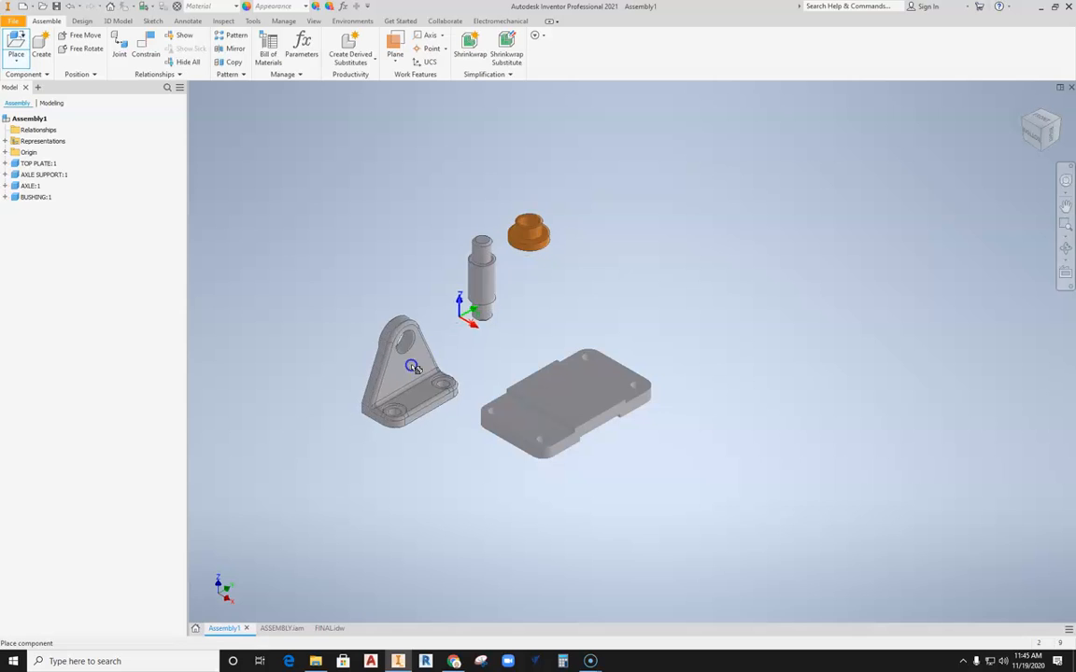
key(Escape)
Step: Move the axle support closer to the stepped end of the top plate and clear the selection
middle_drag(516, 337, 564, 317)
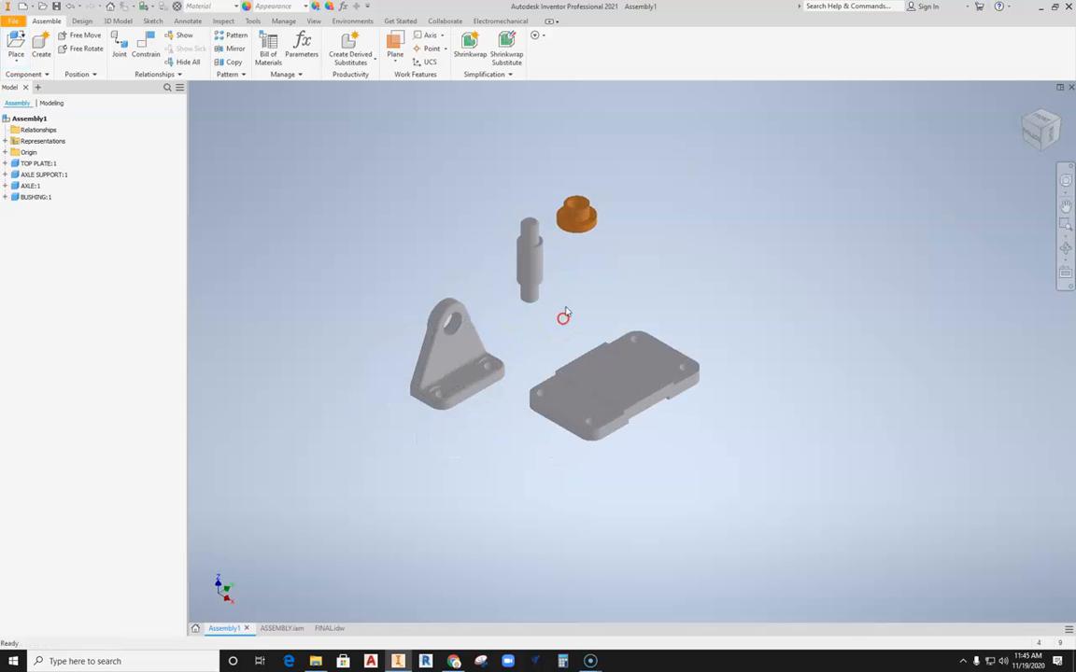
scroll(577, 213, up, 5)
scroll(552, 344, down, 6)
scroll(552, 344, up, 3)
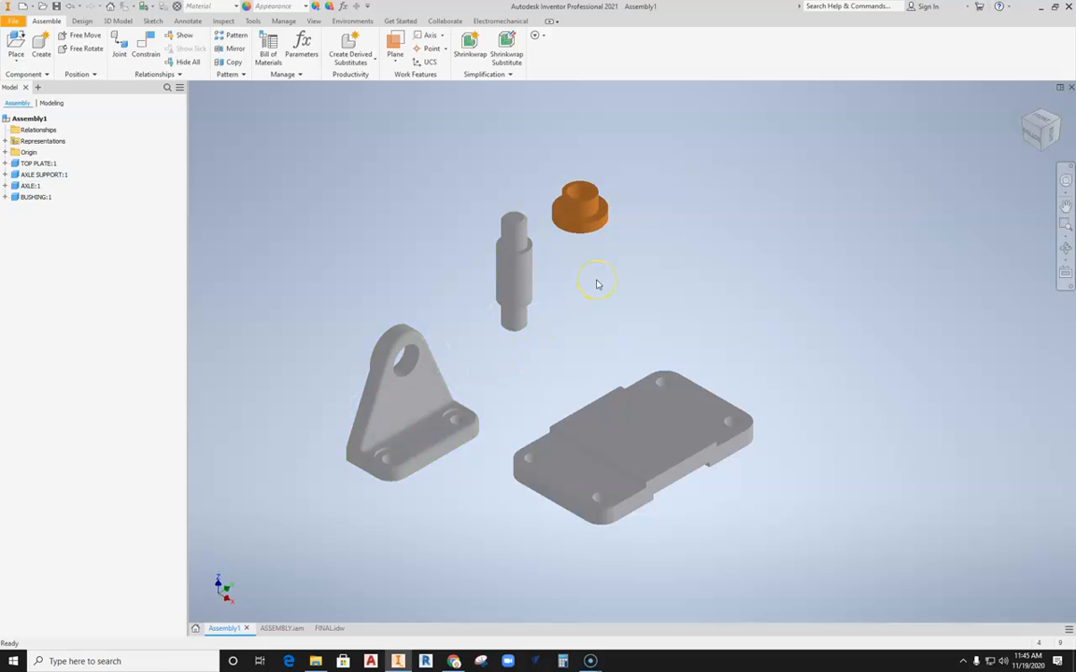
middle_drag(513, 380, 442, 352)
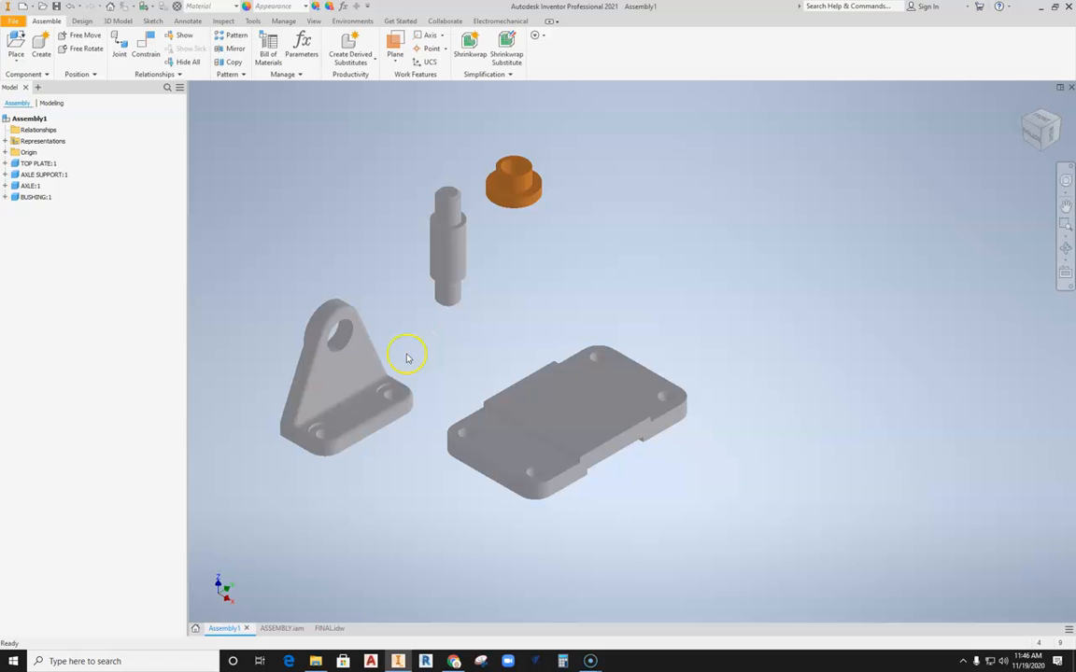
scroll(396, 351, up, 3)
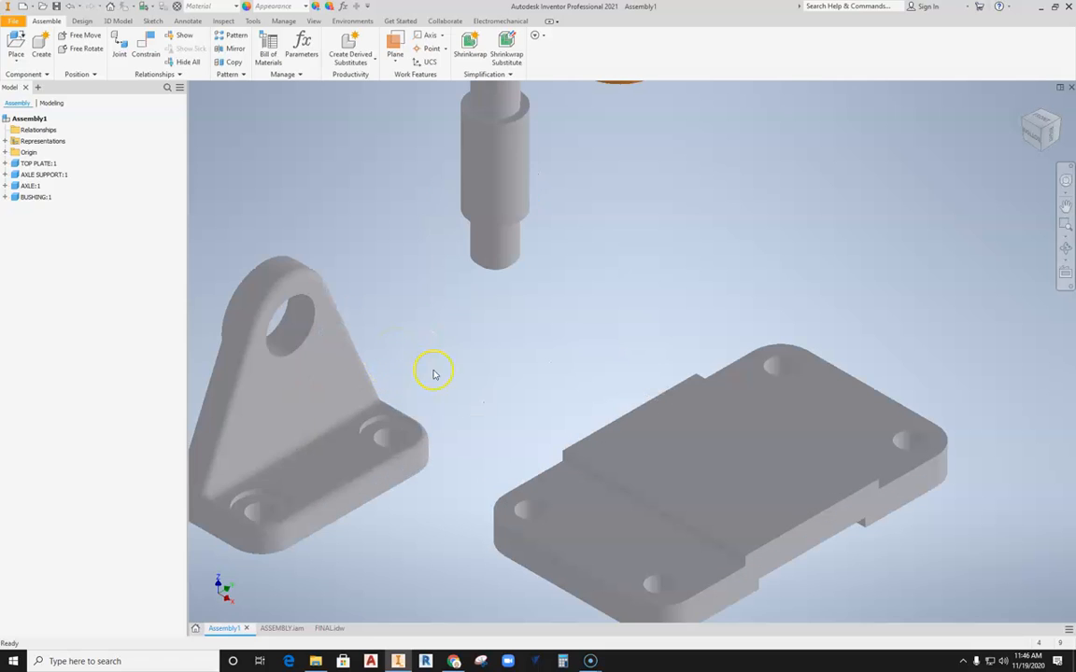
scroll(434, 371, down, 1)
drag(357, 318, 425, 249)
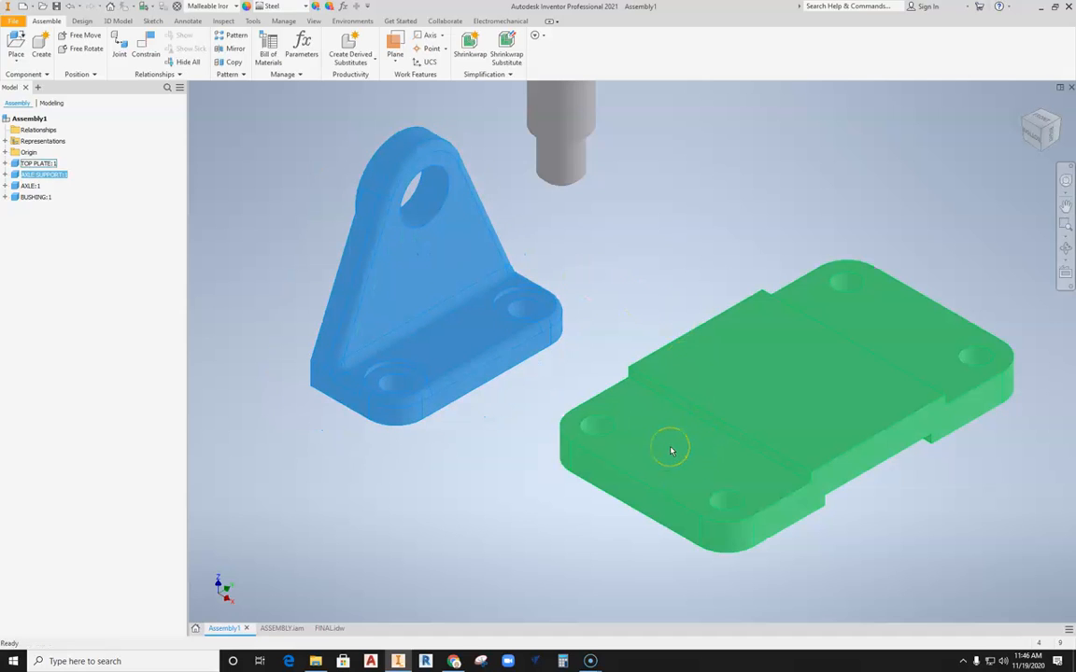
scroll(649, 421, down, 1)
scroll(649, 420, up, 4)
scroll(657, 410, down, 6)
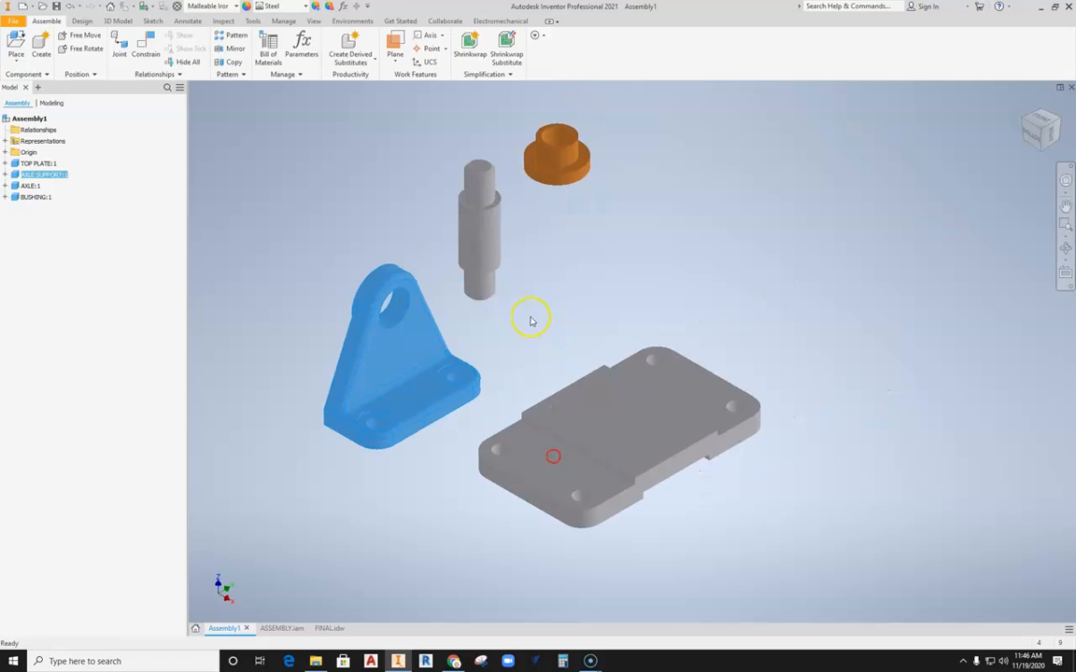
click(530, 319)
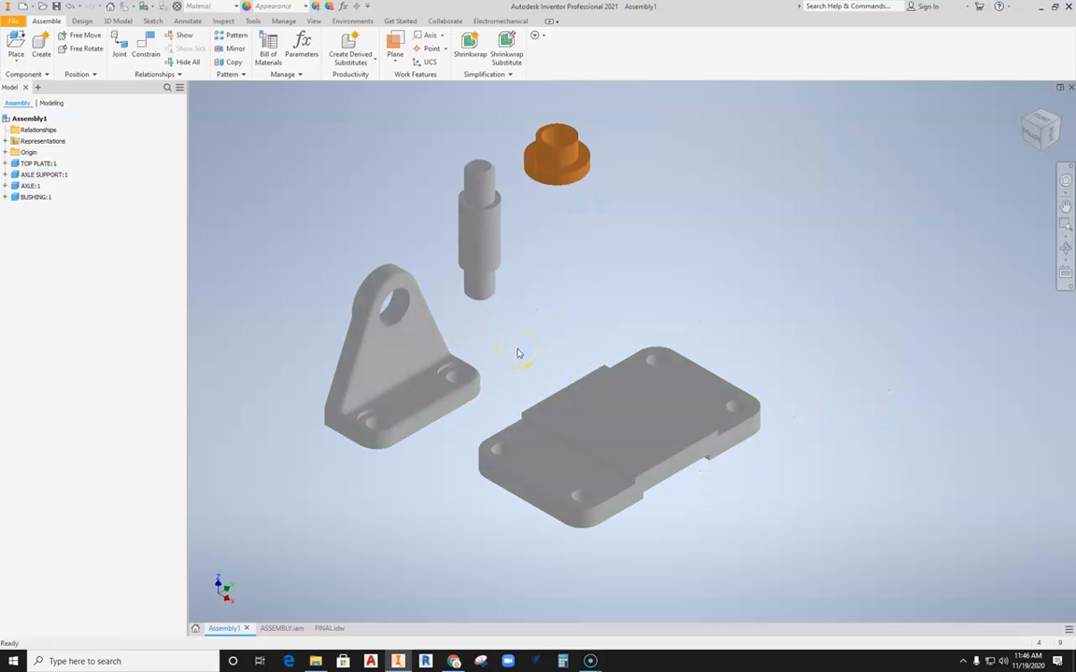
Step: Examine in ASSEMBLY.iam how the axle support's base and back face fit against the top plate's step, and return to Assembly1
click(277, 630)
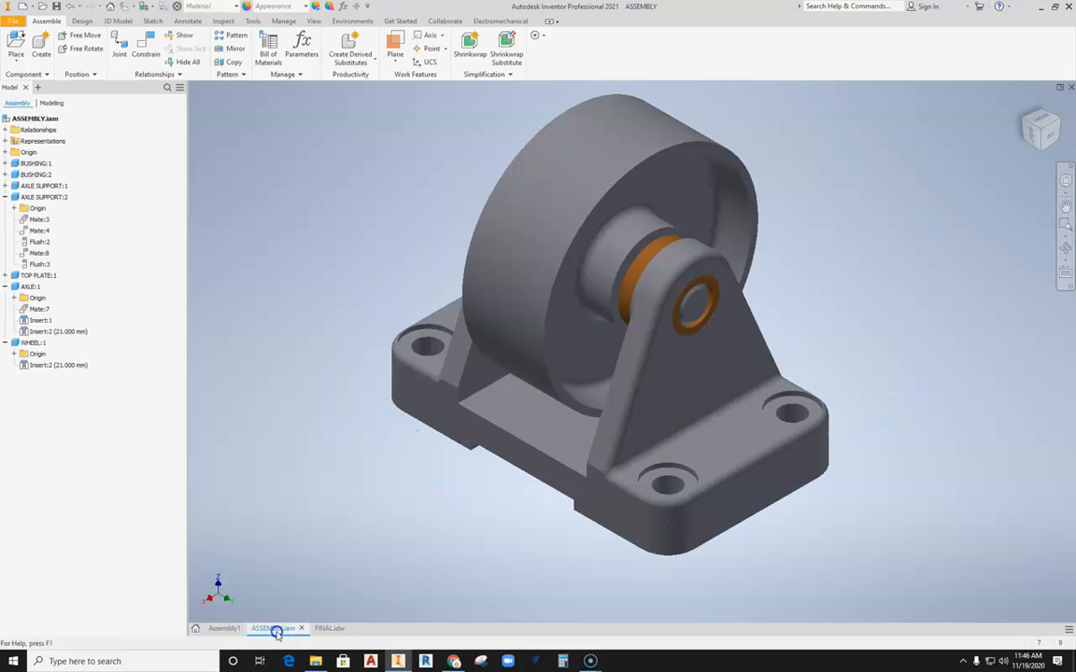
scroll(665, 581, down, 3)
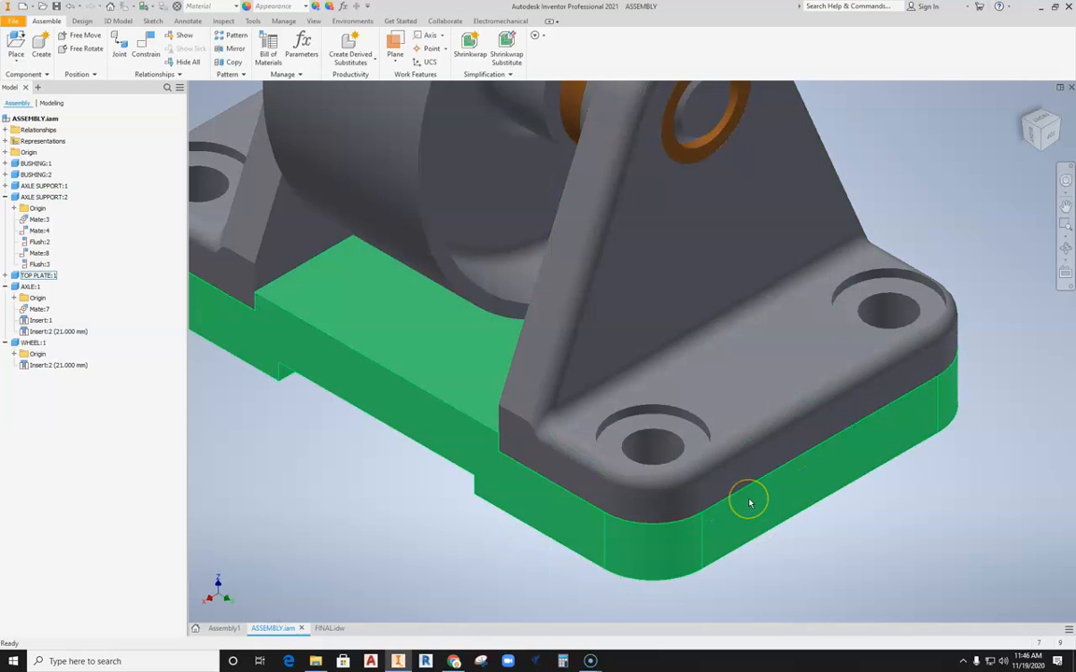
scroll(496, 455, down, 3)
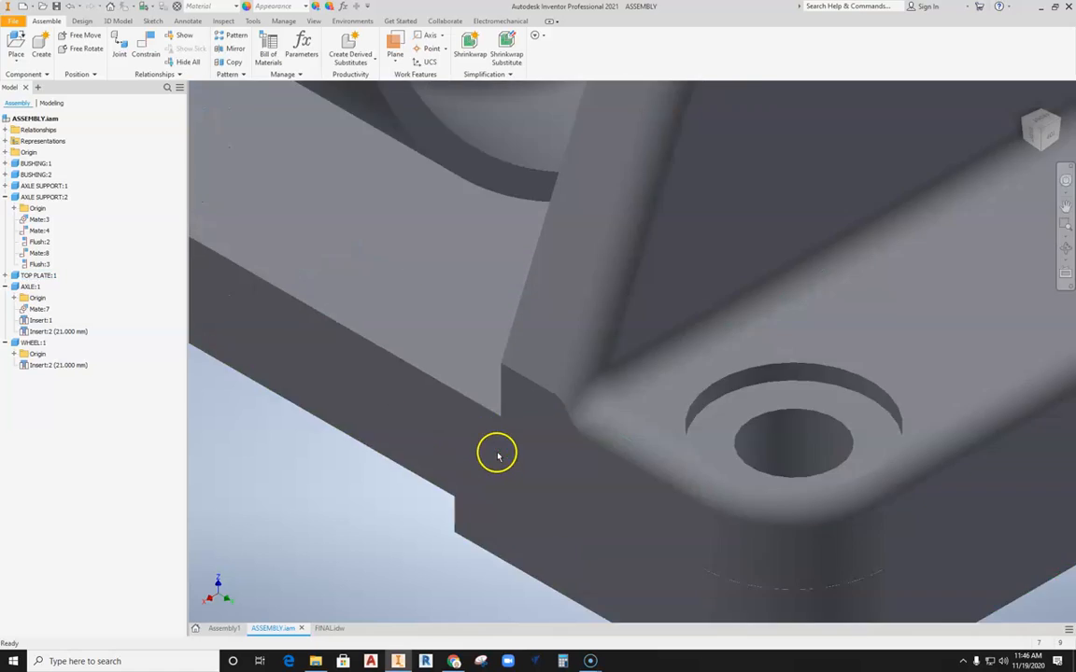
scroll(505, 449, down, 3)
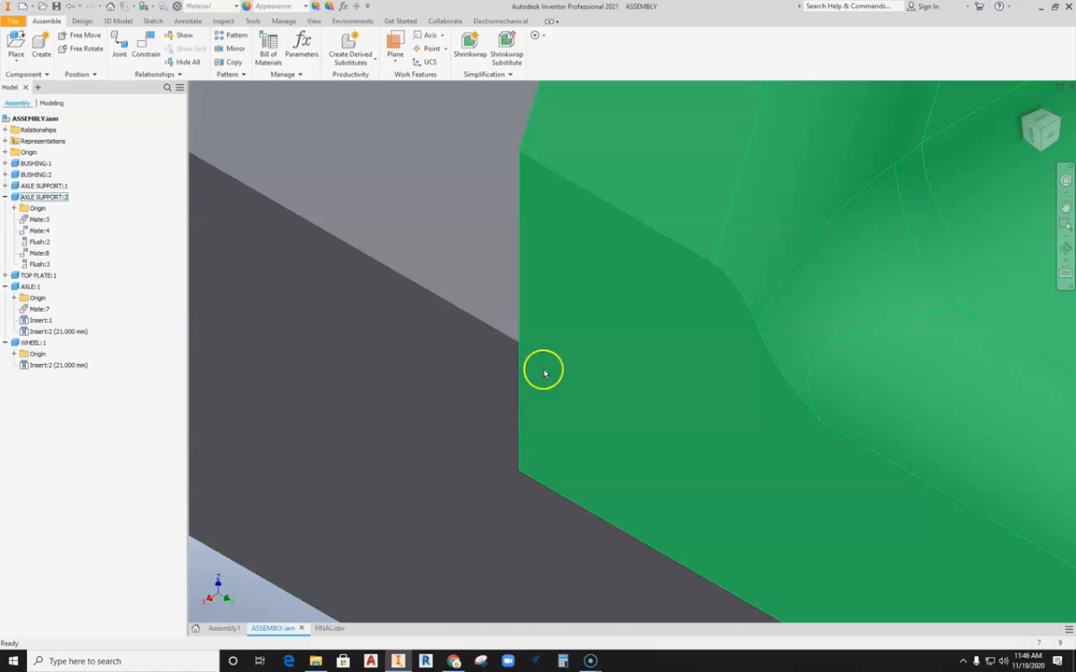
scroll(545, 373, up, 5)
key(F4)
drag(512, 346, 668, 359)
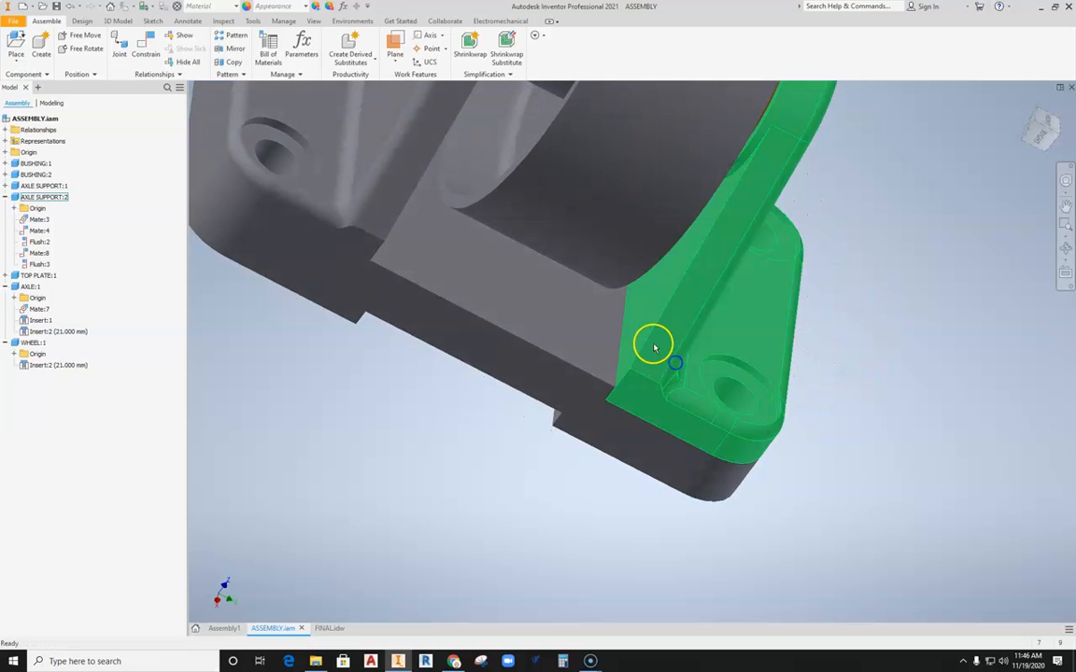
scroll(632, 339, down, 5)
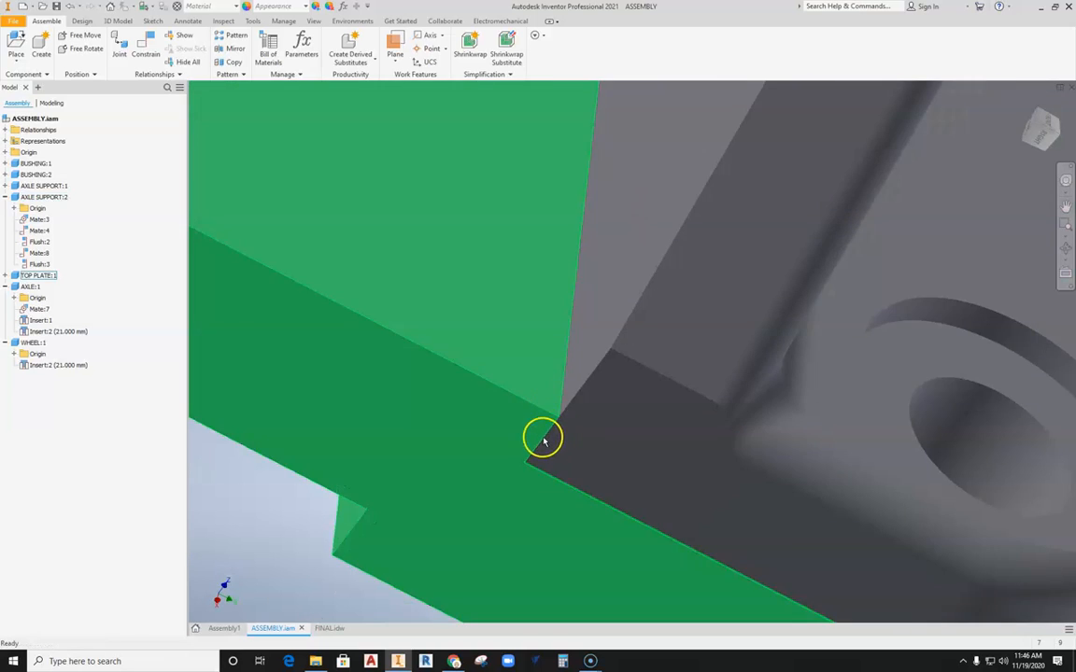
scroll(543, 441, up, 8)
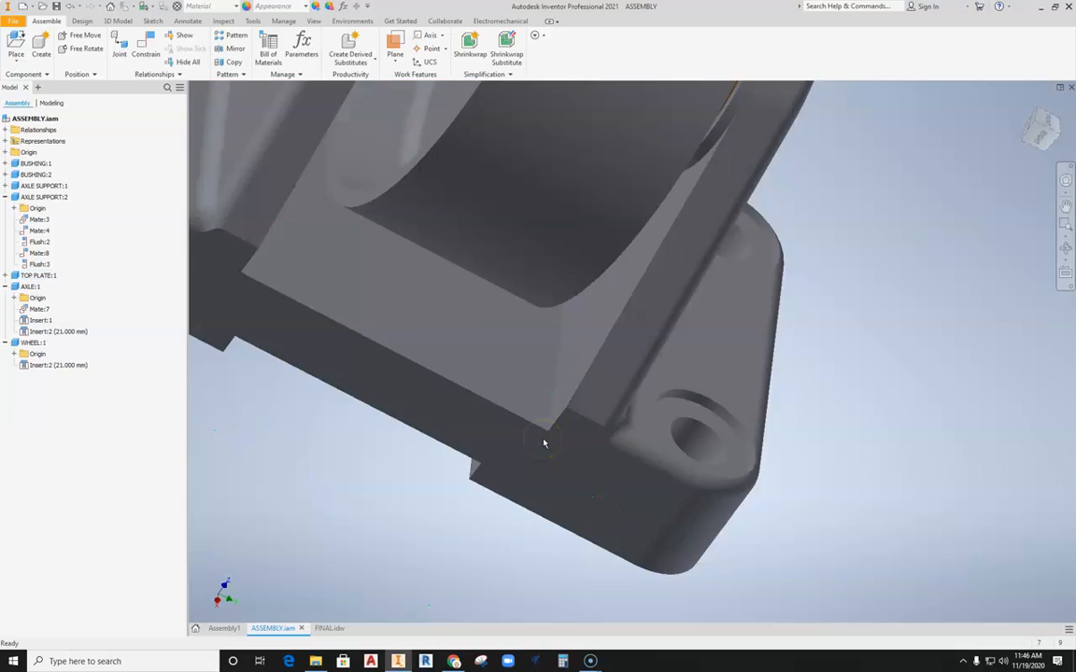
key(F4)
drag(569, 396, 488, 334)
scroll(589, 439, down, 5)
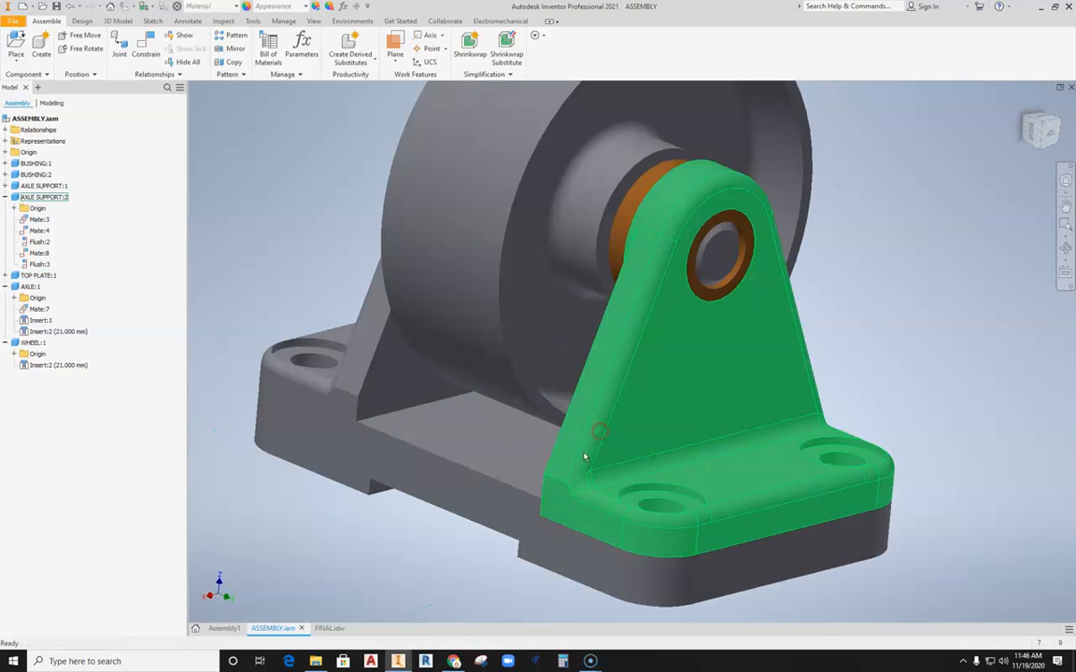
click(224, 628)
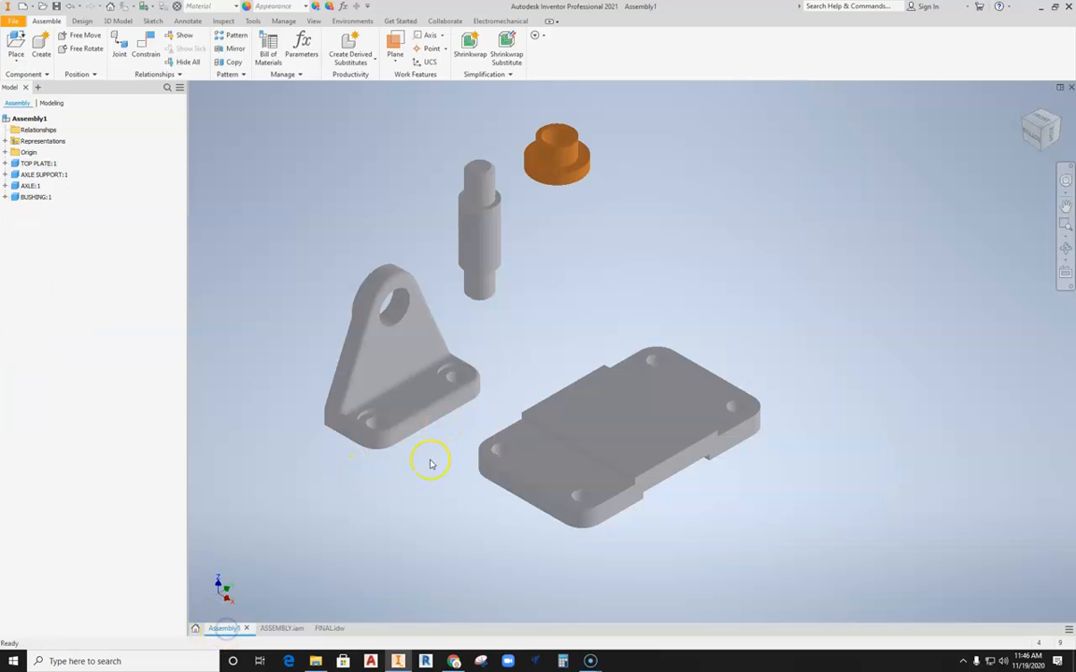
Step: Examine the top plate and axle support in Assembly1 from several angles, including their undersides
scroll(475, 360, down, 3)
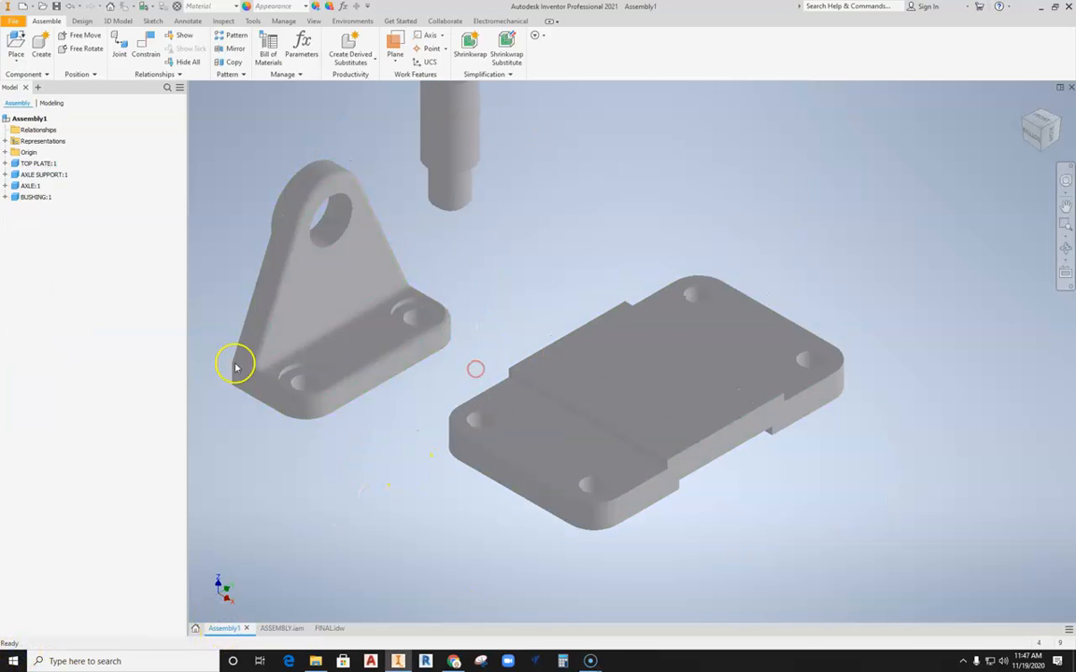
scroll(416, 408, down, 2)
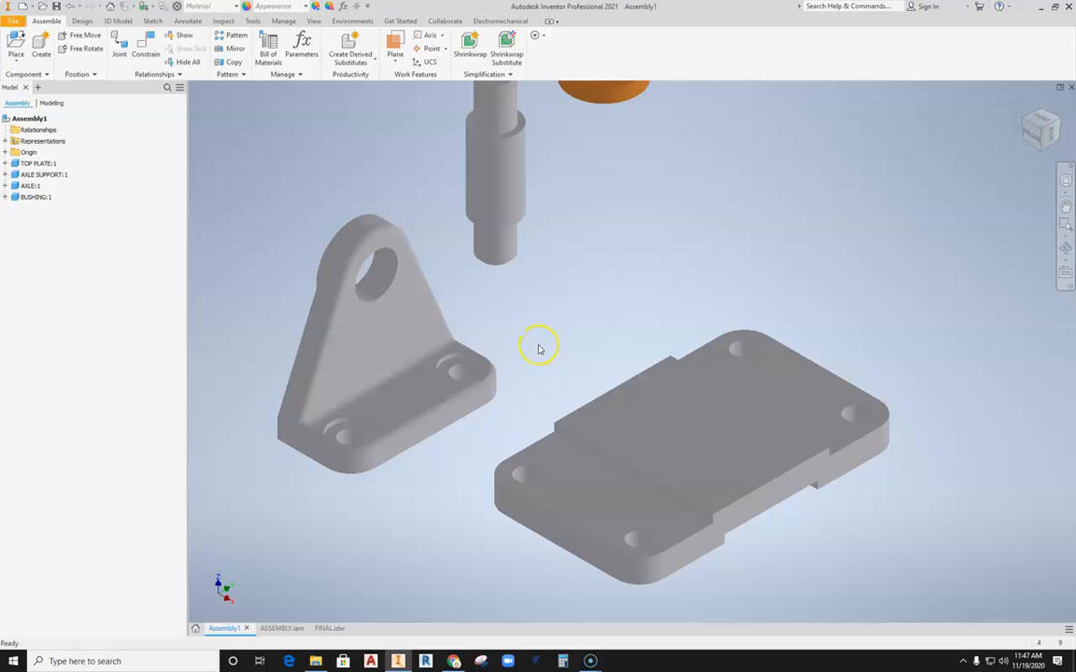
shift+middle_drag(546, 357, 709, 317)
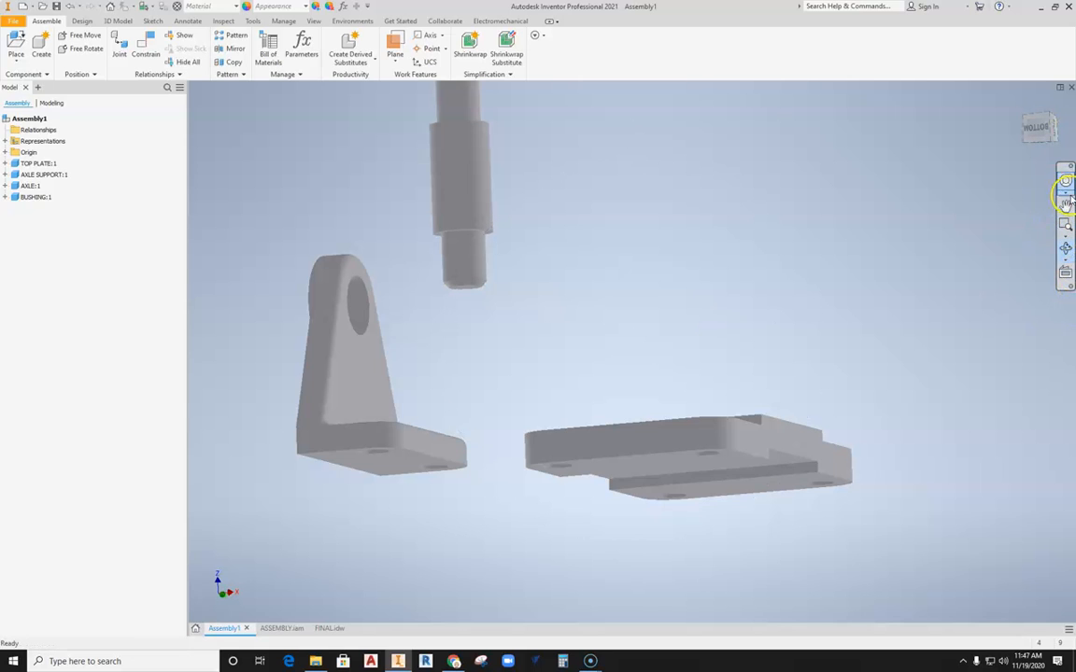
drag(533, 336, 600, 370)
right_click(595, 311)
click(626, 308)
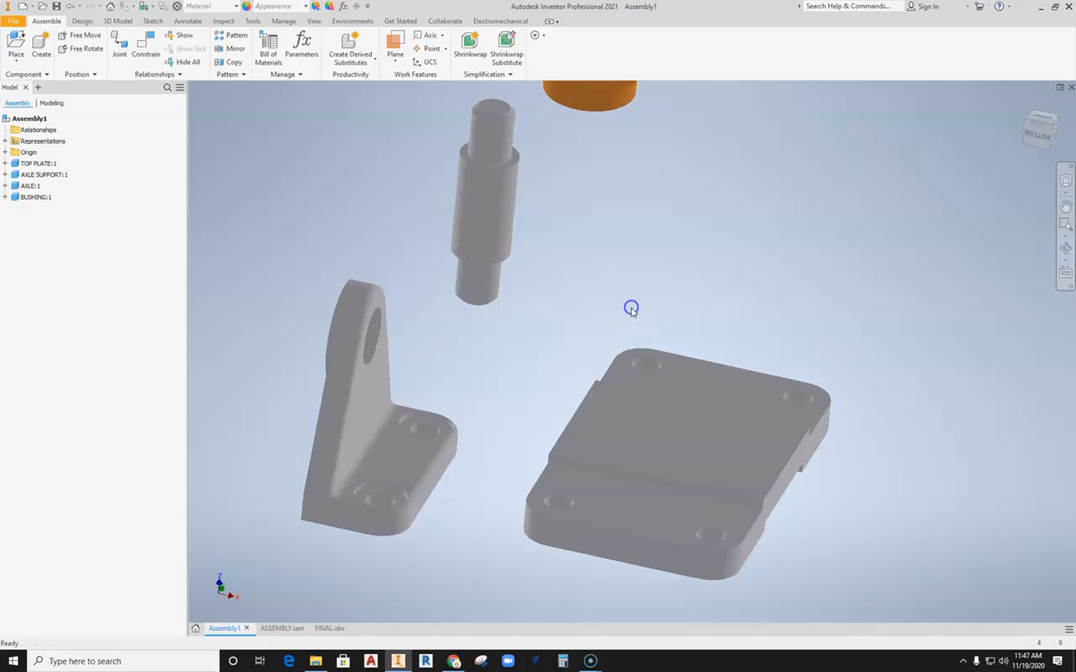
key(F4)
drag(526, 362, 617, 378)
drag(755, 391, 168, 555)
key(F6)
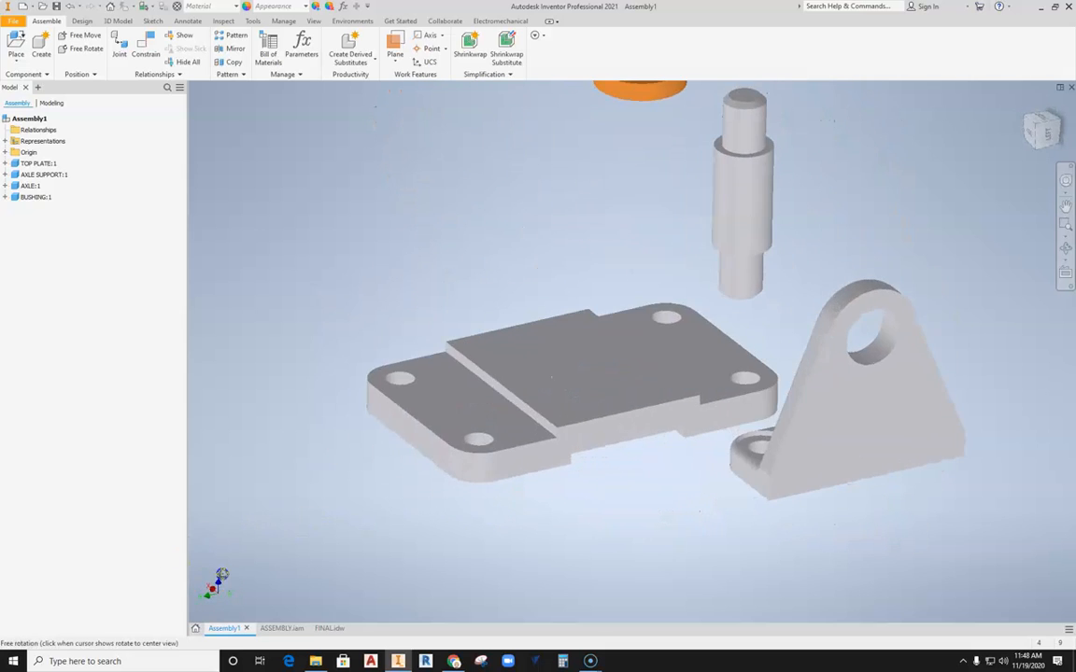
Step: Reorient the view to show the axle support's flat back face together with the top plate's raised step
click(1038, 128)
click(1050, 139)
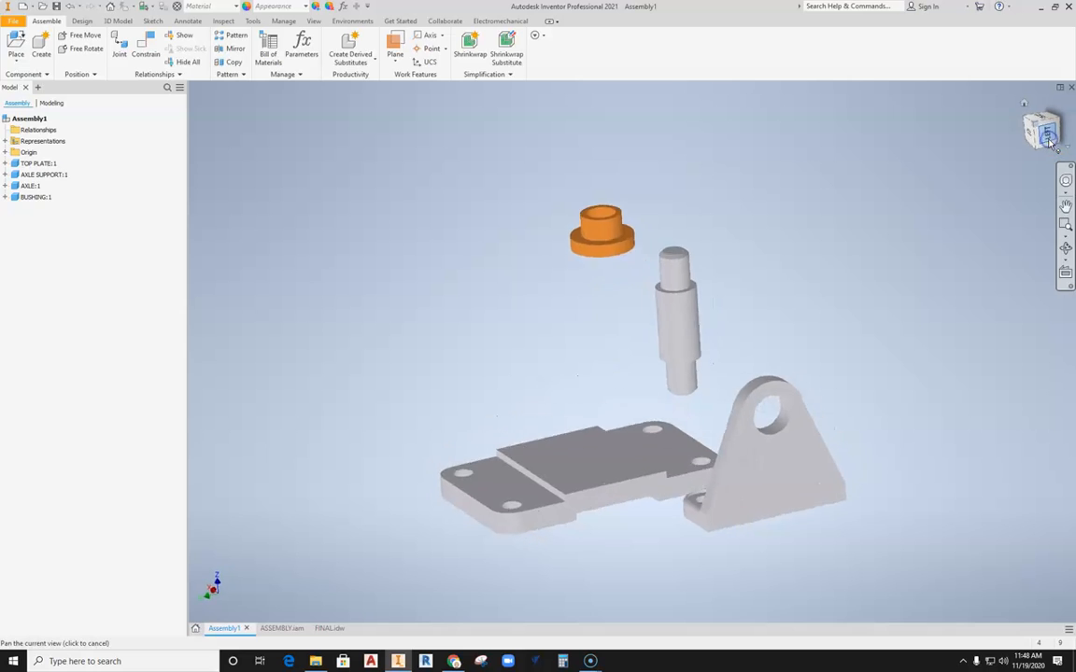
click(1048, 138)
key(F6)
click(758, 404)
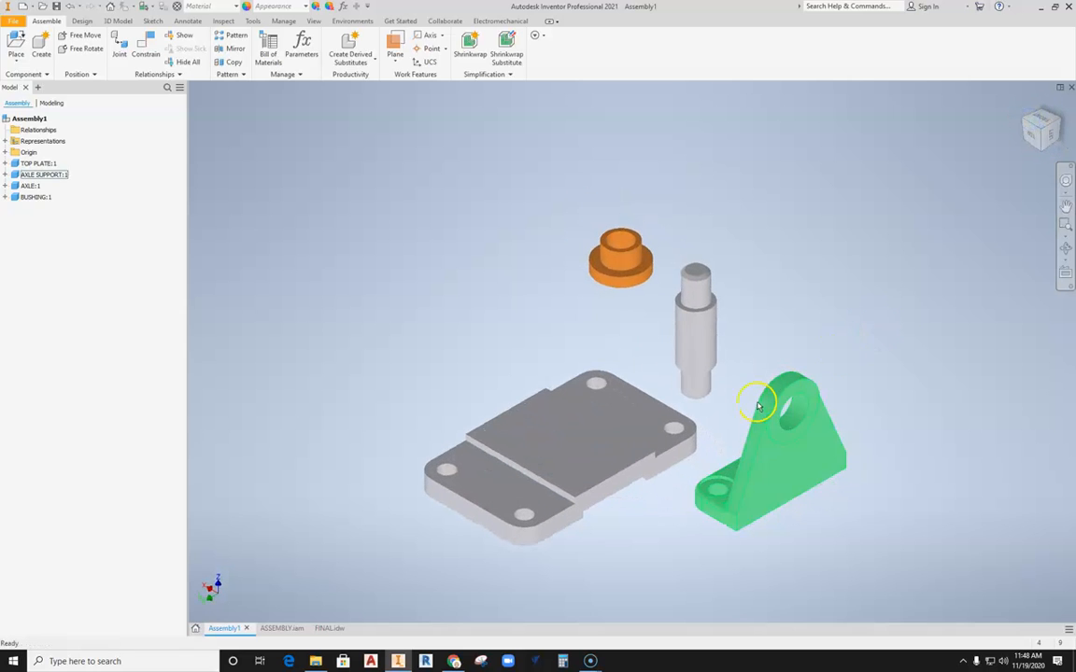
scroll(703, 425, up, 2)
scroll(703, 425, down, 6)
shift+middle_drag(703, 425, 606, 323)
click(606, 323)
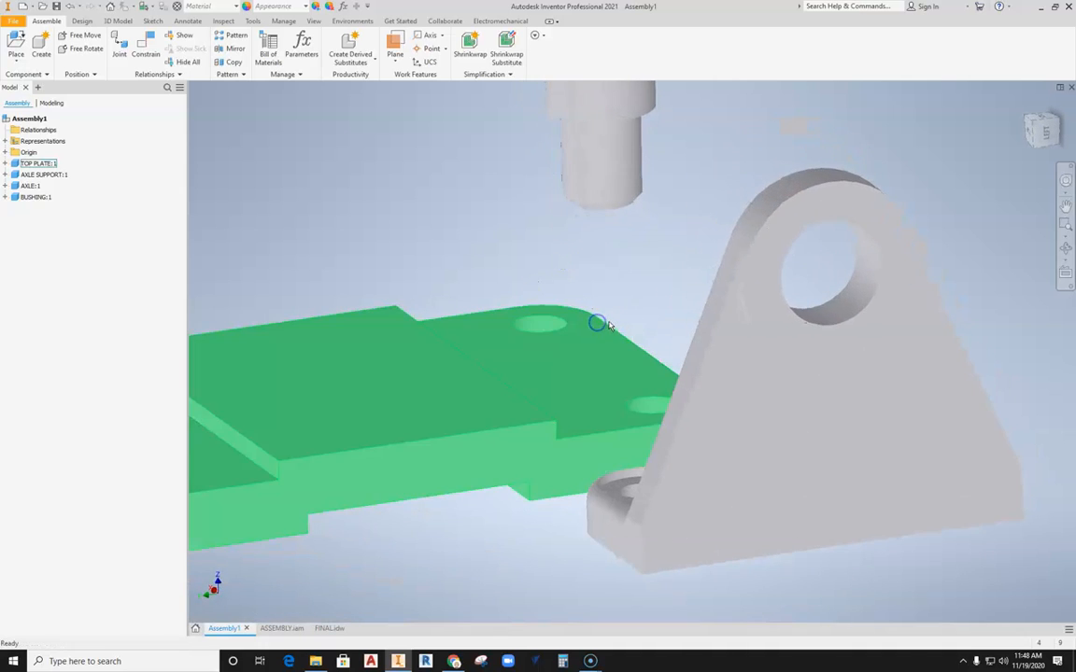
scroll(606, 323, up, 5)
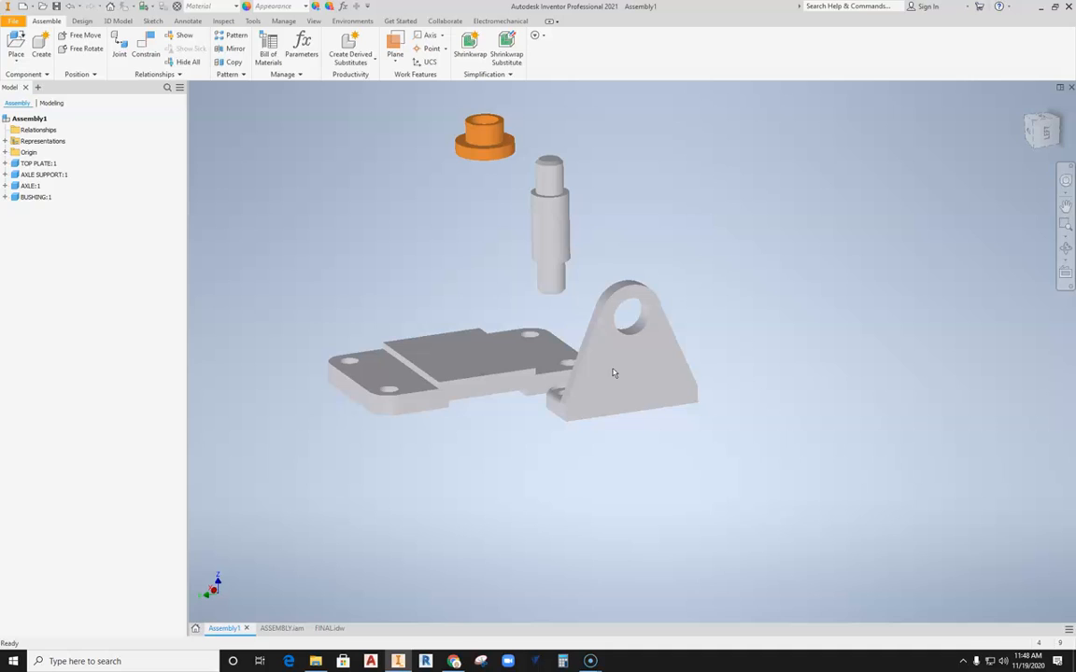
scroll(620, 368, down, 2)
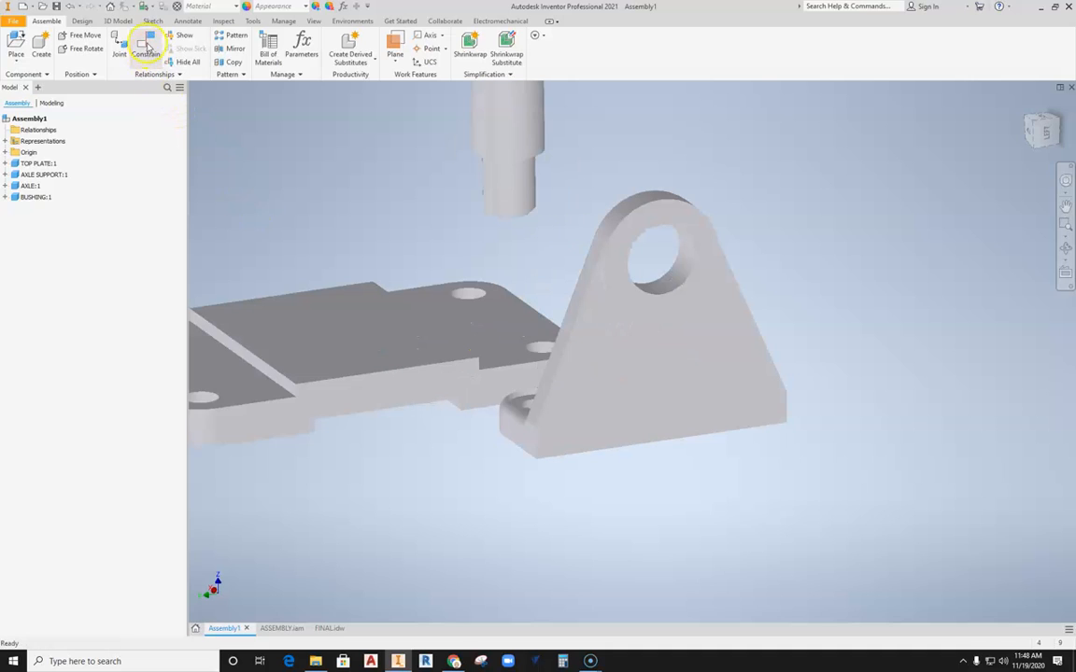
Step: Set up a Mate constraint with 0.000 in offset between the axle support's flat back face and the vertical face of the top plate's step
click(143, 48)
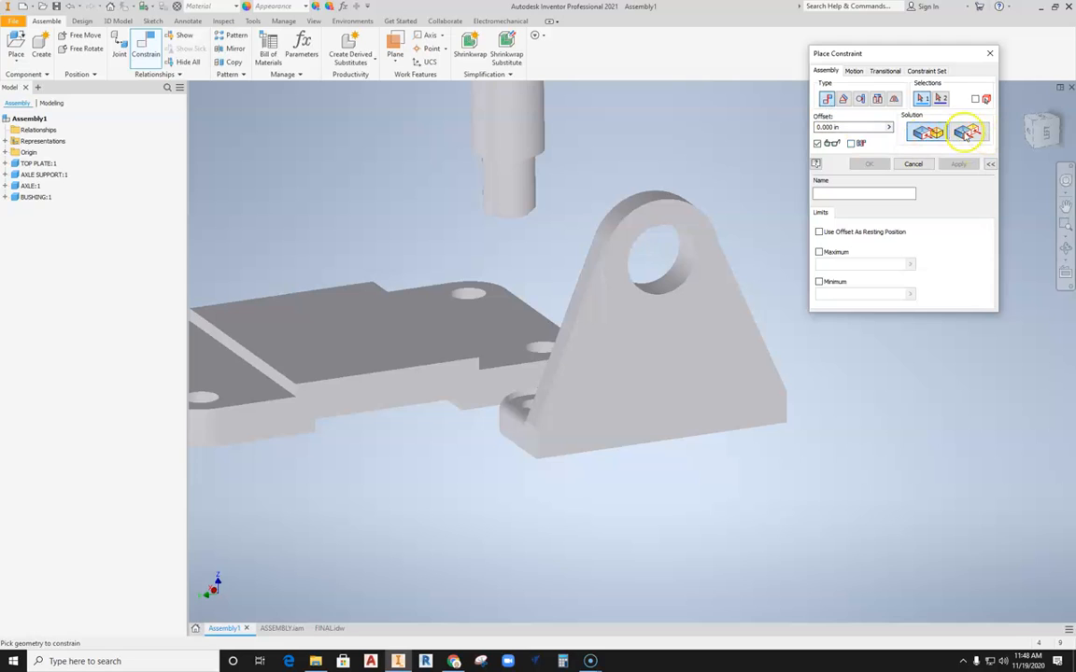
click(967, 134)
click(967, 134)
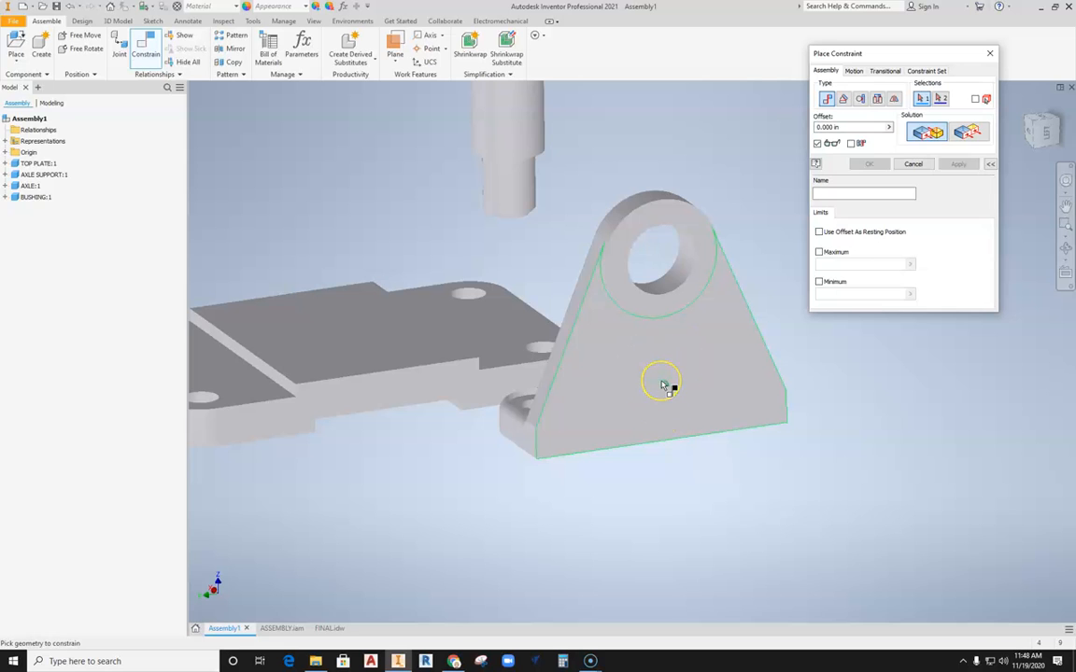
shift+middle_drag(576, 367, 413, 464)
scroll(498, 414, up, 3)
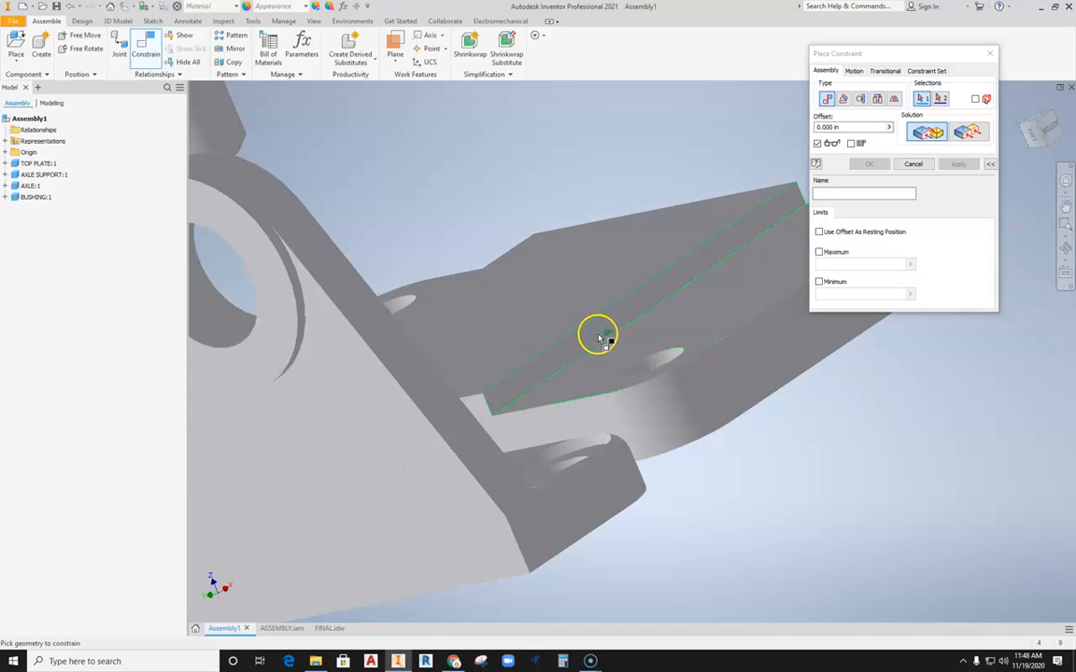
scroll(600, 336, down, 3)
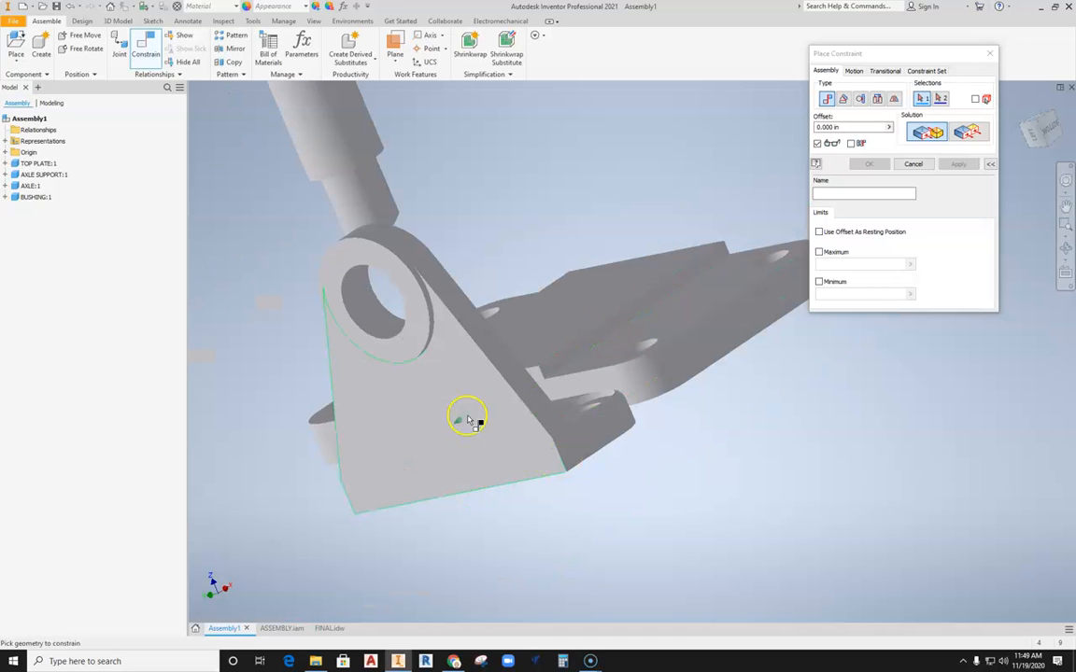
click(484, 440)
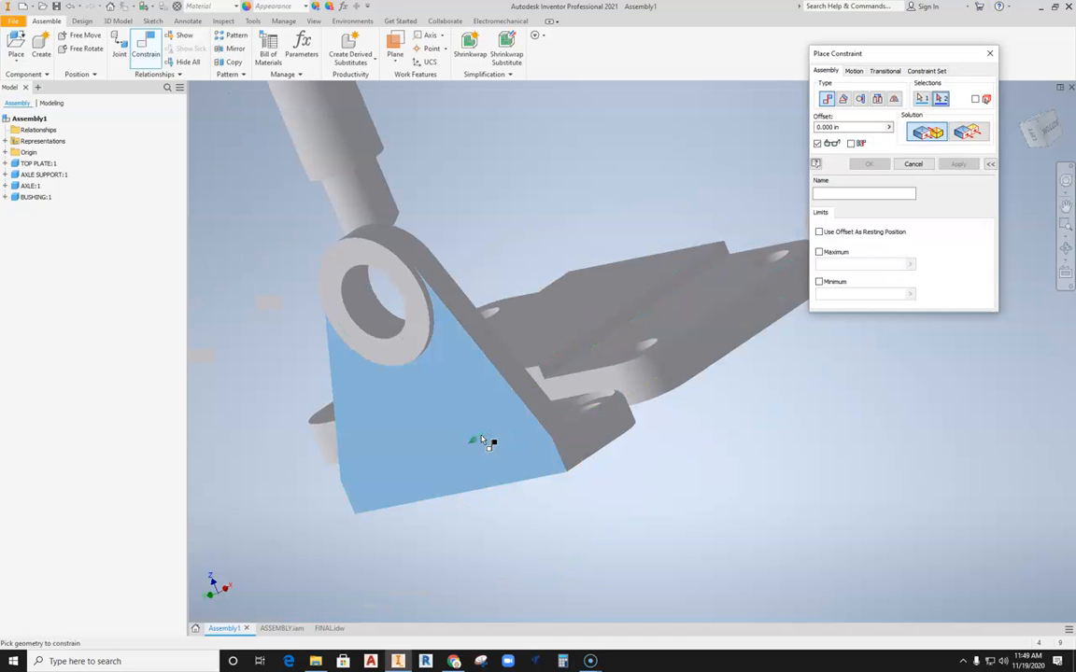
scroll(594, 350, up, 3)
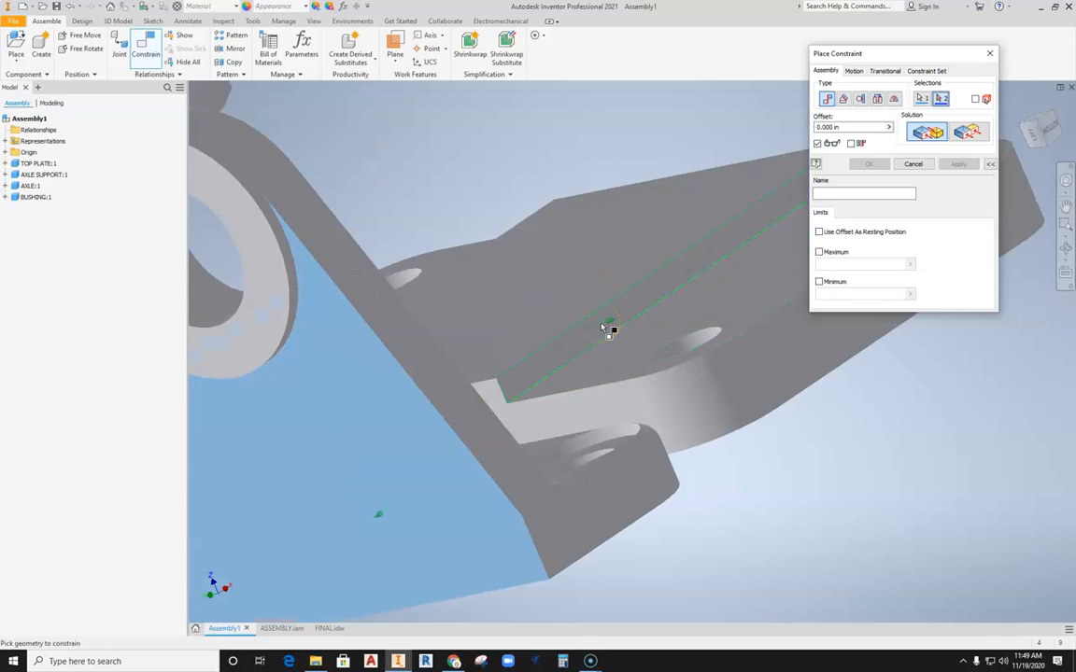
click(605, 327)
Step: Inspect the previewed mate between the axle support and the top plate's step from the side, apply it and finish constraining
scroll(655, 352, down, 5)
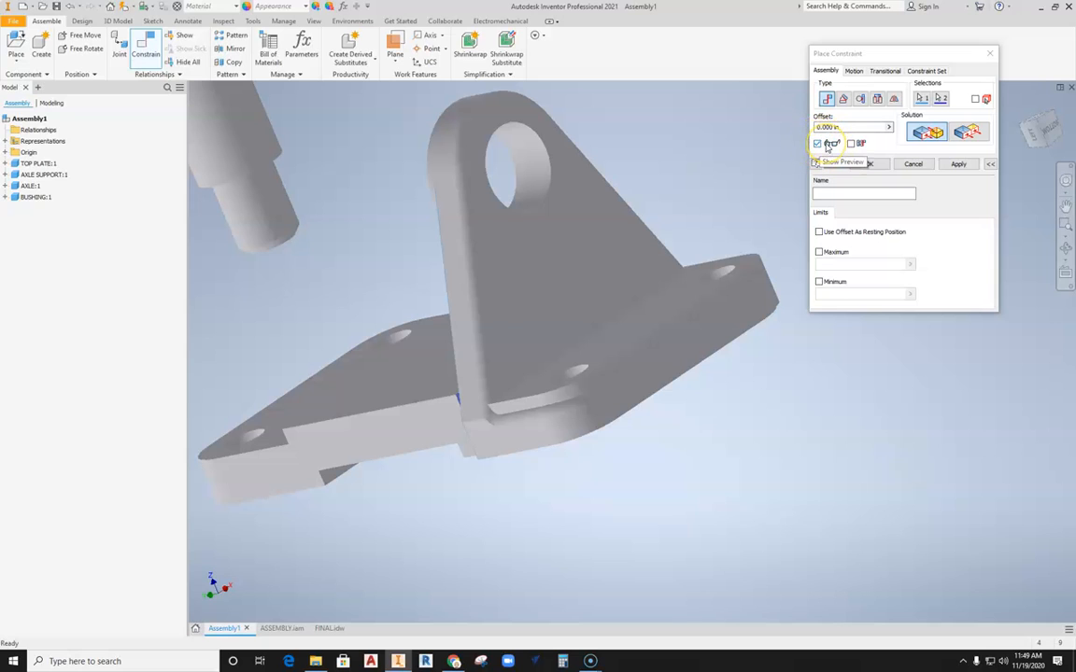
key(F4)
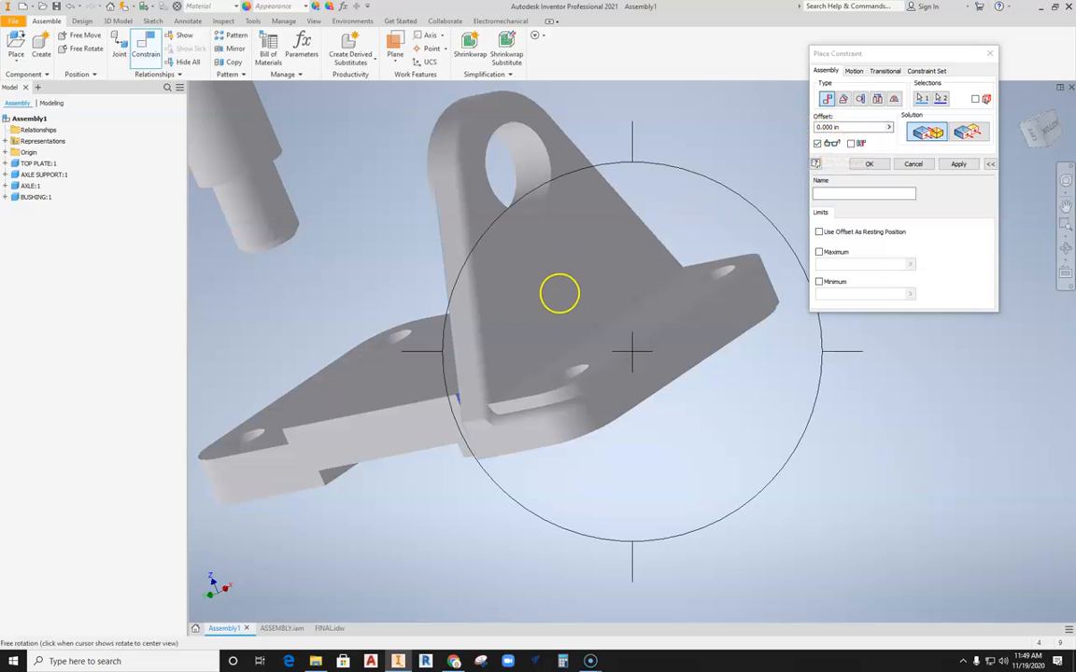
drag(420, 323, 703, 307)
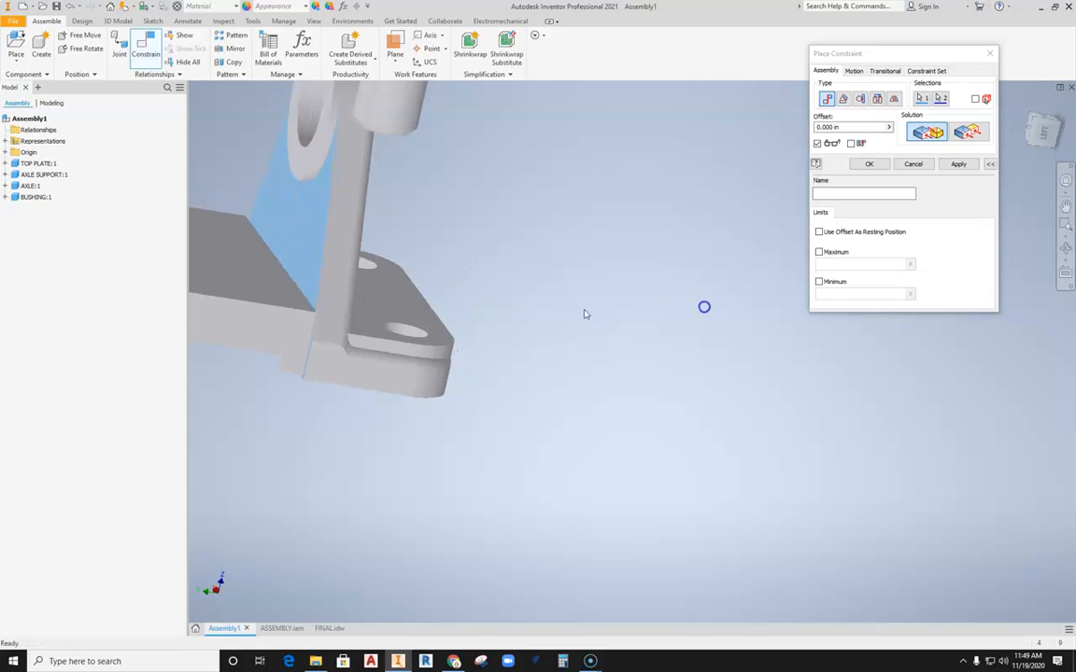
middle_drag(516, 286, 664, 379)
click(958, 164)
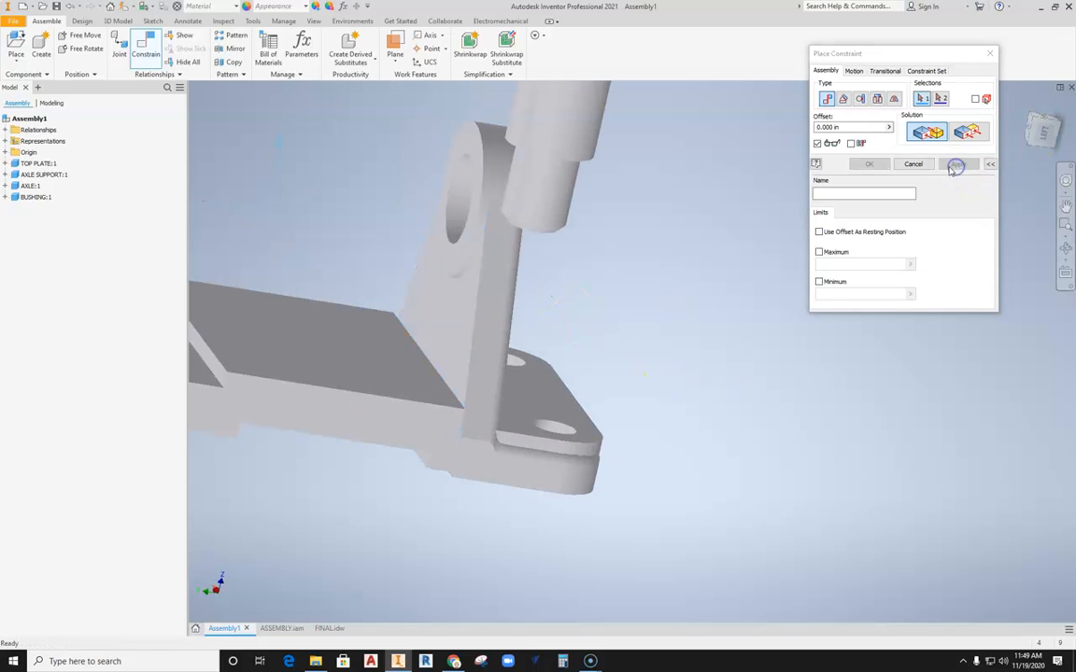
middle_drag(721, 172, 726, 257)
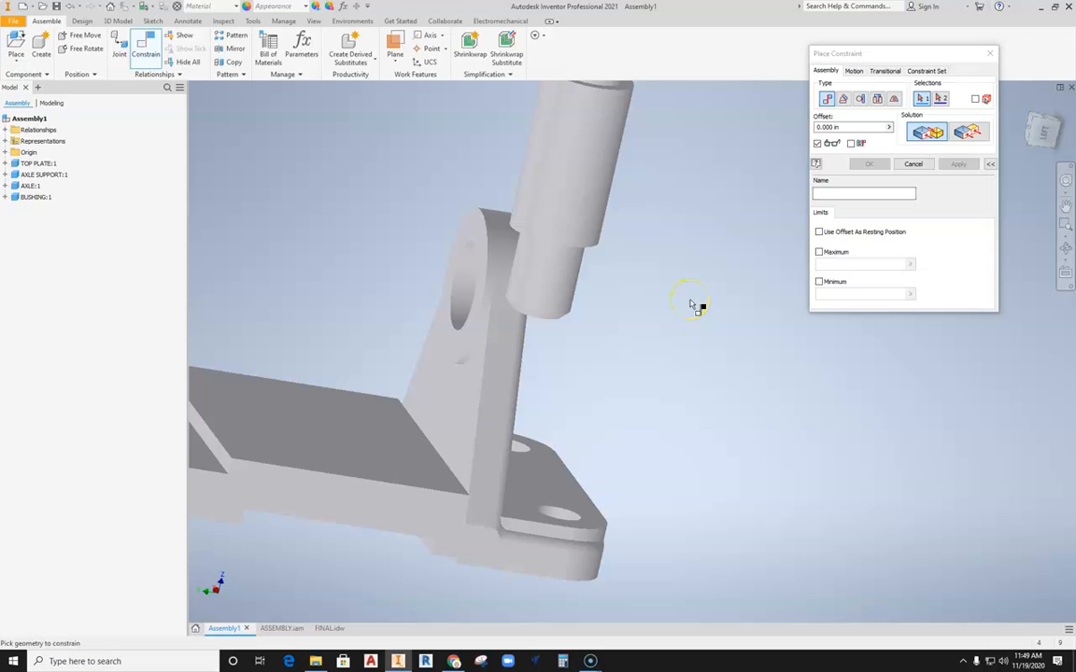
key(Escape)
Step: Slide the axle support along the mated step face and check its remaining movement in the Left view
drag(490, 408, 631, 353)
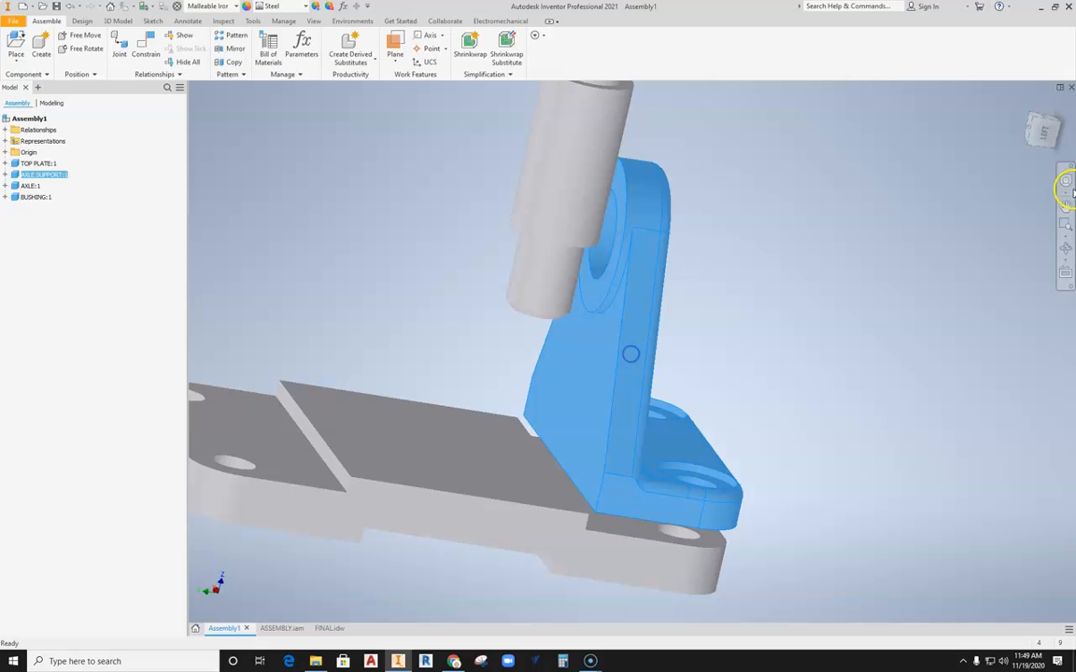
click(1040, 137)
scroll(769, 294, up, 3)
scroll(770, 294, down, 3)
drag(626, 389, 656, 378)
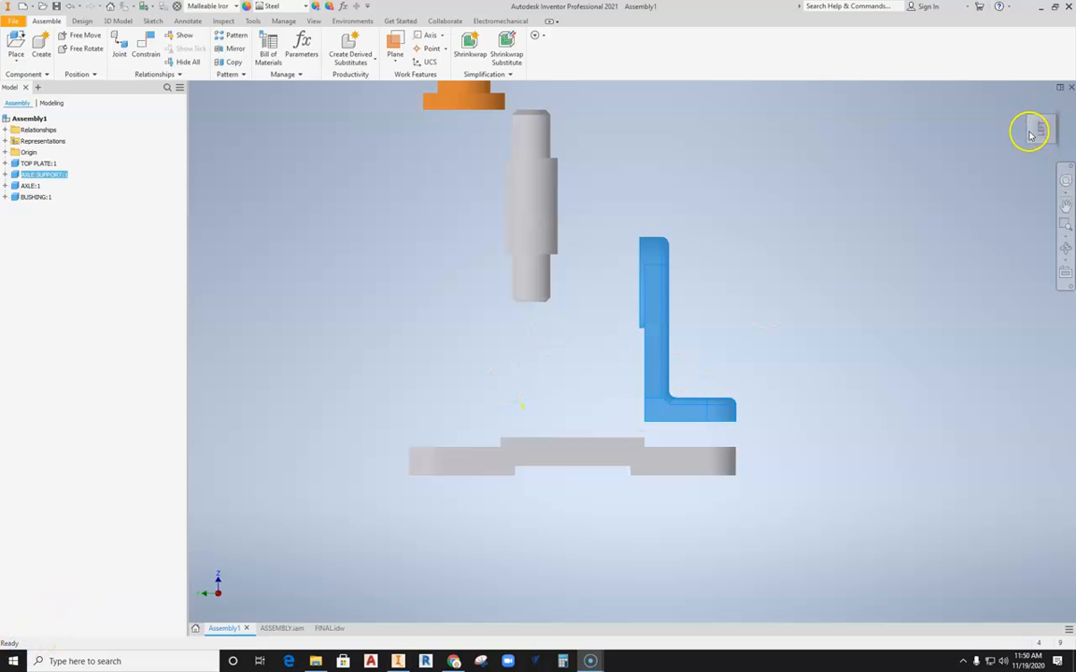
Step: Shift the axle support sideways in the adjacent side view and lower it onto the top plate in the Left view to test its freedom
click(1031, 133)
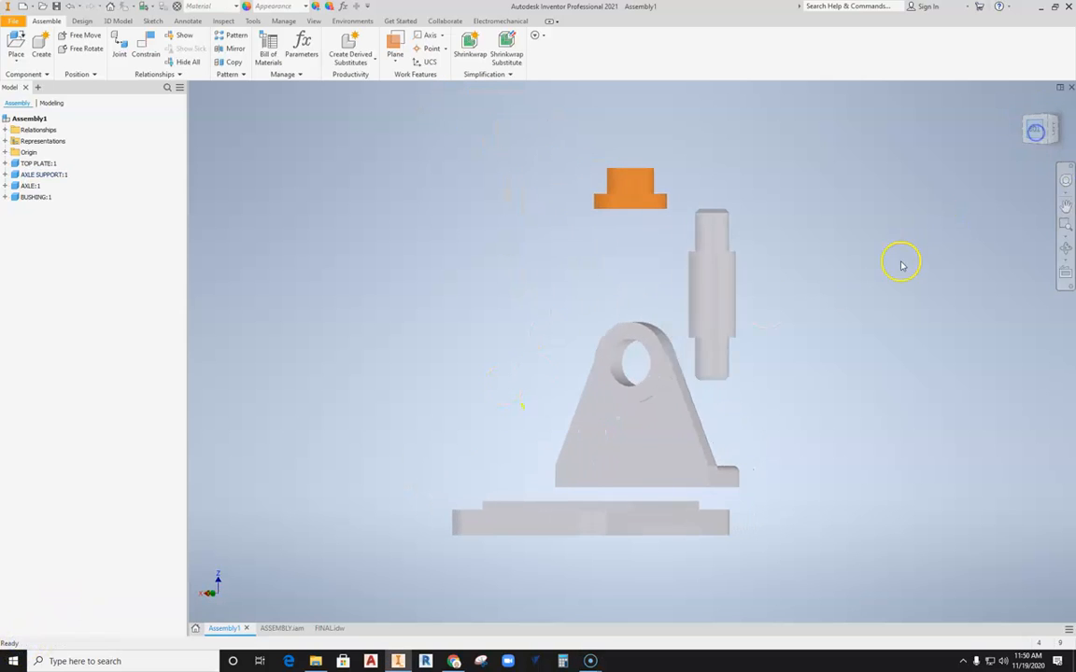
drag(603, 427, 463, 321)
click(1046, 124)
drag(697, 349, 697, 478)
scroll(697, 478, up, 5)
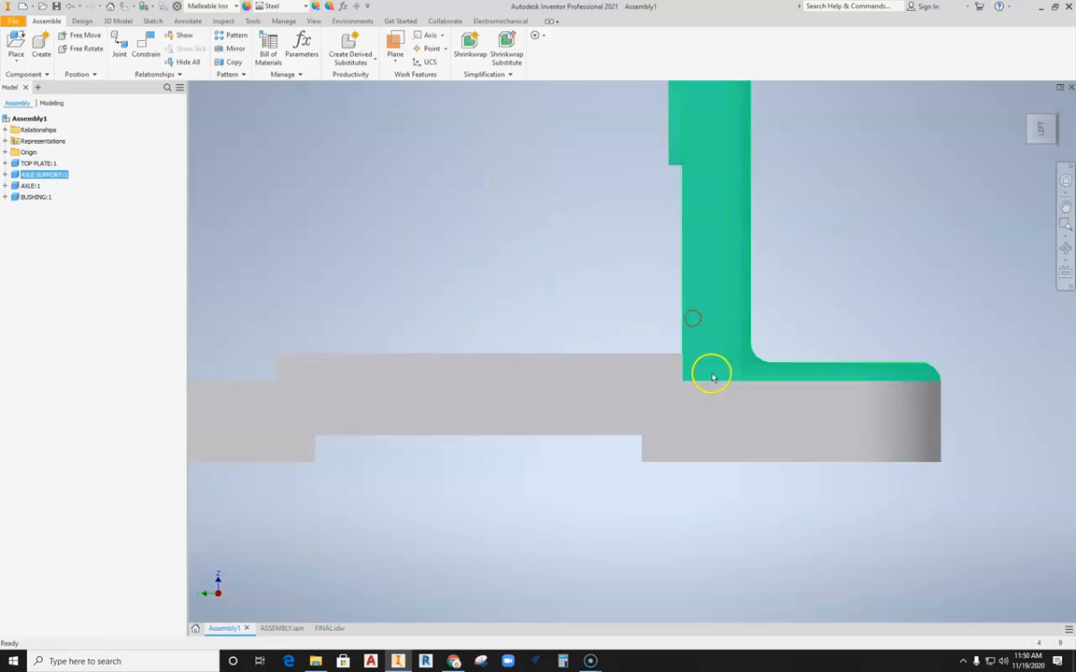
middle_drag(691, 305, 684, 336)
scroll(698, 284, down, 5)
Step: Return to an isometric view and position the axle support just above the top plate's stepped end
click(1040, 129)
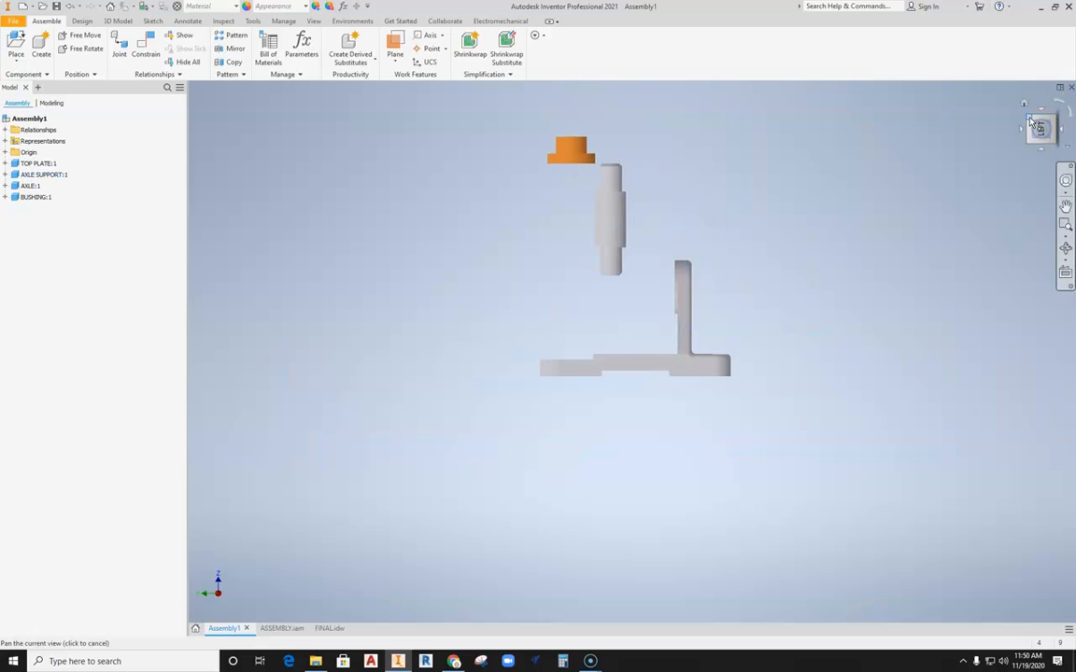
drag(627, 377, 637, 246)
middle_drag(736, 289, 672, 266)
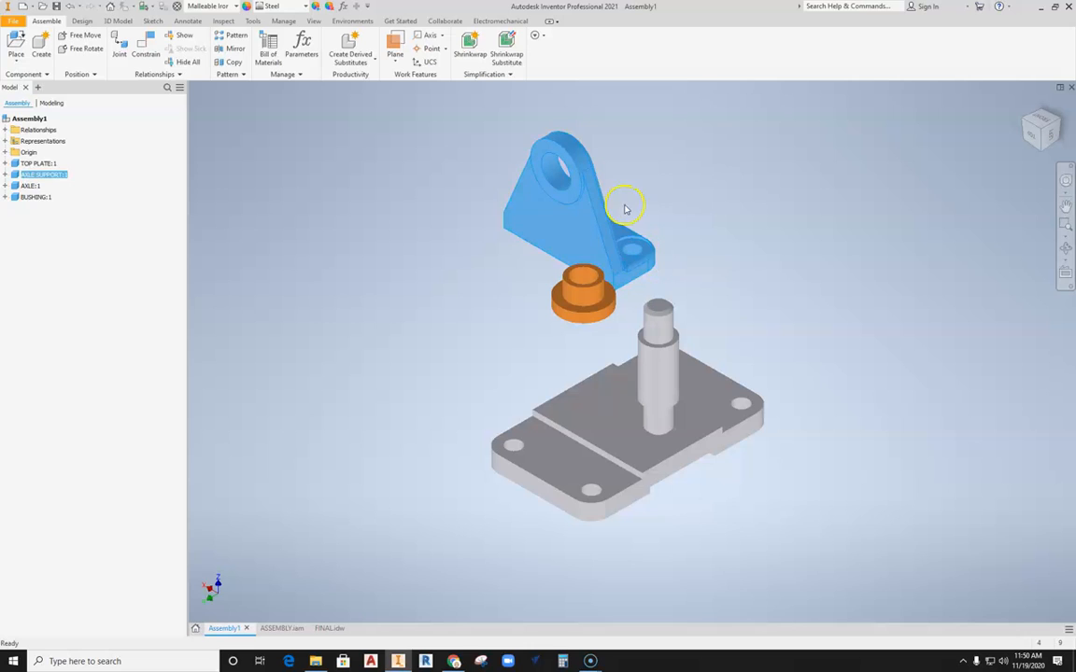
middle_drag(624, 207, 579, 180)
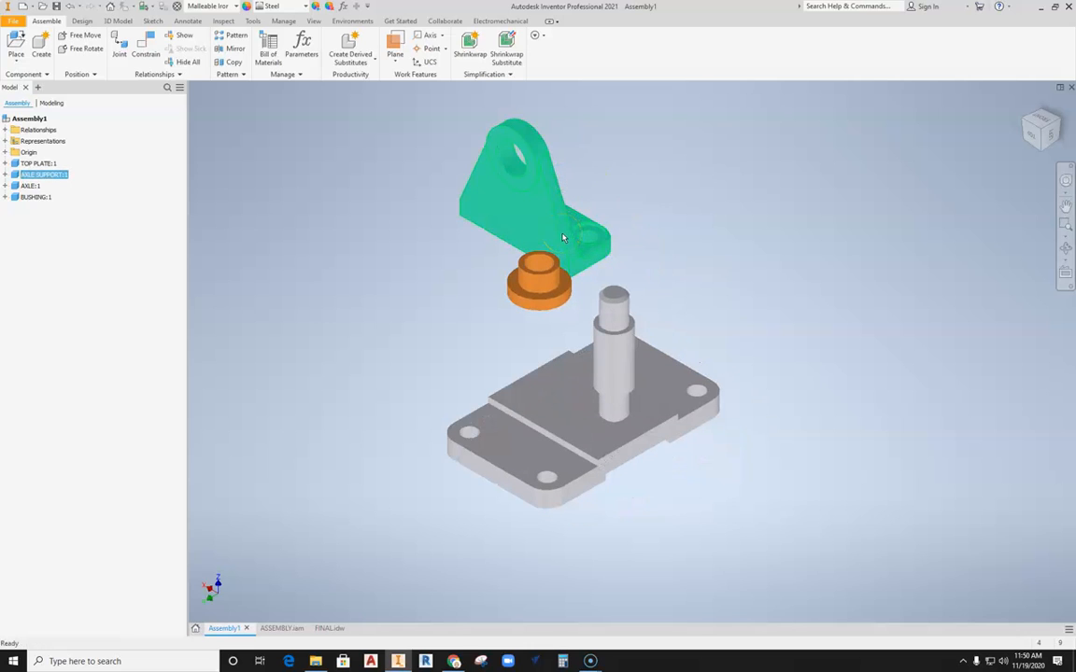
drag(536, 201, 618, 272)
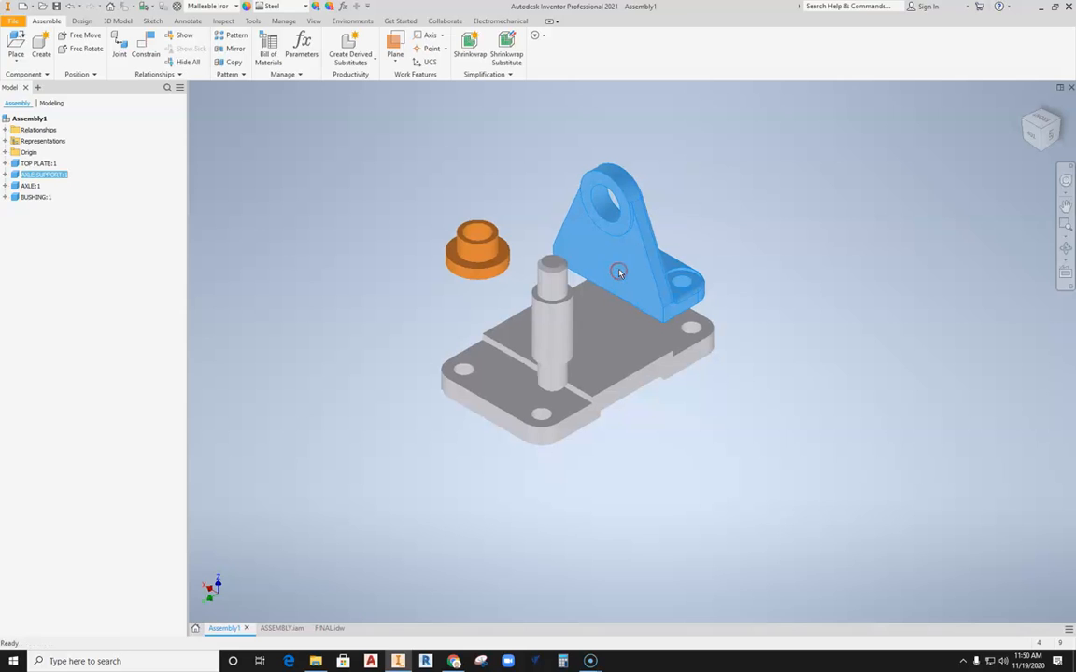
Step: Pick the side faces of the axle support's base and the top plate for a new constraint and examine the Mate solution's preview
scroll(654, 298, up, 5)
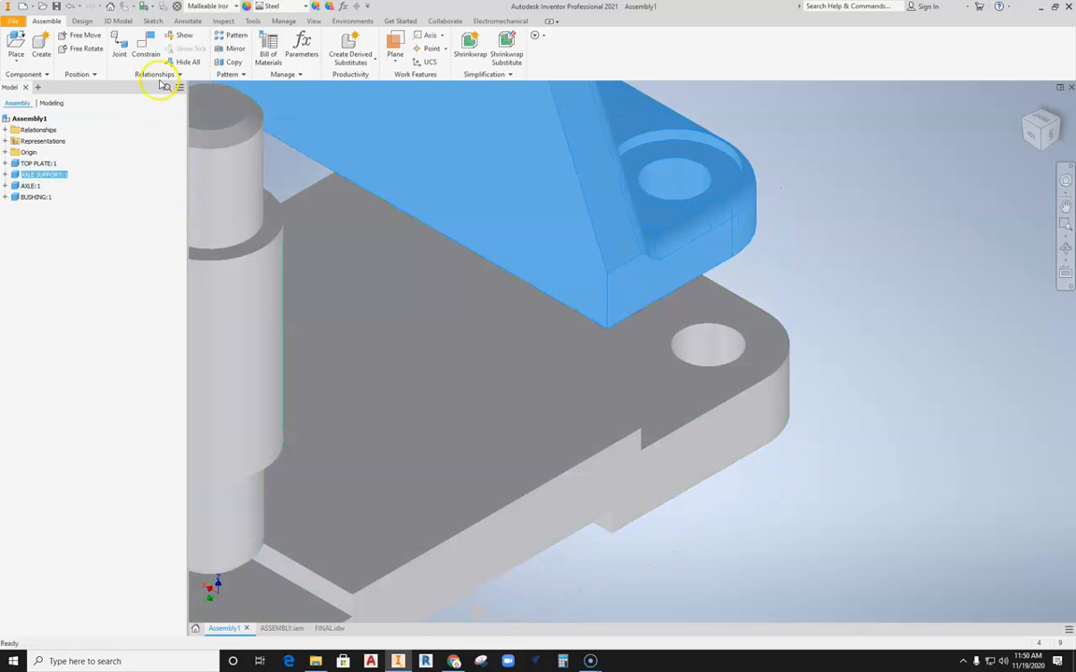
click(144, 49)
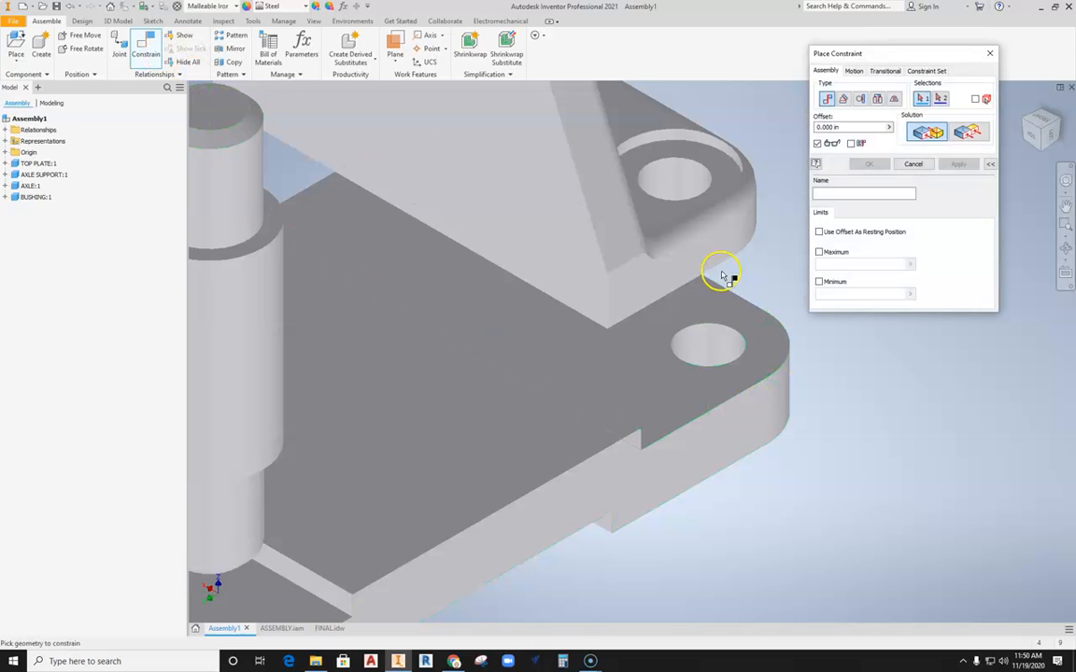
click(681, 273)
click(645, 292)
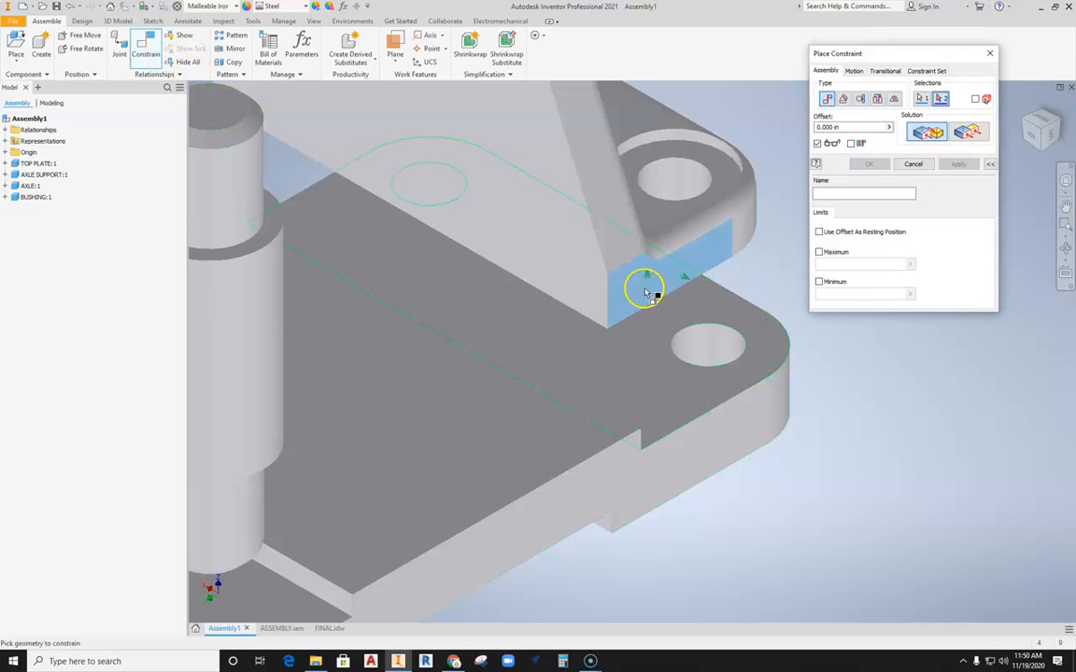
click(712, 469)
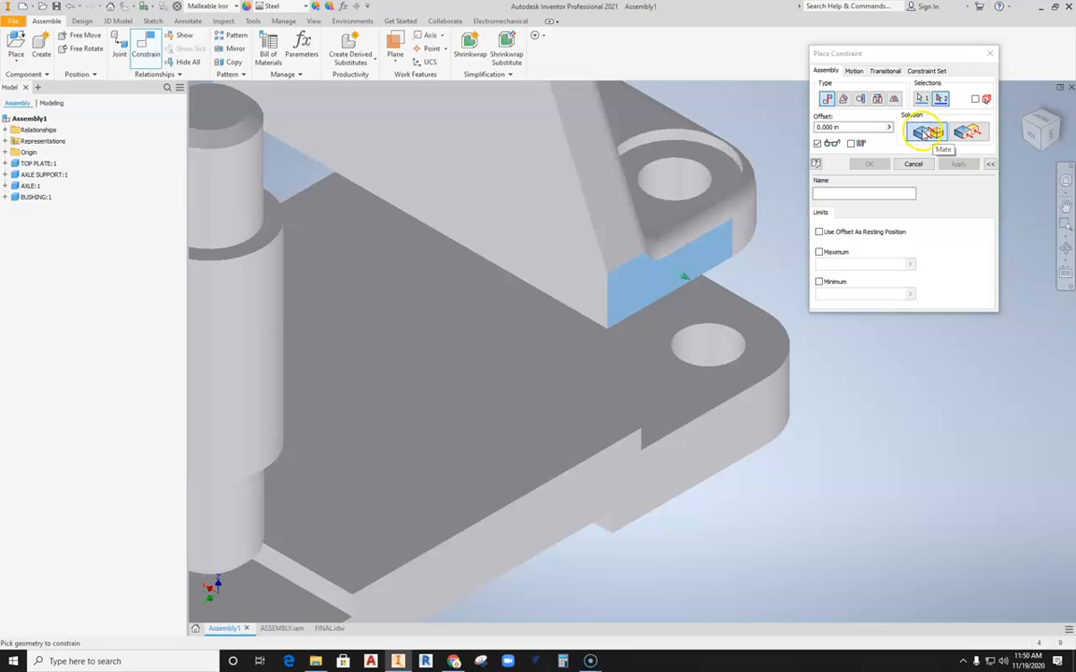
click(719, 454)
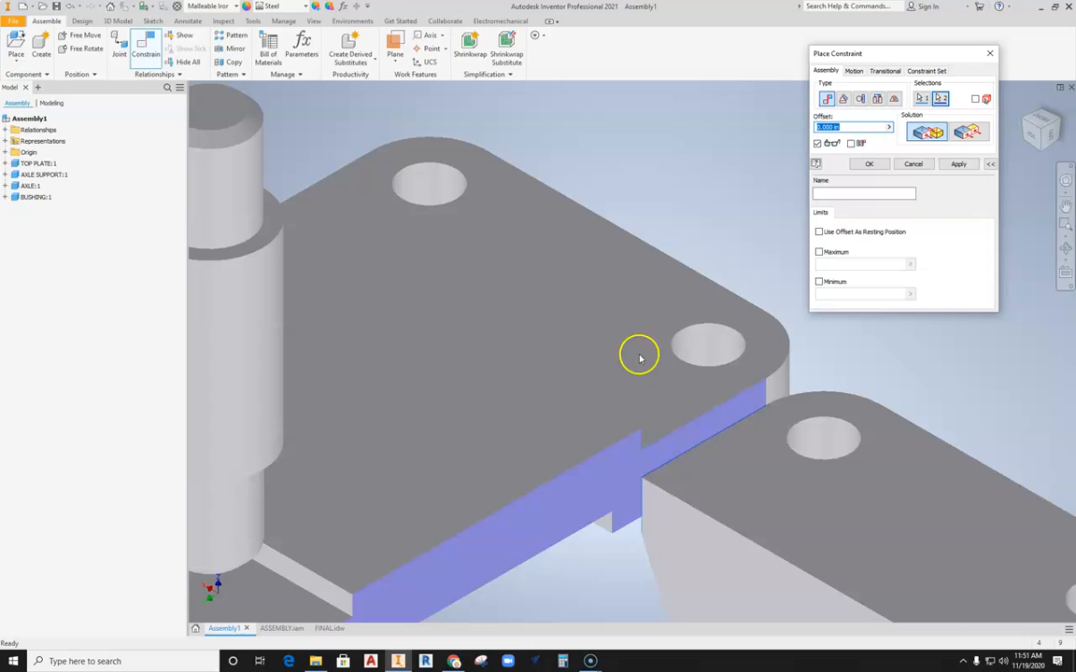
scroll(635, 415, down, 5)
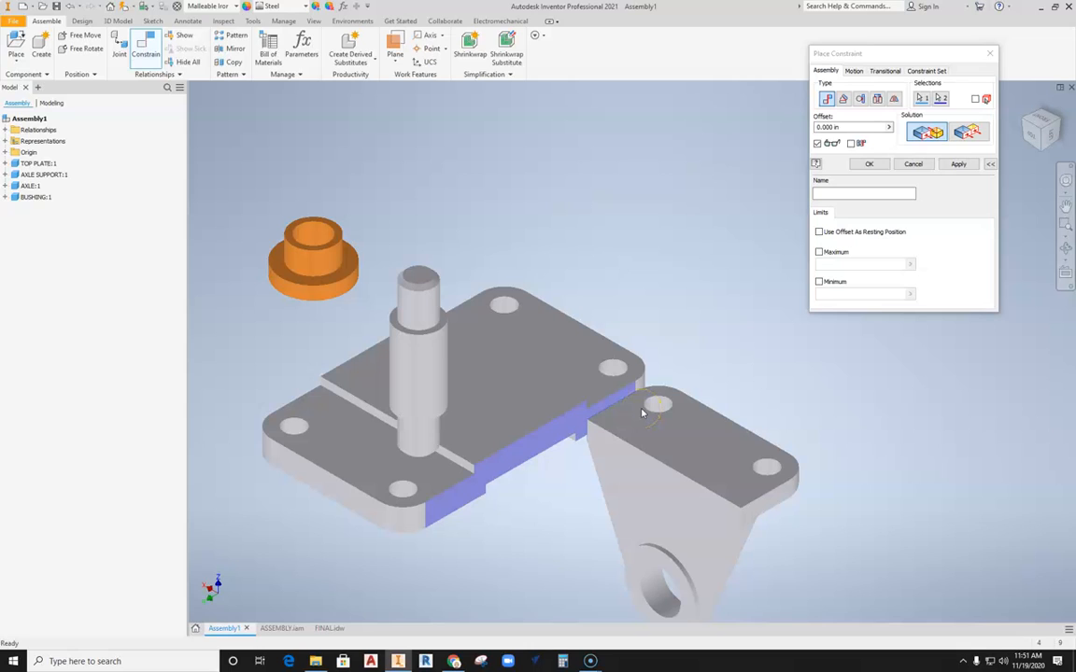
scroll(598, 388, up, 4)
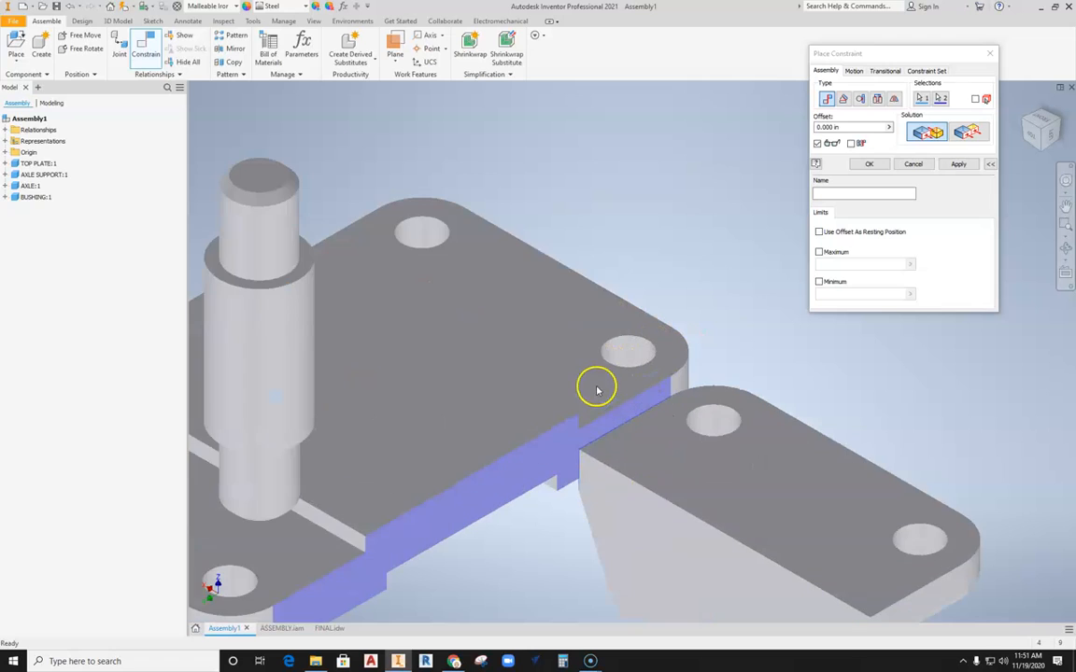
scroll(656, 417, down, 3)
Step: Change the side-face constraint's solution to Flush, check the alignment from several angles, apply it and finish constraining
click(983, 132)
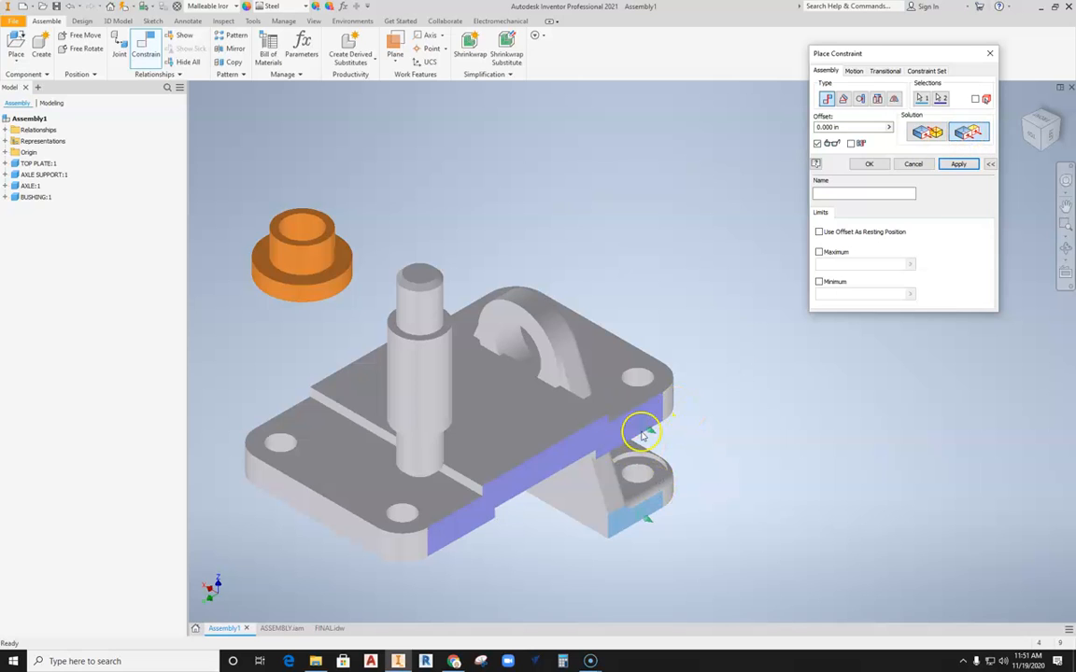
key(F4)
drag(640, 472, 690, 466)
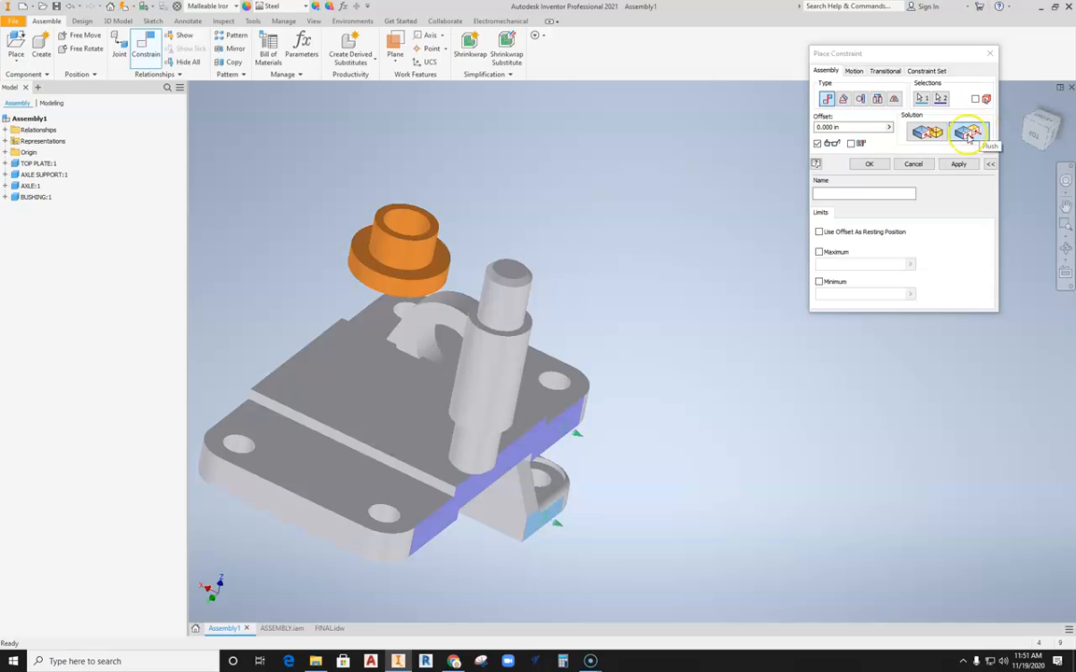
middle_drag(745, 400, 972, 388)
scroll(853, 421, down, 3)
middle_drag(837, 423, 745, 428)
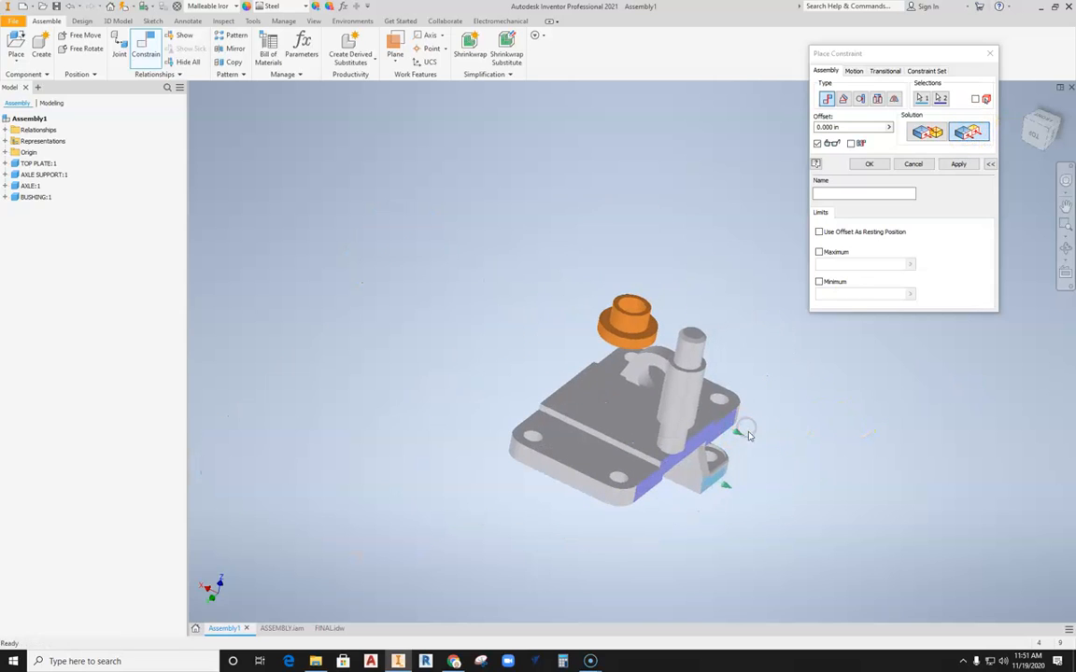
key(F4)
drag(605, 462, 535, 441)
scroll(778, 457, up, 3)
middle_drag(778, 457, 628, 408)
click(959, 166)
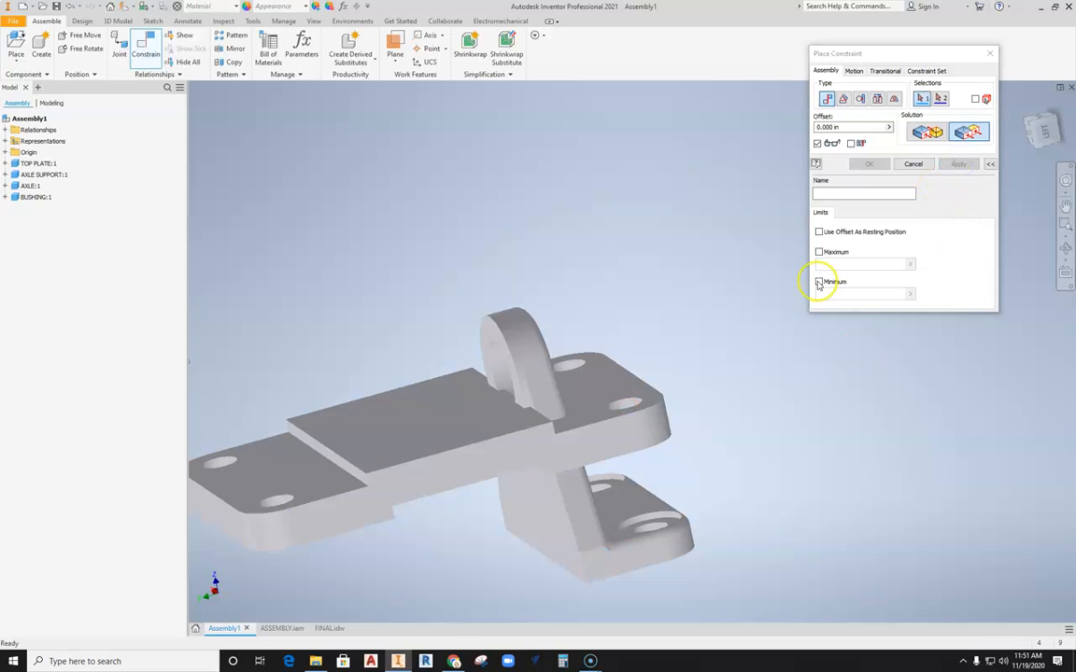
key(Escape)
Step: Lift the axle support clear above the top plate, switch to an isometric view and move the top plate closer beneath it
drag(521, 384, 484, 186)
drag(516, 167, 579, 177)
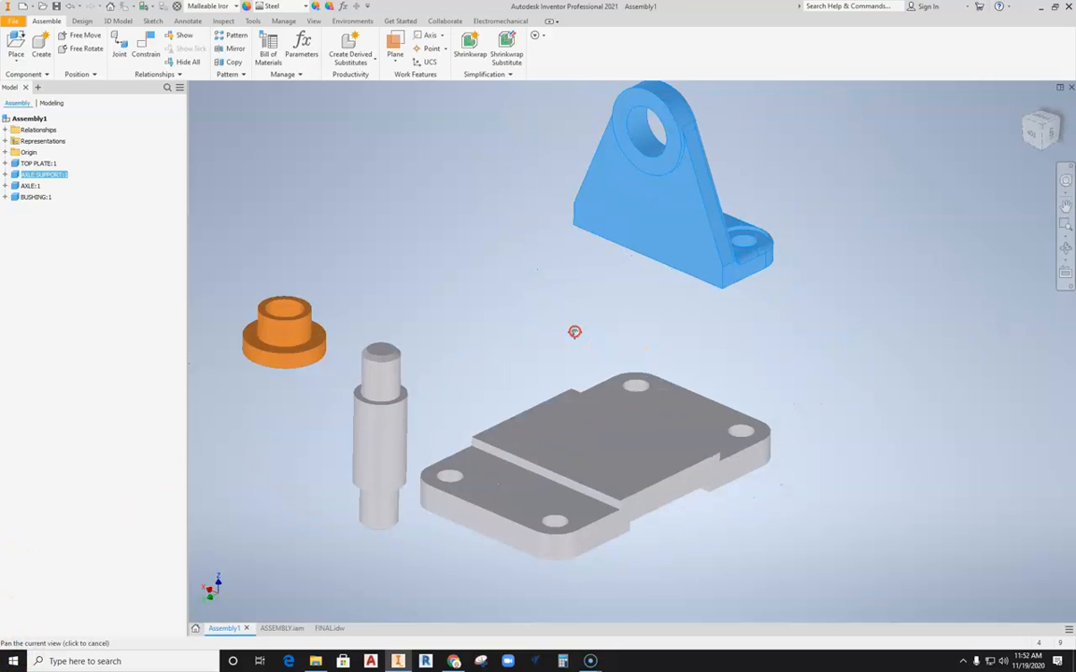
drag(575, 332, 568, 329)
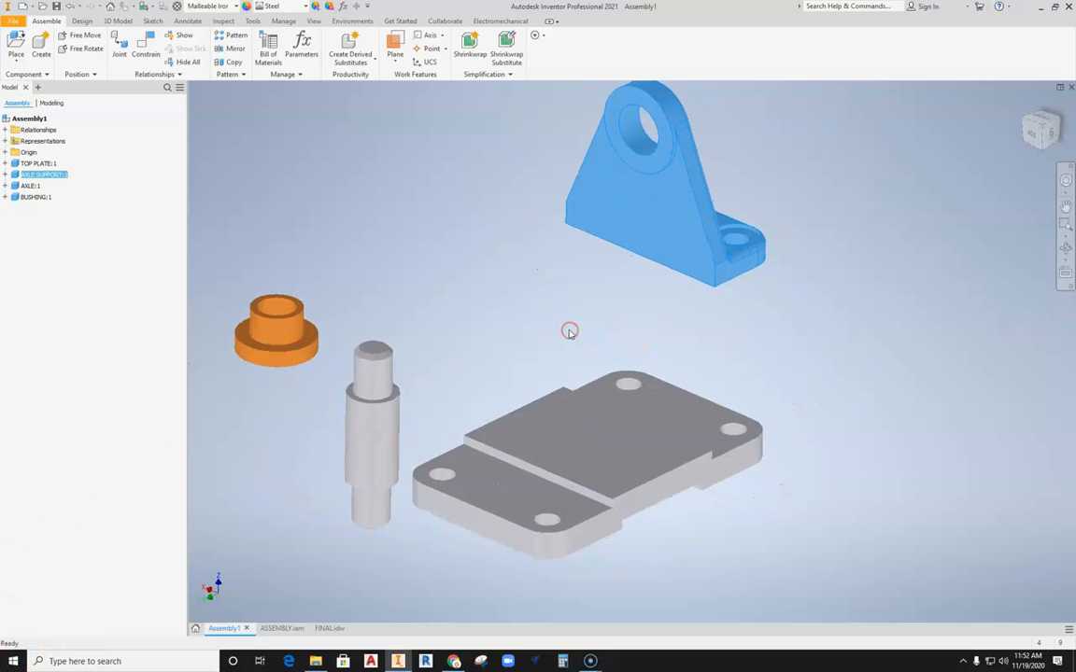
drag(563, 439, 592, 343)
drag(691, 173, 684, 215)
middle_drag(604, 347, 600, 391)
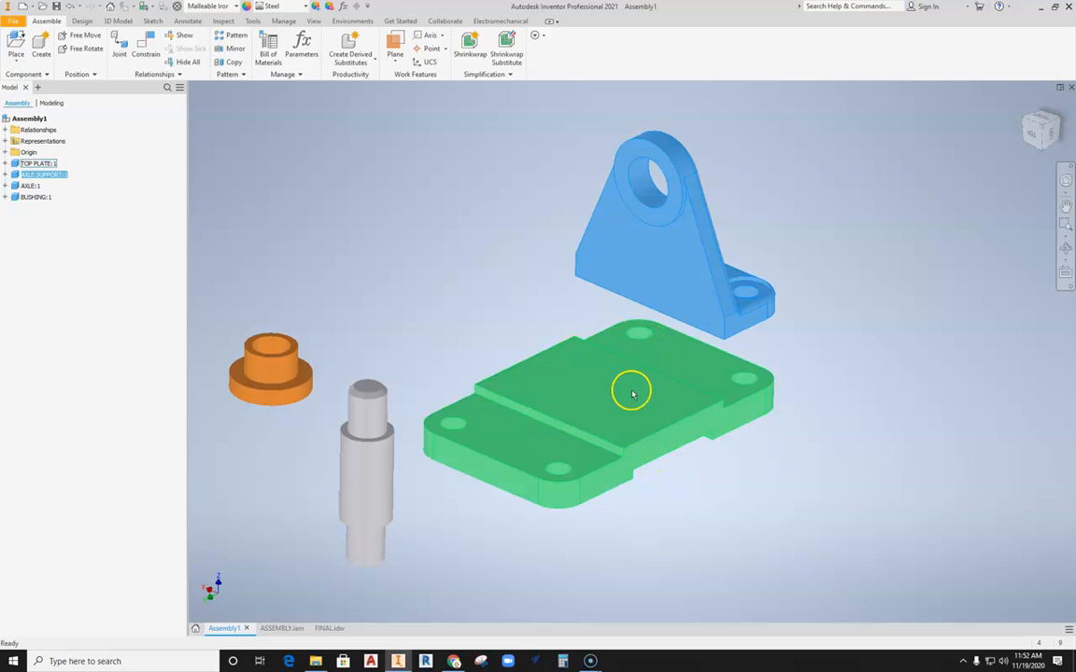
Step: Ground the top plate so that it stays fixed in the assembly, and check that it cannot be moved
click(602, 427)
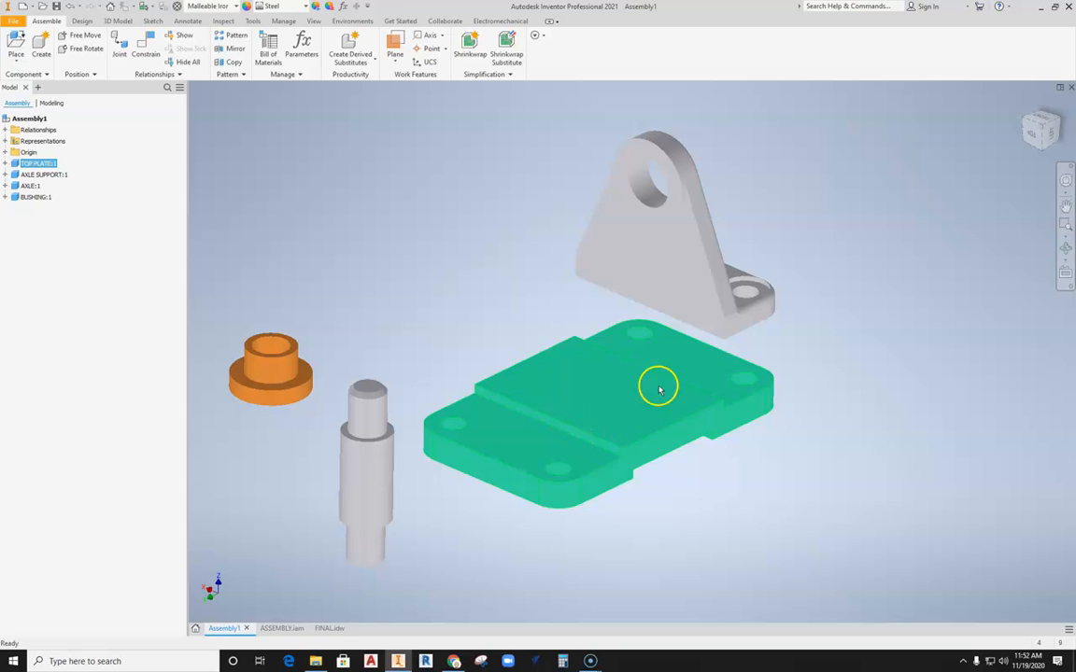
right_click(593, 399)
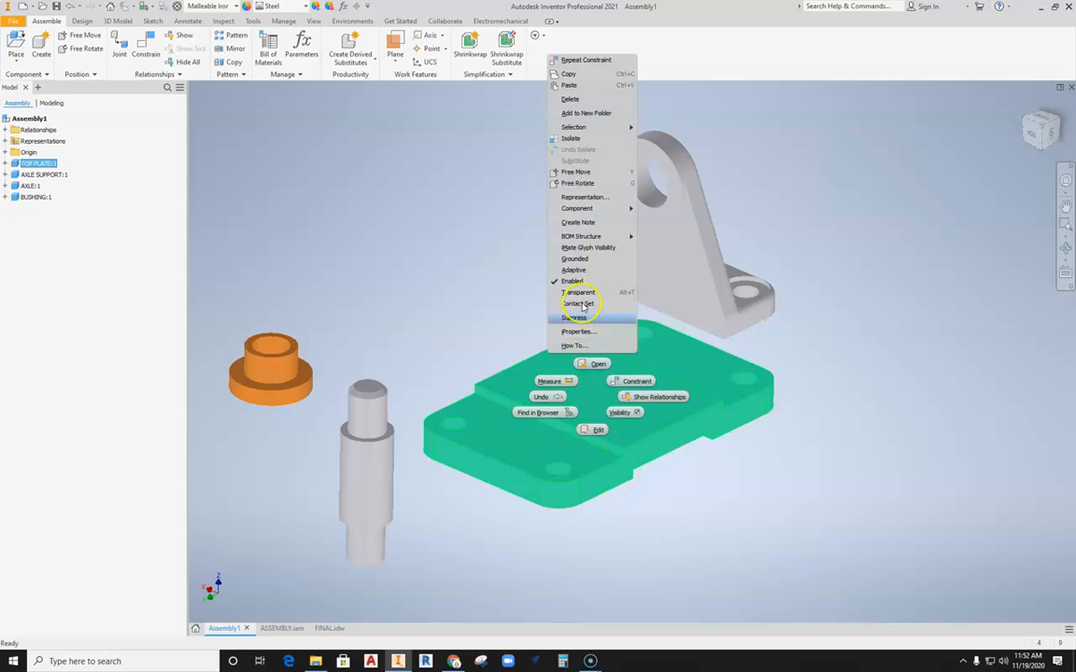
click(588, 266)
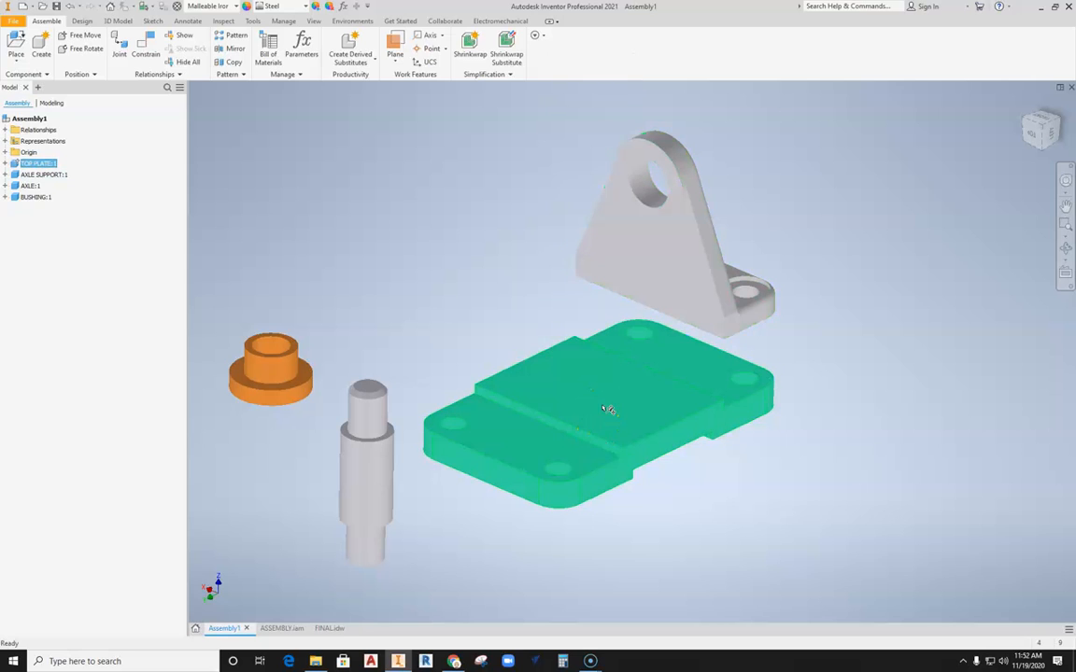
click(554, 378)
Step: Lower the axle support toward the grounded top plate and orbit the view to expose the underside of its base
drag(668, 288, 808, 308)
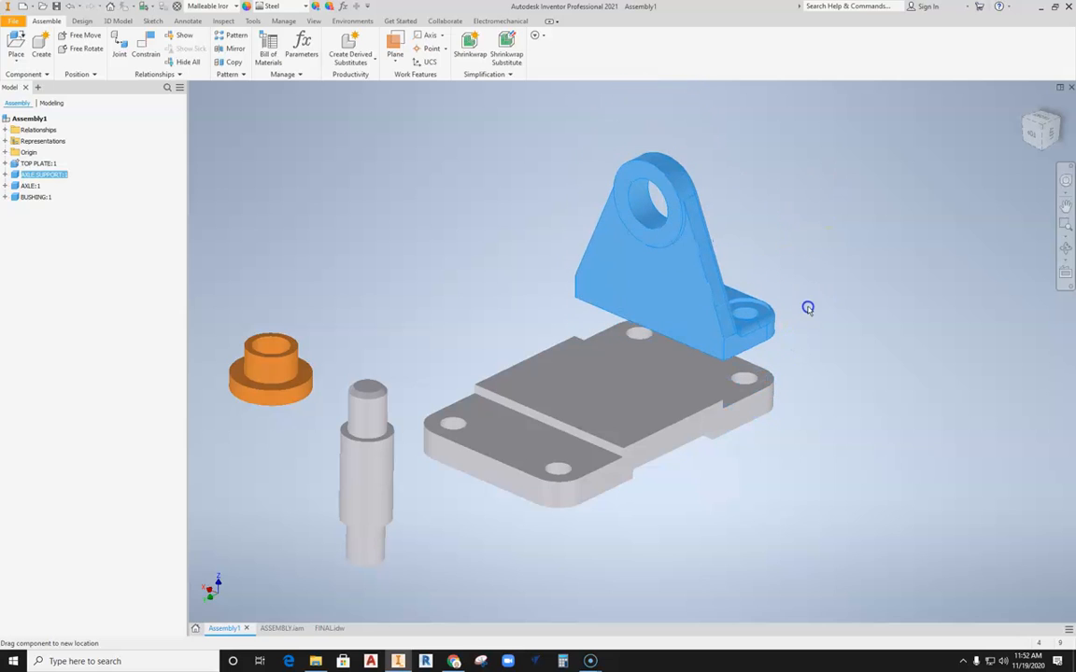
middle_drag(869, 356, 859, 357)
key(F4)
drag(660, 412, 639, 437)
scroll(815, 509, up, 4)
middle_drag(815, 509, 762, 448)
key(F4)
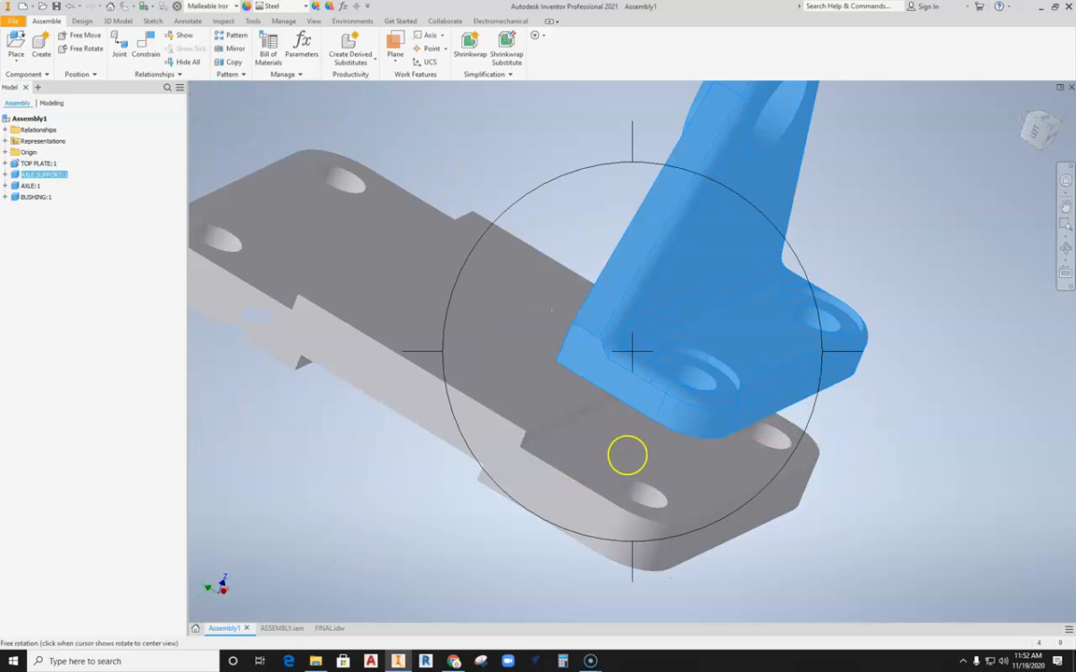
key(Escape)
key(F4)
drag(625, 467, 639, 366)
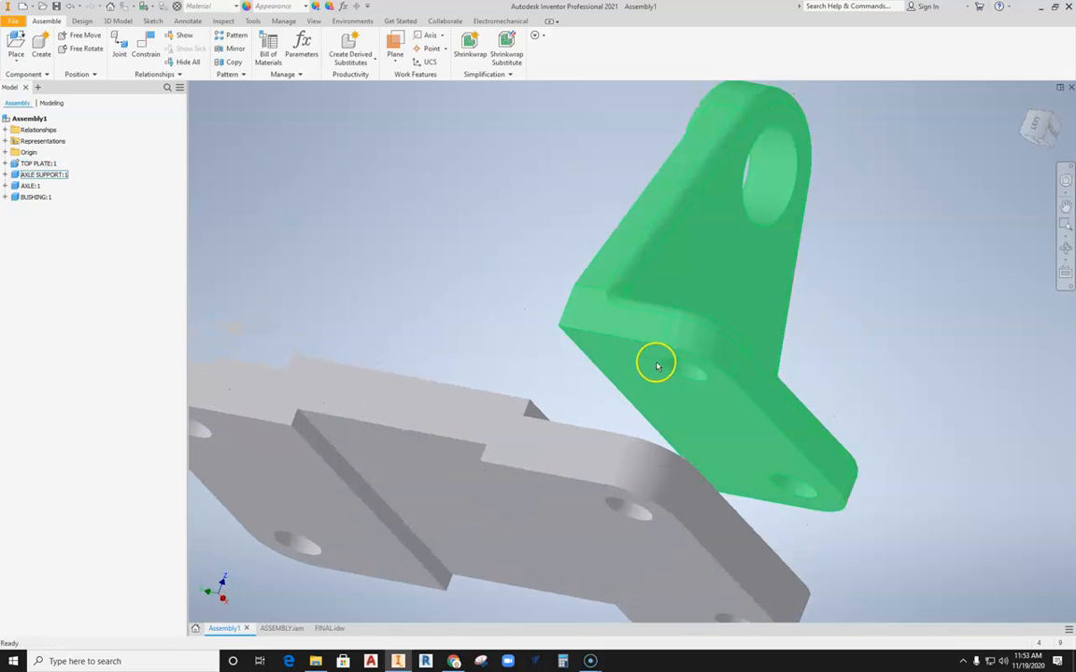
Step: Mate the underside of the axle support's base to the top face of the plate's stepped end with 0.000 in offset, and finish constraining
click(142, 45)
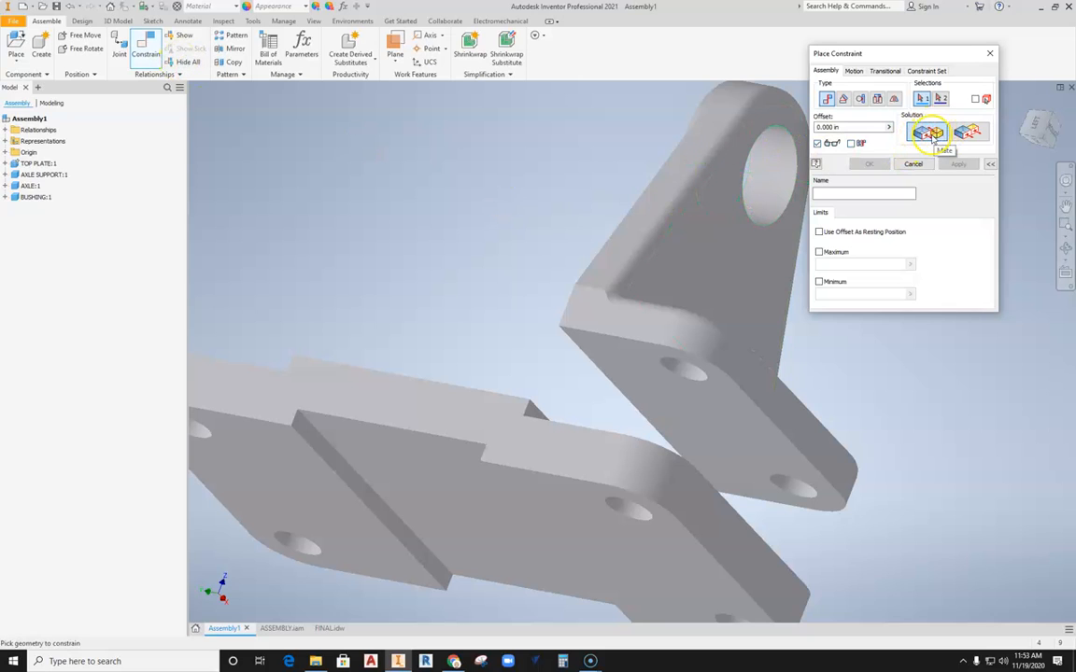
click(693, 411)
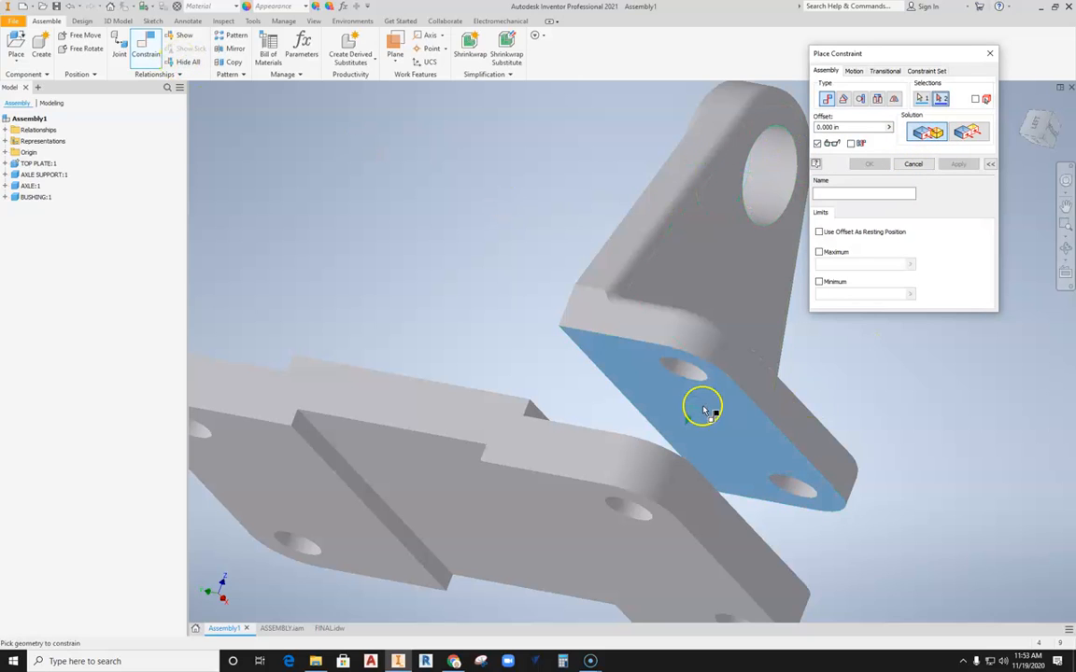
shift+middle_drag(705, 410, 689, 460)
click(706, 447)
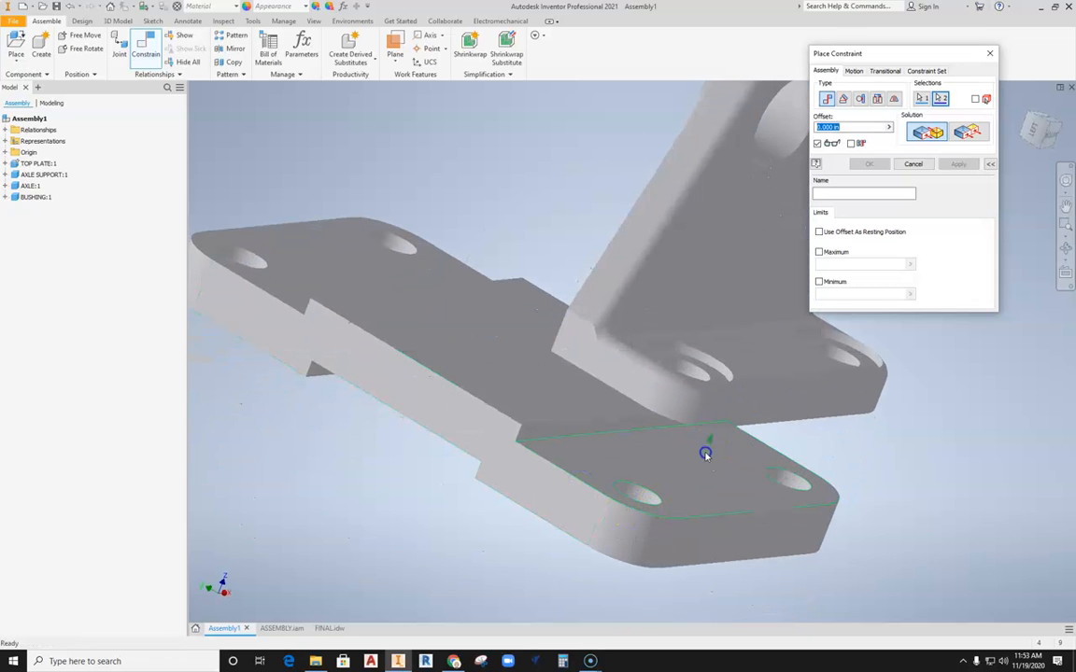
click(964, 172)
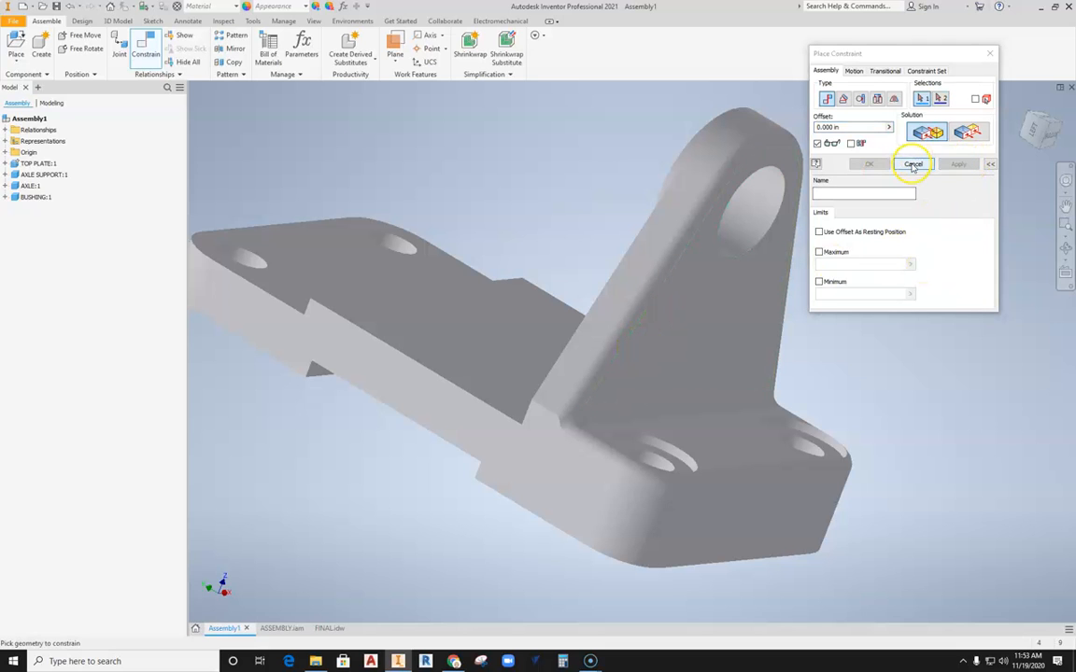
click(913, 164)
Step: Test whether the constrained axle support can still move on the top plate, viewing the assembly from the other side
shift+middle_drag(773, 306, 859, 340)
scroll(659, 351, down, 3)
drag(650, 286, 670, 222)
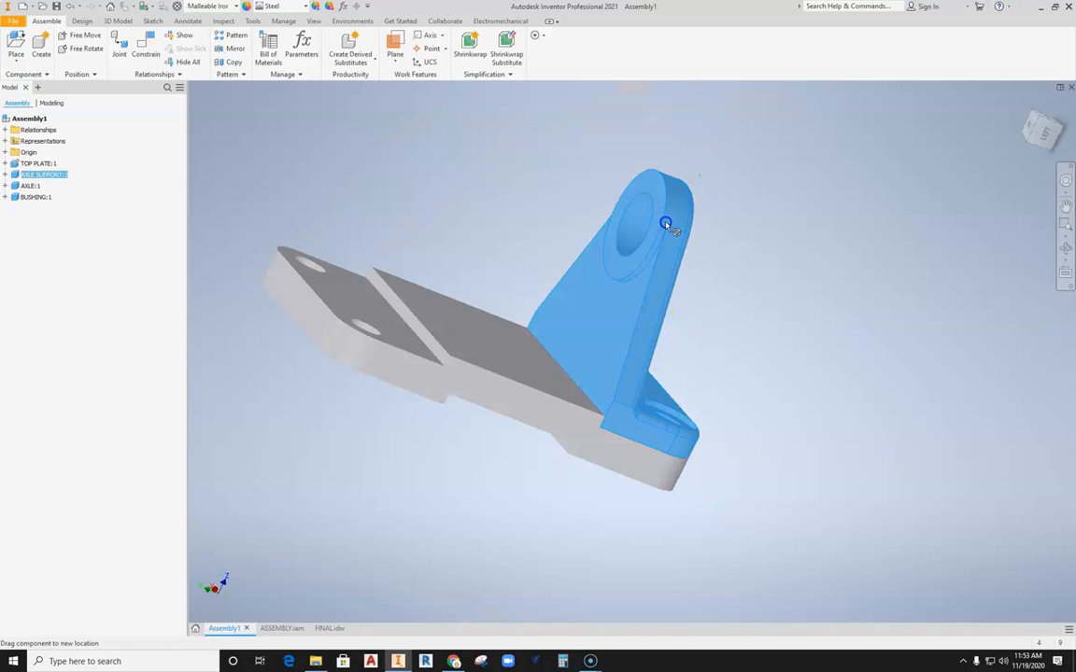
ctrl+click(492, 344)
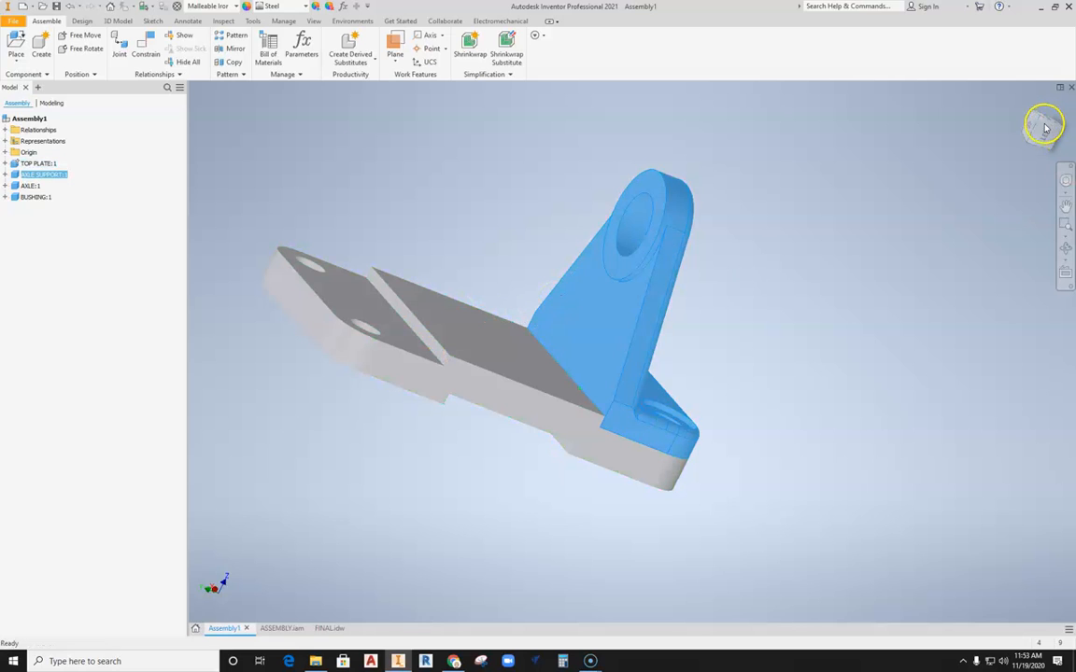
key(Escape)
middle_drag(517, 291, 559, 315)
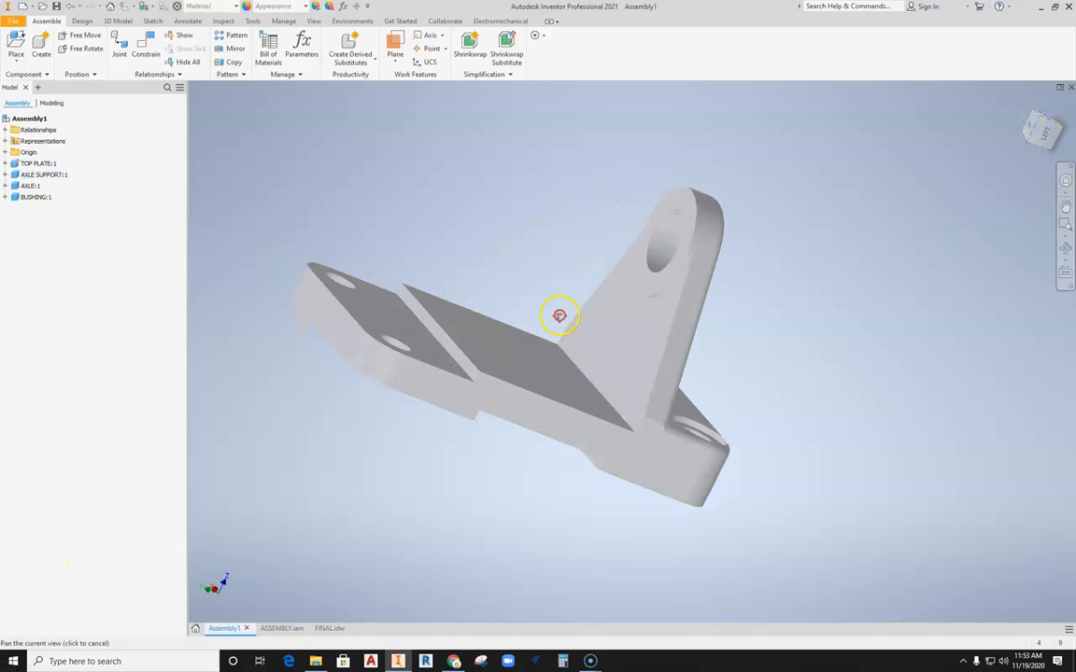
middle_drag(548, 256, 511, 254)
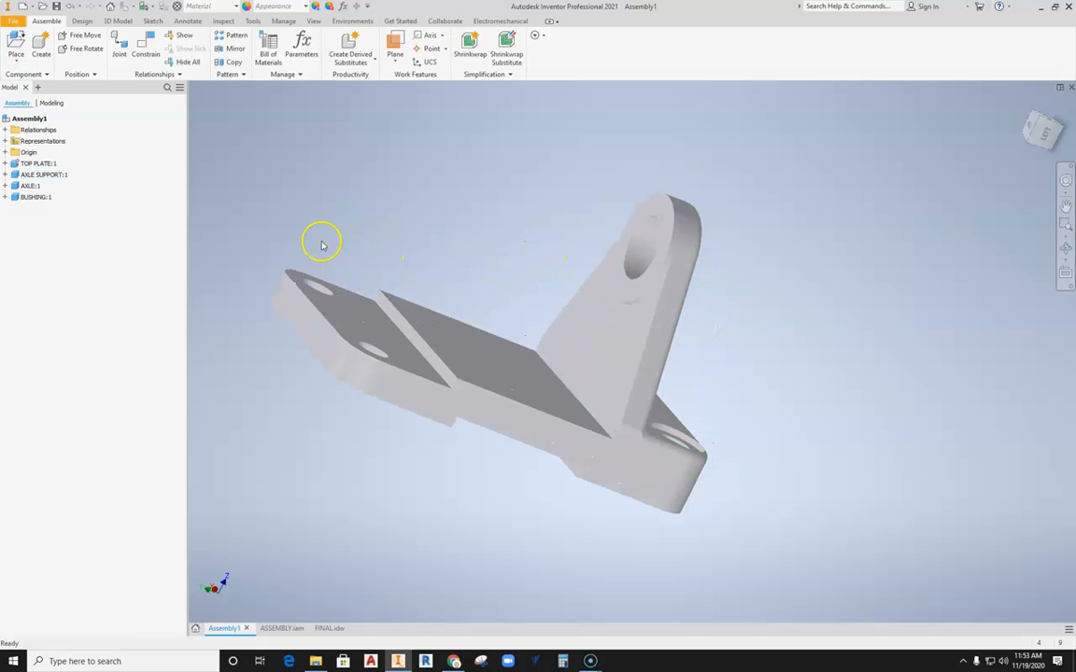
Step: Try to mate the axle support's upright face to the top plate's raised surface, then cancel the constraint
click(145, 47)
click(613, 345)
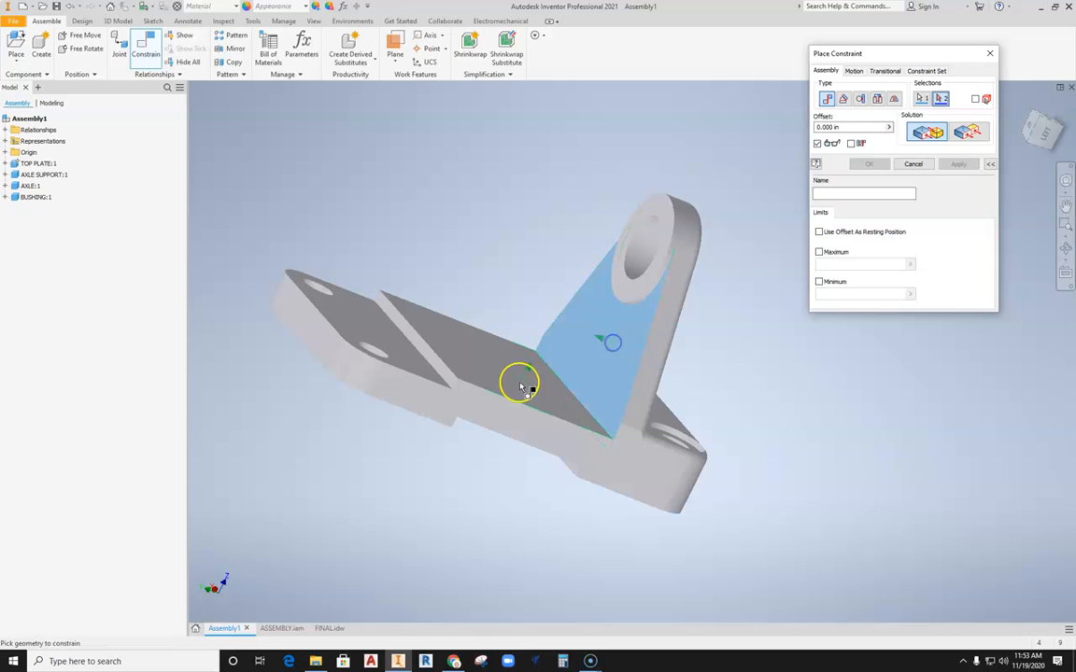
click(511, 385)
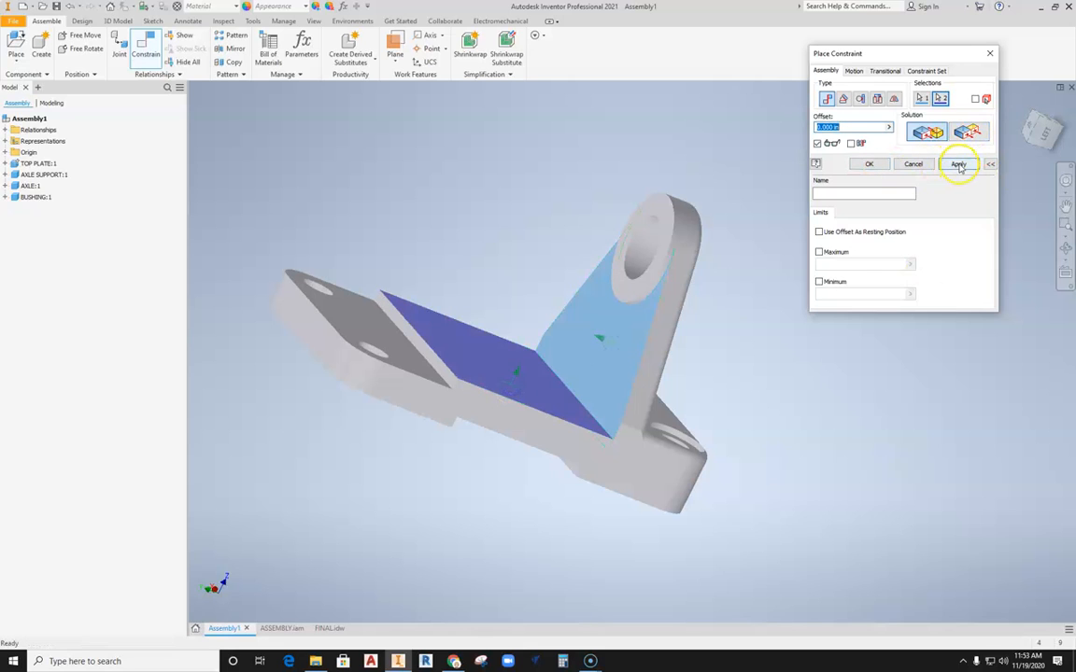
click(958, 164)
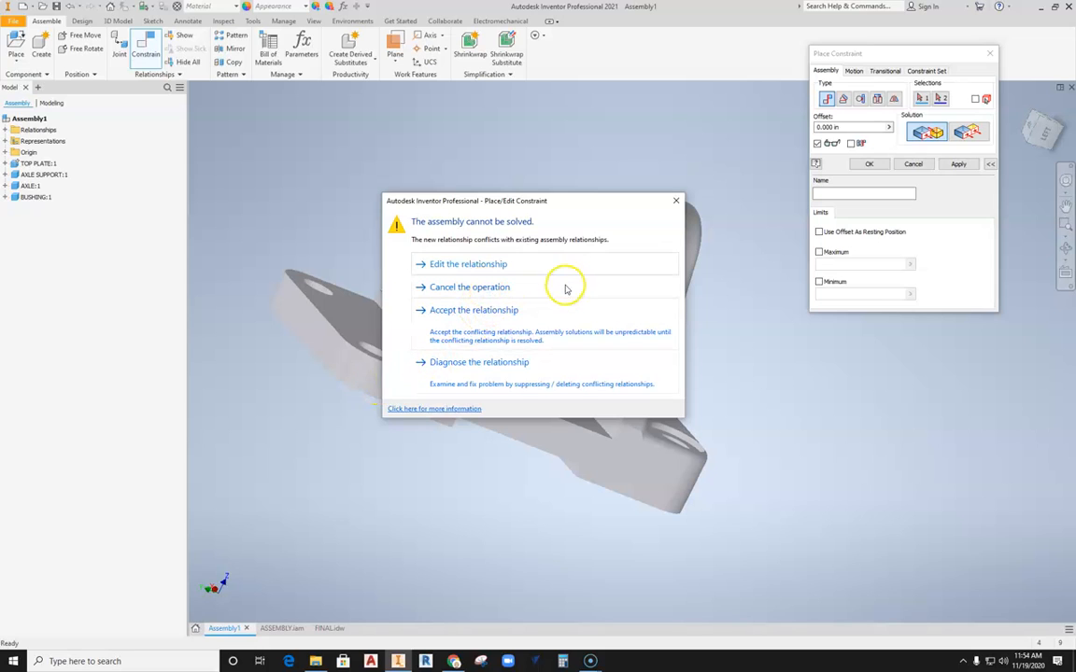
click(677, 203)
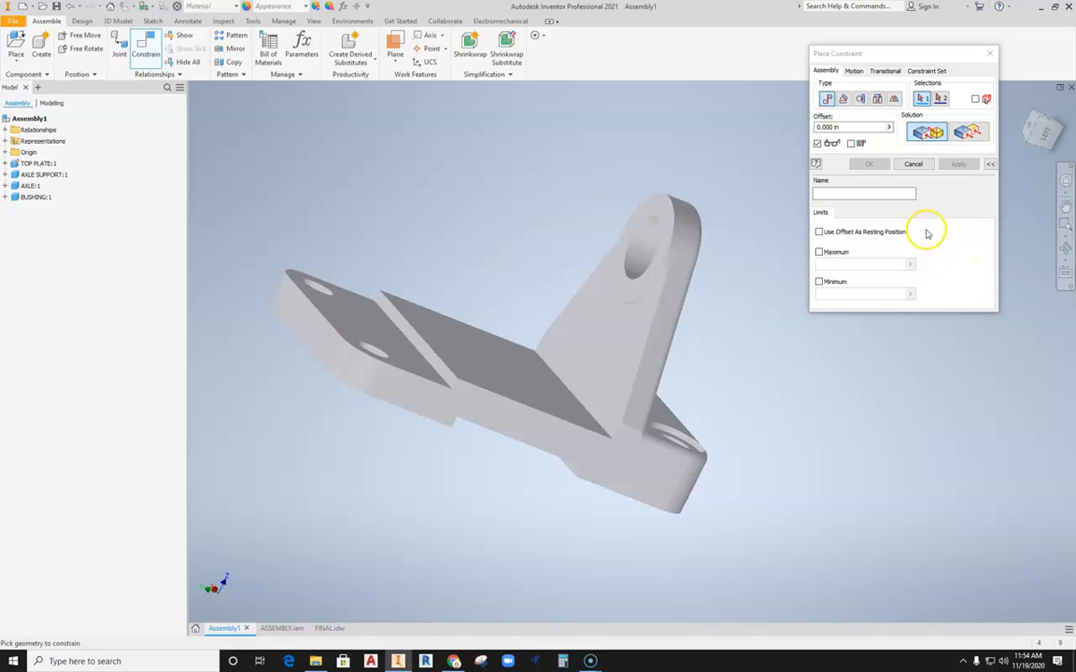
click(912, 164)
Step: Expand the top plate, axle support and axle in the model tree to list their constraints
middle_drag(492, 182, 515, 215)
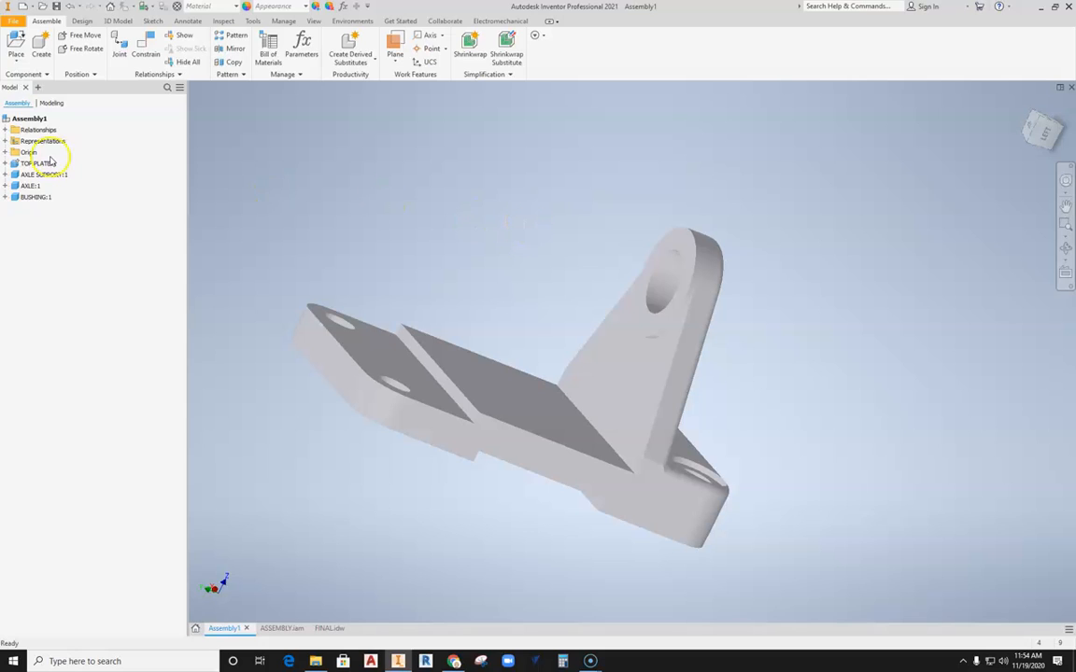
click(5, 185)
click(5, 175)
click(5, 163)
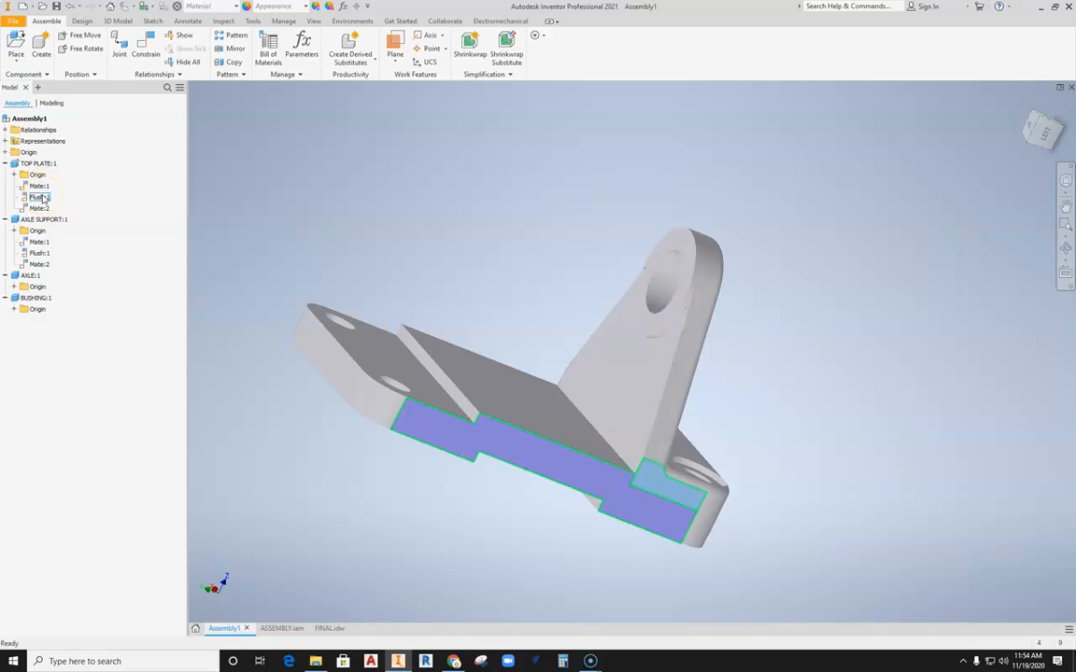
Step: Examine which faces are joined by the top plate's Mate:1, Flush:1 and Mate:2 constraints by highlighting each one on the model
click(41, 210)
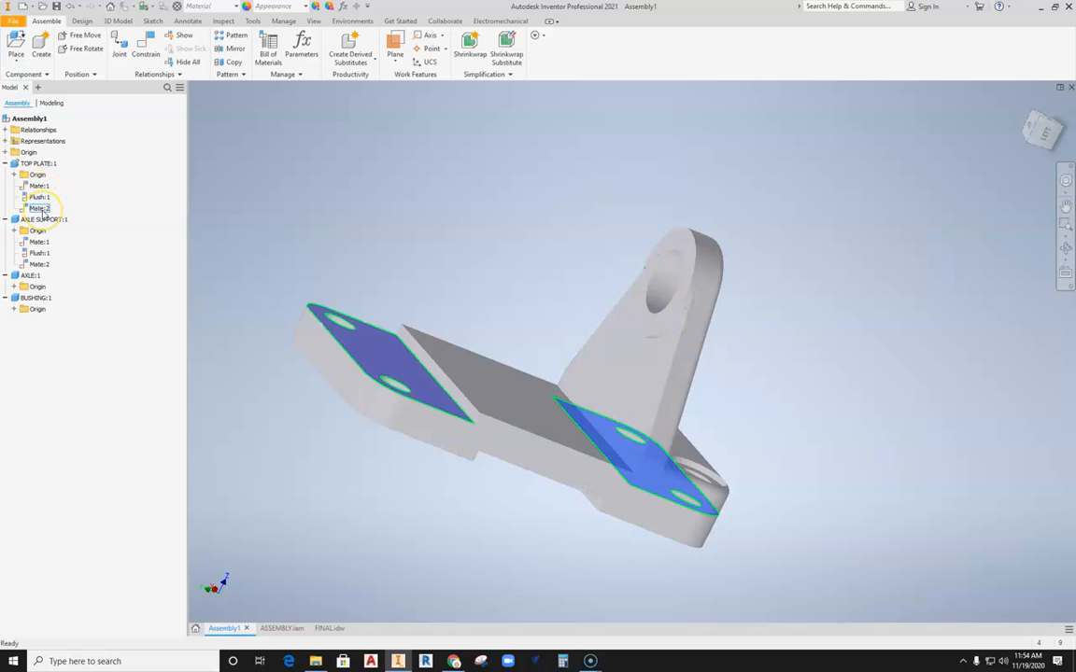
click(41, 197)
click(42, 187)
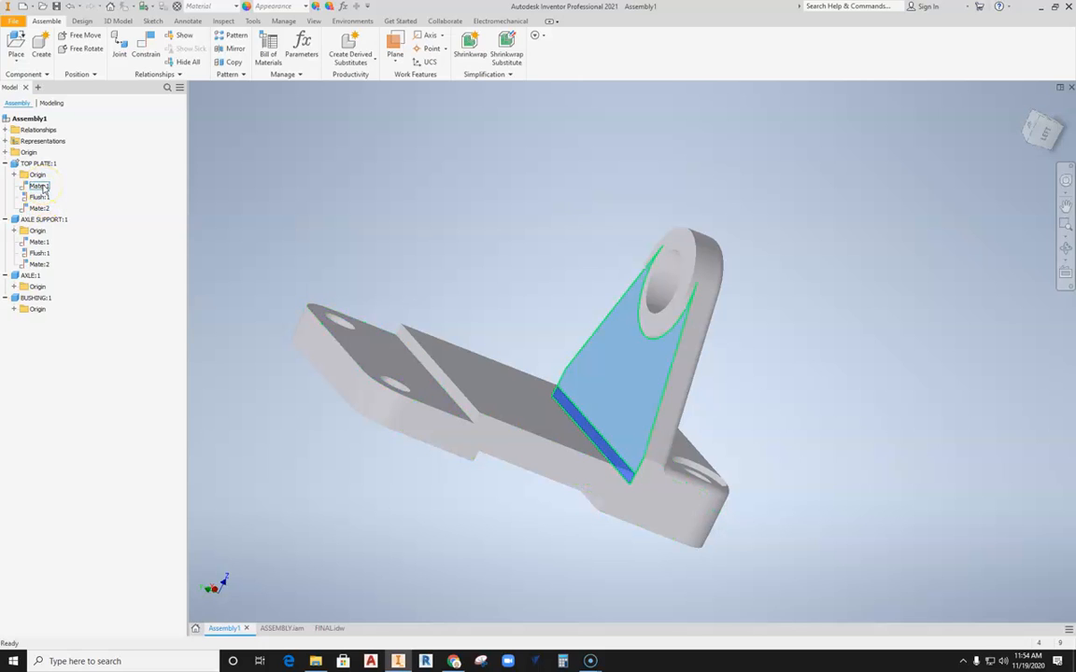
click(42, 198)
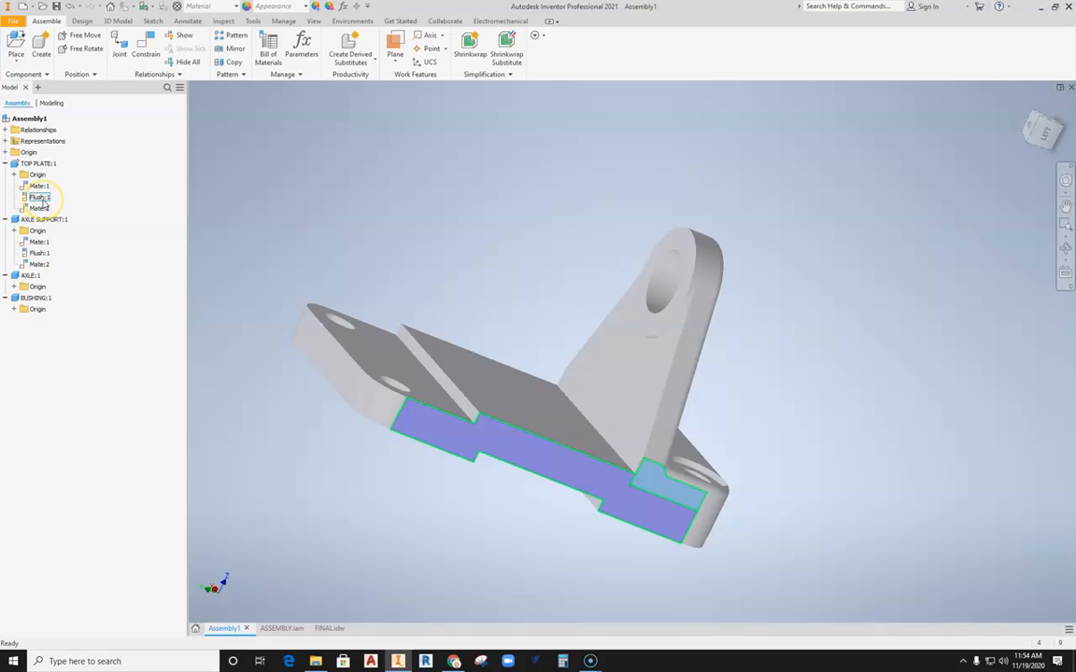
click(40, 208)
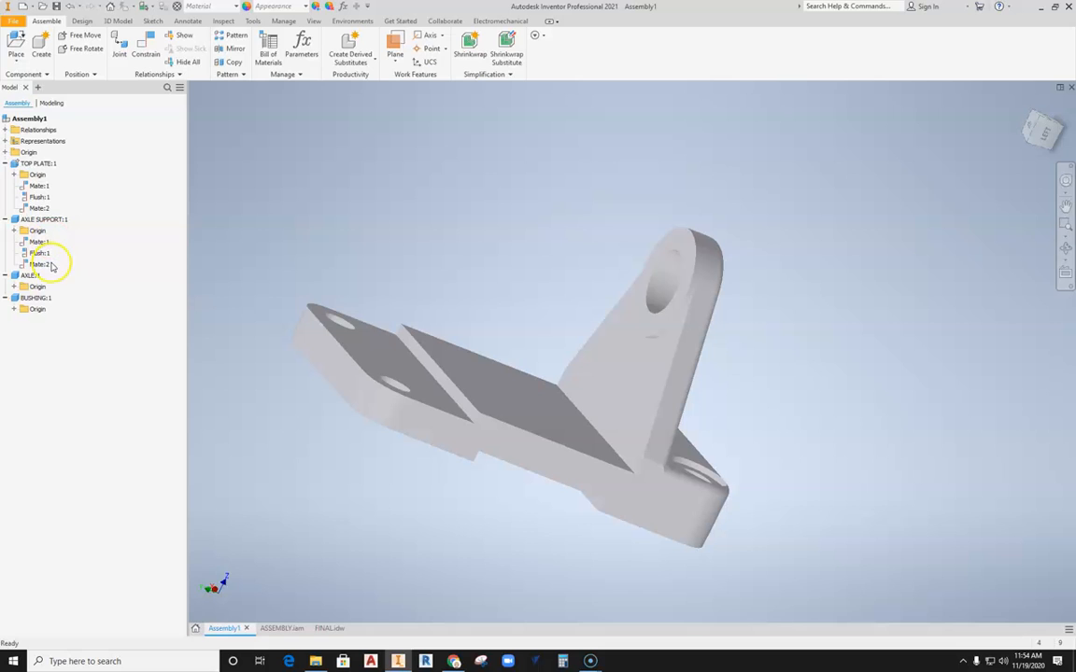
middle_drag(403, 241, 451, 185)
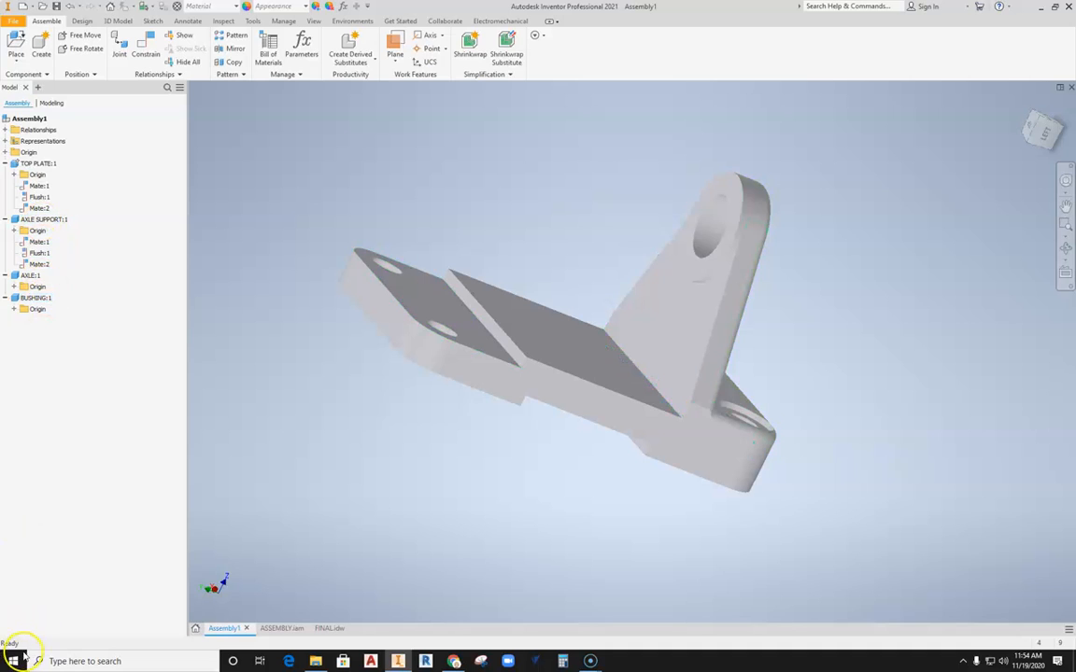
click(619, 353)
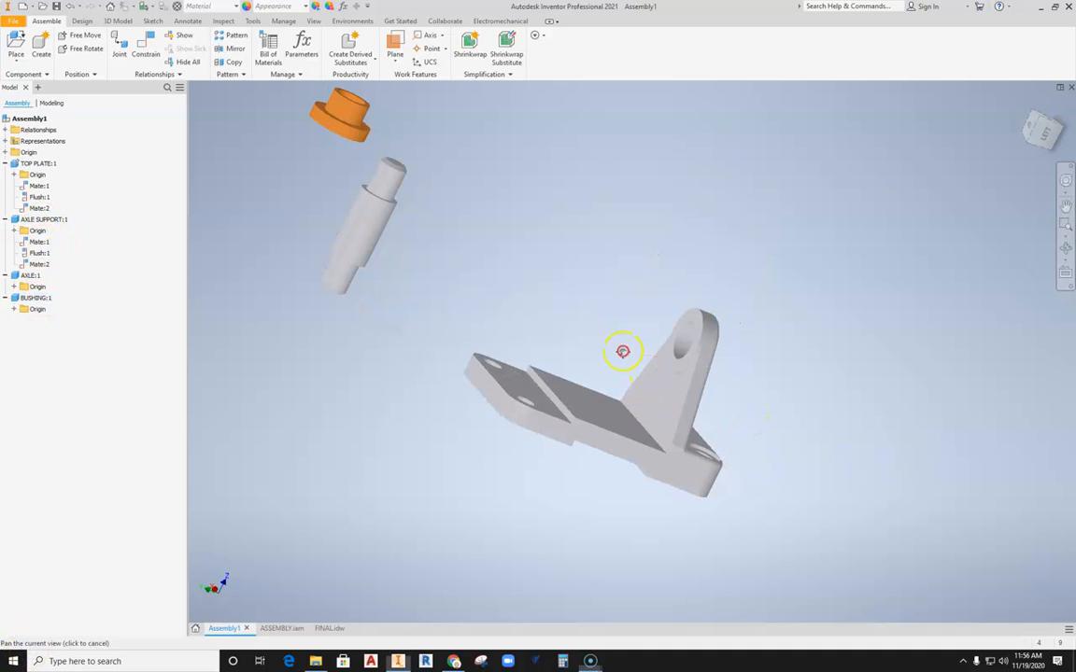
scroll(665, 402, up, 2)
middle_drag(665, 402, 651, 356)
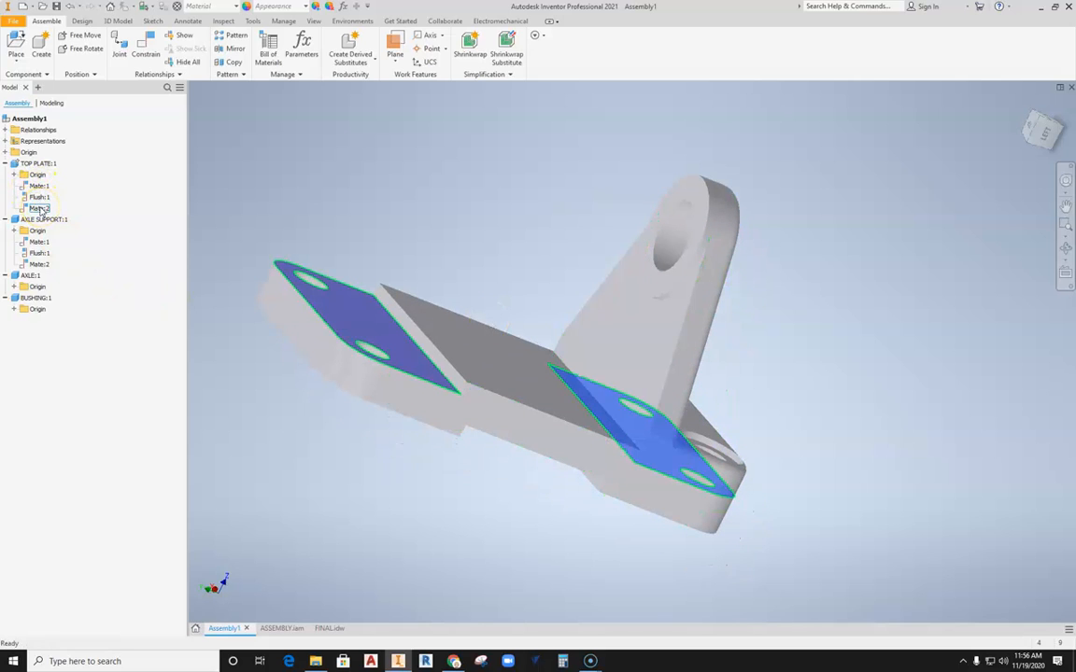
Step: Place a second AXLE SUPPORT component from the CASTER ASSEMBLY folder above the top plate
middle_drag(329, 124, 353, 139)
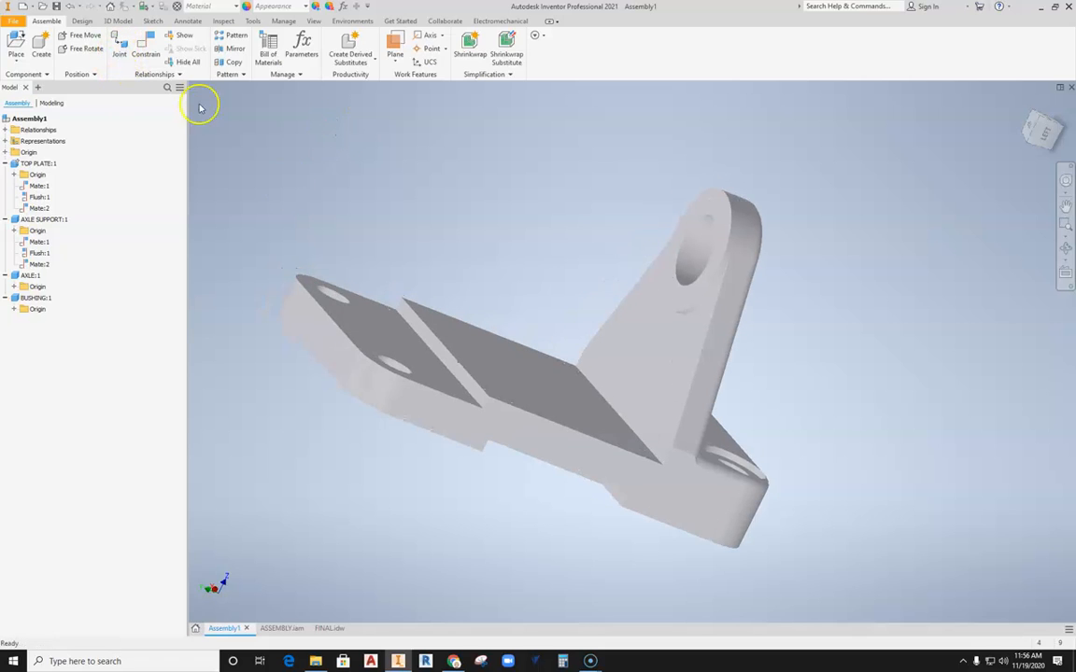
scroll(367, 331, down, 5)
middle_drag(371, 219, 477, 329)
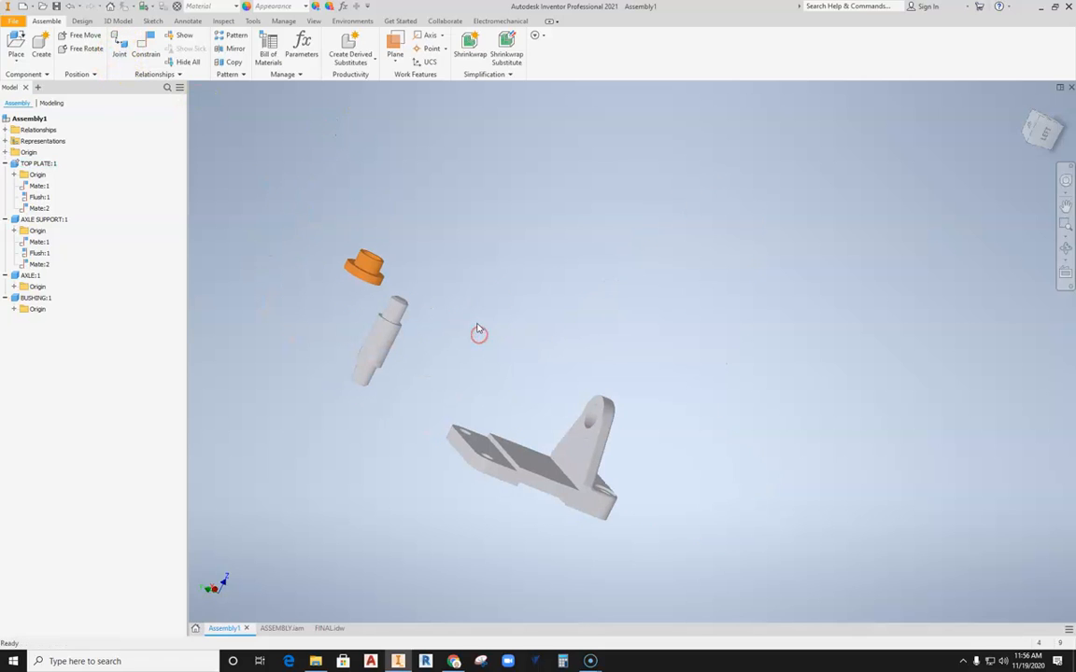
click(16, 58)
click(27, 82)
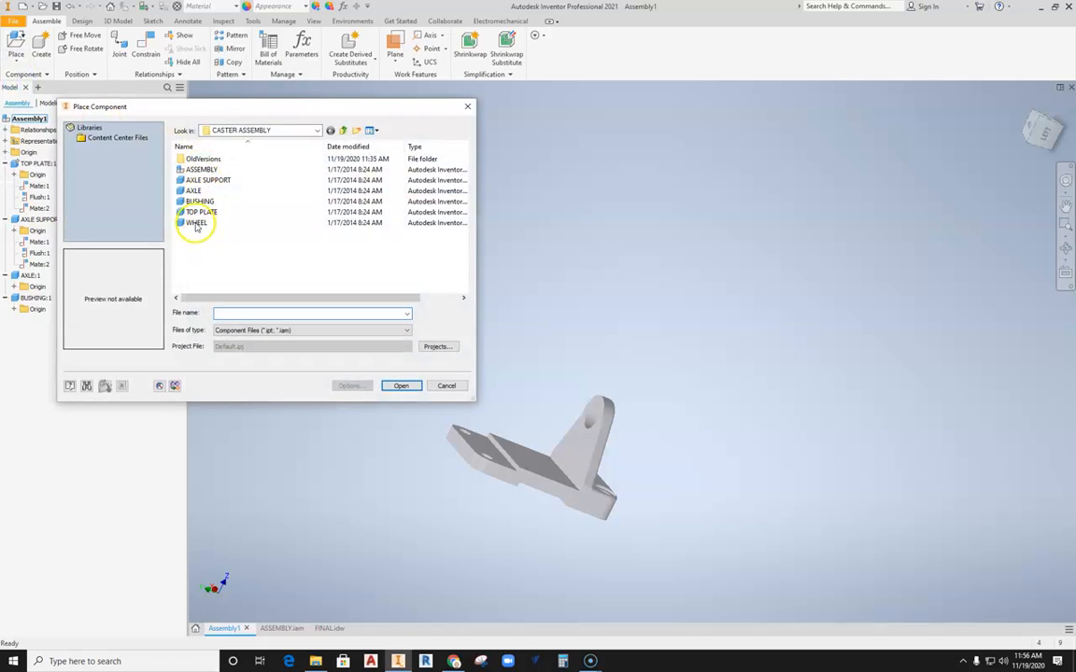
click(201, 180)
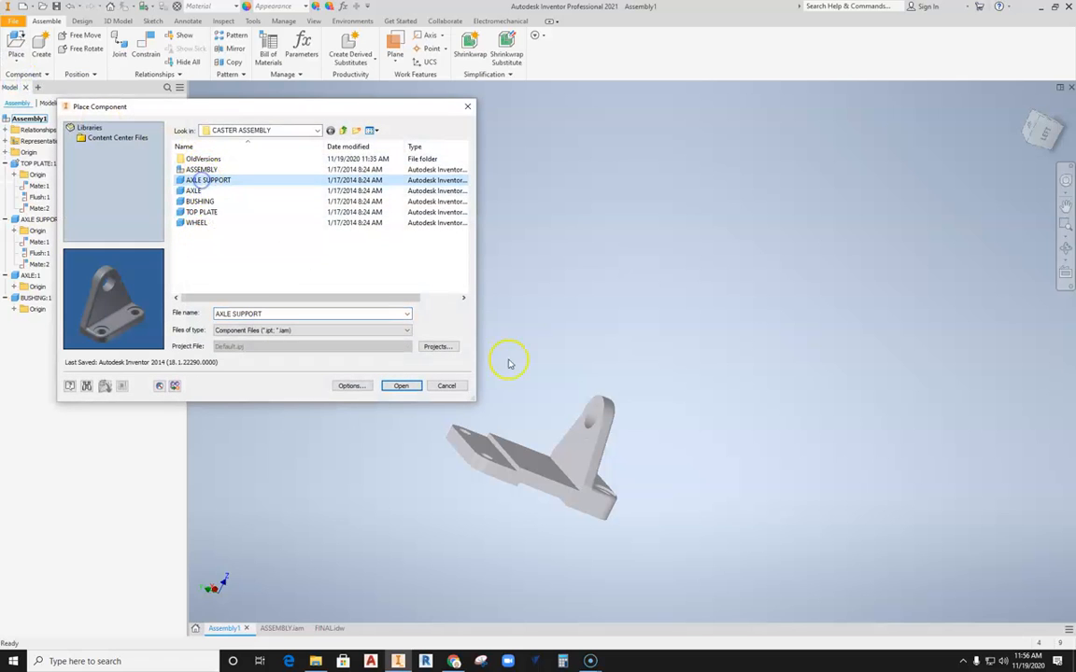
click(397, 386)
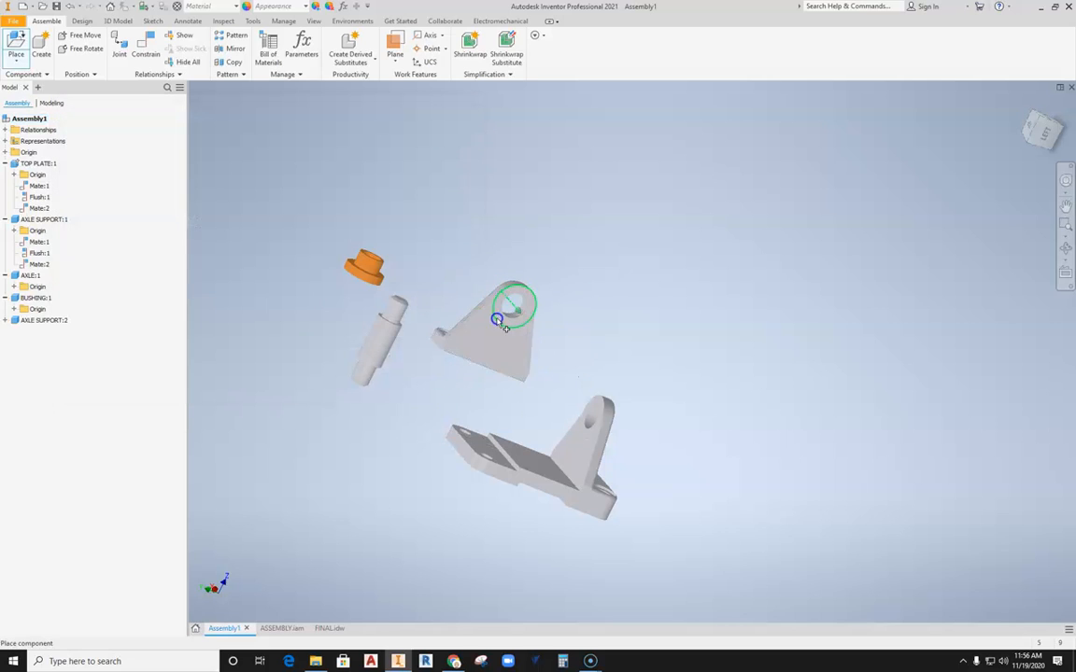
key(Escape)
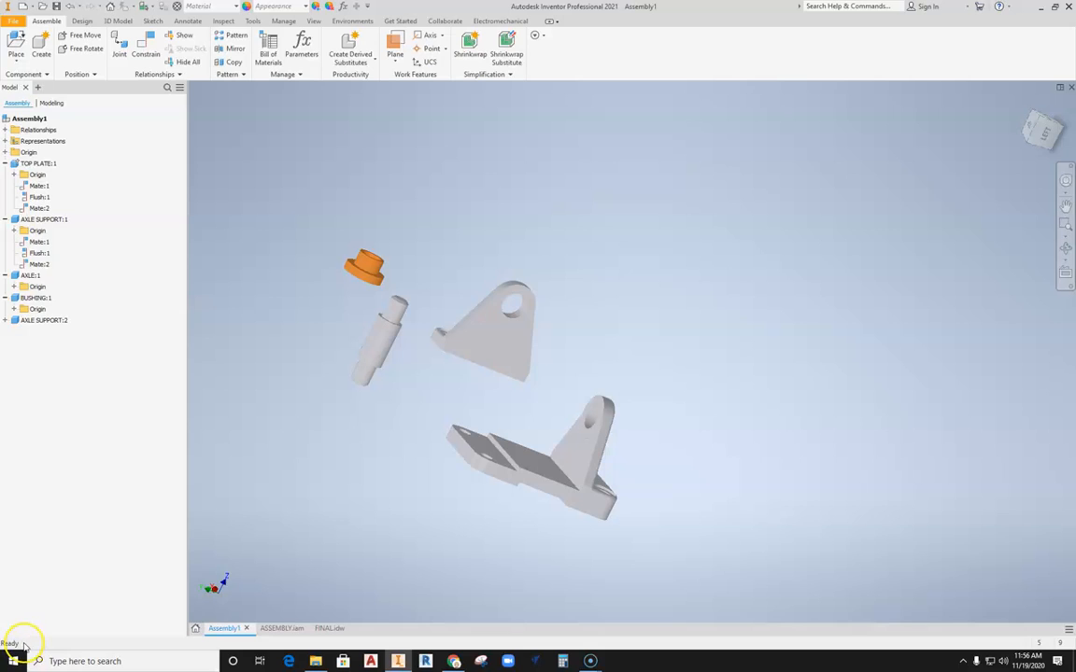
Step: Try to start a Rigid joint with its first origin at the midpoint of the second axle support's lower edge
scroll(514, 400, down, 3)
scroll(514, 400, up, 4)
middle_drag(518, 393, 558, 350)
click(111, 61)
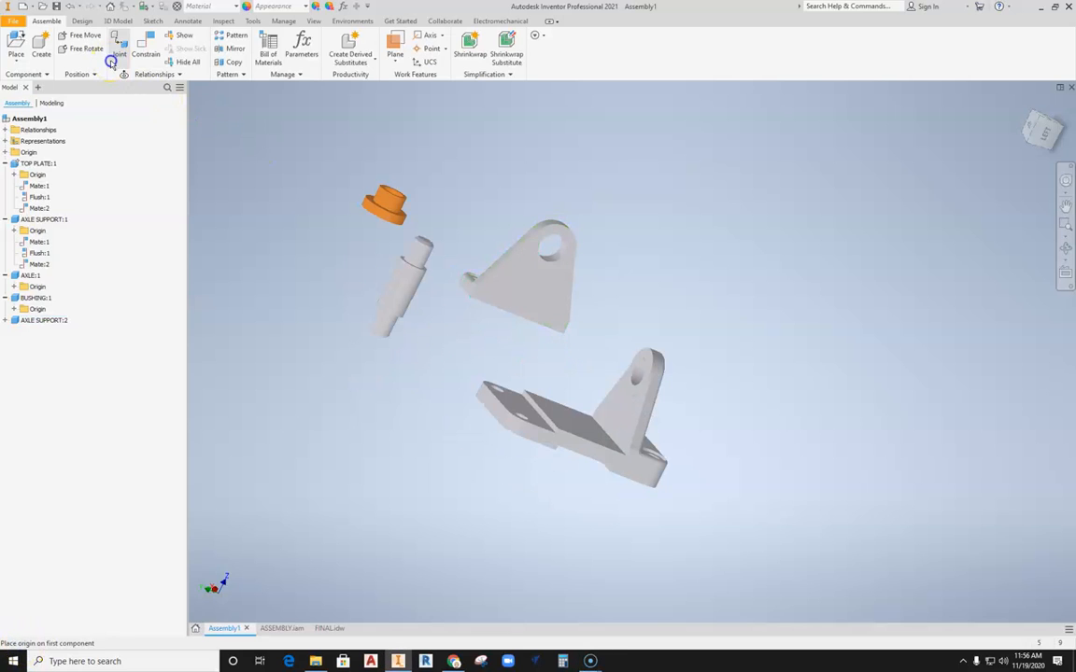
drag(353, 82, 256, 133)
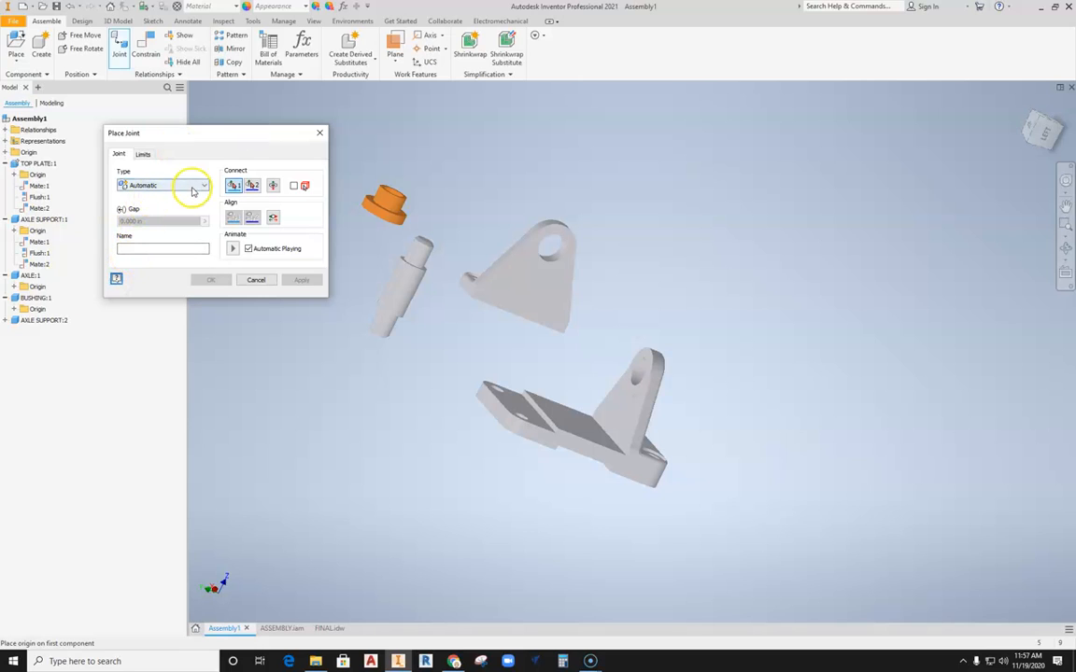
click(205, 185)
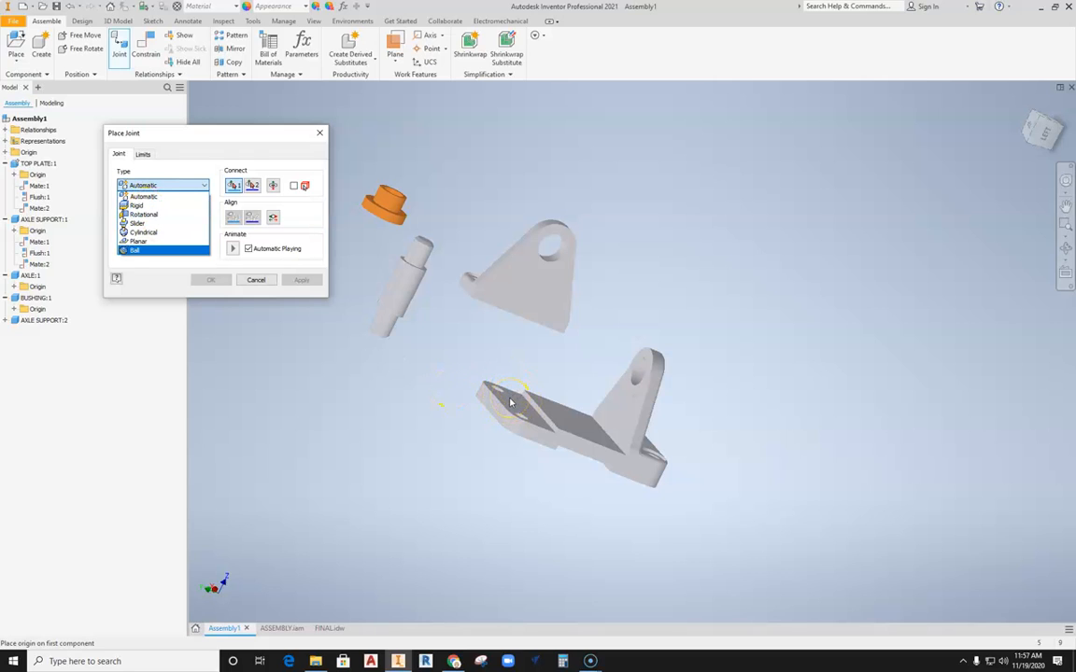
click(138, 206)
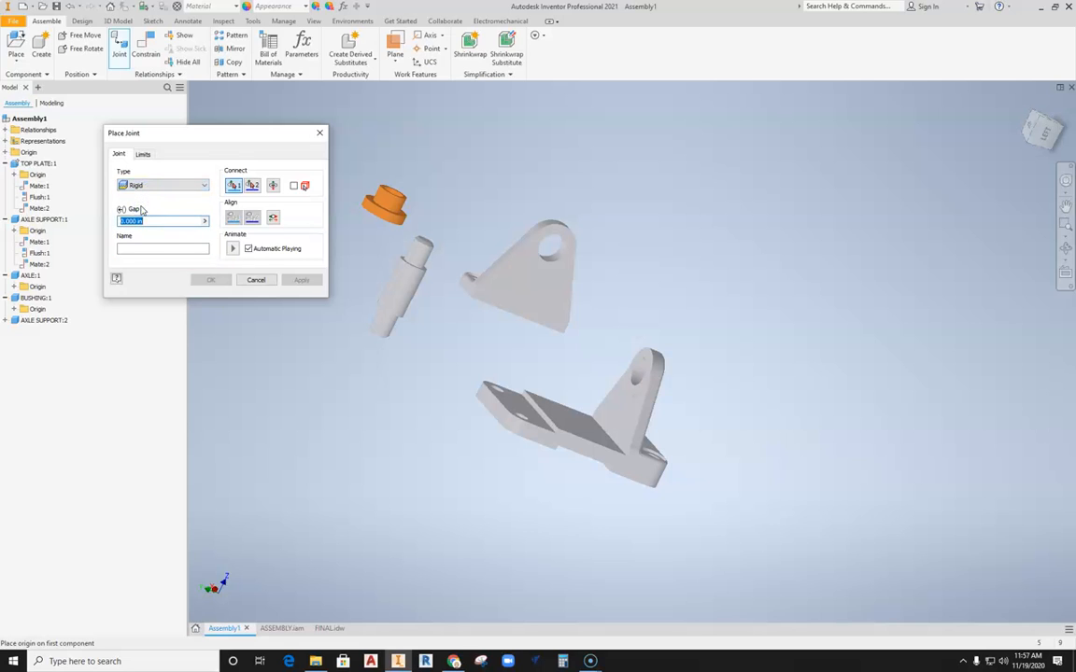
scroll(531, 314, down, 6)
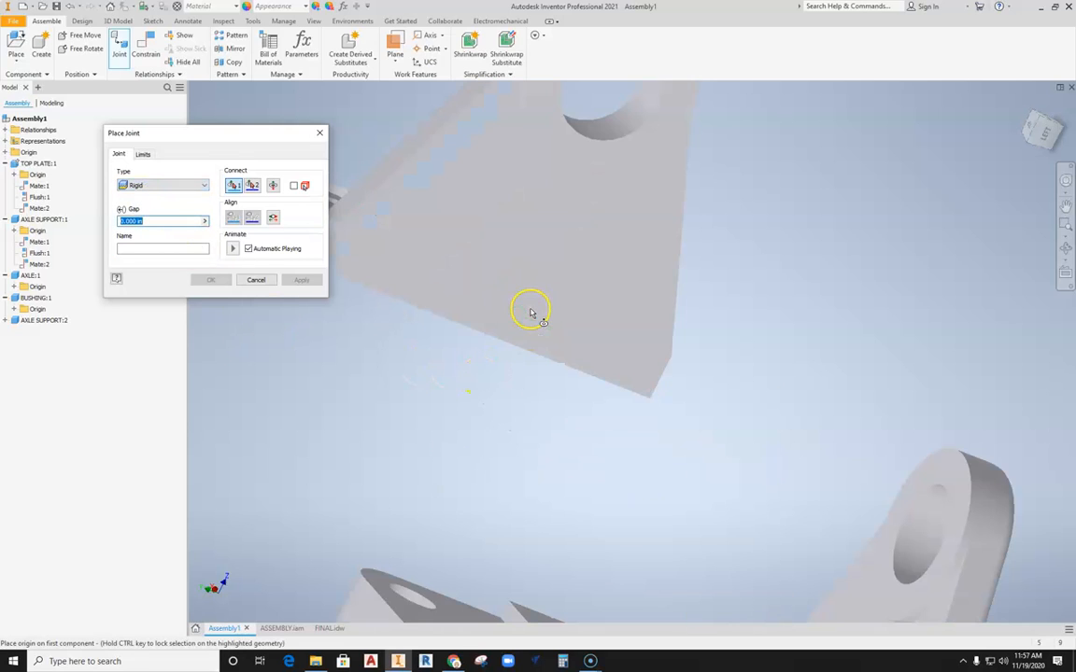
scroll(532, 270, up, 5)
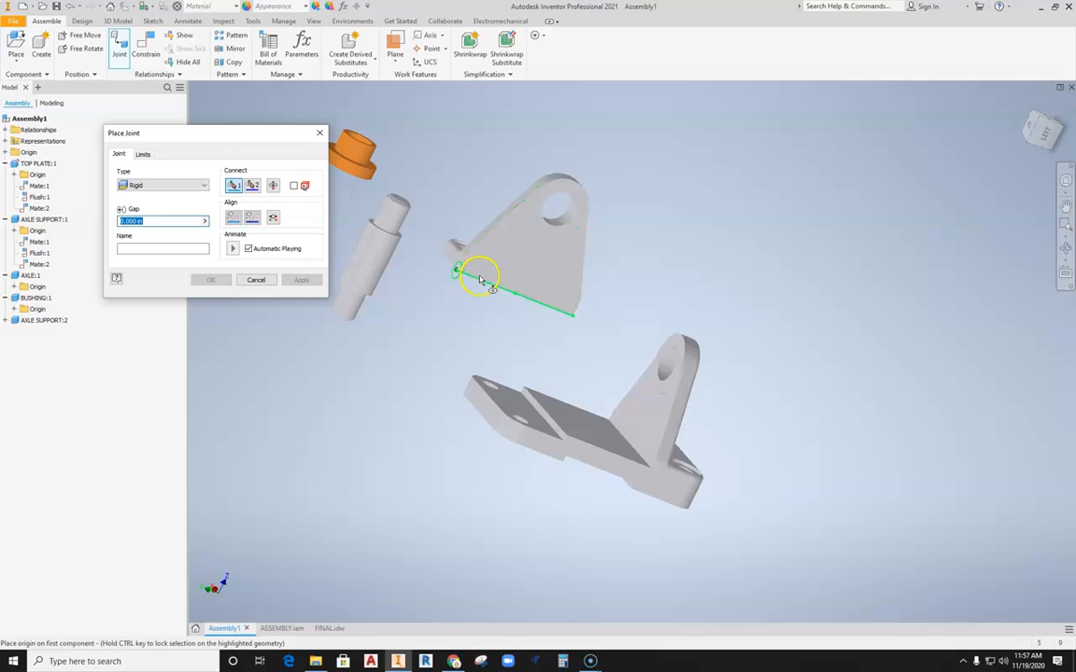
scroll(481, 272, up, 2)
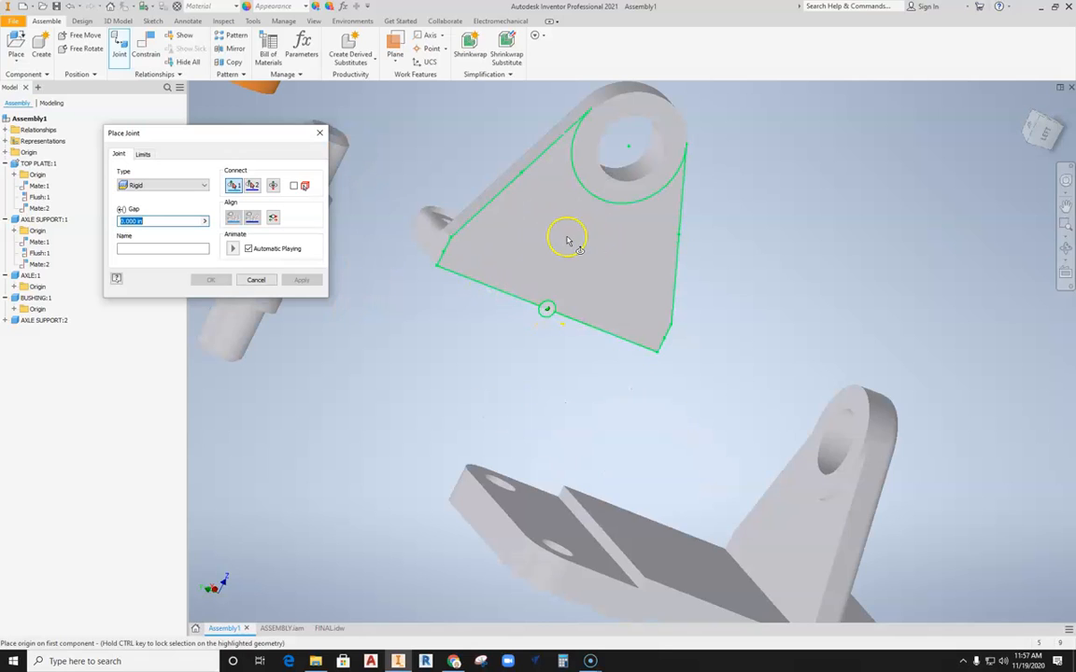
scroll(558, 295, up, 3)
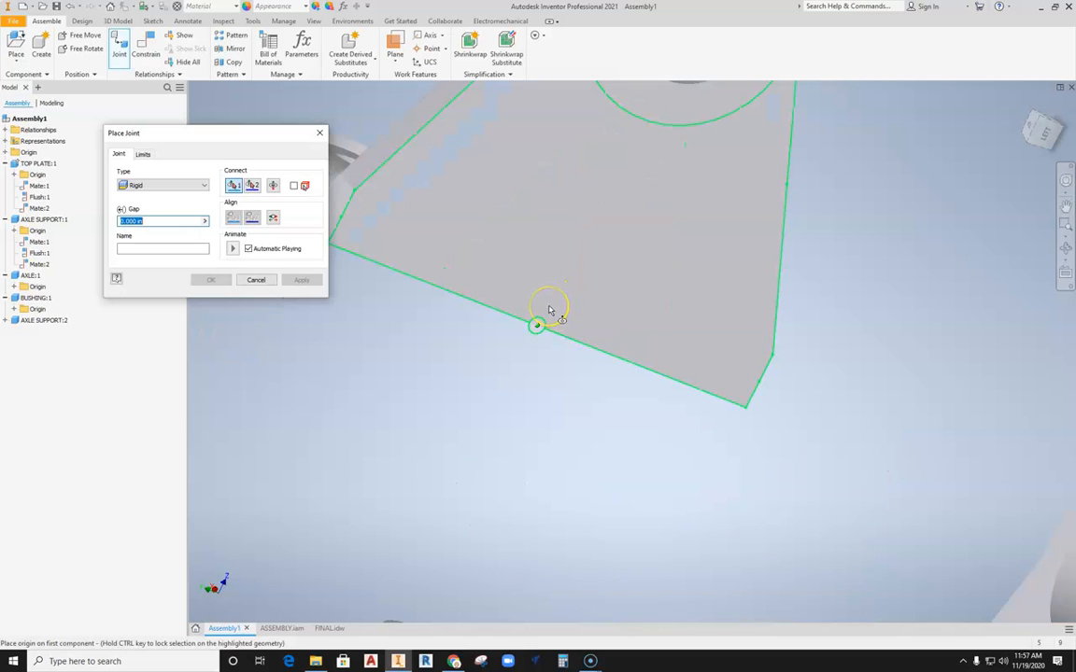
click(567, 326)
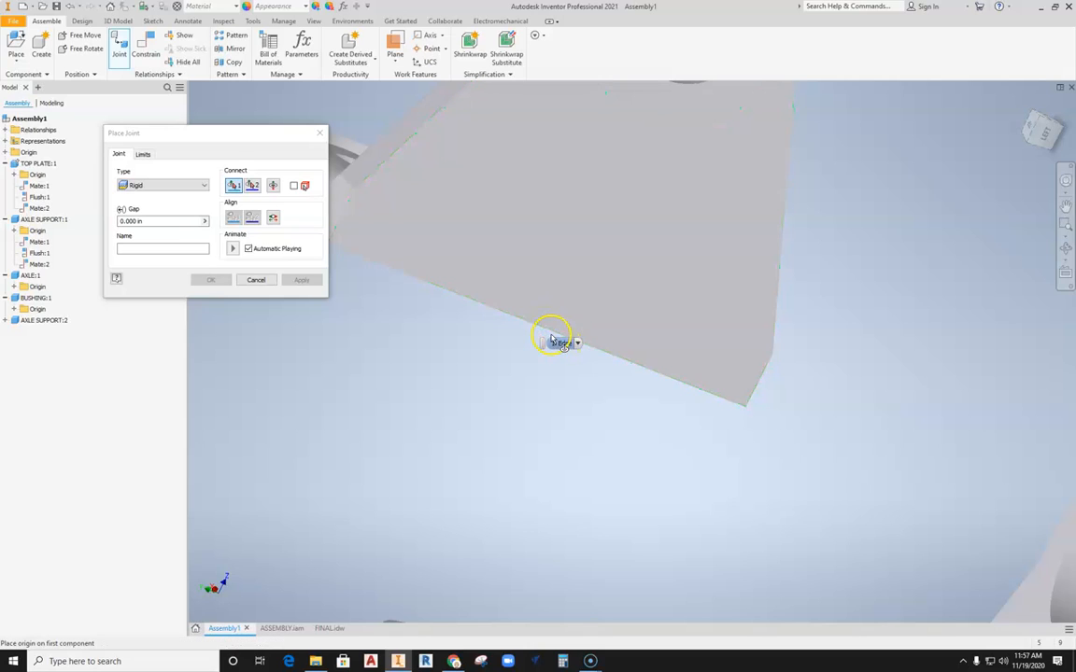
scroll(546, 323, up, 2)
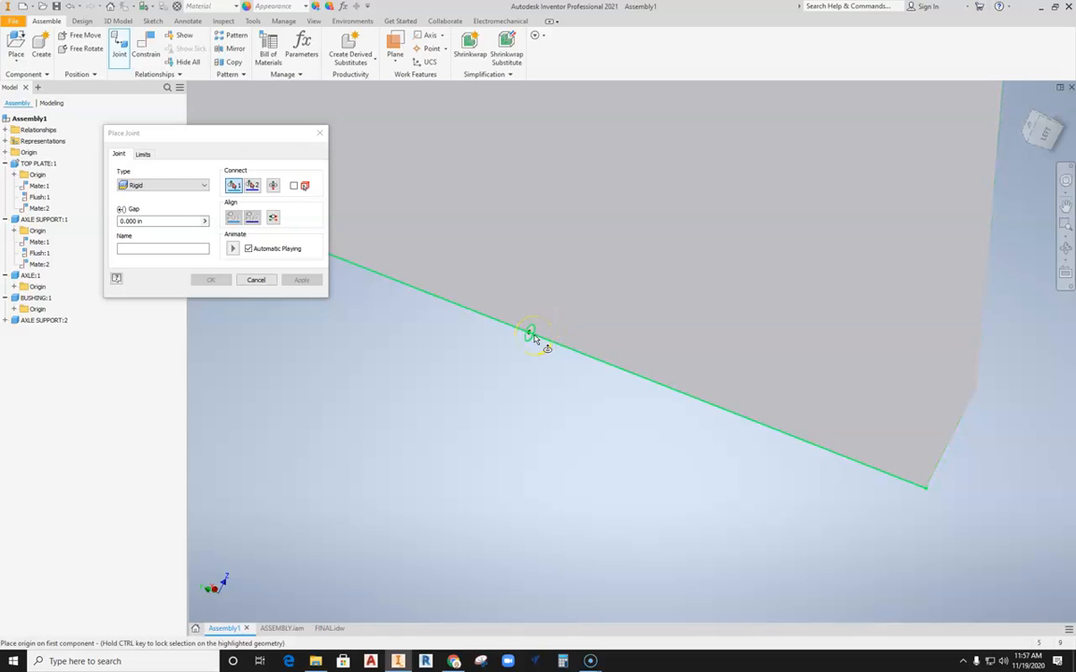
click(548, 329)
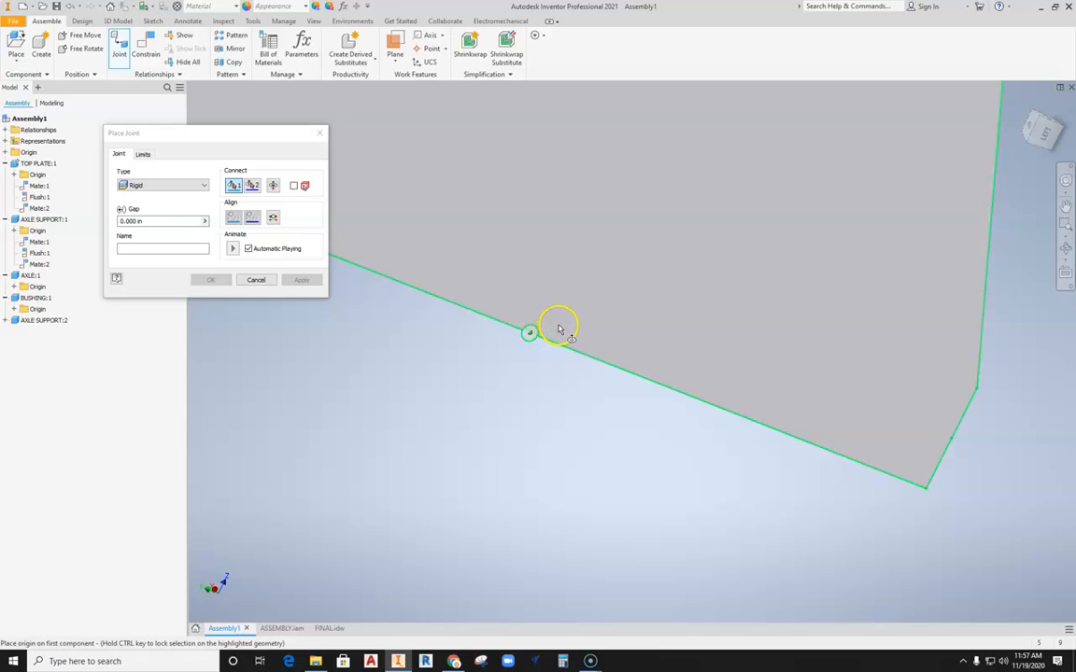
Step: Try to use the top plate's recessed face beside the step as the first joint origin, declining to move the grounded component
scroll(617, 288, down, 5)
mouse_move(601, 403)
shift+middle_down()
mouse_move(614, 344)
mouse_move(588, 433)
mouse_move(629, 391)
shift+middle_up()
scroll(646, 402, up, 3)
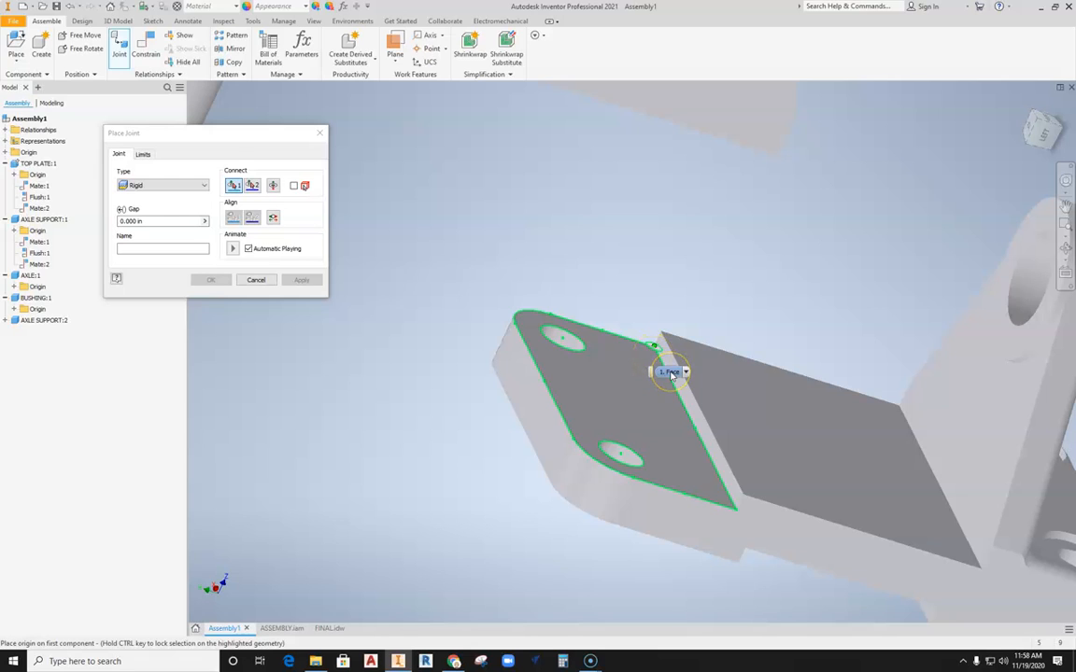
click(651, 362)
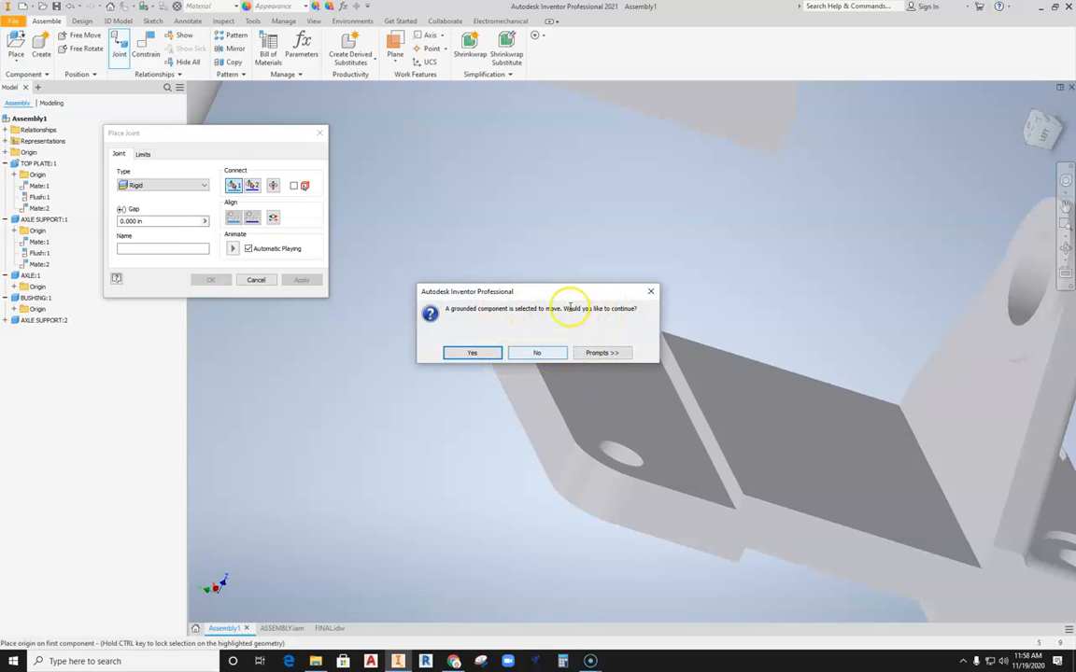
click(537, 353)
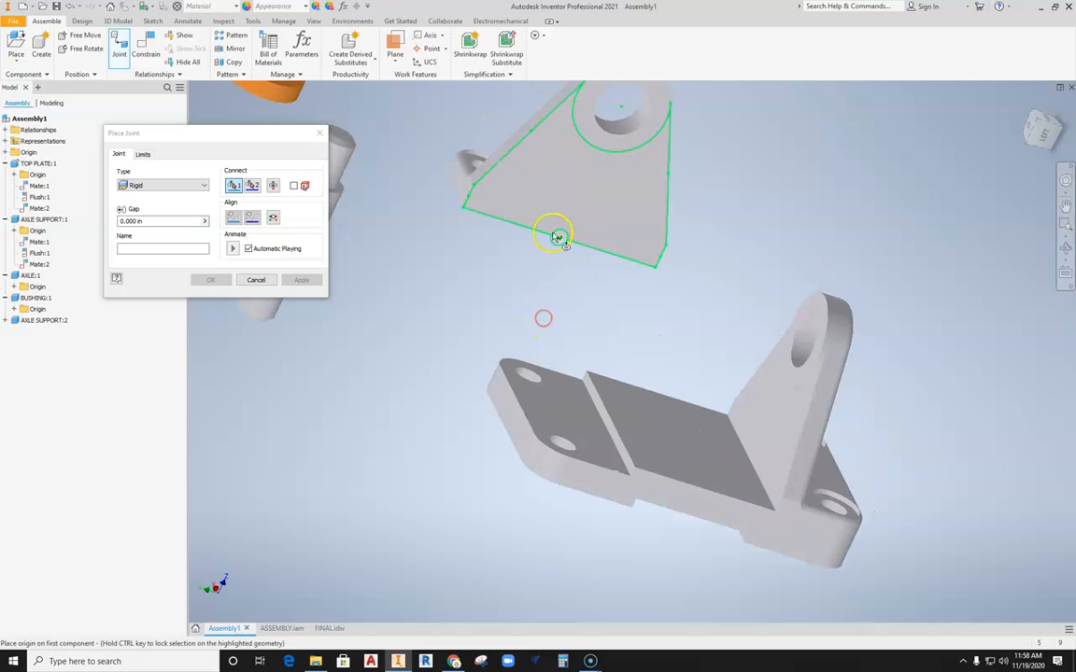
Step: Try to rigidly join the second axle support's underside corner to the corner of the top plate's recessed face, then cancel the joint
key(F4)
drag(603, 352, 669, 446)
scroll(590, 292, up, 3)
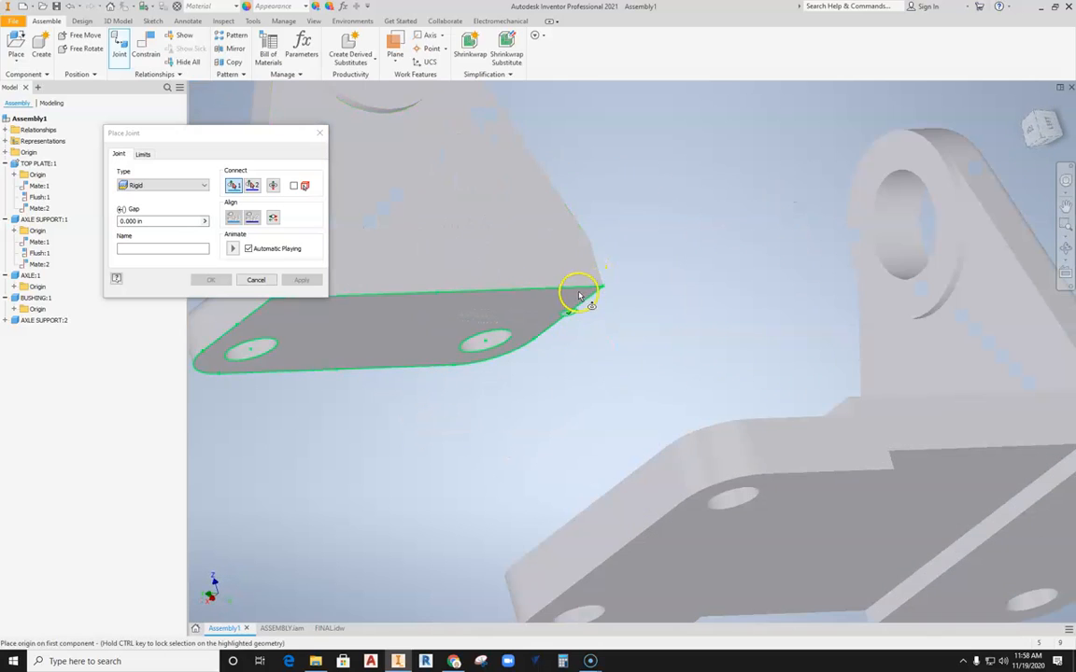
scroll(583, 293, up, 2)
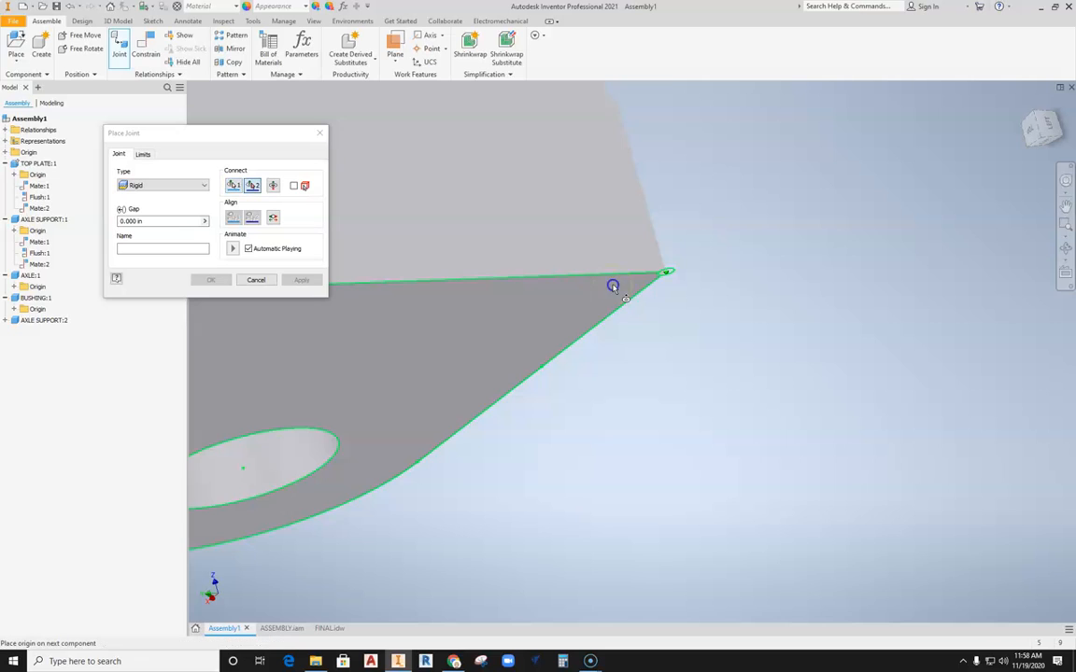
click(613, 288)
scroll(621, 291, down, 3)
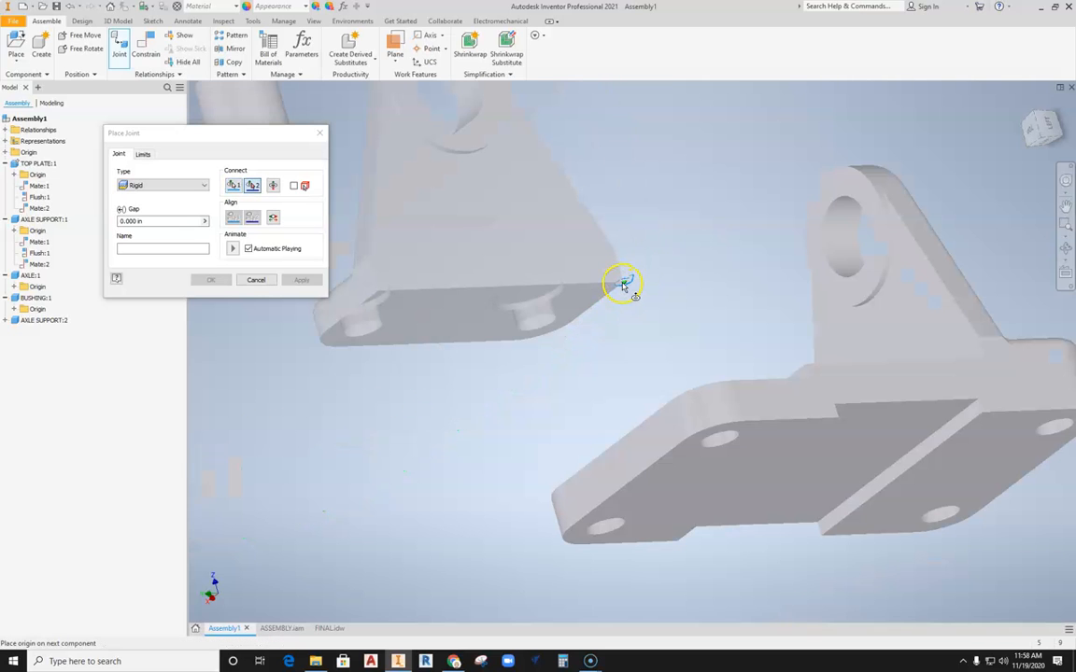
drag(660, 348, 694, 466)
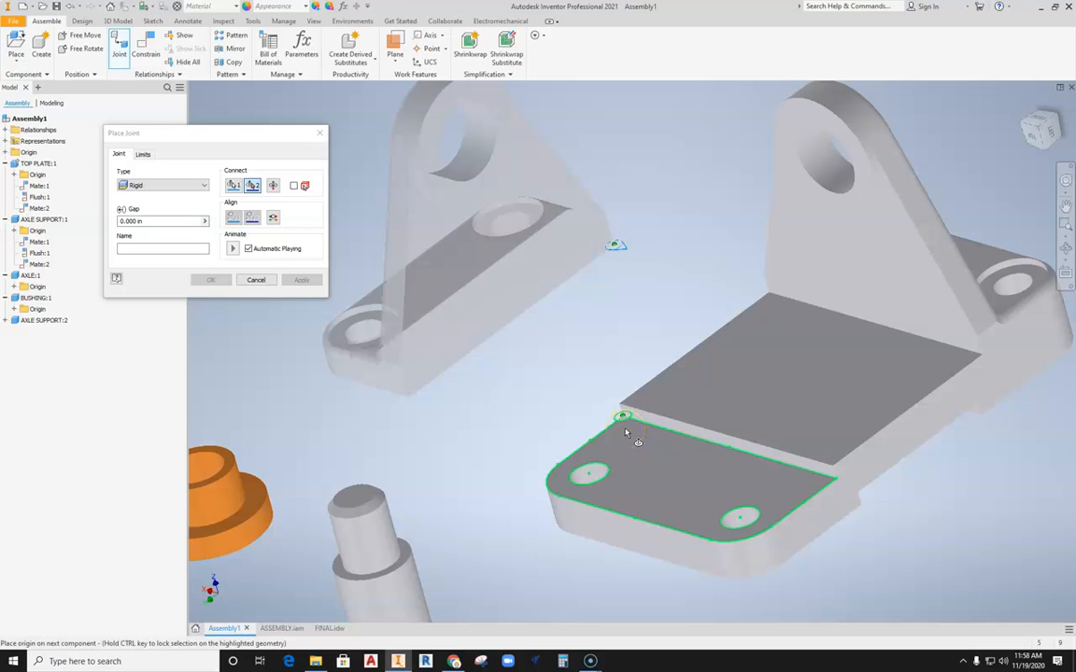
click(644, 449)
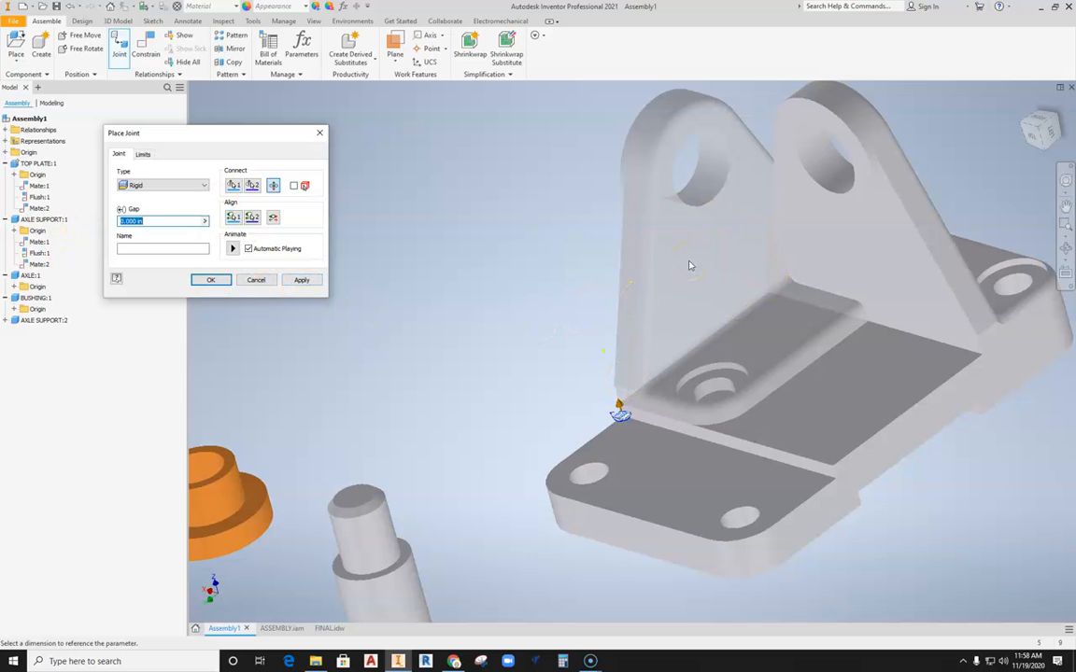
click(256, 280)
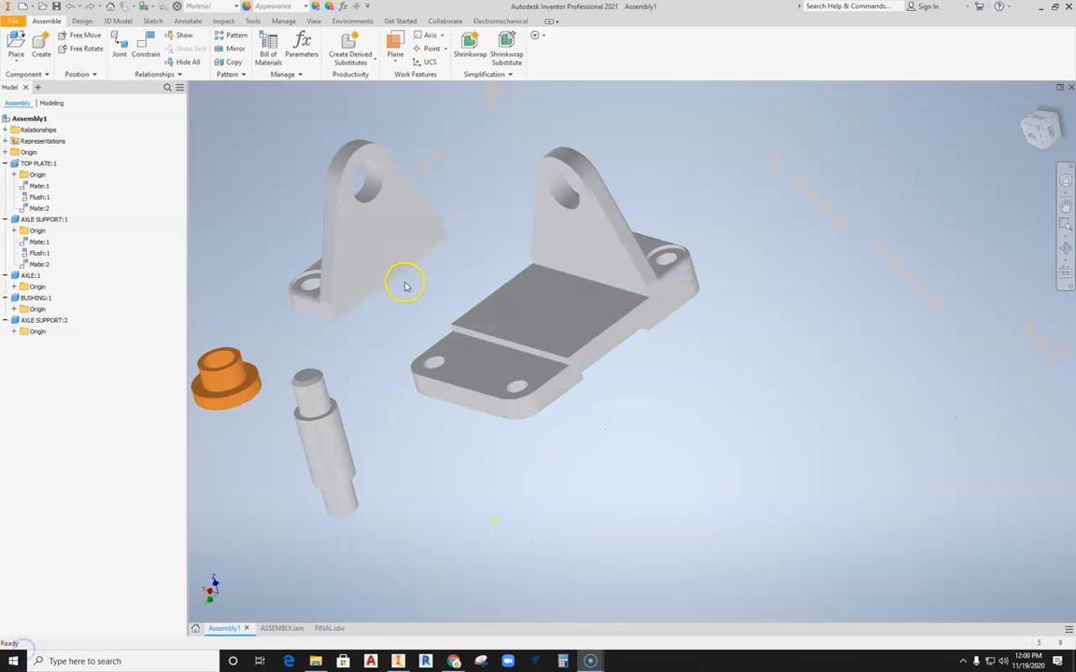
Step: Start a Rigid joint with its first origin at the midpoint of the second axle support's lower edge
middle_drag(406, 284, 420, 353)
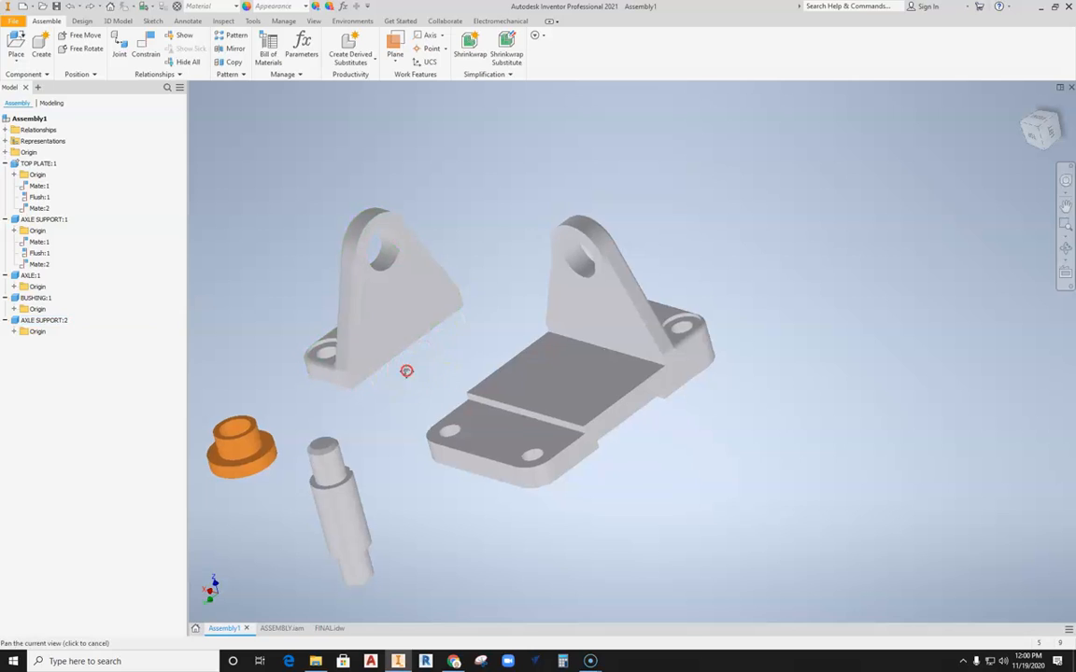
scroll(407, 371, up, 3)
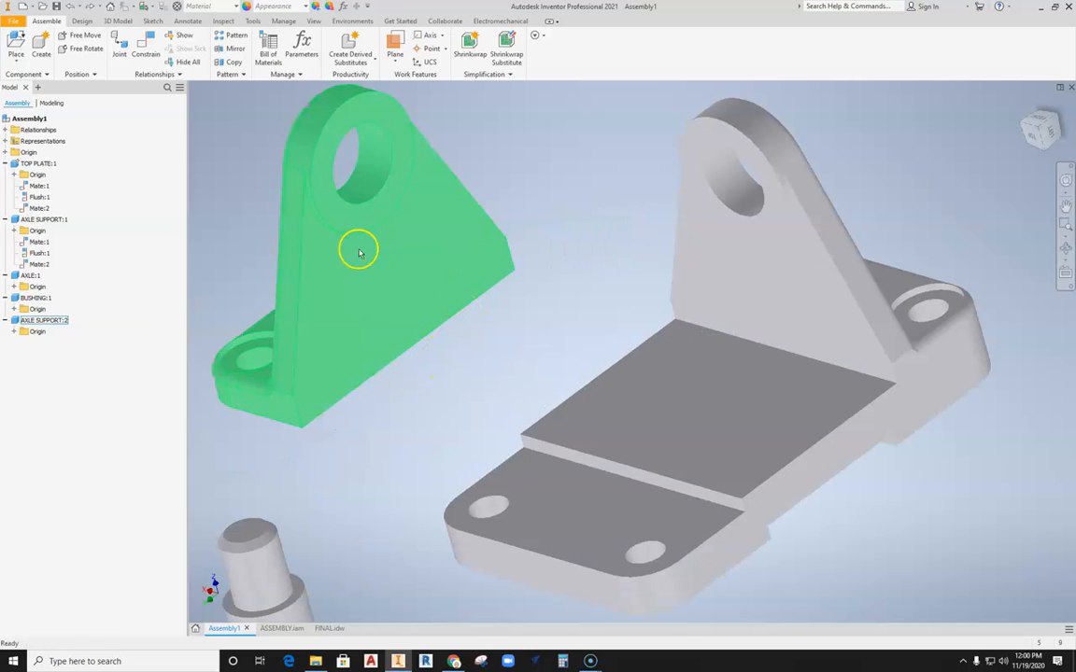
click(119, 48)
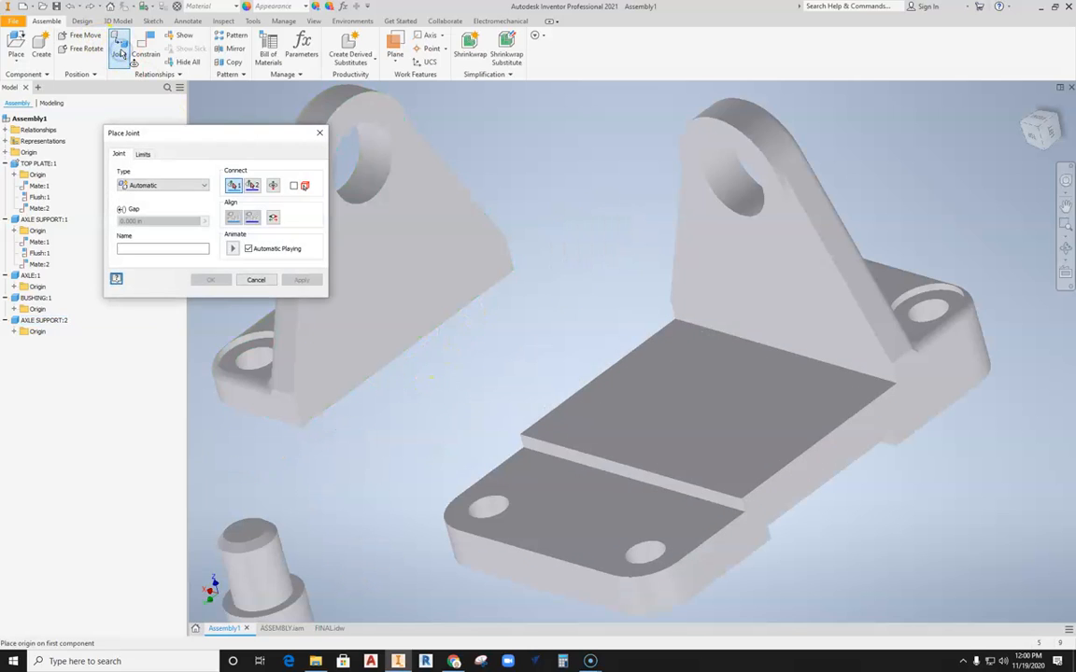
click(170, 185)
click(155, 207)
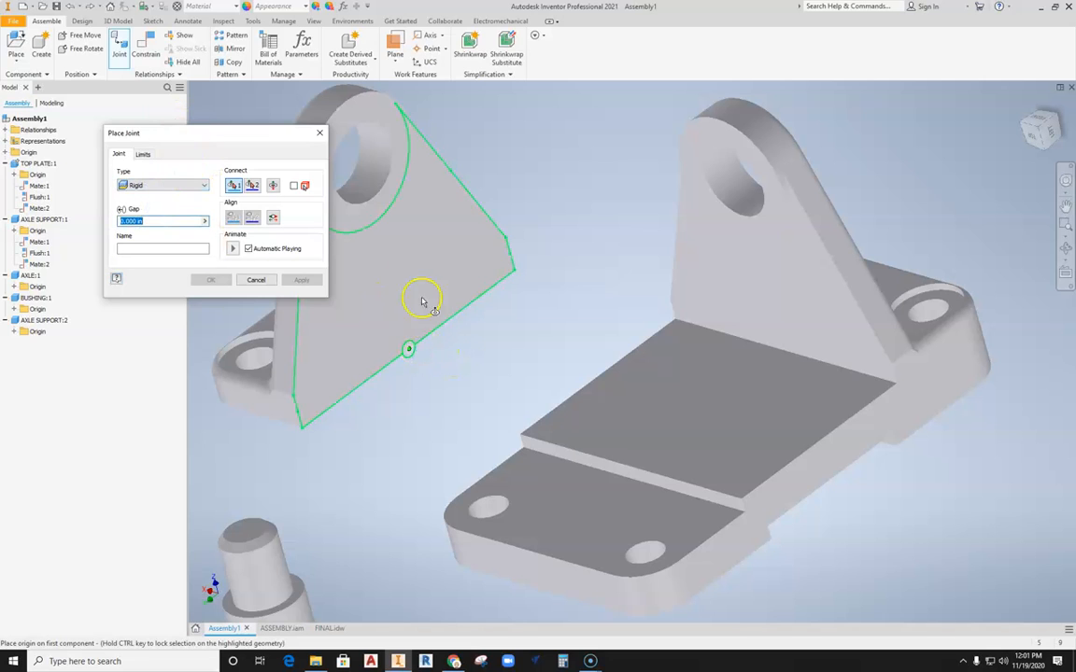
scroll(397, 339, down, 5)
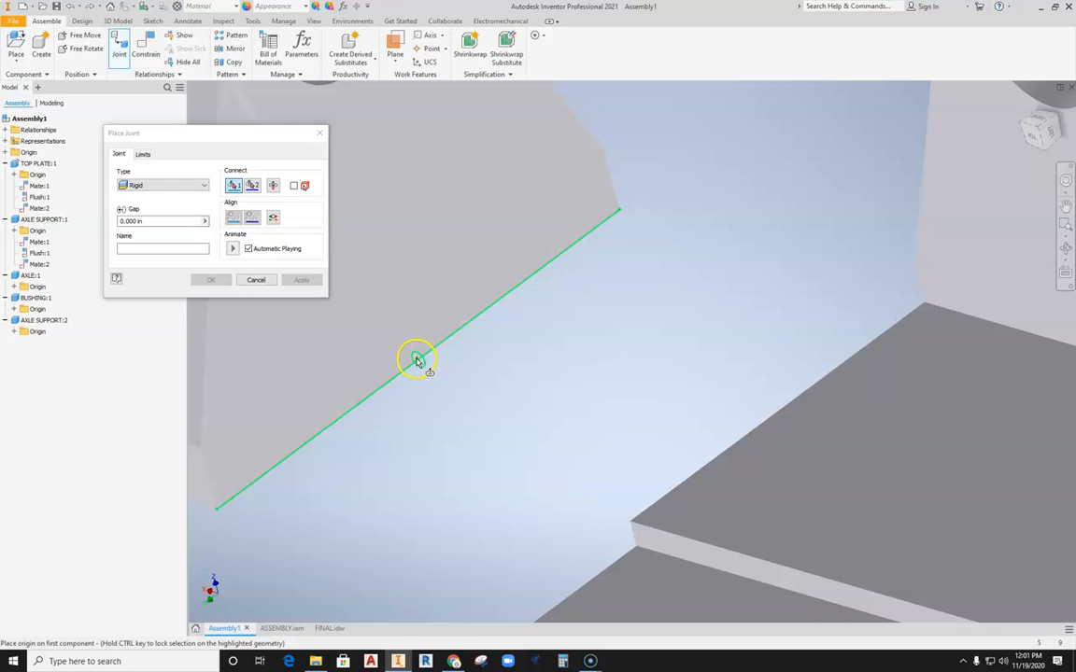
click(418, 359)
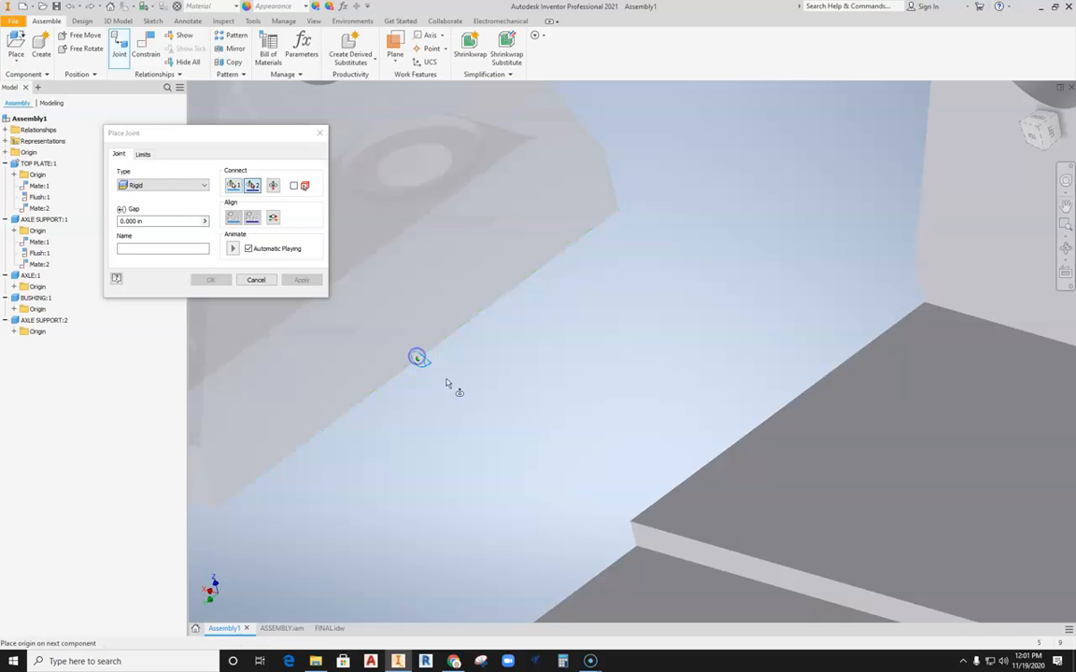
Step: Place the joint's second origin at the midpoint of the lower edge of the top plate's step
scroll(430, 373, down, 3)
scroll(430, 378, up, 3)
scroll(429, 373, down, 4)
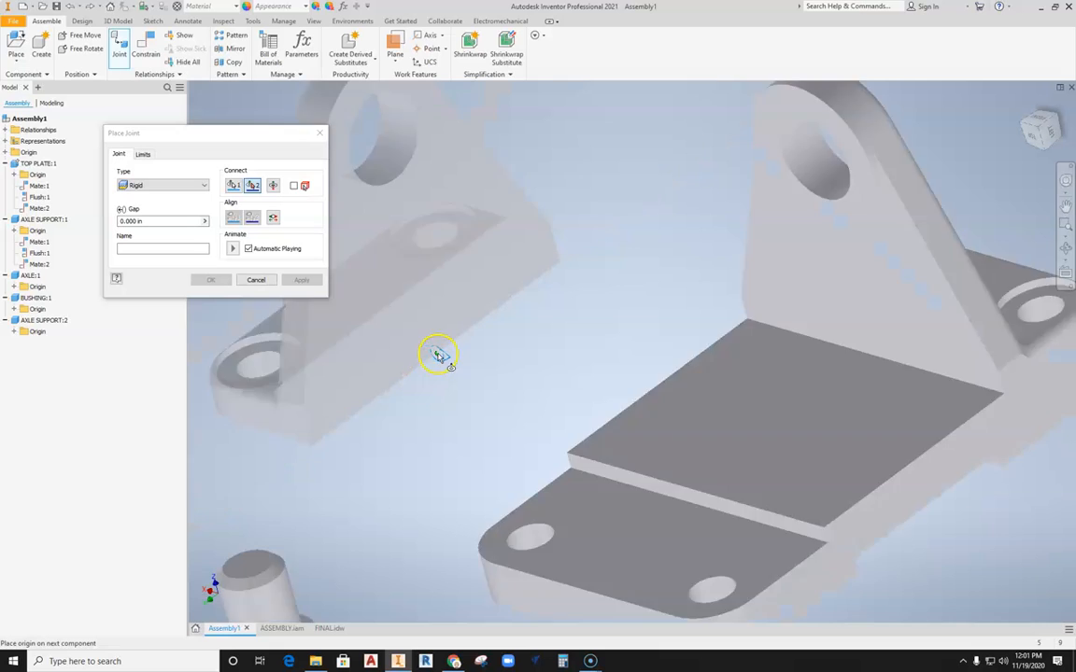
shift+middle_drag(445, 378, 513, 407)
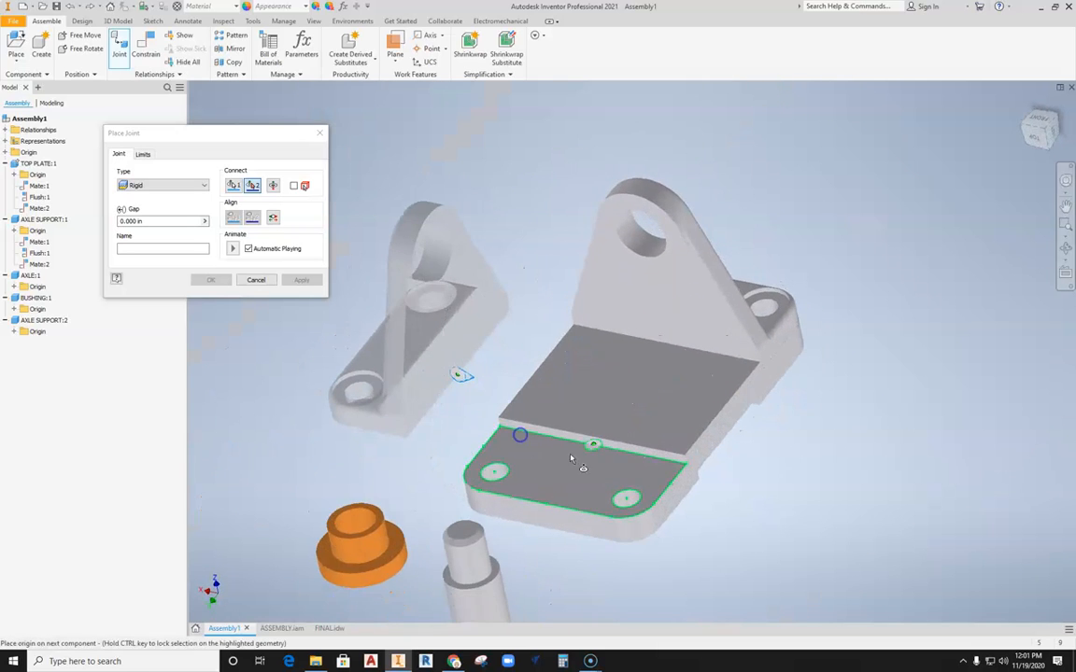
scroll(586, 451, up, 5)
scroll(554, 509, down, 5)
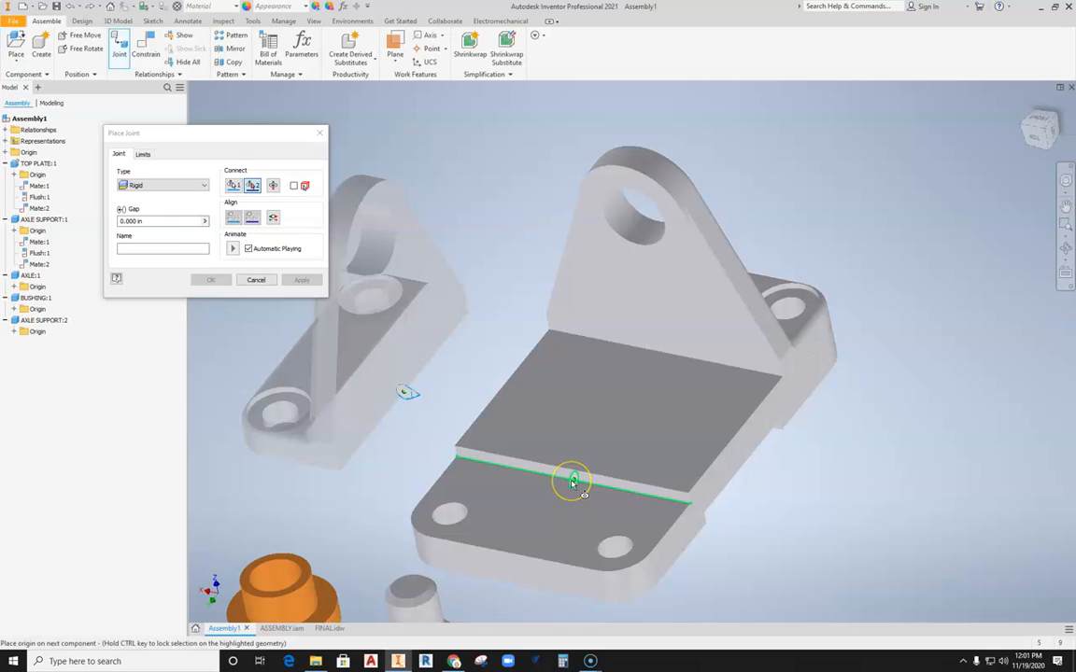
click(589, 502)
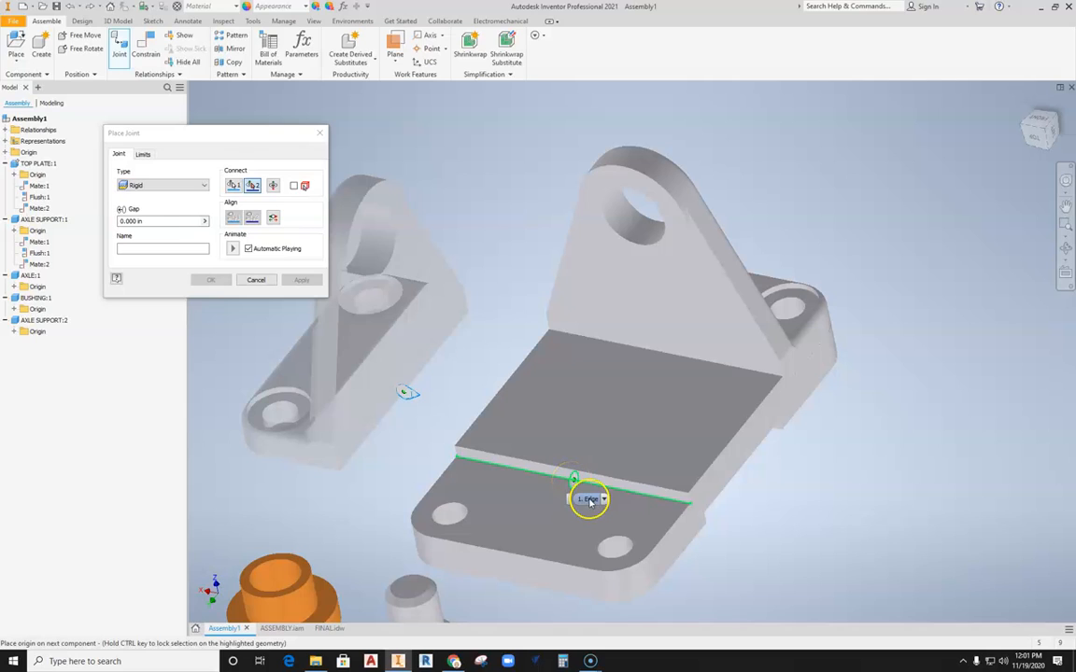
click(571, 484)
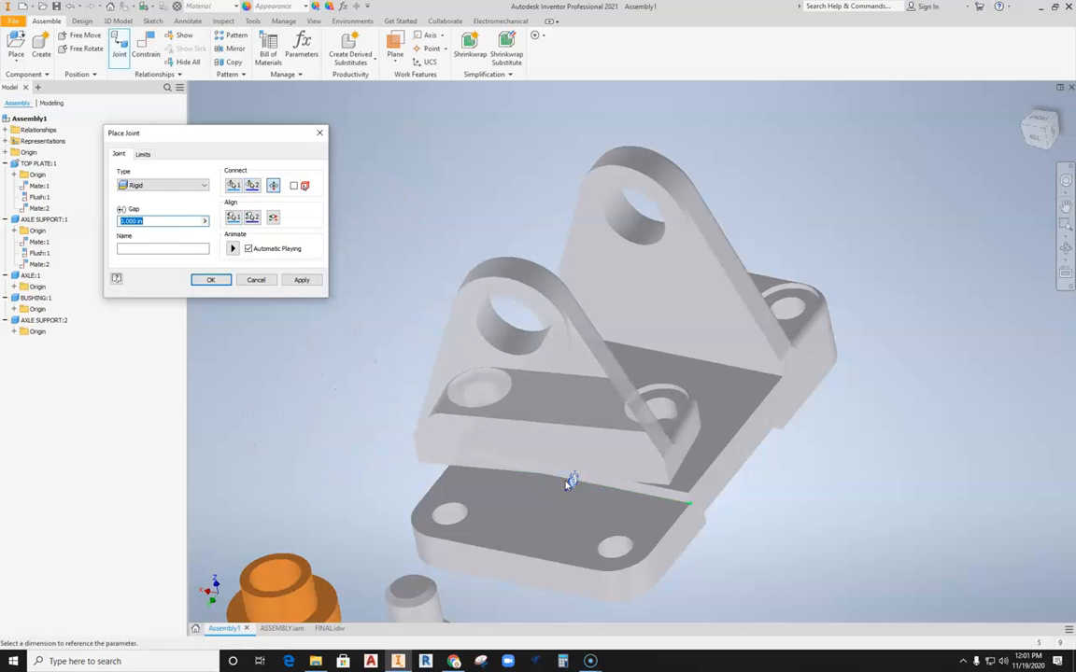
click(525, 508)
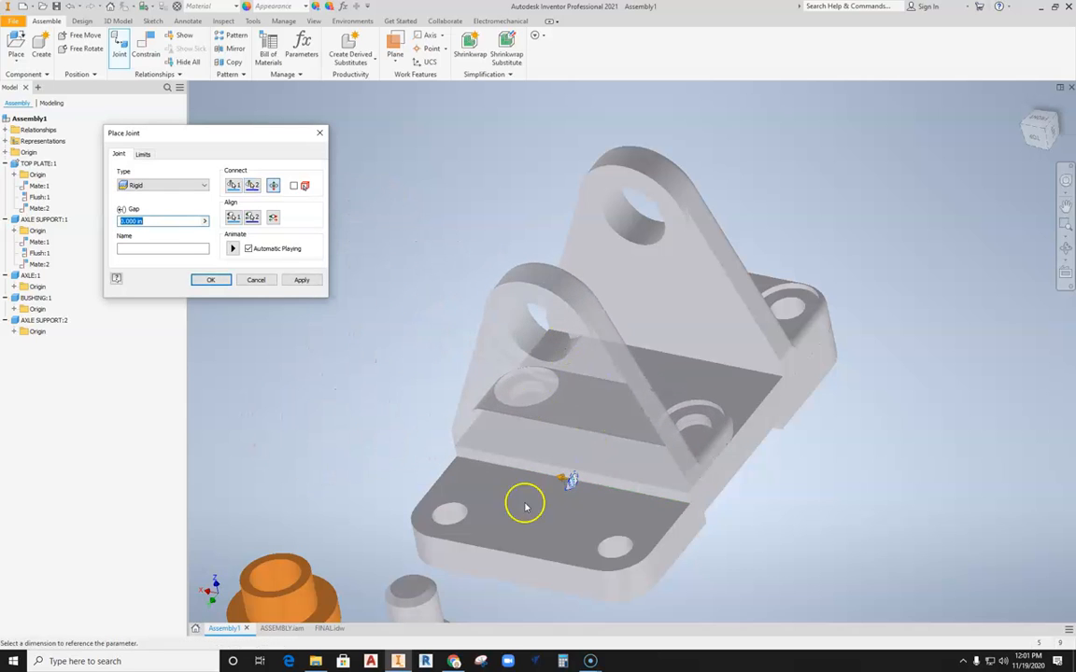
Step: Invert the joint's alignment and flip the component so the second axle support stands upright on the top plate's recessed end
scroll(525, 412, up, 3)
scroll(533, 411, up, 3)
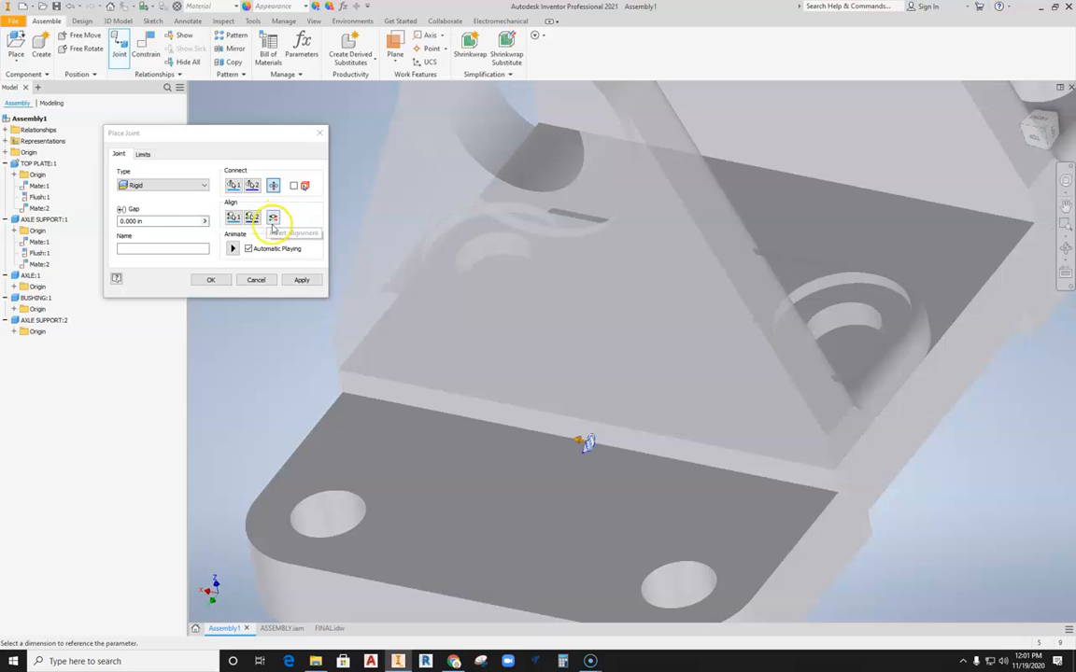
click(273, 217)
scroll(537, 301, down, 3)
middle_drag(534, 295, 485, 96)
middle_drag(593, 341, 592, 398)
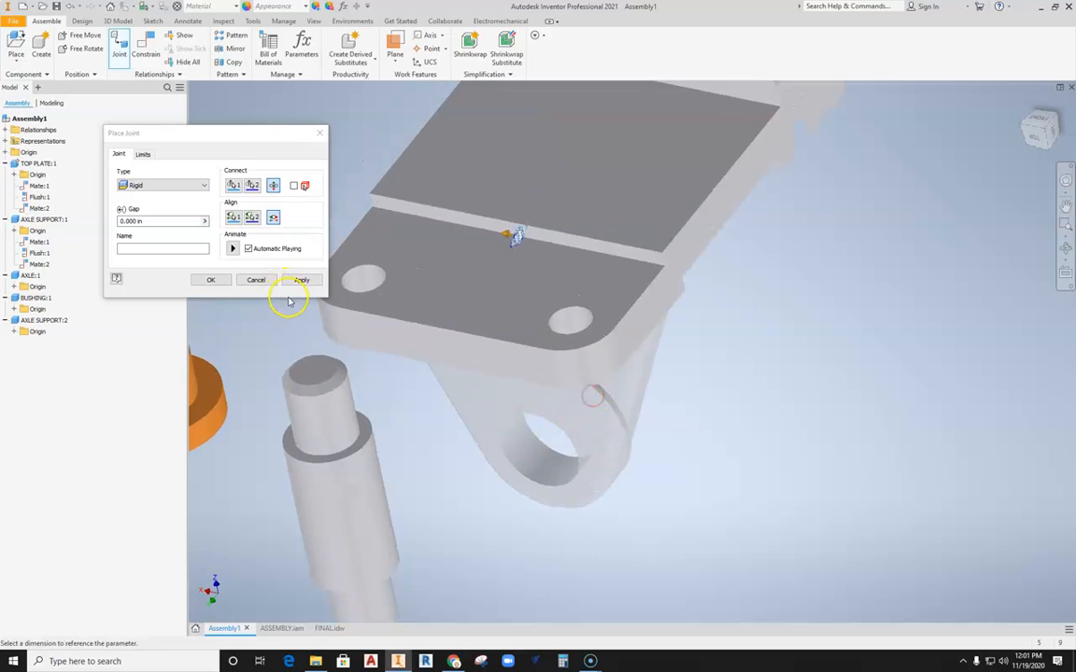
click(273, 186)
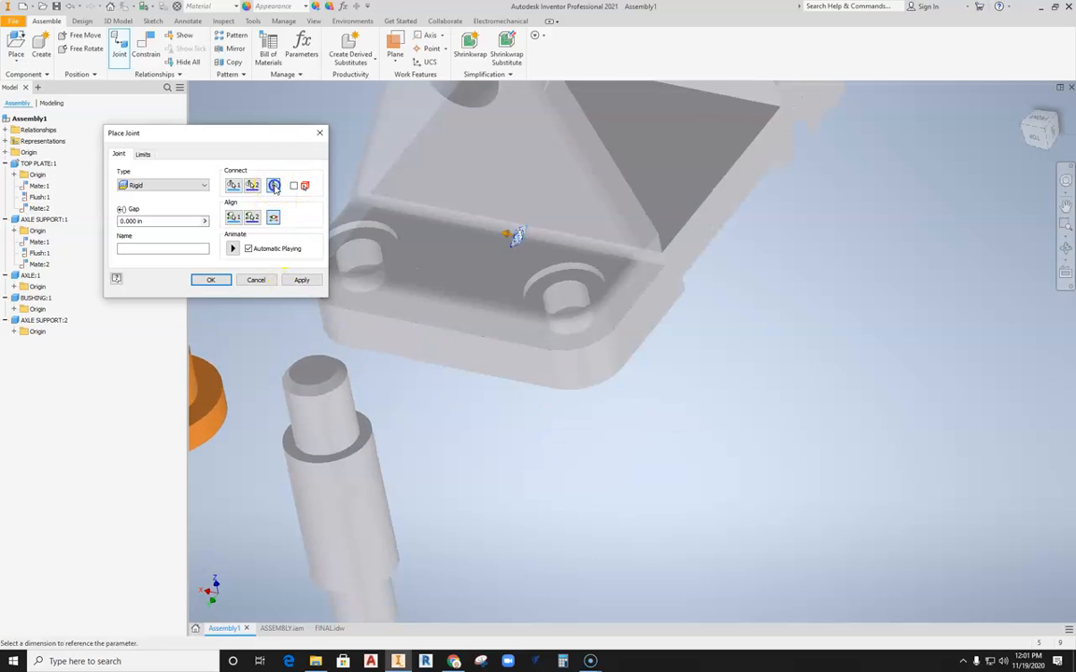
Step: Check the second axle support's seating on the top plate, then apply the Rigid joint and close the joint tool
click(557, 275)
mouse_move(591, 299)
middle_down()
mouse_move(623, 367)
mouse_move(476, 290)
mouse_move(434, 307)
mouse_move(406, 356)
mouse_move(418, 413)
mouse_move(648, 436)
mouse_move(594, 314)
middle_up()
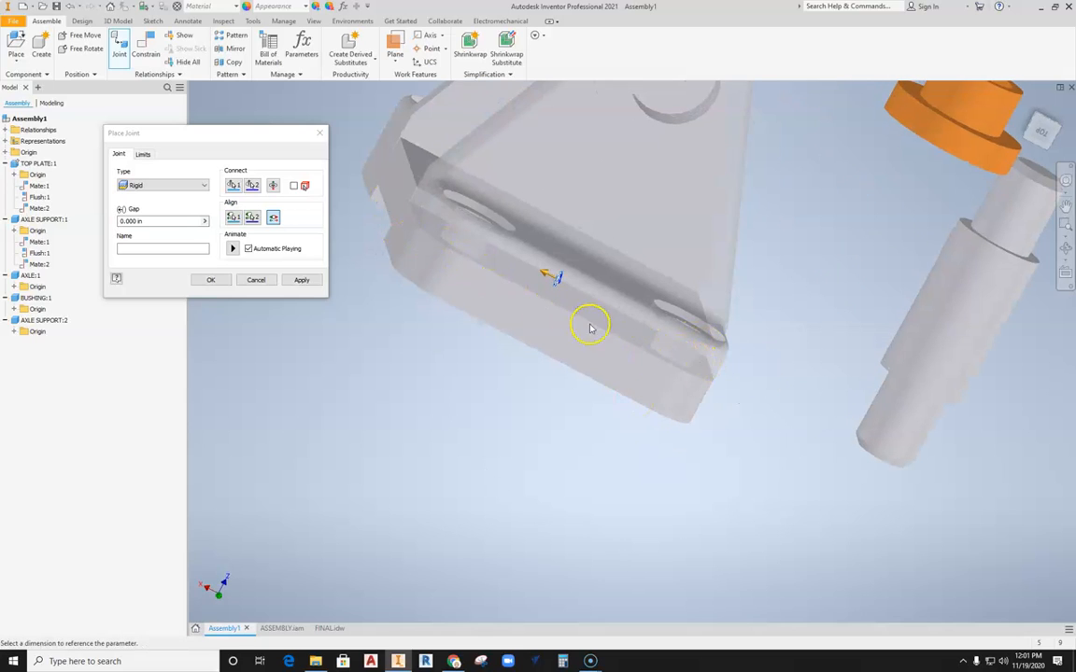
scroll(523, 322, down, 4)
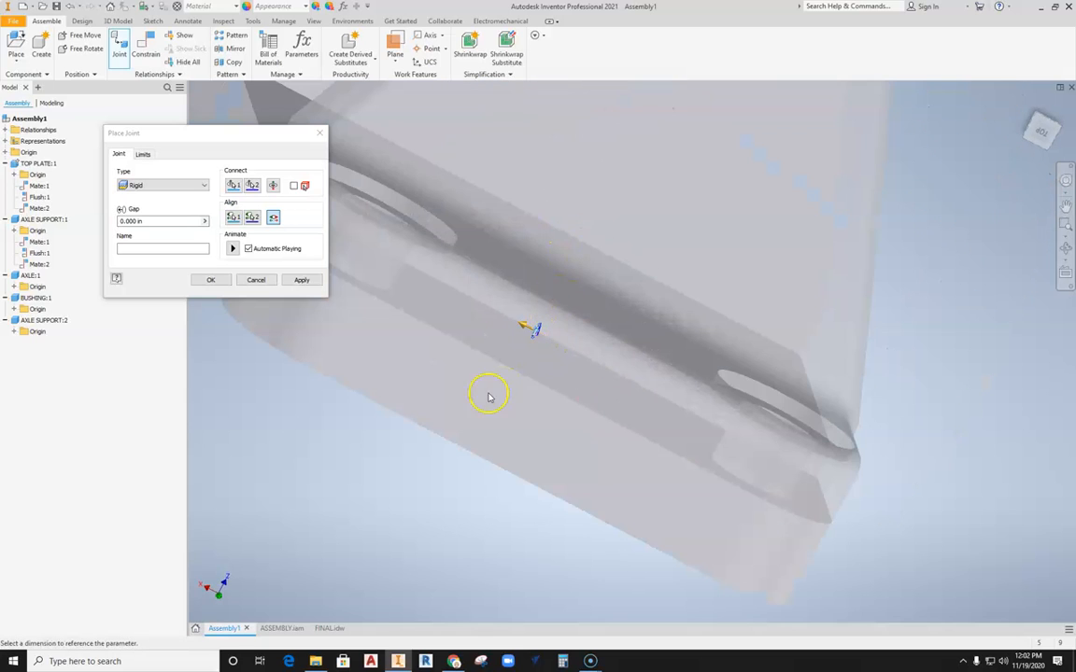
shift+middle_drag(584, 305, 515, 399)
scroll(585, 358, up, 3)
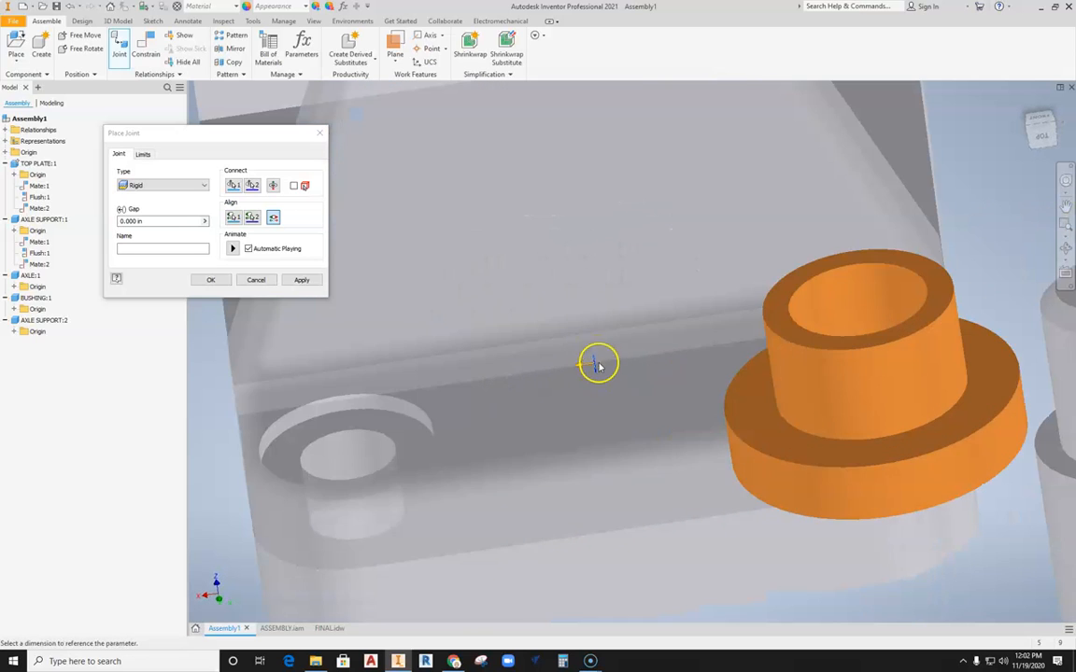
scroll(597, 366, down, 3)
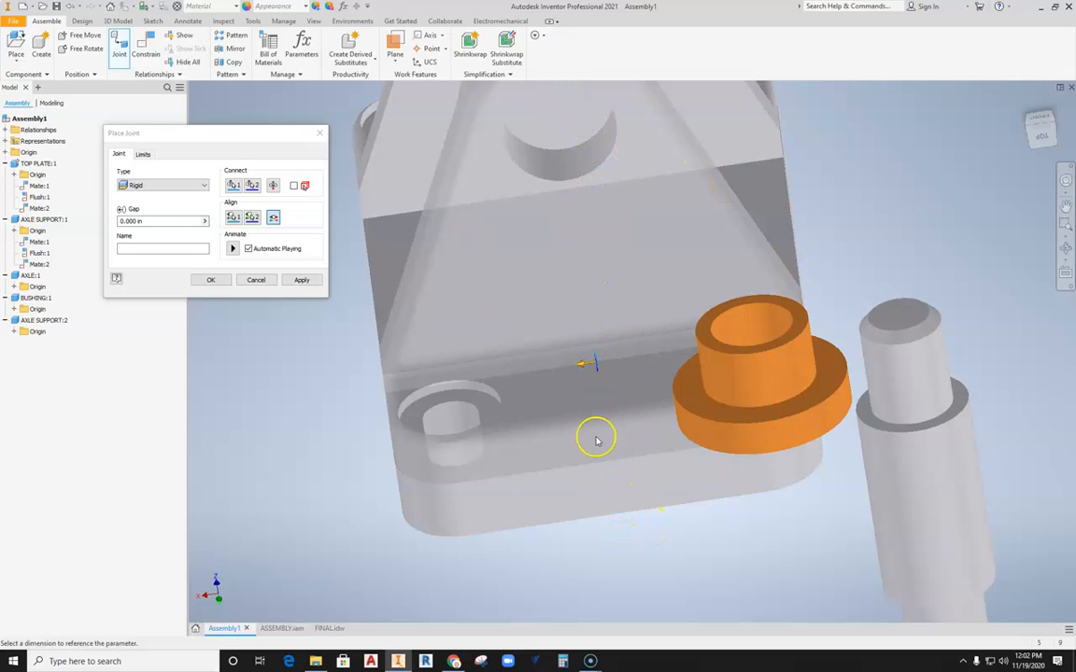
scroll(596, 437, down, 3)
click(302, 281)
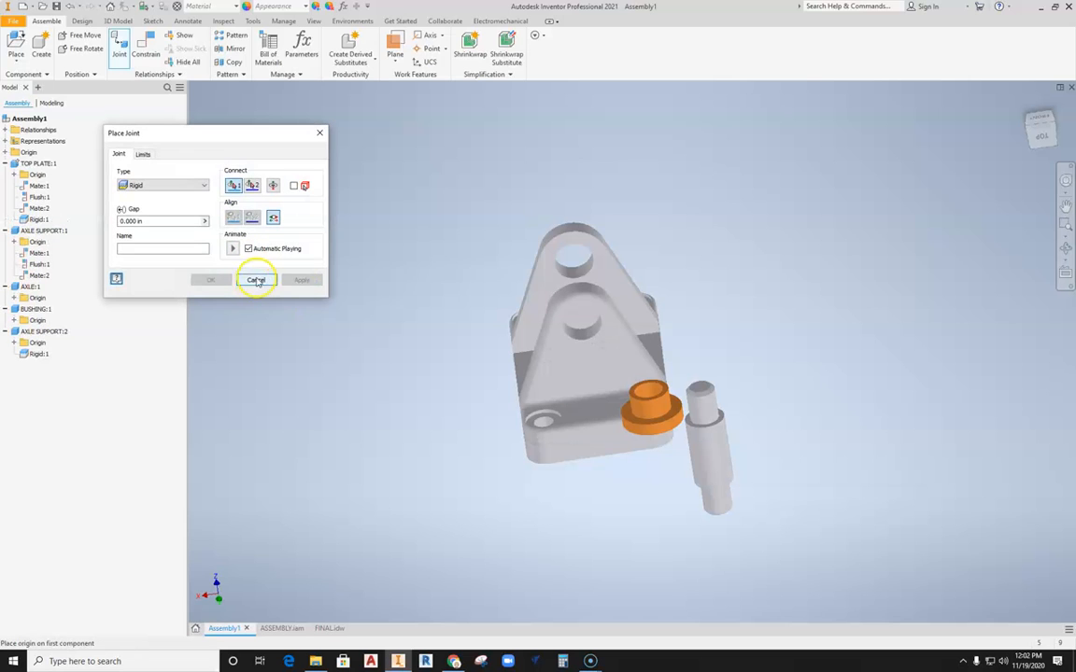
click(256, 280)
Step: Test whether the second axle support can still move on the top plate, and inspect both supports
shift+middle_drag(419, 459, 533, 408)
click(680, 338)
mouse_move(680, 338)
mouse_down()
mouse_move(699, 308)
mouse_move(672, 343)
mouse_move(685, 331)
mouse_up()
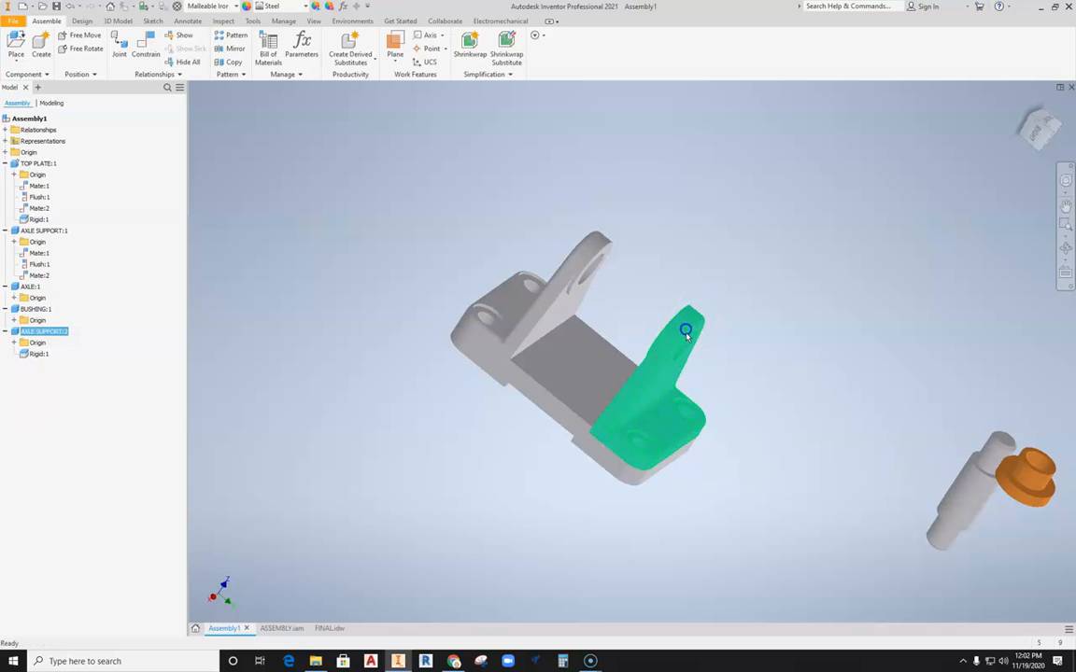
click(553, 298)
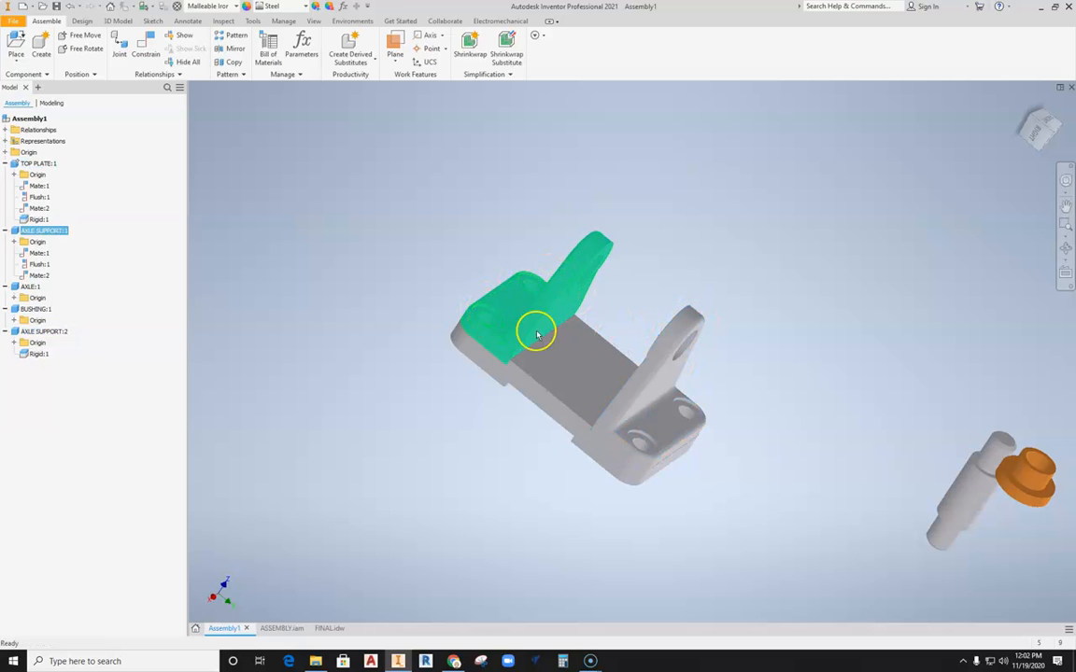
click(629, 377)
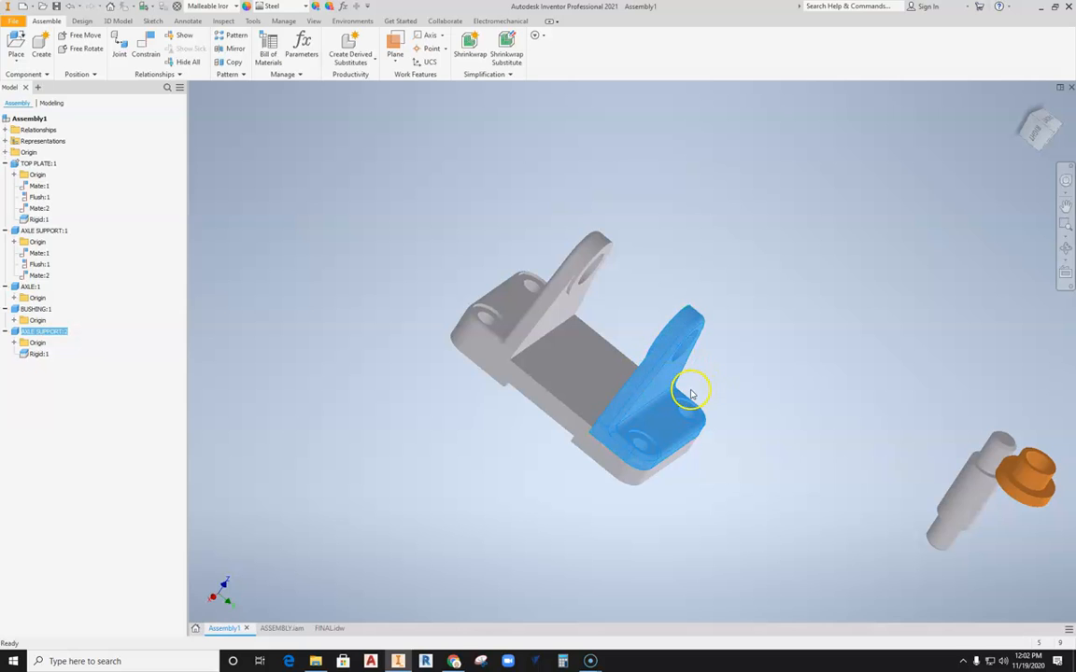
middle_drag(689, 391, 665, 389)
scroll(667, 390, down, 3)
scroll(628, 405, up, 2)
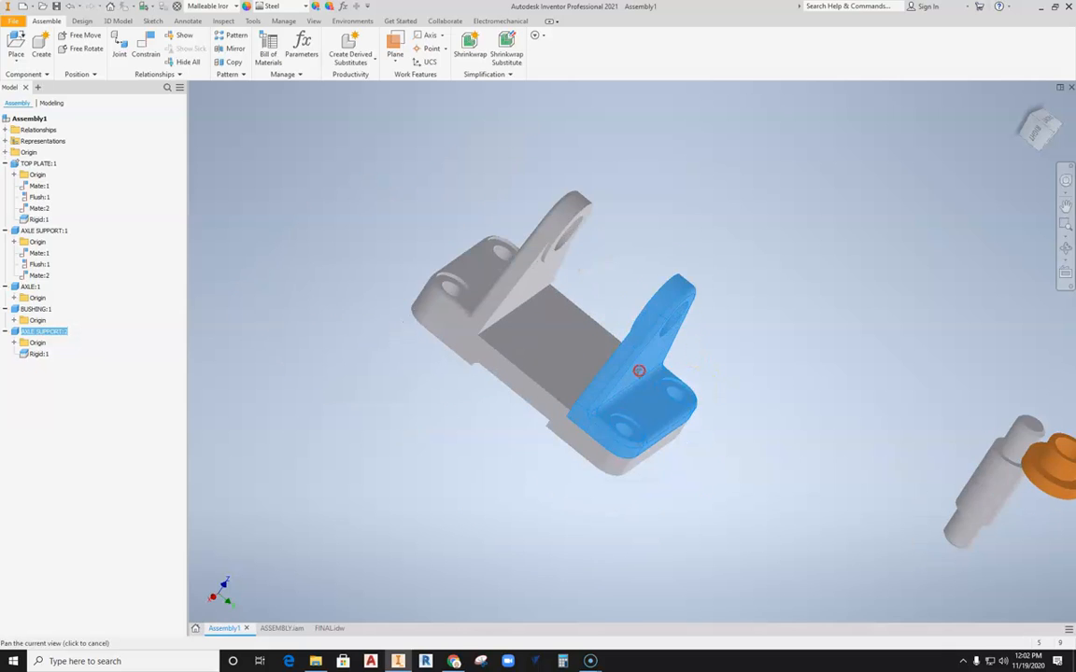
scroll(644, 366, down, 3)
middle_drag(644, 366, 659, 327)
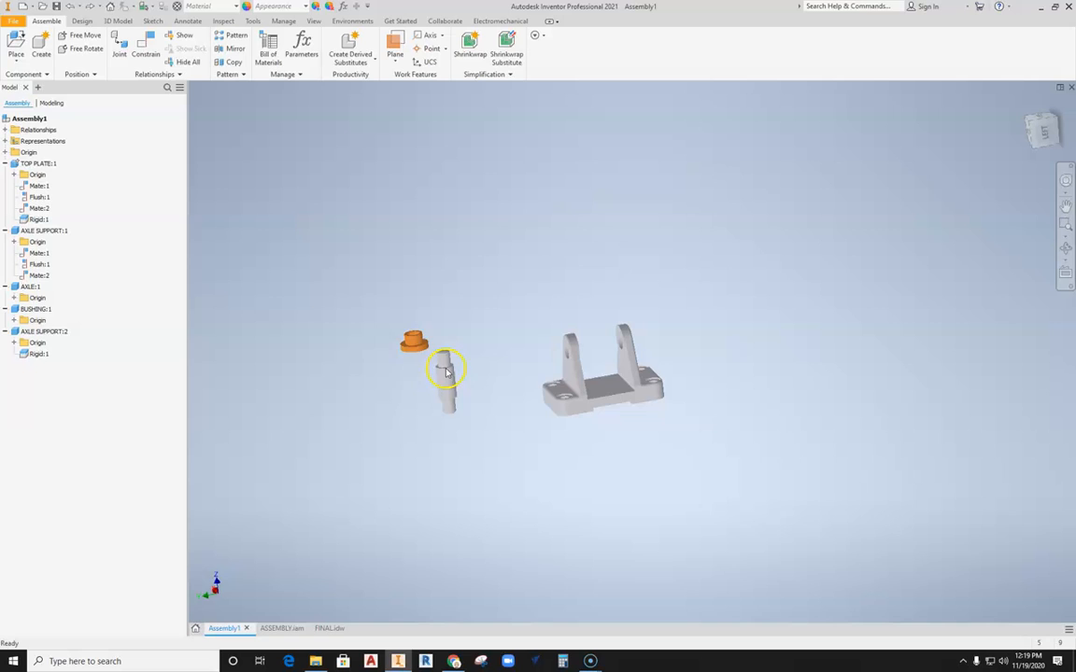
scroll(416, 359, up, 5)
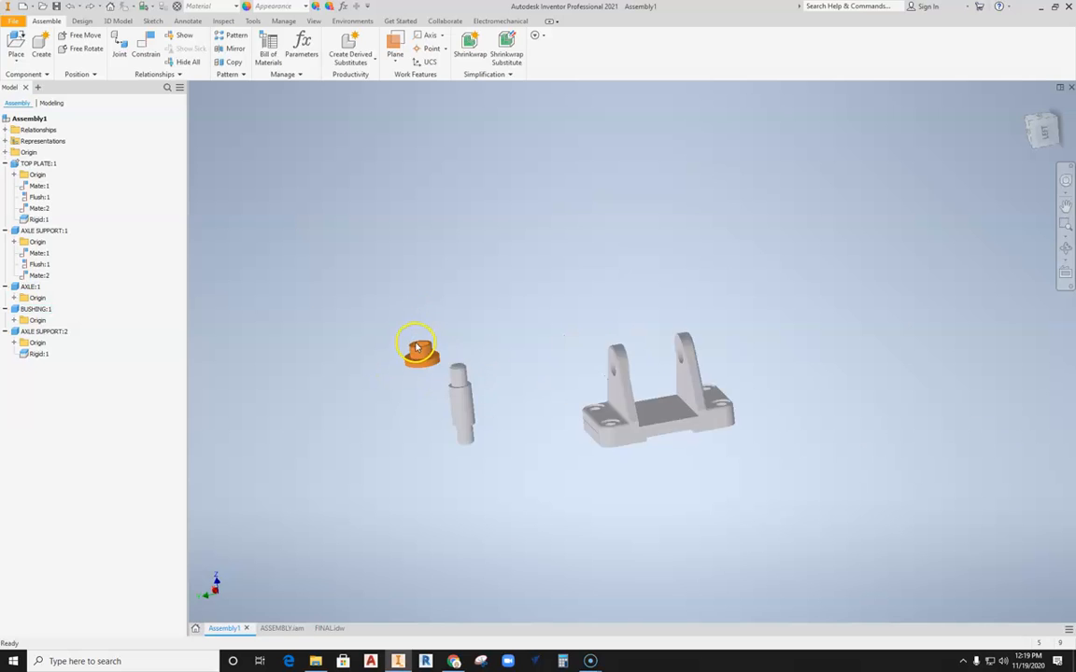
scroll(421, 364, up, 3)
drag(456, 372, 447, 271)
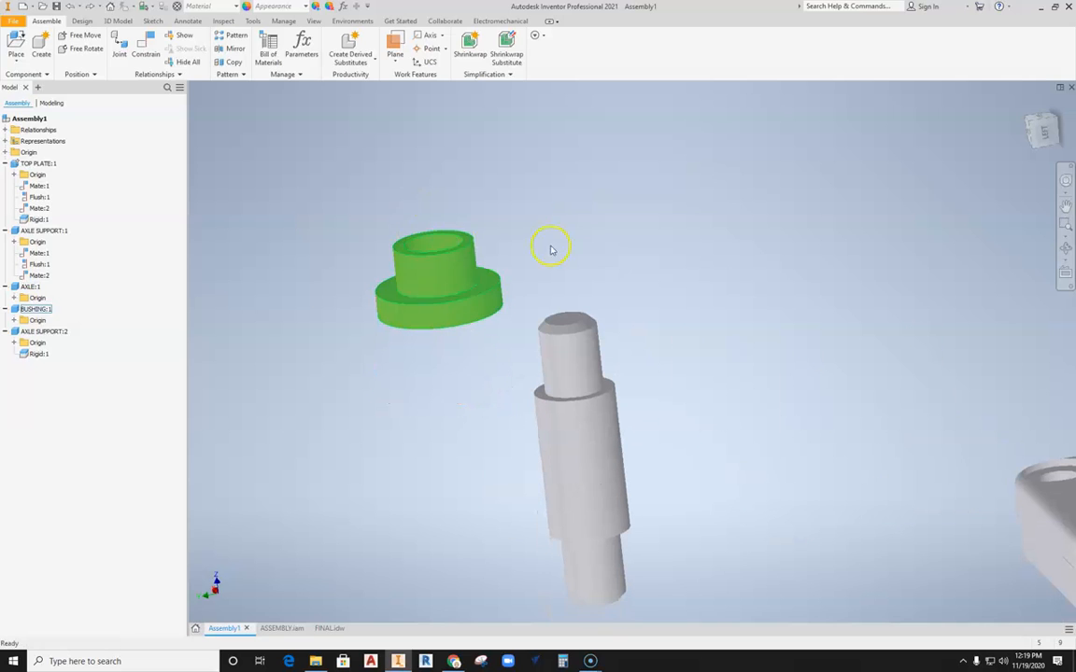
click(435, 247)
middle_drag(512, 185, 455, 204)
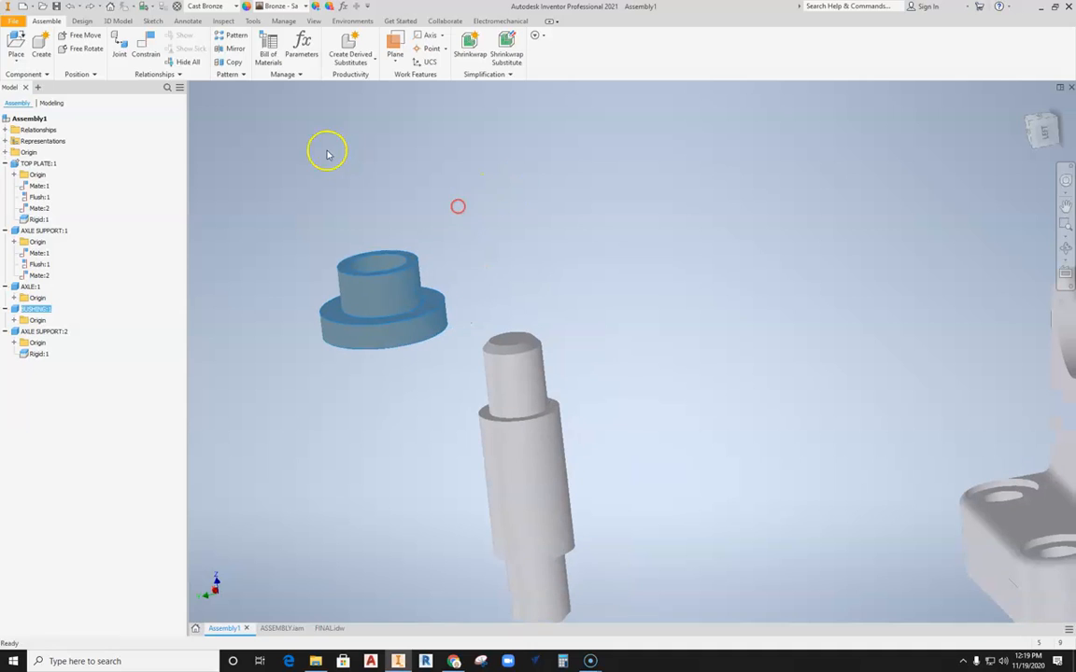
click(144, 56)
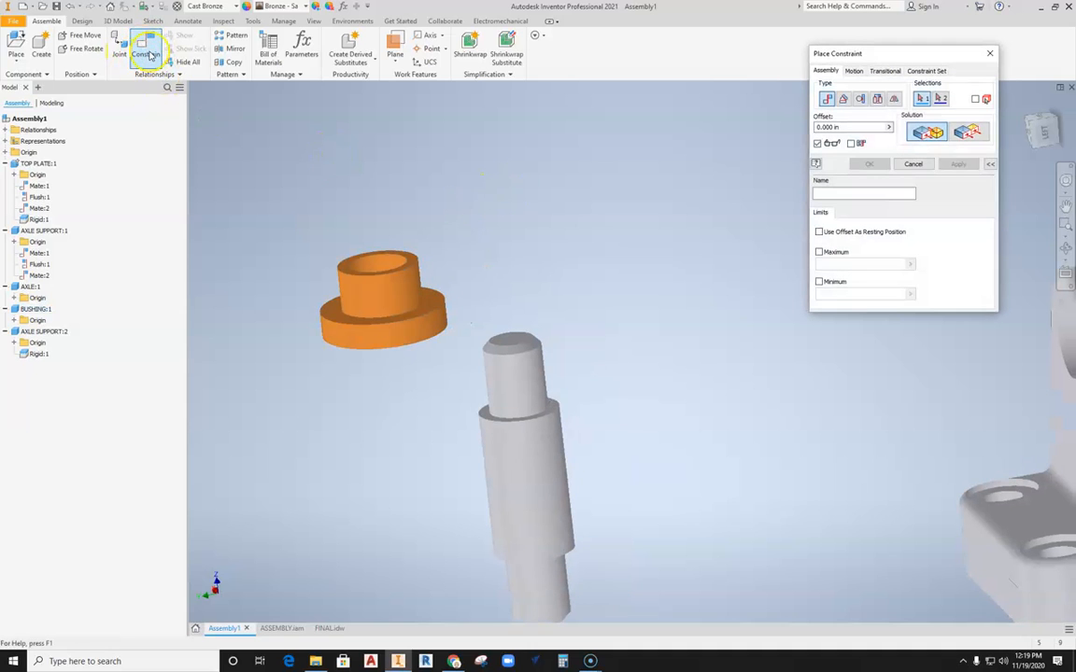
drag(869, 48, 732, 56)
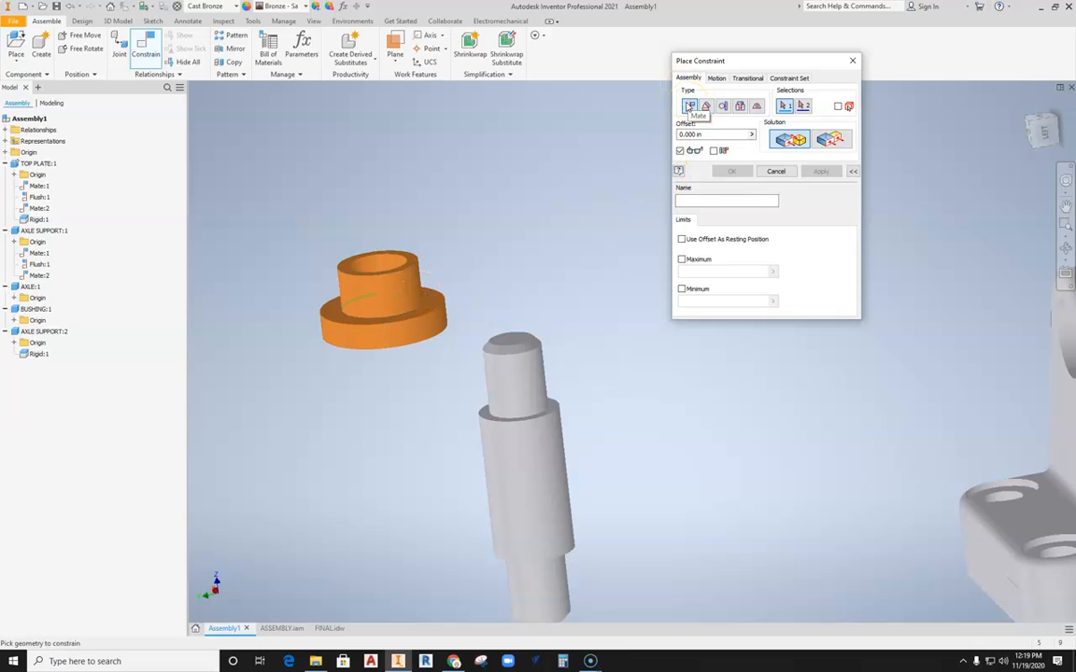
middle_drag(619, 182, 529, 154)
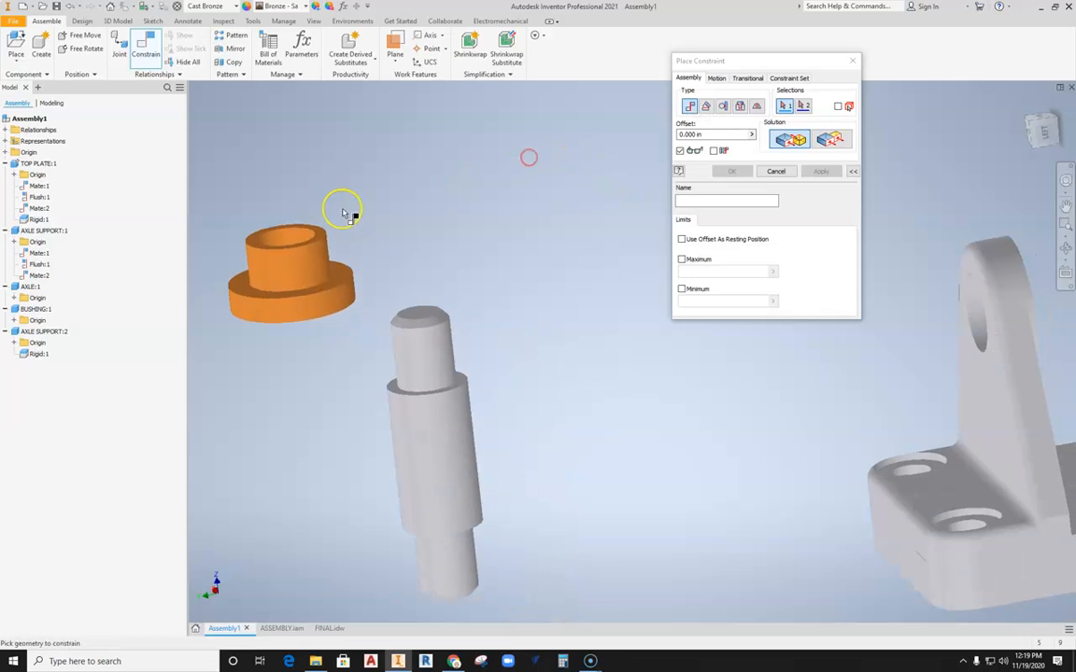
click(287, 233)
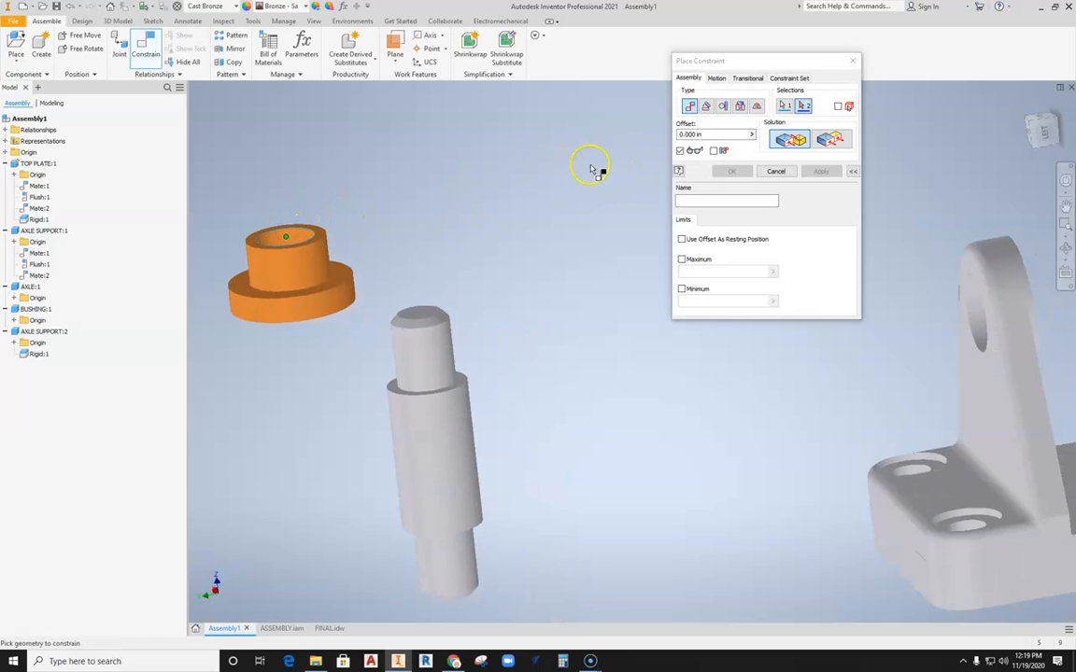
key(Escape)
Step: Try a Mate constraint with the opposed solution between the bushing's axis and the second axle support's hole axis
click(145, 51)
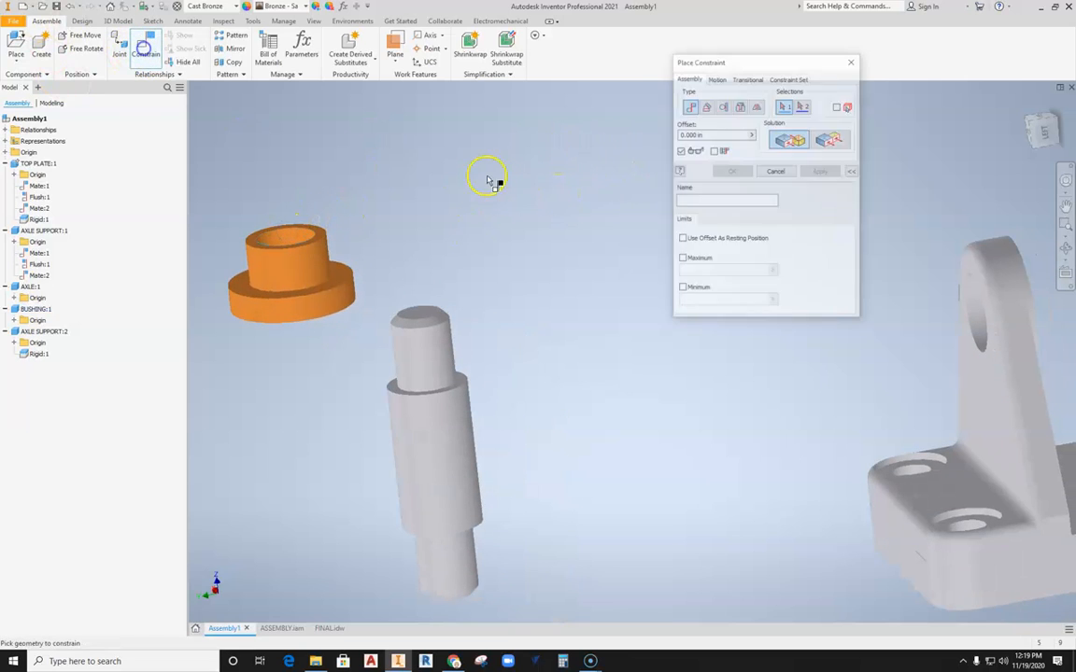
click(292, 260)
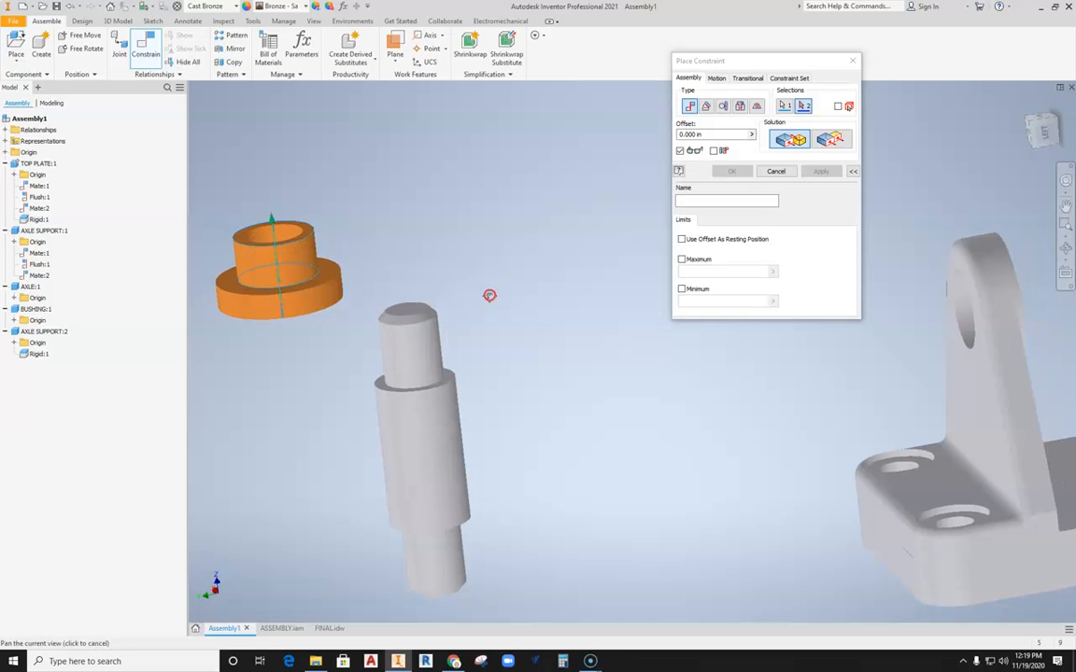
scroll(735, 353, up, 5)
click(714, 396)
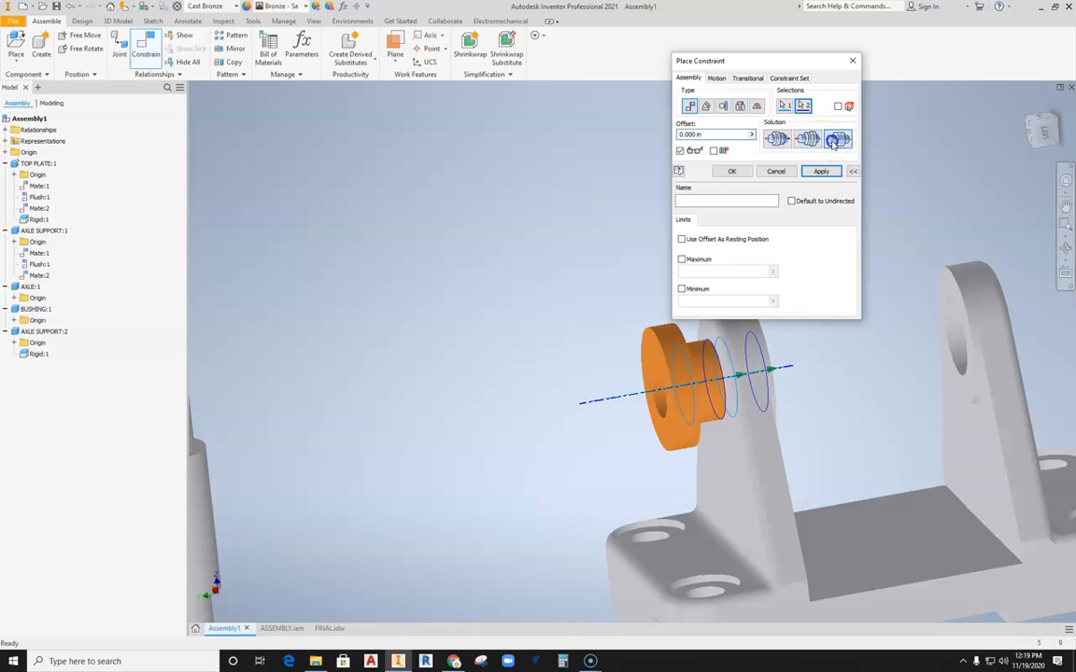
click(780, 139)
middle_drag(745, 435, 520, 462)
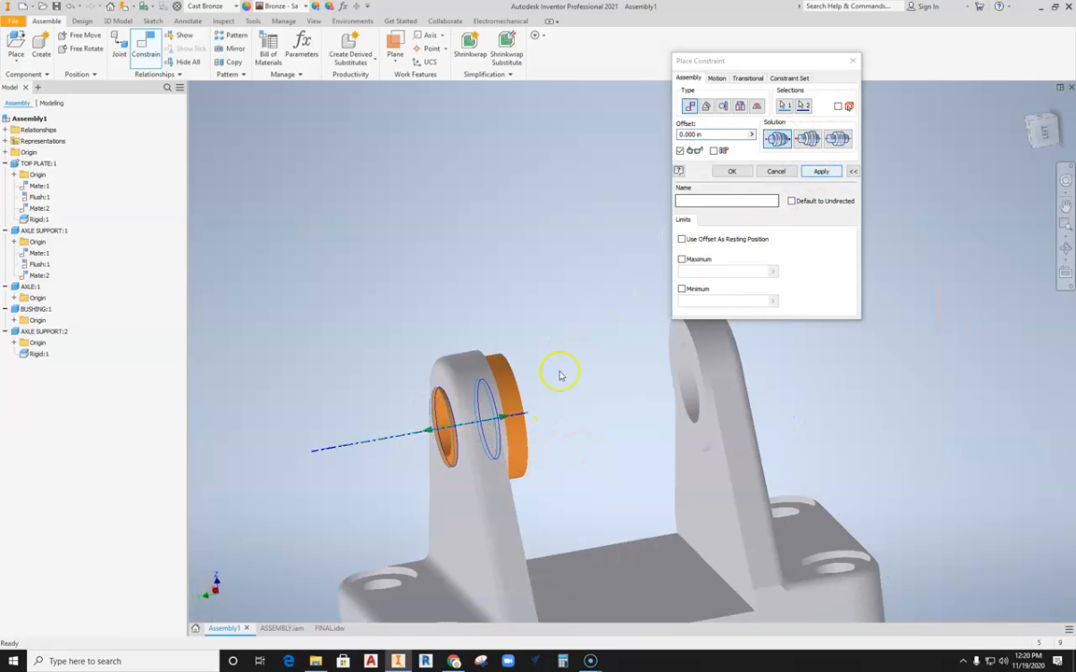
click(820, 174)
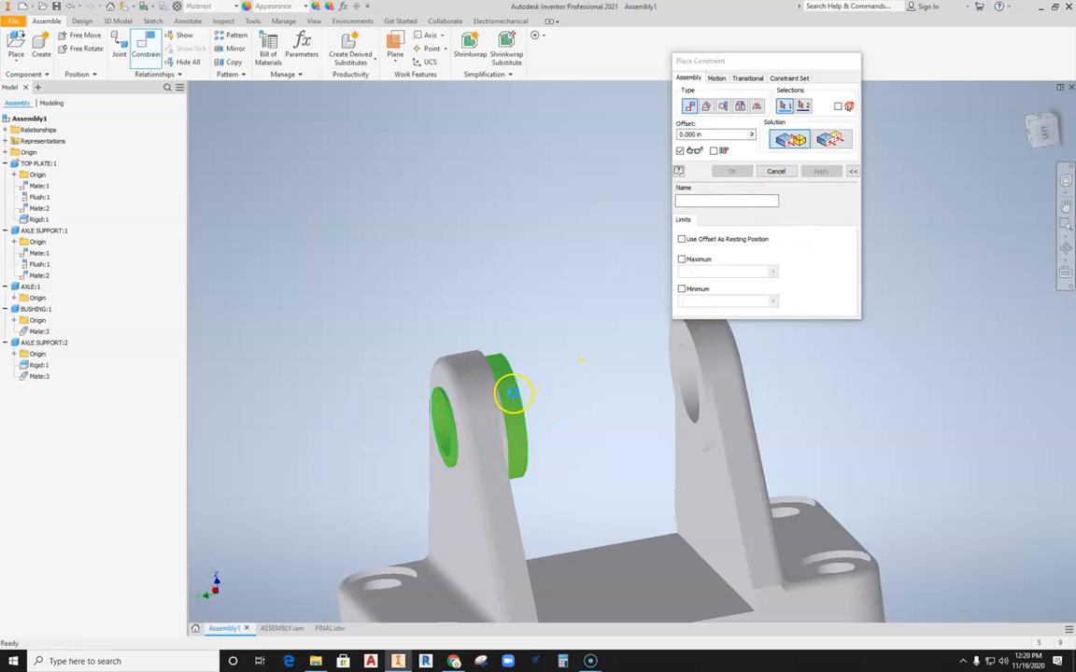
Step: Slide the bushing along the hole axis to between the two supports, then undo the move and the mate
key(Escape)
click(540, 388)
drag(540, 388, 593, 327)
middle_drag(268, 194, 325, 159)
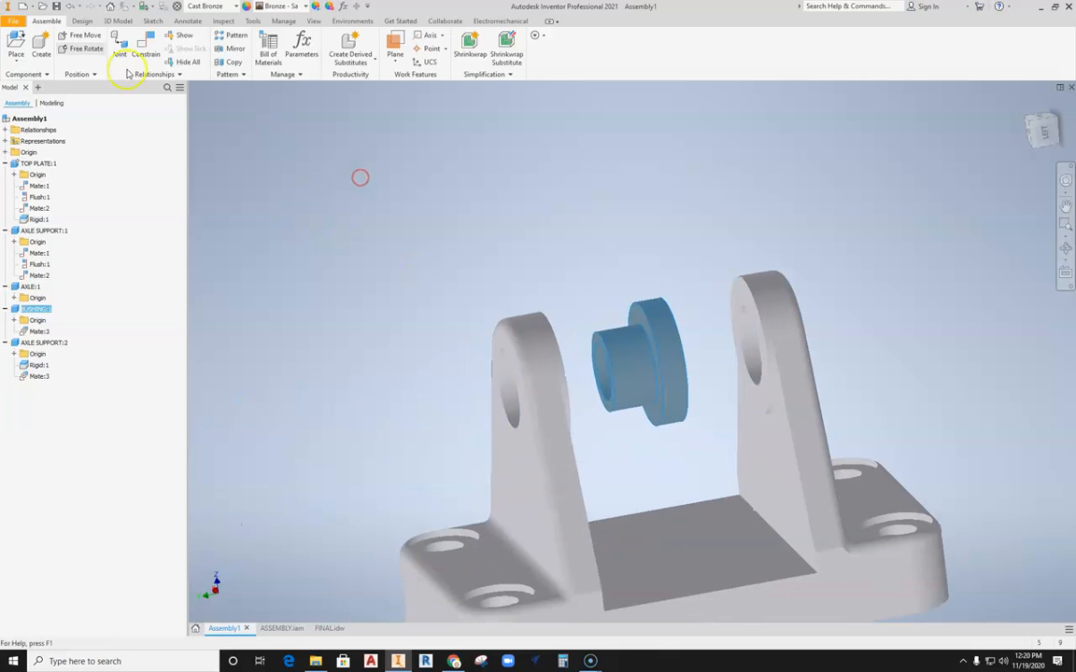
click(68, 7)
click(68, 6)
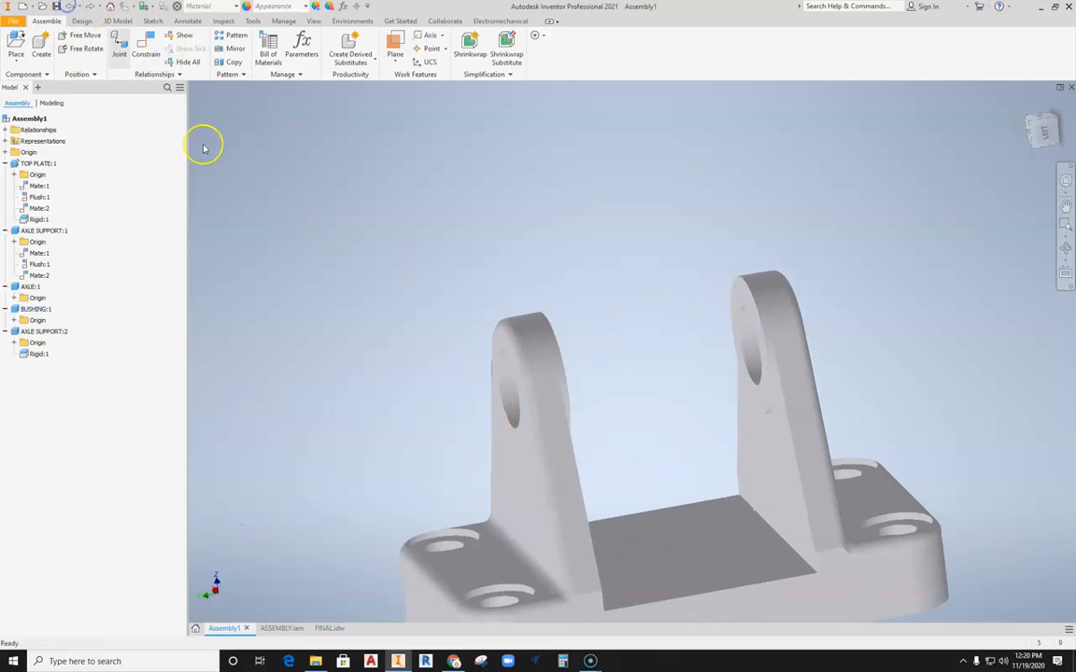
Step: Start an Insert constraint with the circular edge where the bushing's barrel meets its flange as the first selection
scroll(261, 186, down, 3)
scroll(297, 213, up, 8)
scroll(320, 231, down, 3)
click(145, 51)
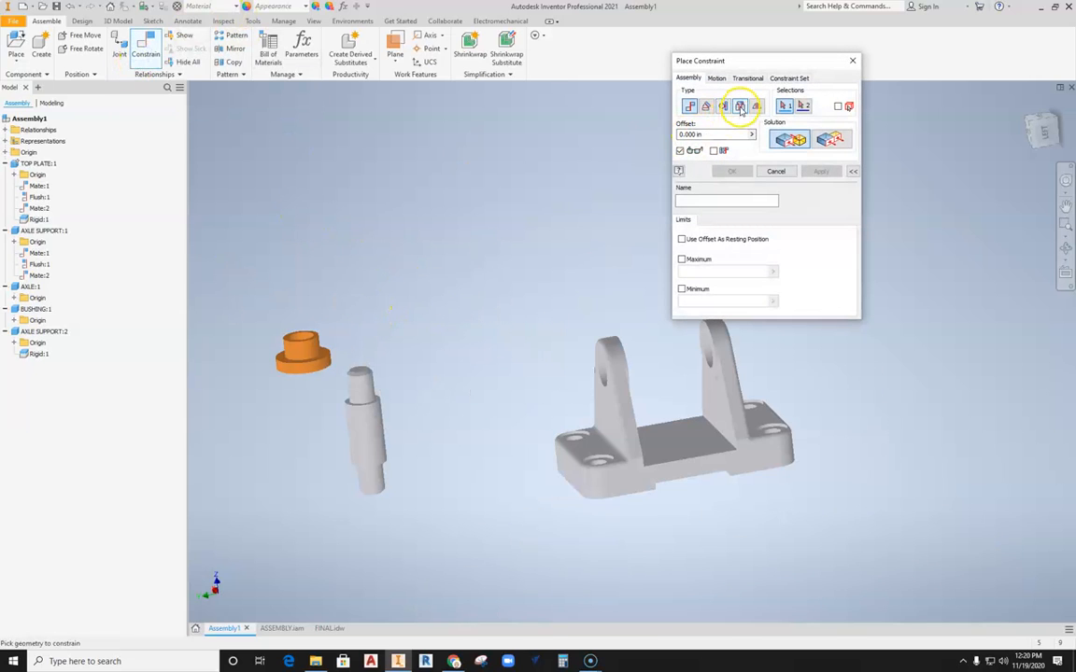
click(740, 107)
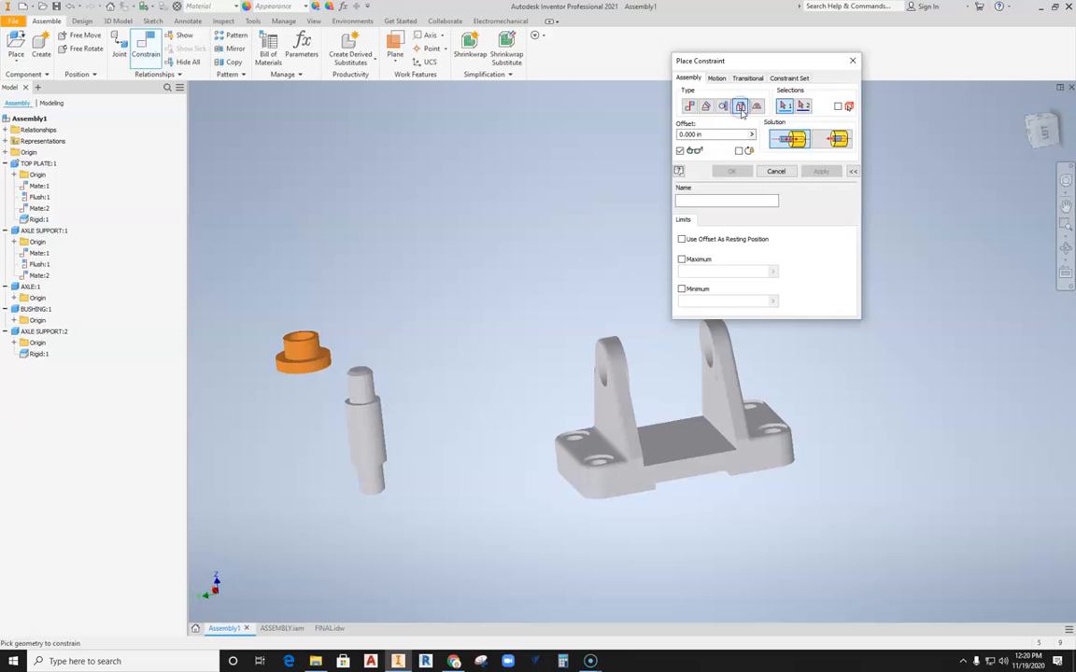
drag(715, 56, 556, 13)
middle_drag(338, 312, 375, 261)
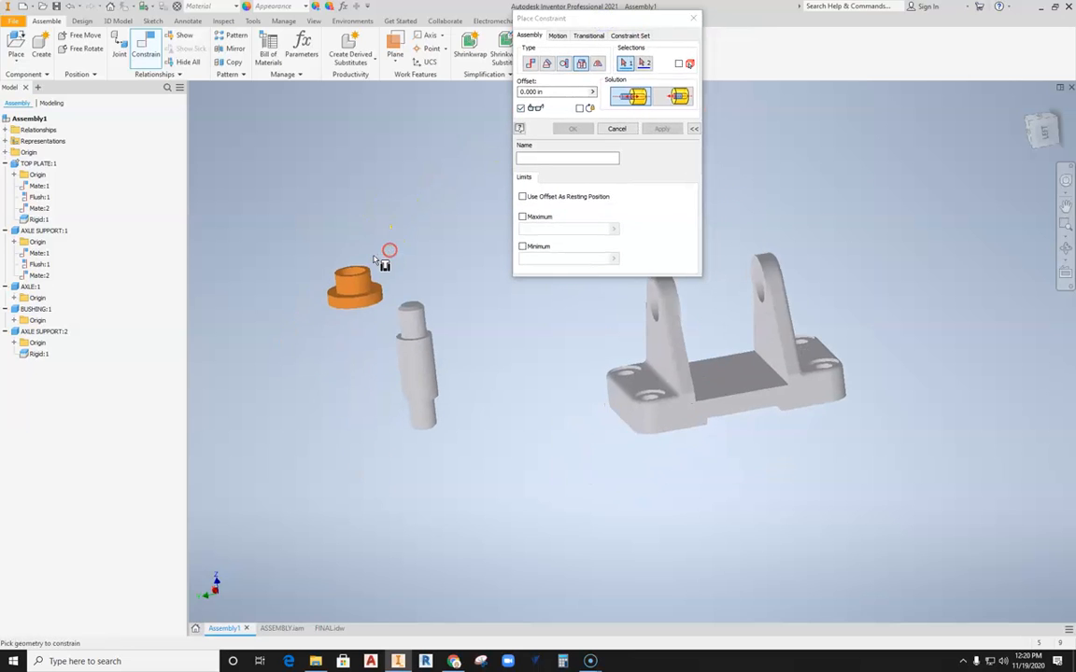
scroll(373, 261, down, 3)
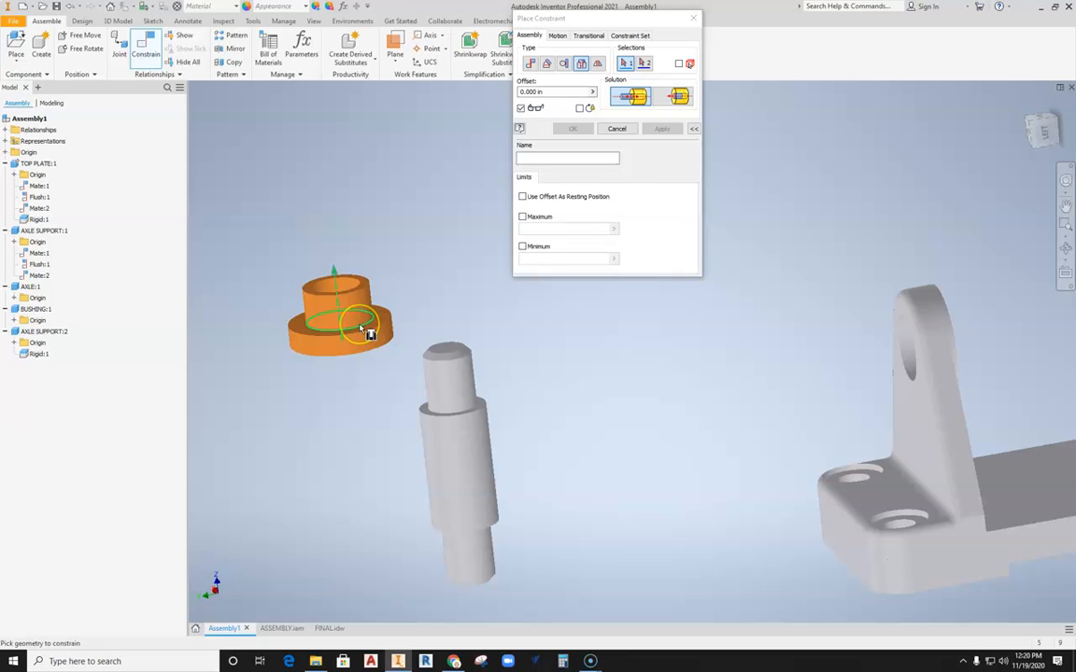
middle_drag(834, 377, 703, 365)
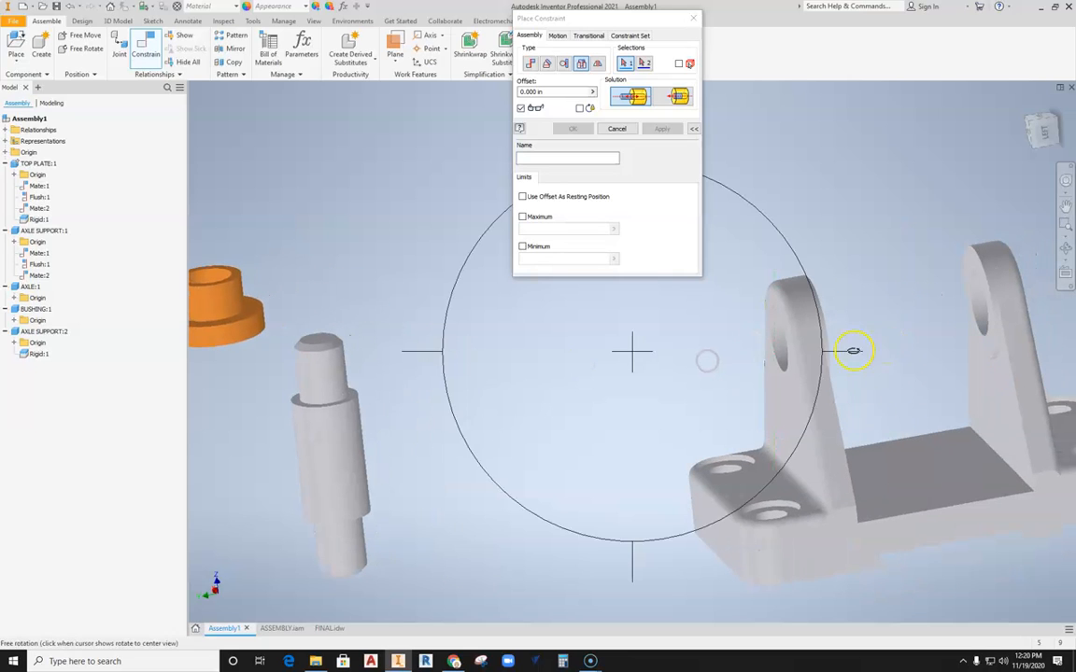
middle_drag(497, 353, 630, 373)
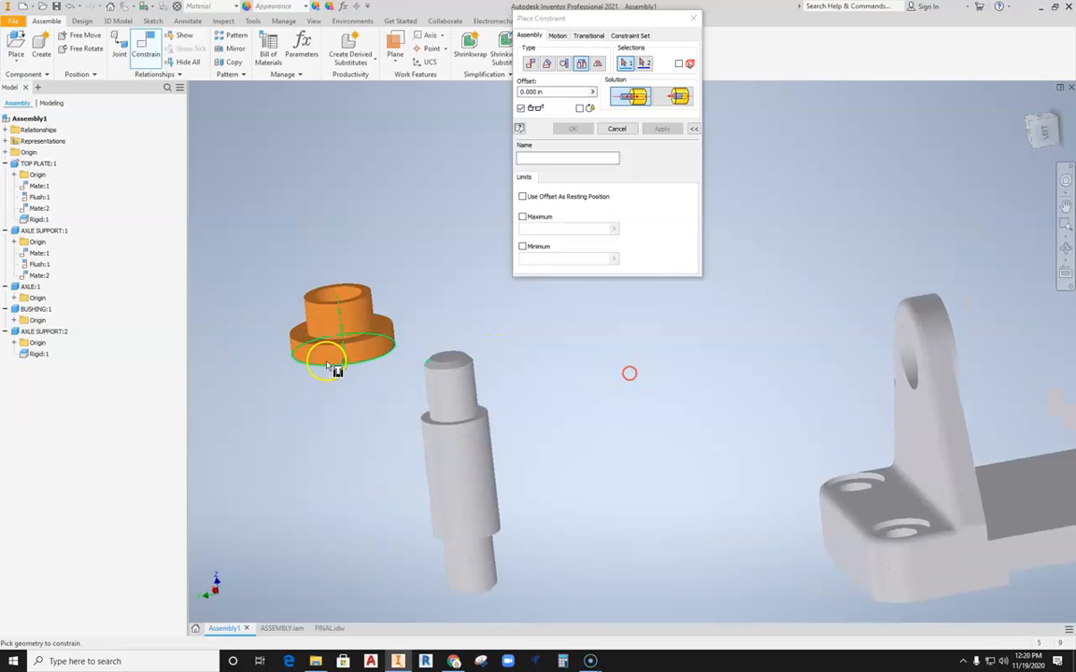
scroll(328, 363, up, 3)
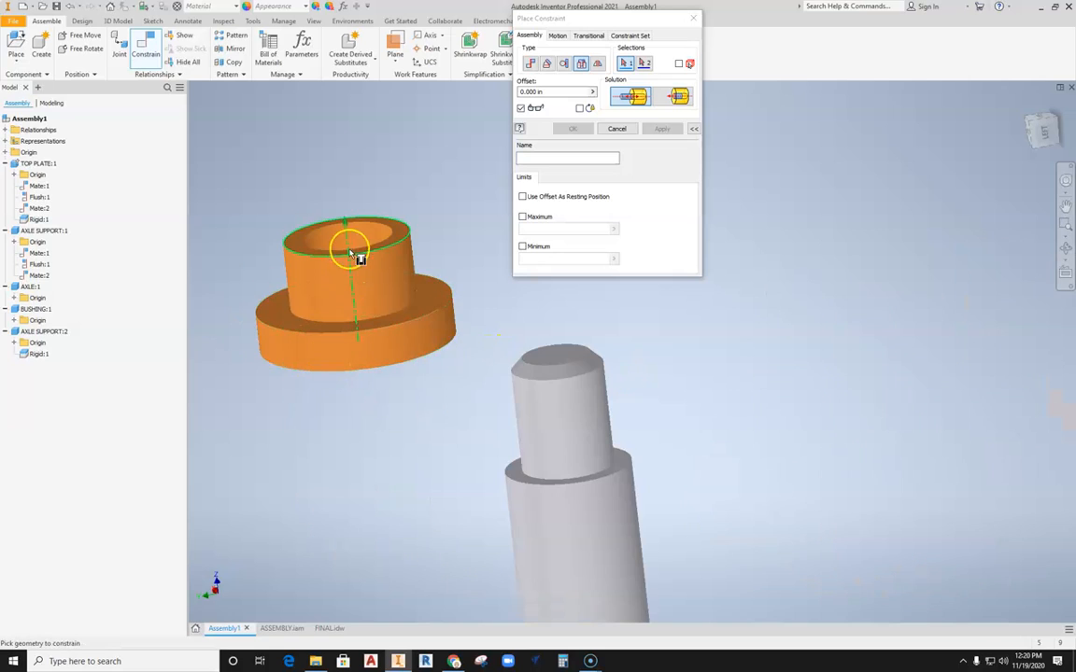
click(378, 327)
Step: Select the hole edge on the inner face of the first axle support and apply the opposed Insert constraint with a 0.000 in offset
scroll(378, 334, down, 3)
middle_drag(665, 351, 190, 373)
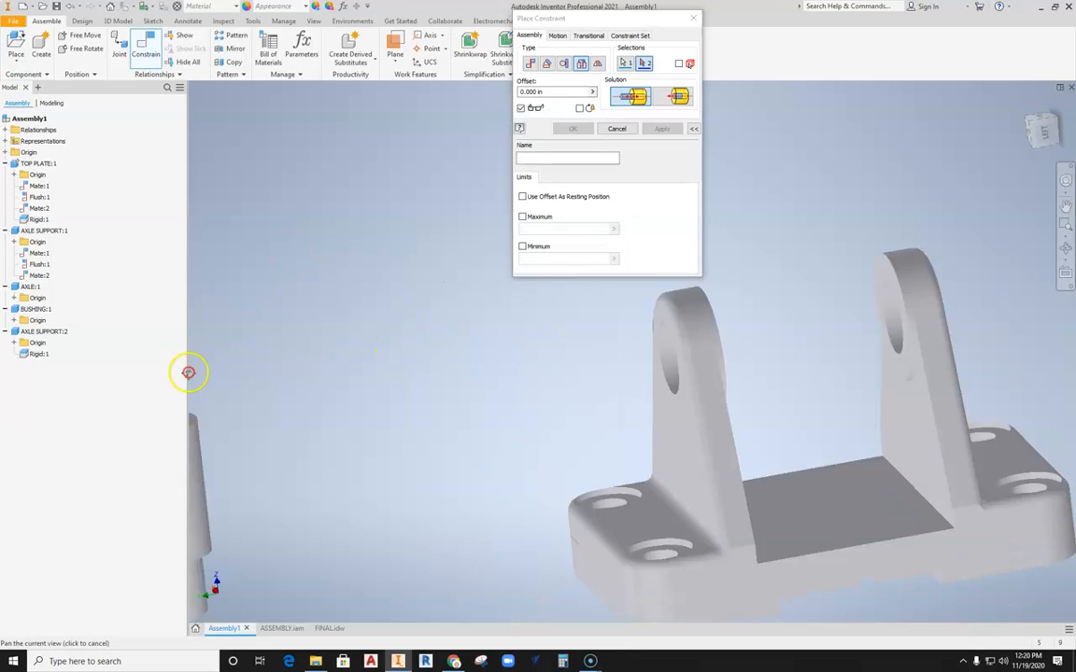
scroll(706, 353, up, 5)
middle_drag(844, 351, 530, 408)
middle_drag(676, 329, 716, 403)
scroll(719, 404, down, 4)
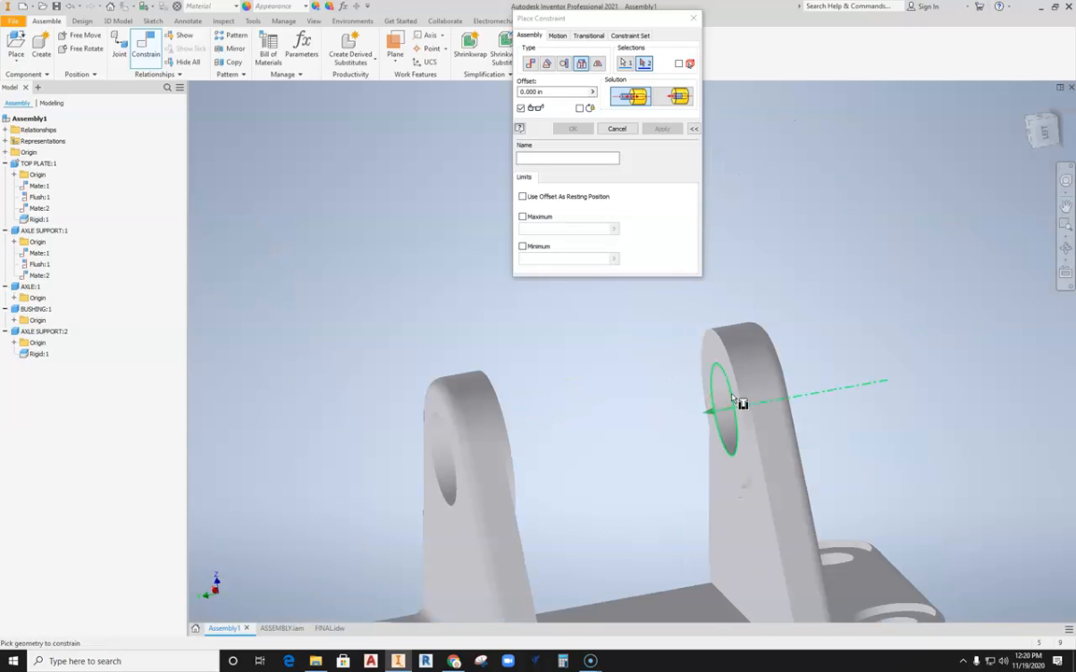
click(734, 397)
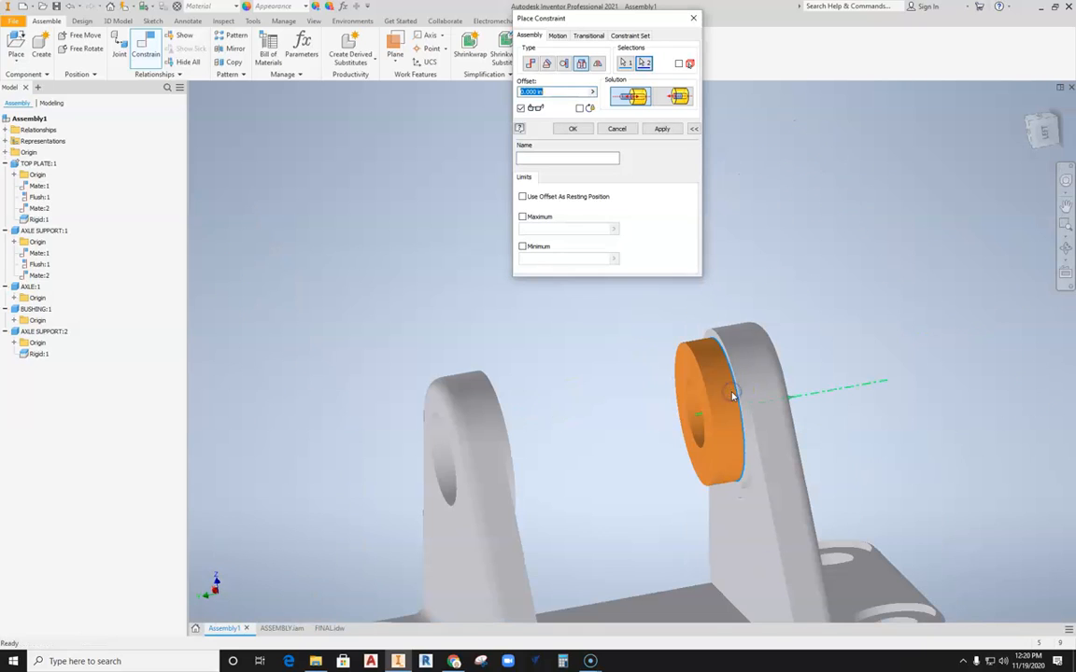
middle_drag(748, 418, 711, 396)
shift+middle_drag(648, 420, 696, 431)
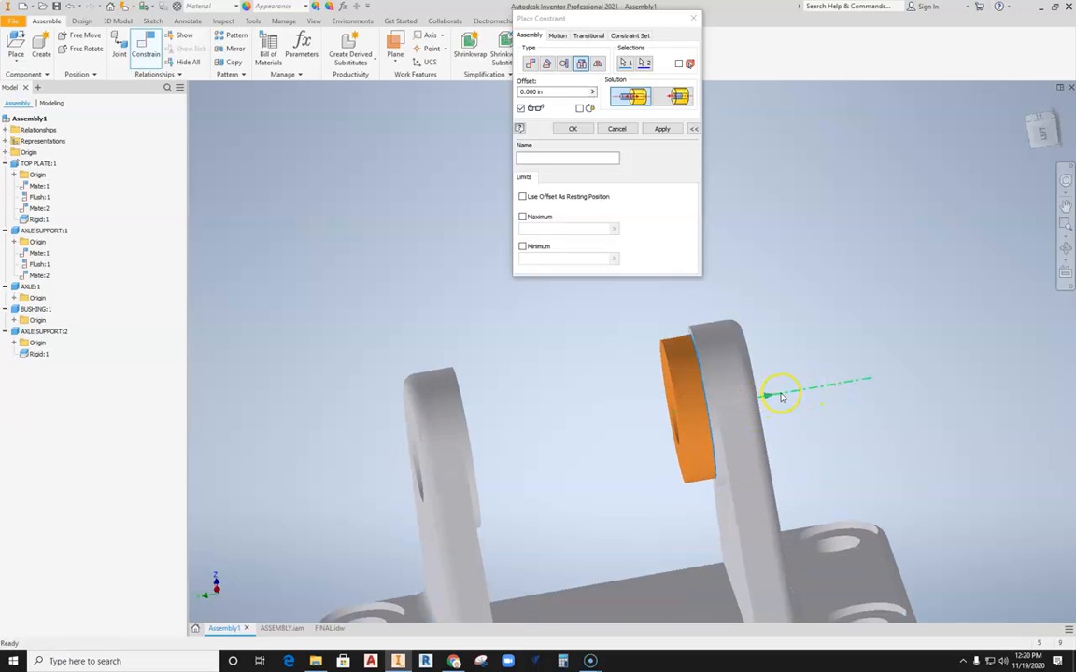
click(666, 129)
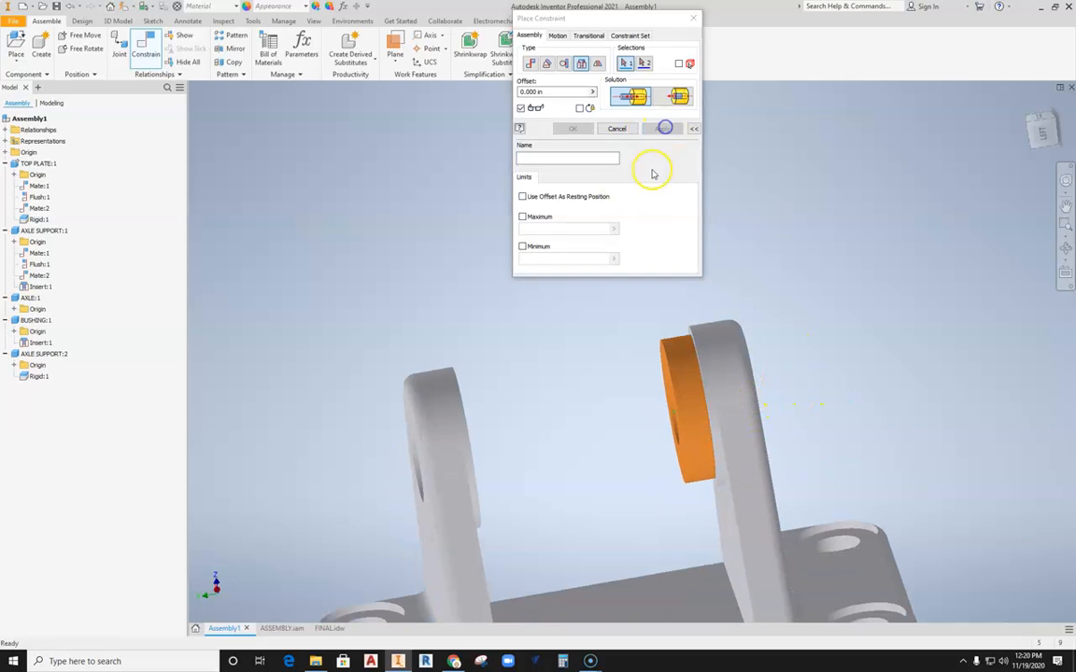
click(618, 129)
Step: Test whether the inserted bushing can still slide or rotate in the axle support's hole
middle_drag(597, 356, 582, 306)
drag(664, 329, 677, 345)
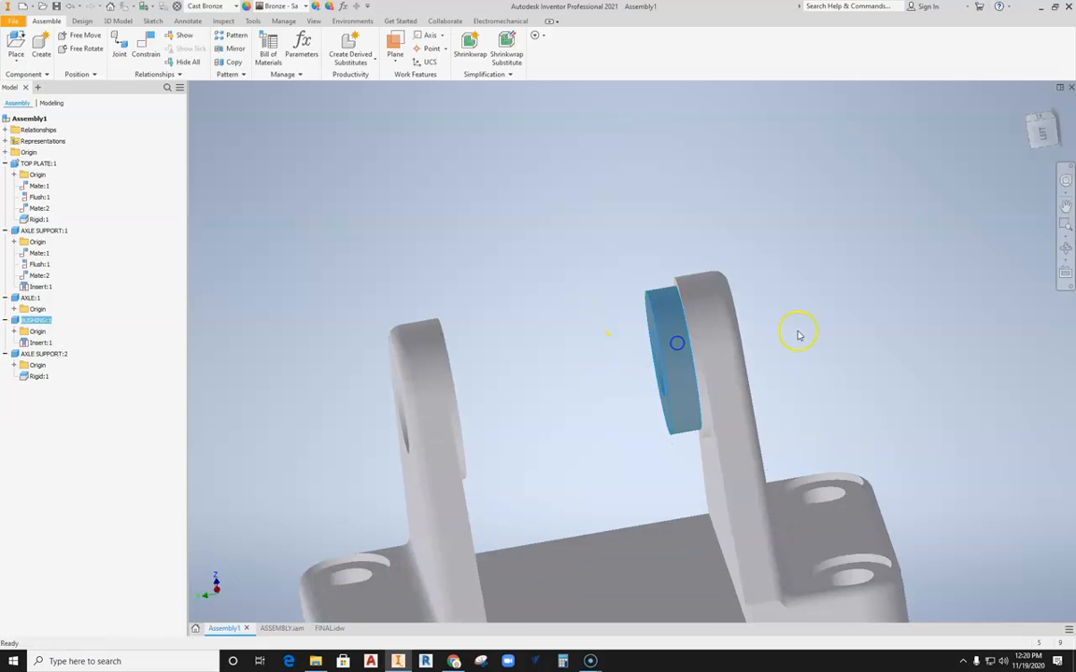
scroll(775, 322, down, 3)
scroll(691, 307, down, 3)
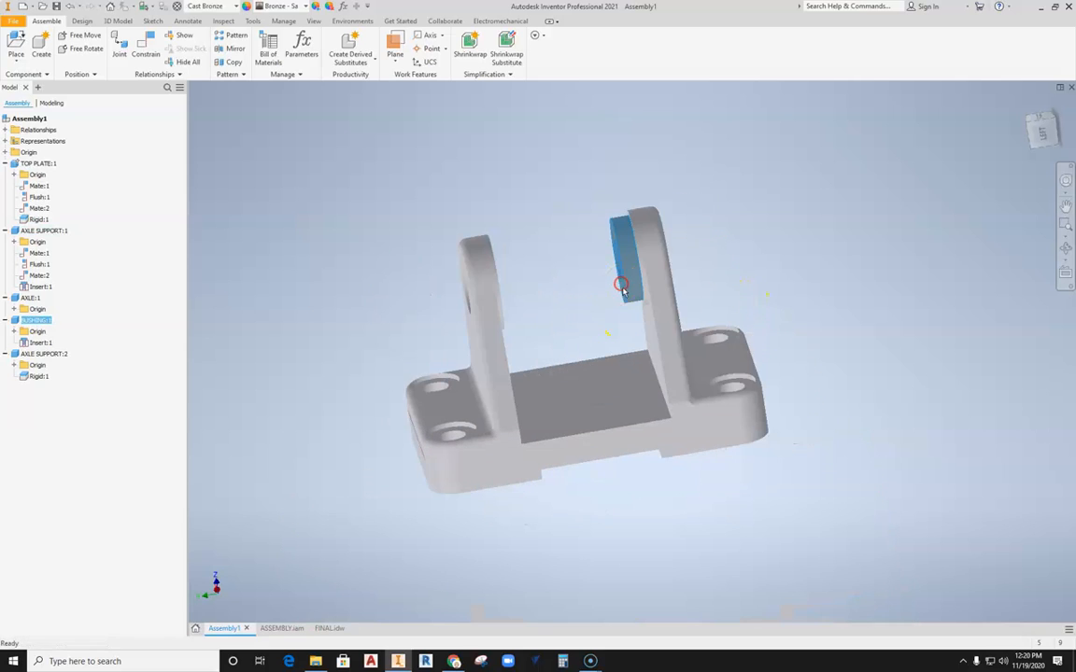
middle_drag(580, 307, 601, 322)
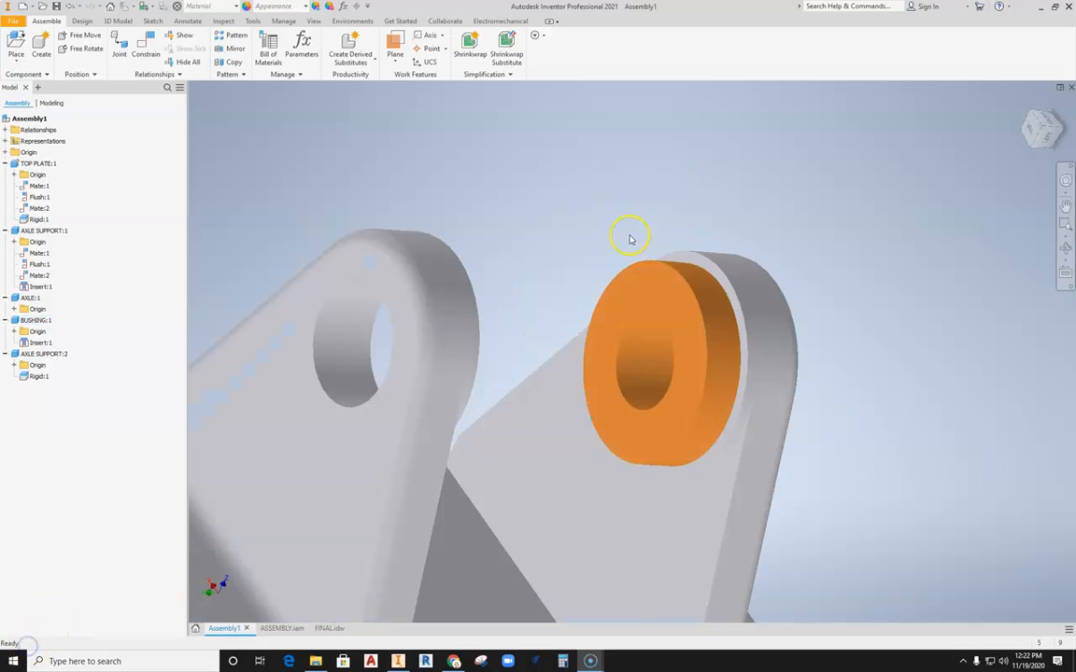
middle_drag(629, 234, 564, 174)
click(624, 277)
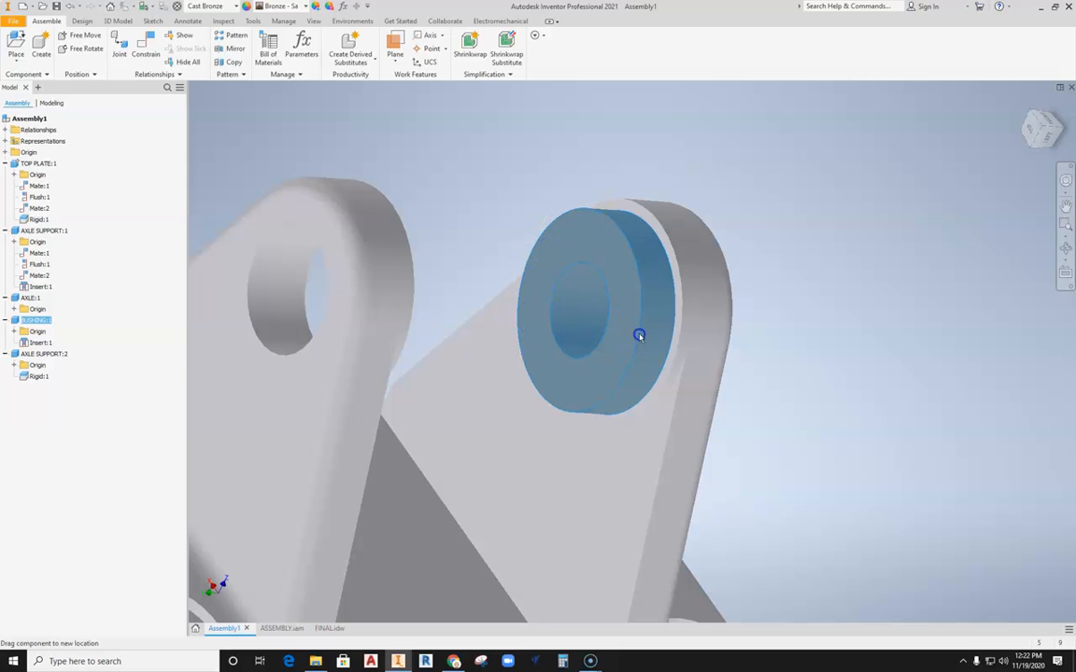
drag(629, 268, 608, 367)
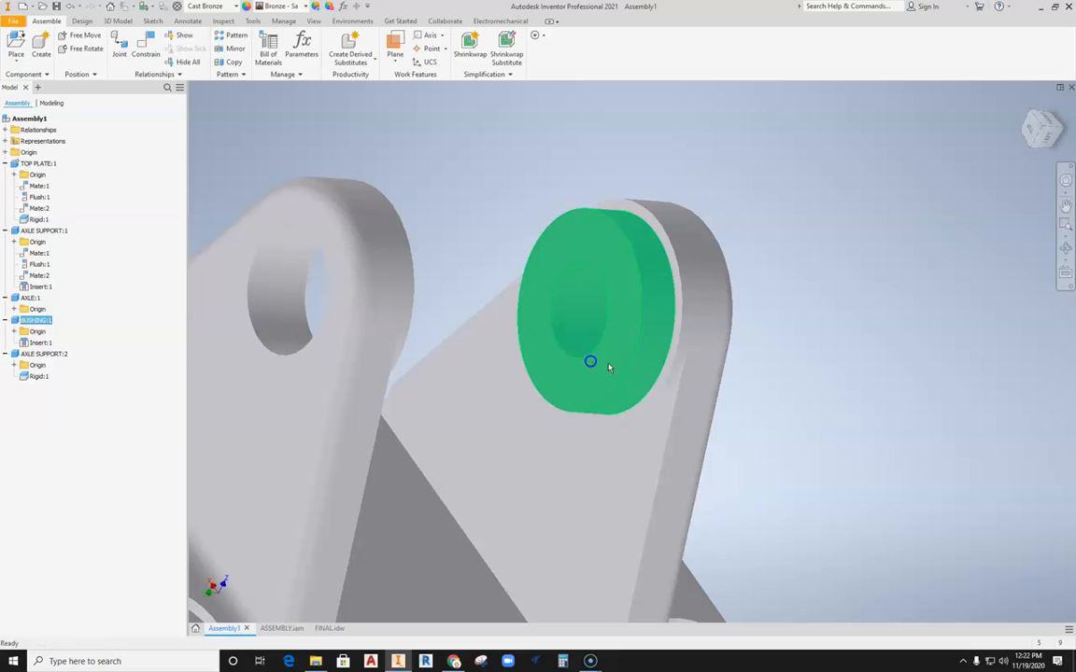
click(792, 164)
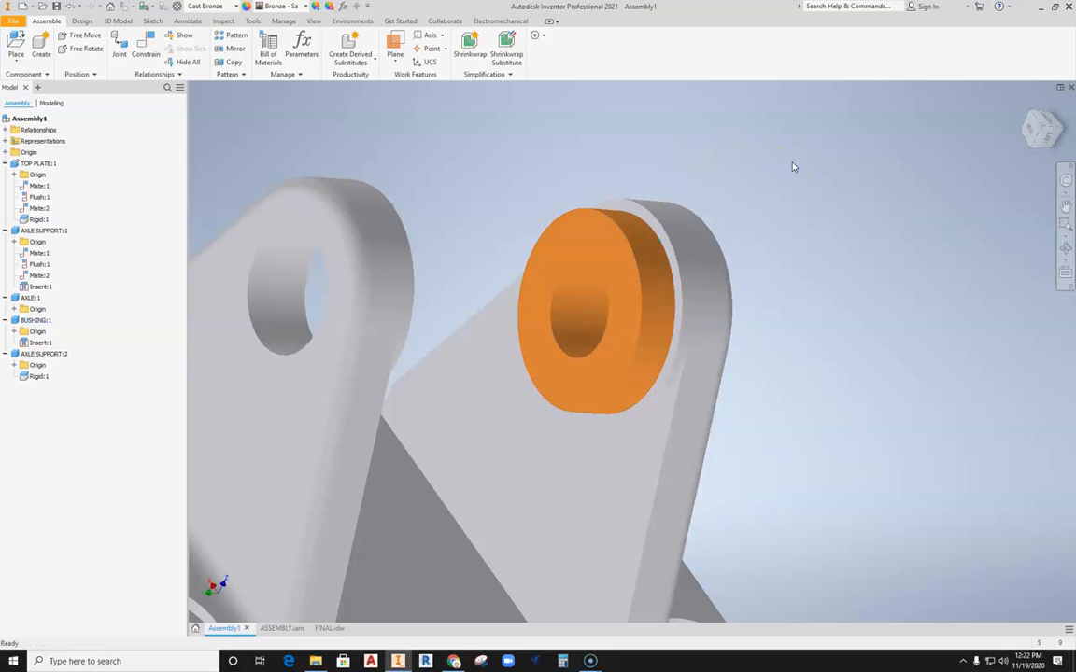
click(593, 207)
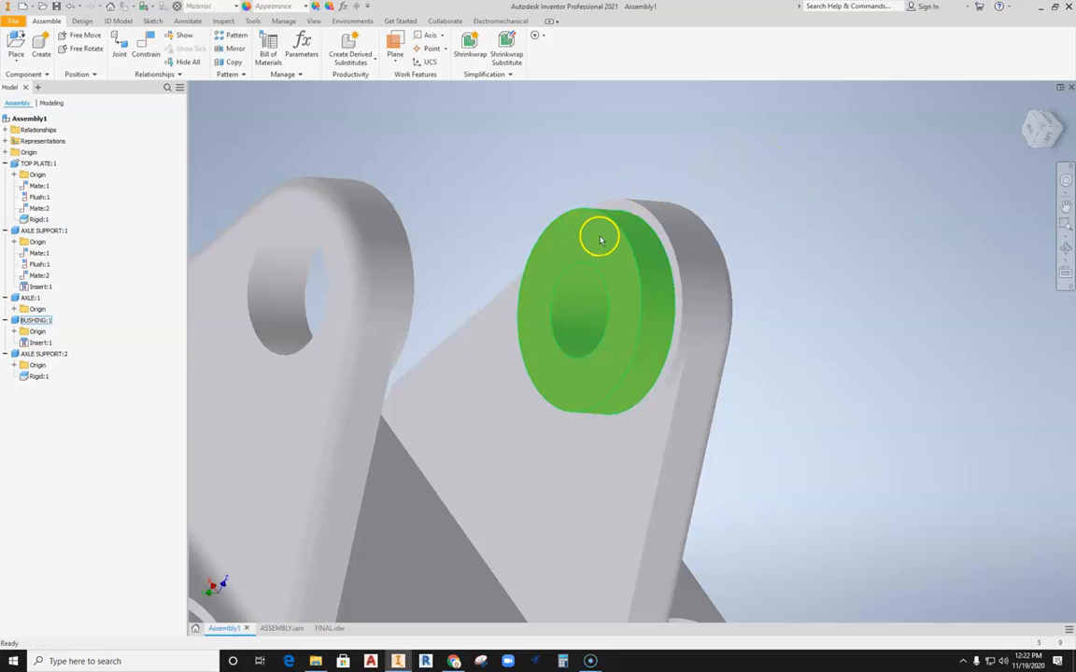
click(535, 159)
click(595, 225)
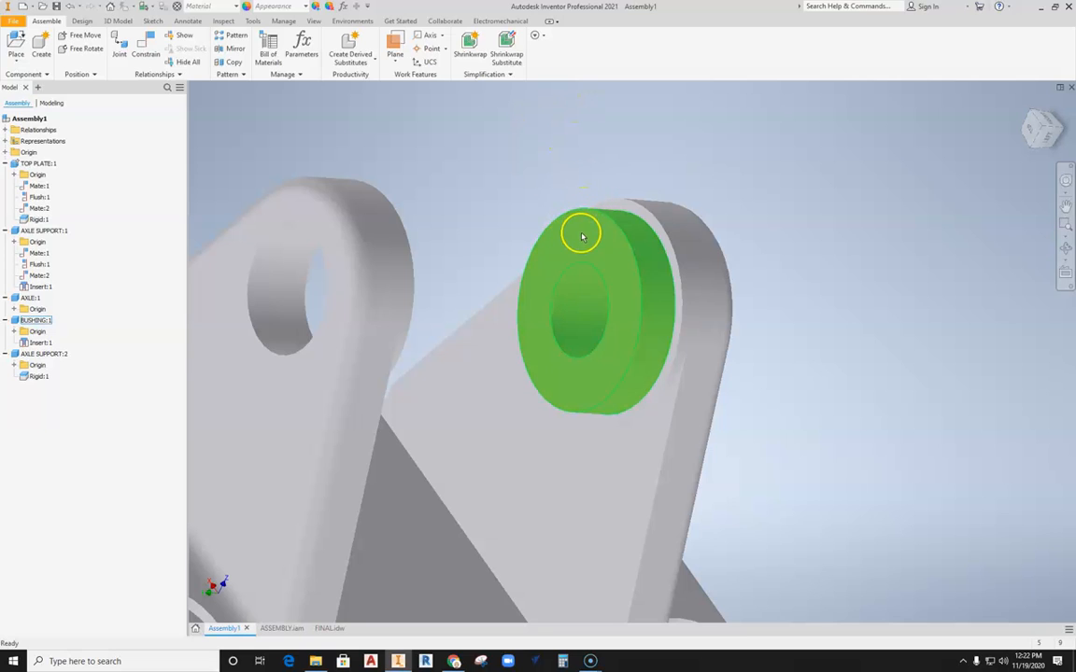
Step: Edit the bushing in place and start a new sketch on the outer face of its flange
right_click(15, 321)
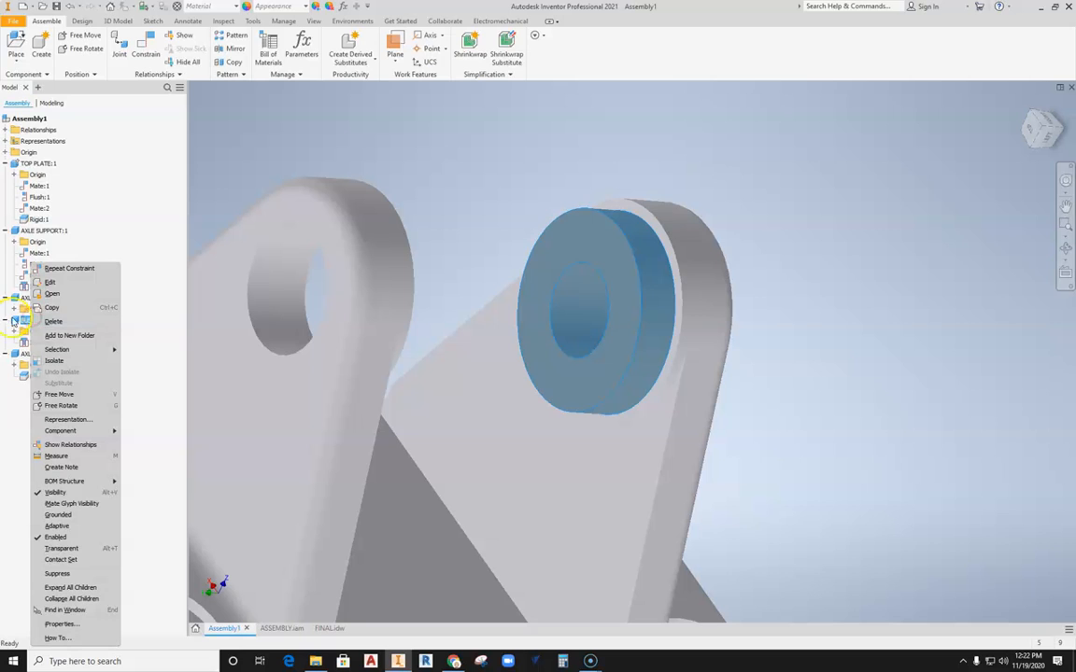
click(54, 283)
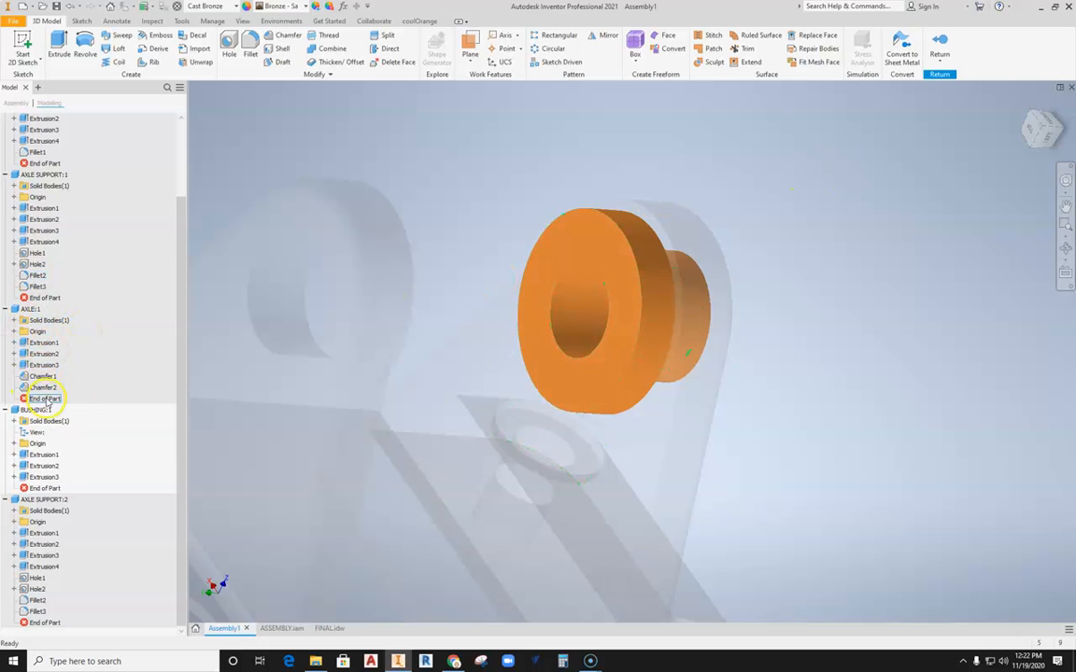
scroll(564, 413, down, 3)
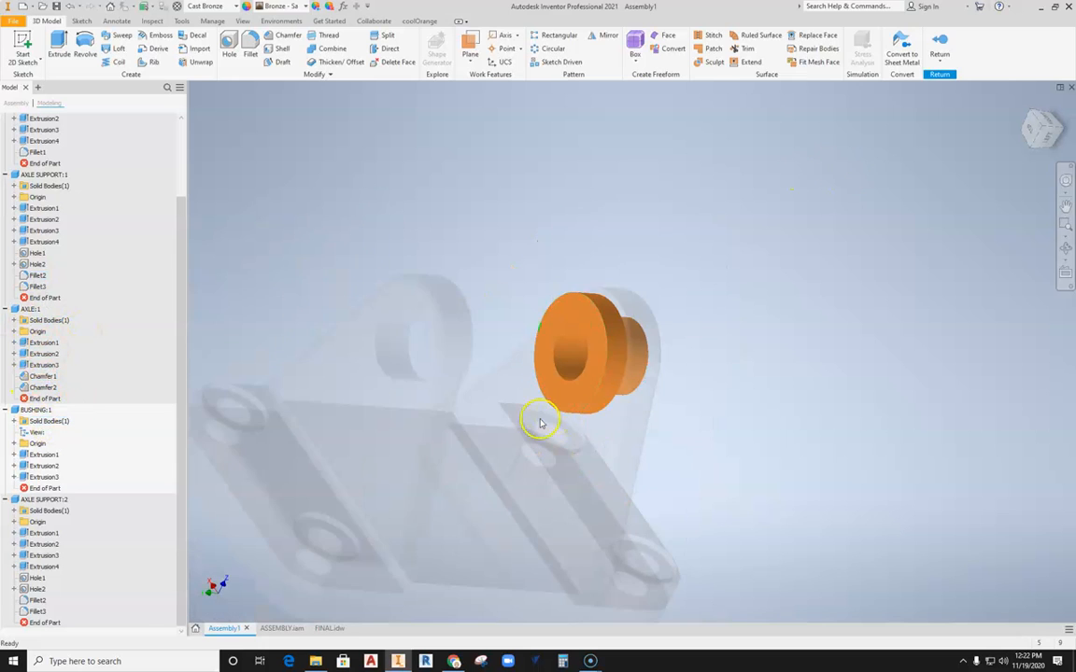
middle_drag(541, 411, 564, 311)
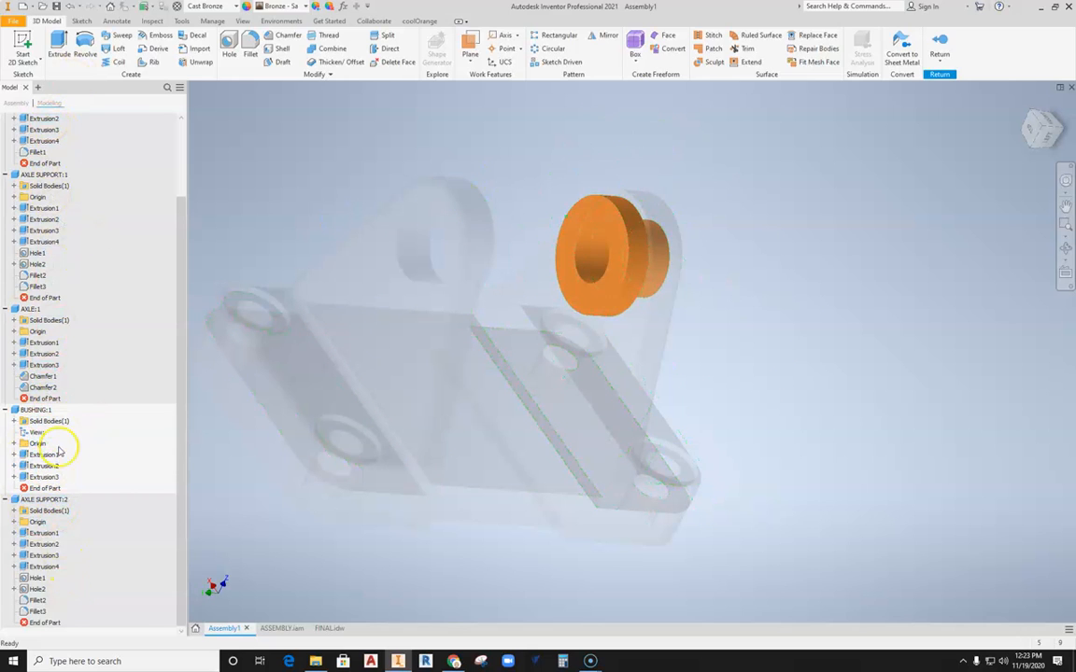
click(43, 128)
click(23, 44)
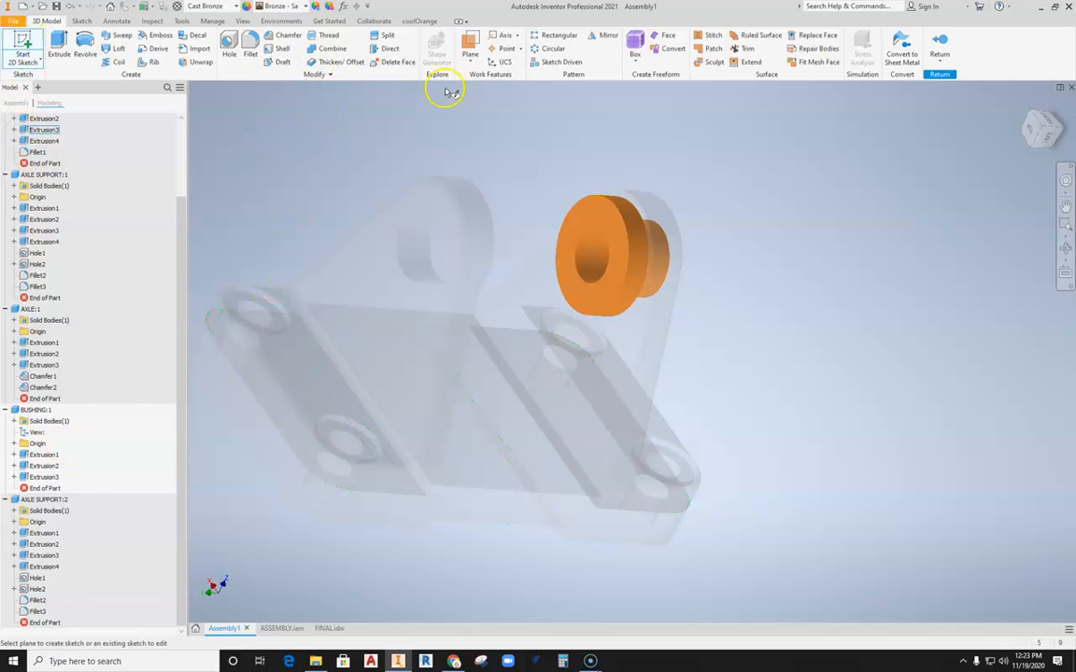
click(595, 210)
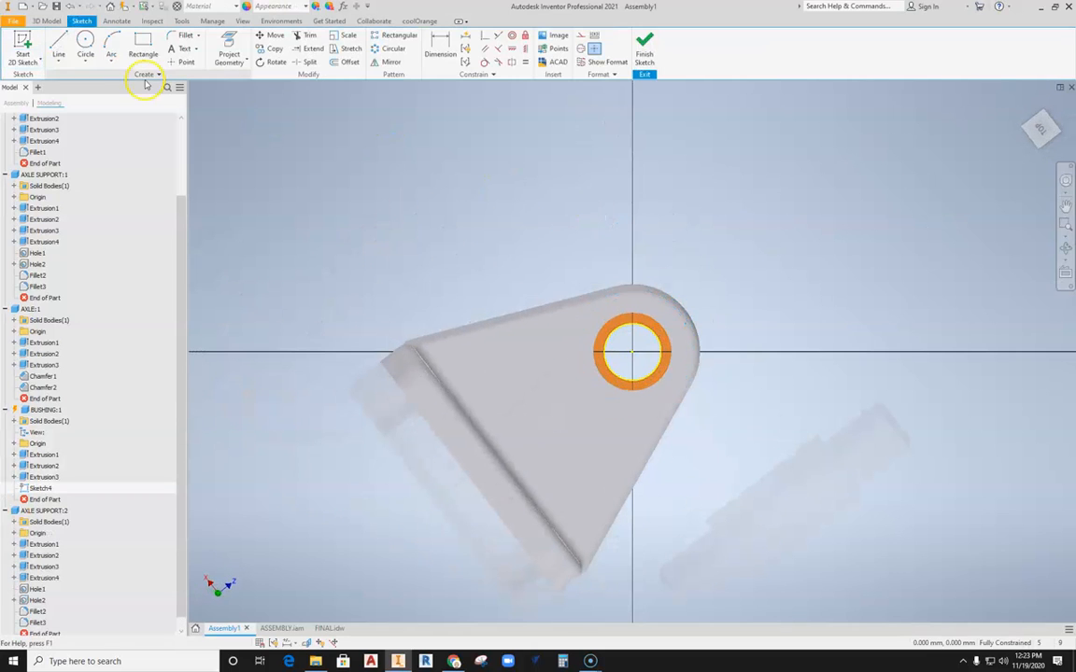
Step: Draw a 10 mm vertical line from the bushing's center up onto the flange face
click(85, 41)
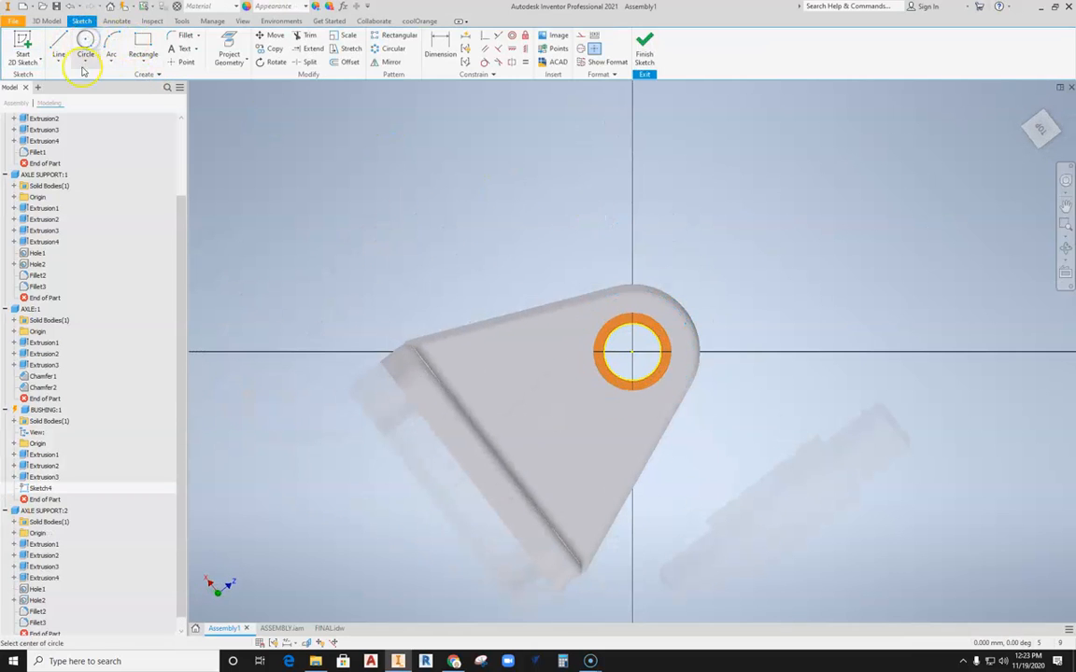
scroll(662, 329, up, 3)
scroll(661, 328, up, 2)
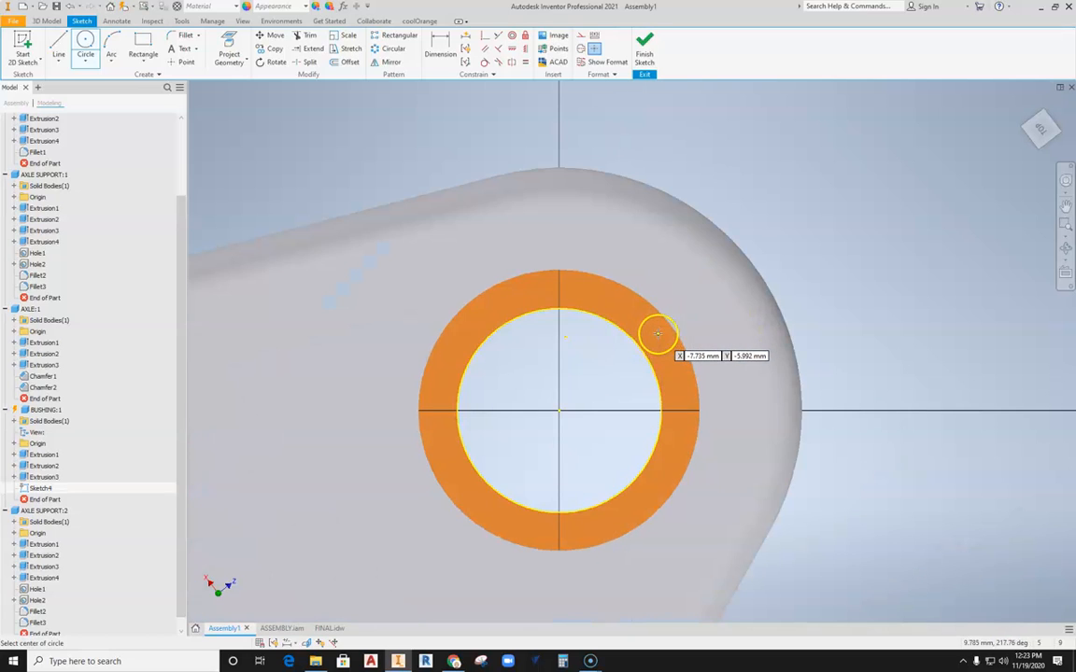
click(58, 47)
click(559, 411)
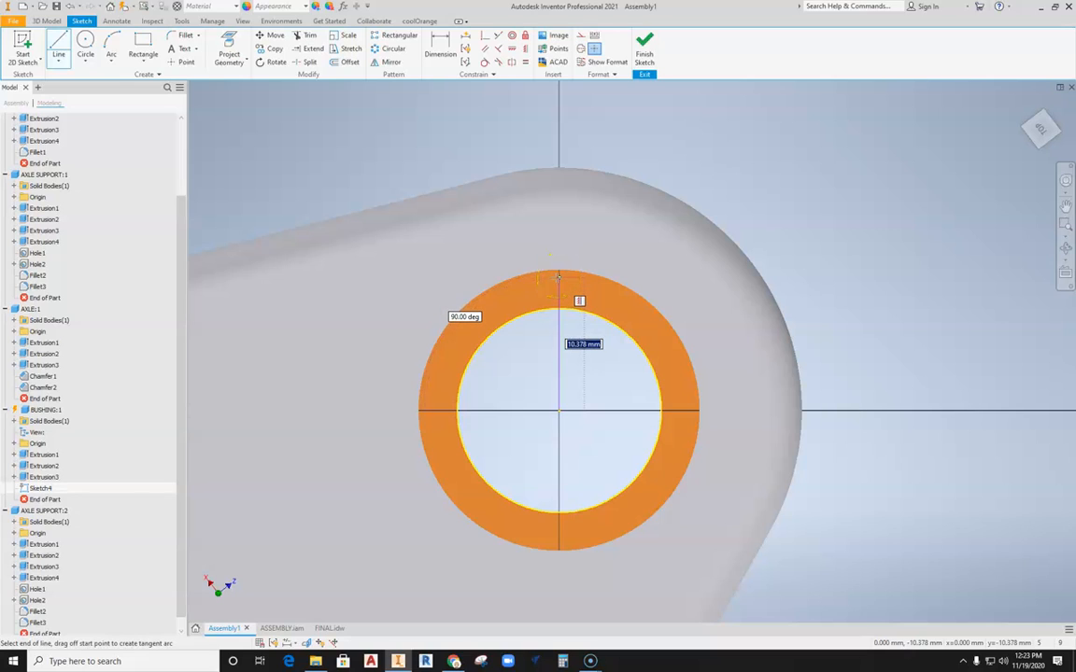
text(10)
key(Return)
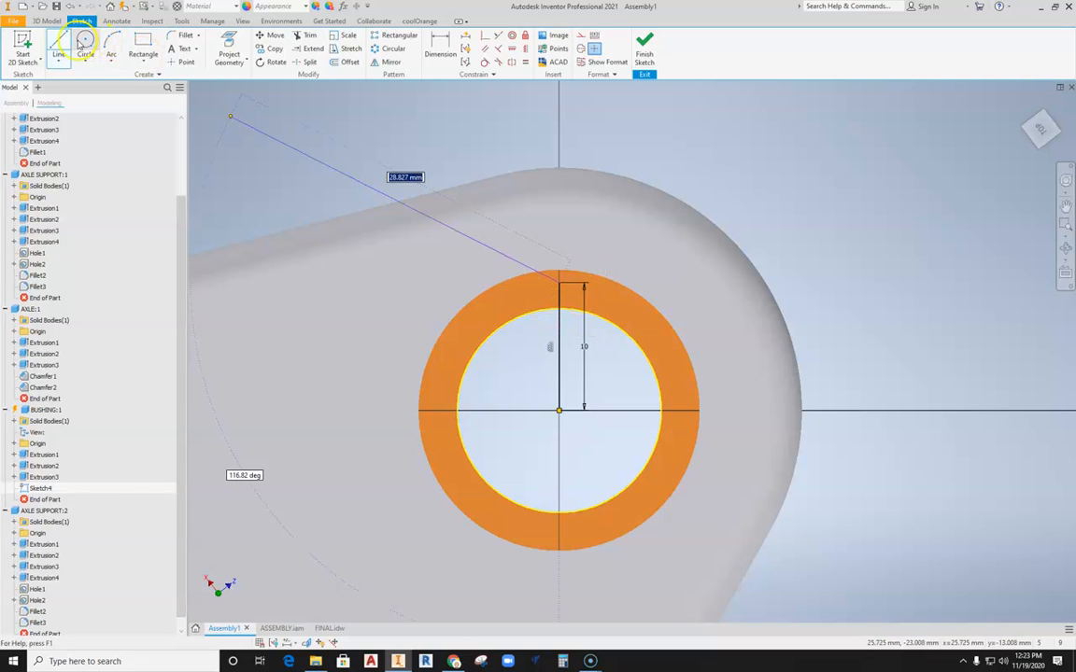
Step: Draw a 2 mm diameter circle centered on the line's upper endpoint and finish the sketch
click(85, 44)
click(559, 283)
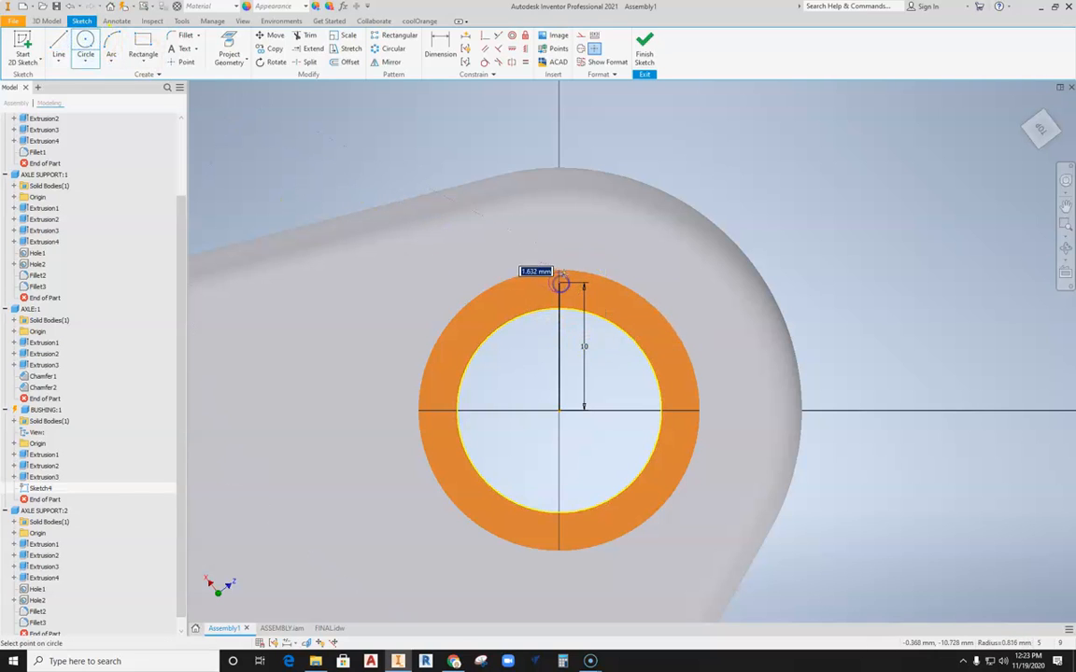
text(2)
key(Return)
click(644, 51)
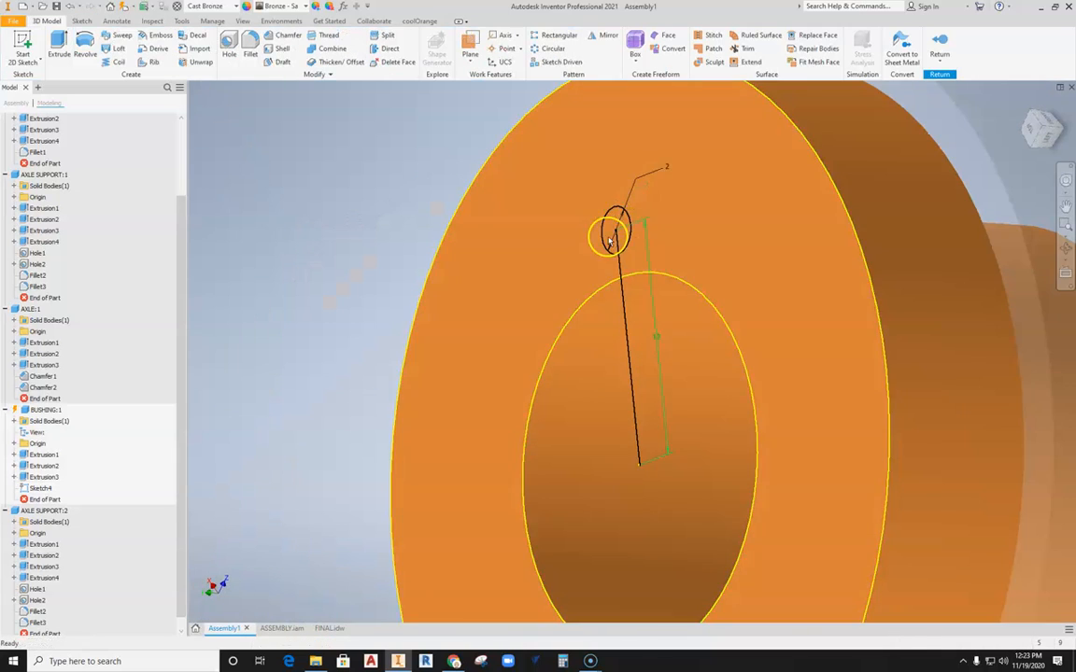
Step: Extrude the 2 mm circle 10 mm into the bushing's flange as a cut
click(59, 46)
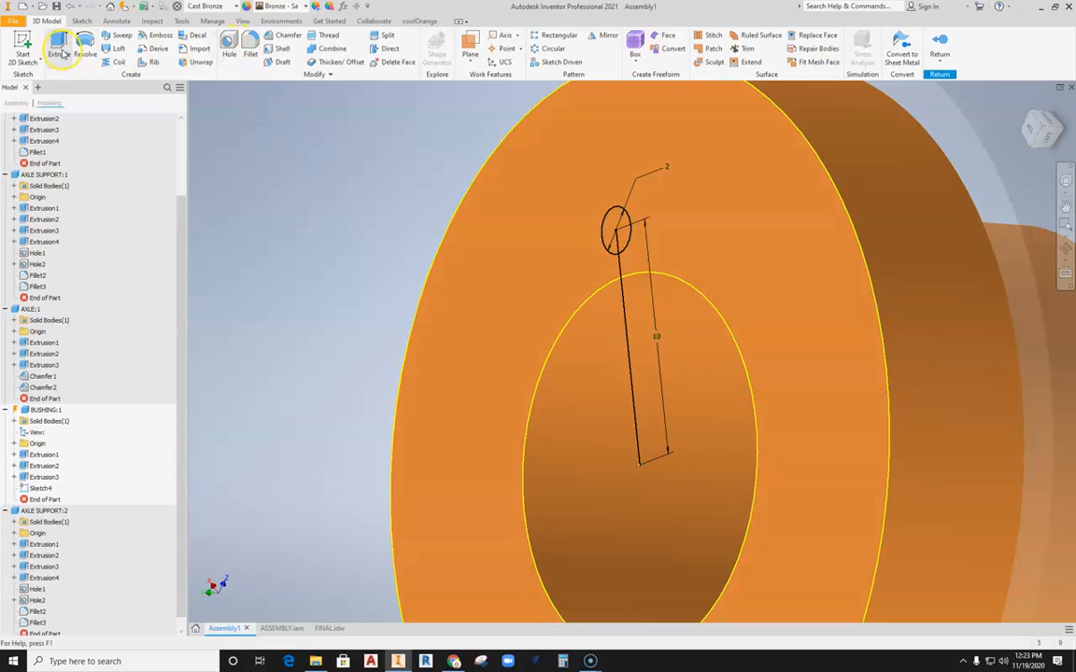
click(615, 226)
click(230, 224)
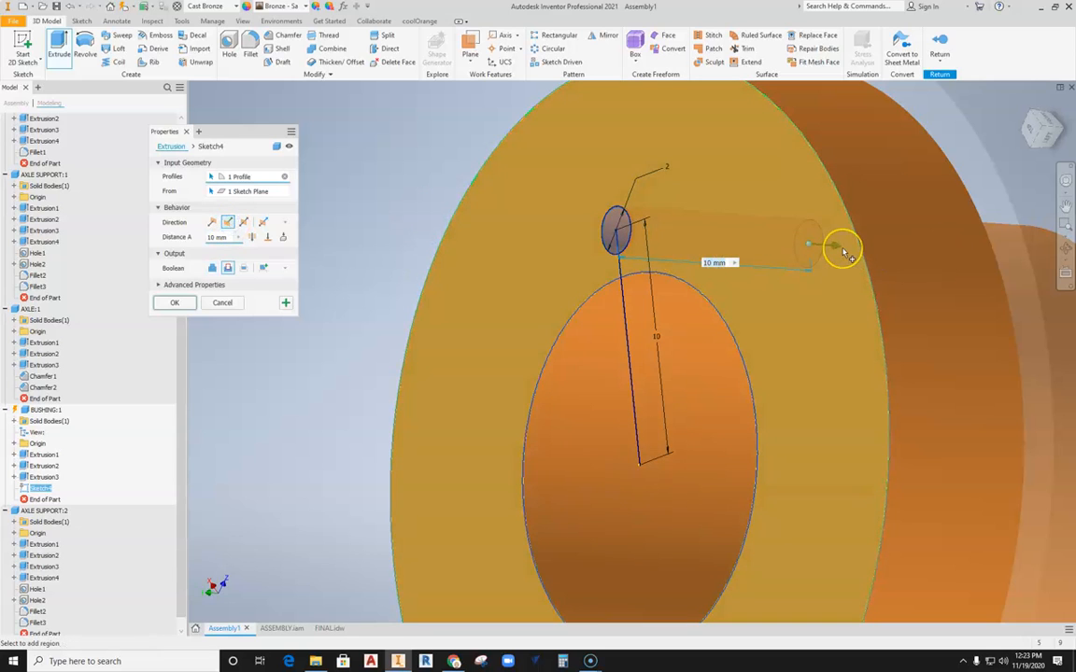
click(173, 303)
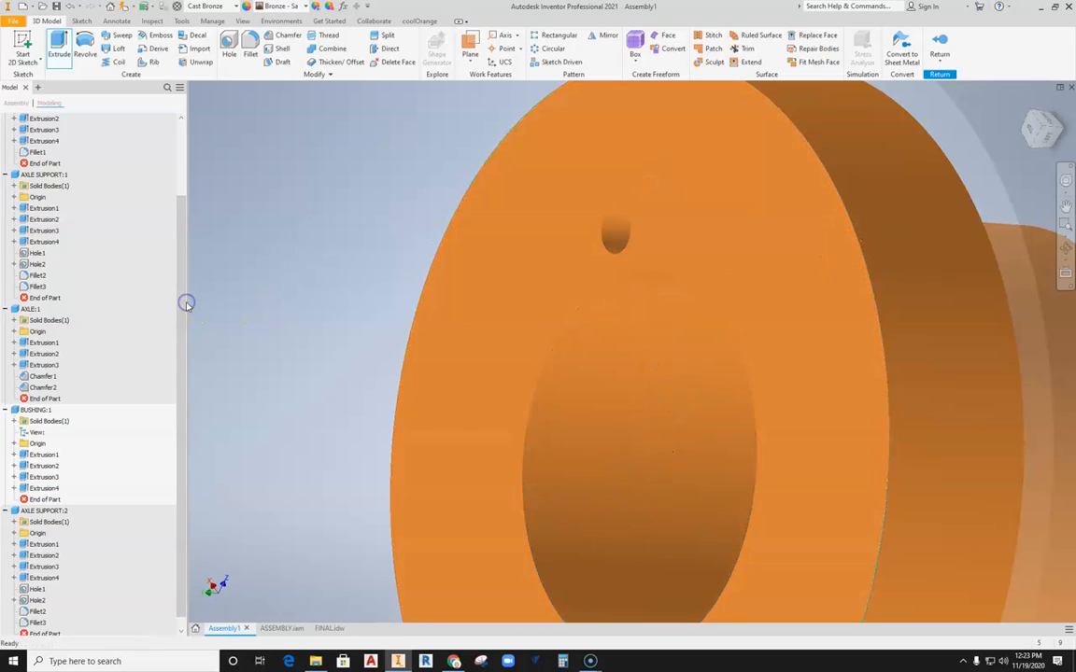
Step: Inspect the small hole in the bushing's flange and return from part editing to the assembly
scroll(593, 259, up, 5)
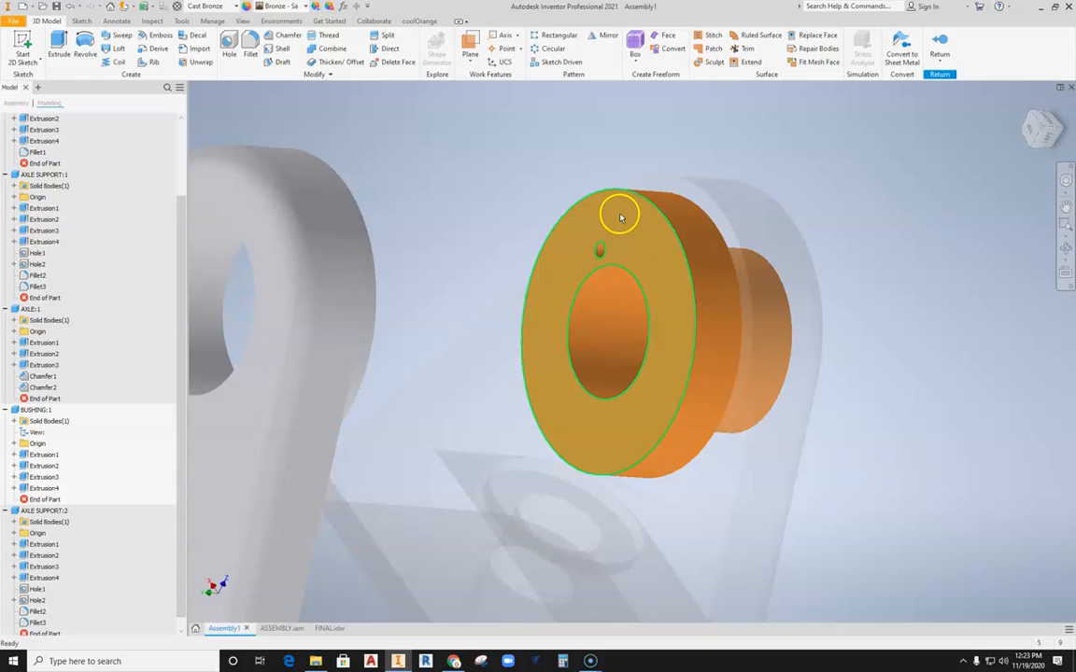
shift+middle_drag(619, 328, 646, 359)
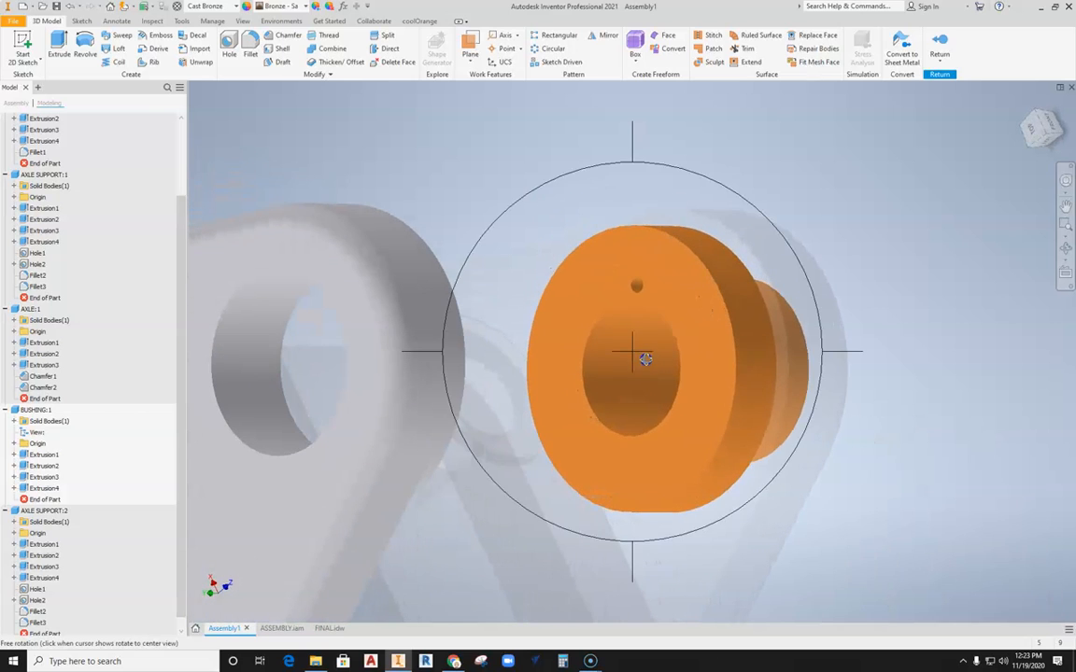
middle_drag(710, 364, 737, 324)
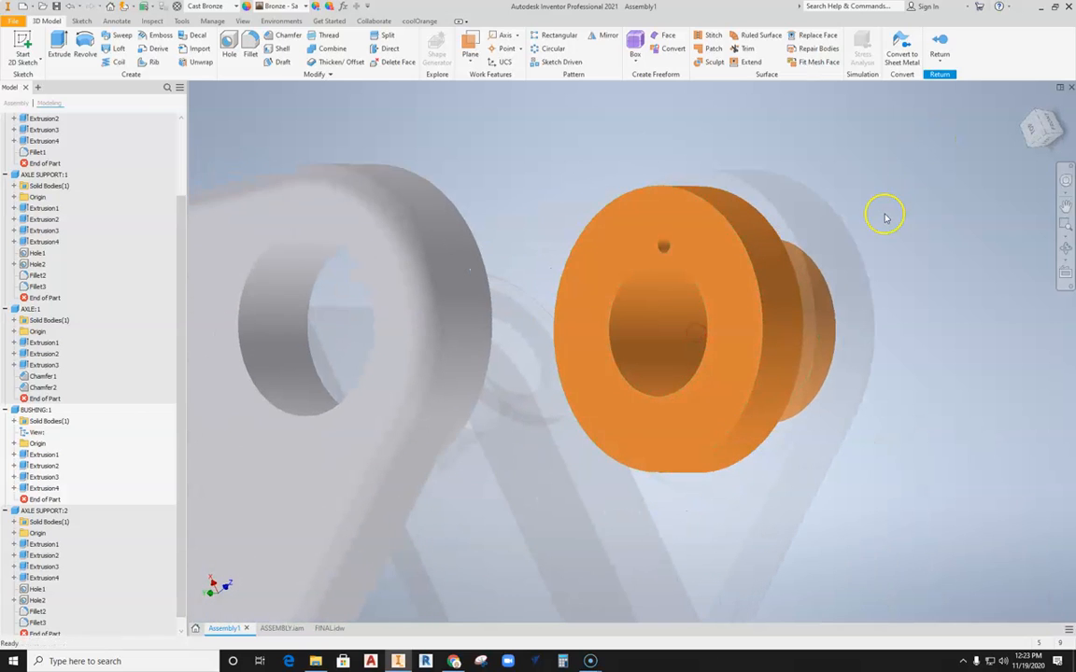
scroll(683, 237, down, 3)
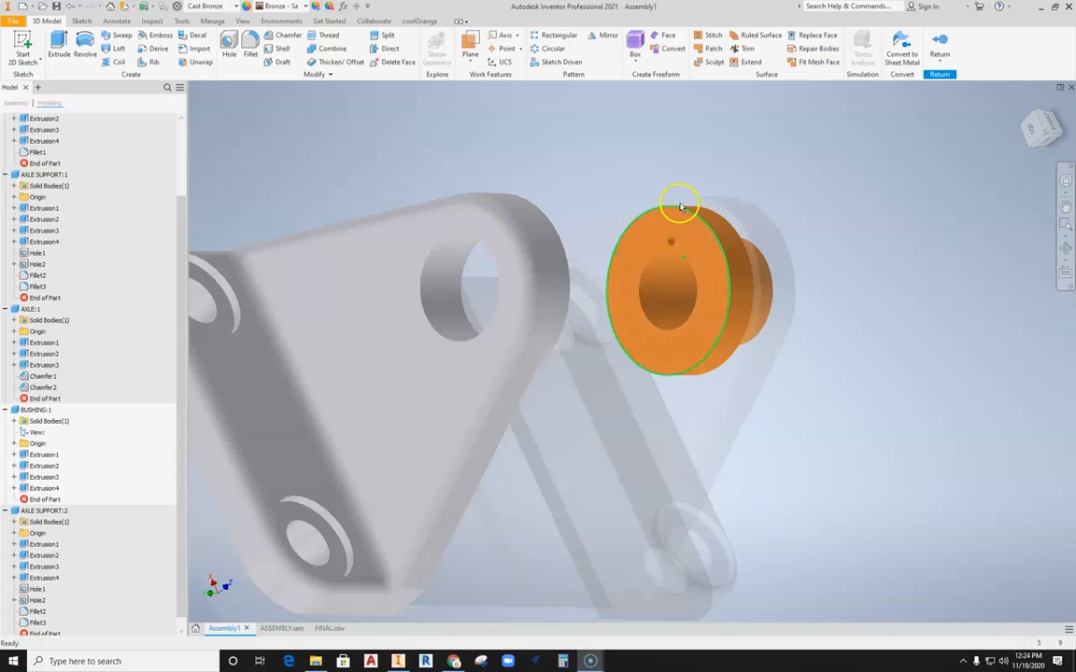
scroll(648, 233, down, 4)
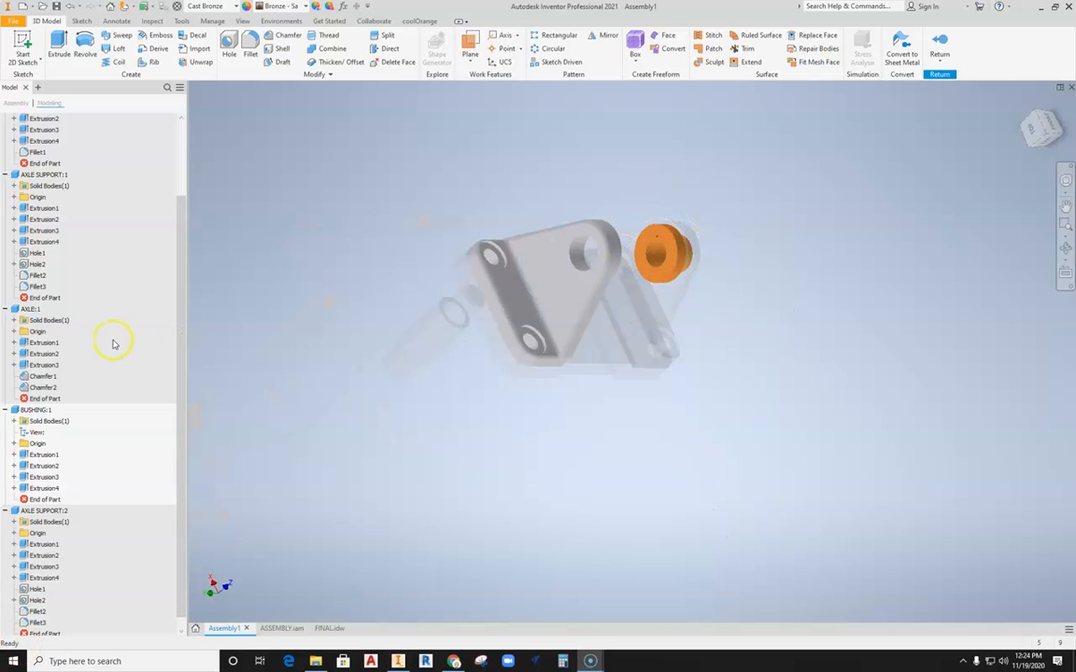
click(938, 44)
Step: Rotate the bushing within its axle support, using the small flange hole to check its rotation
scroll(648, 232, up, 3)
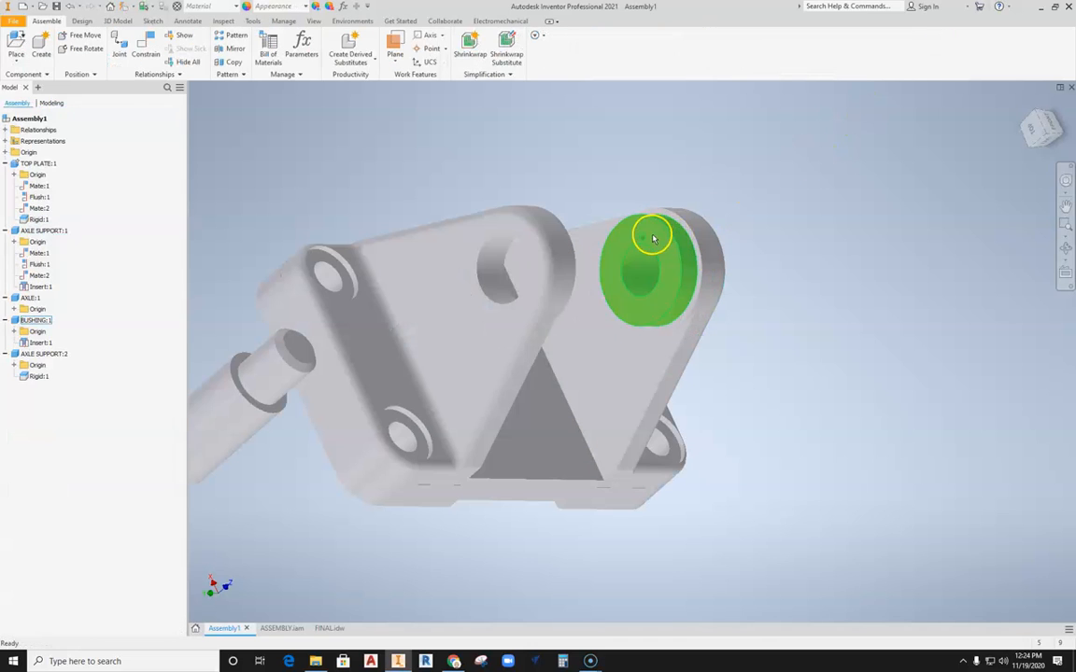
click(629, 233)
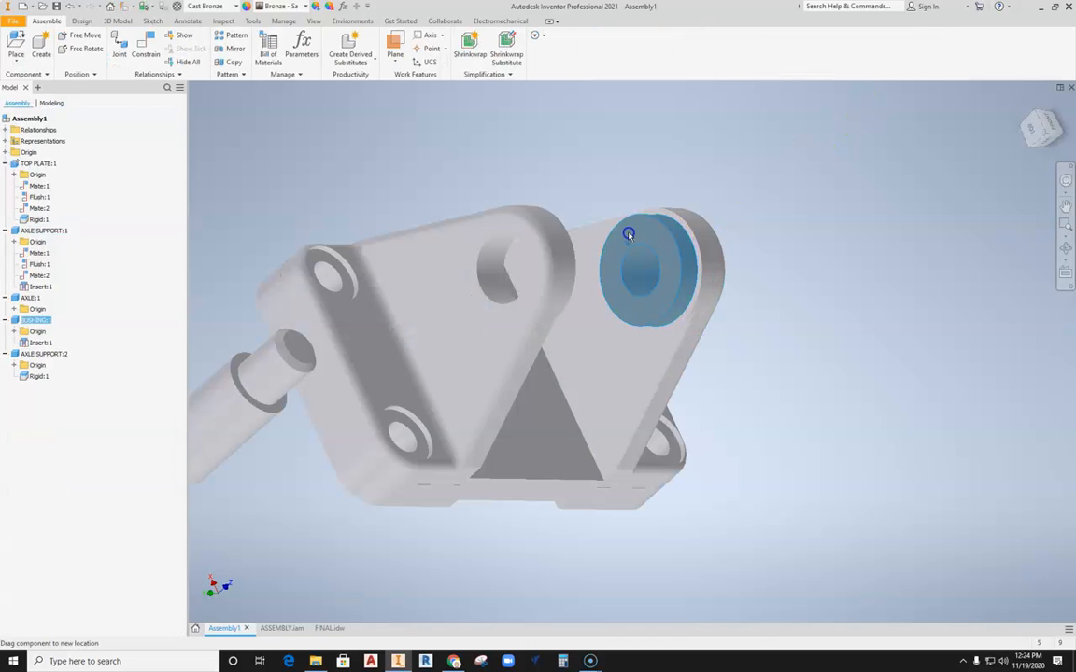
scroll(653, 315, up, 3)
click(654, 315)
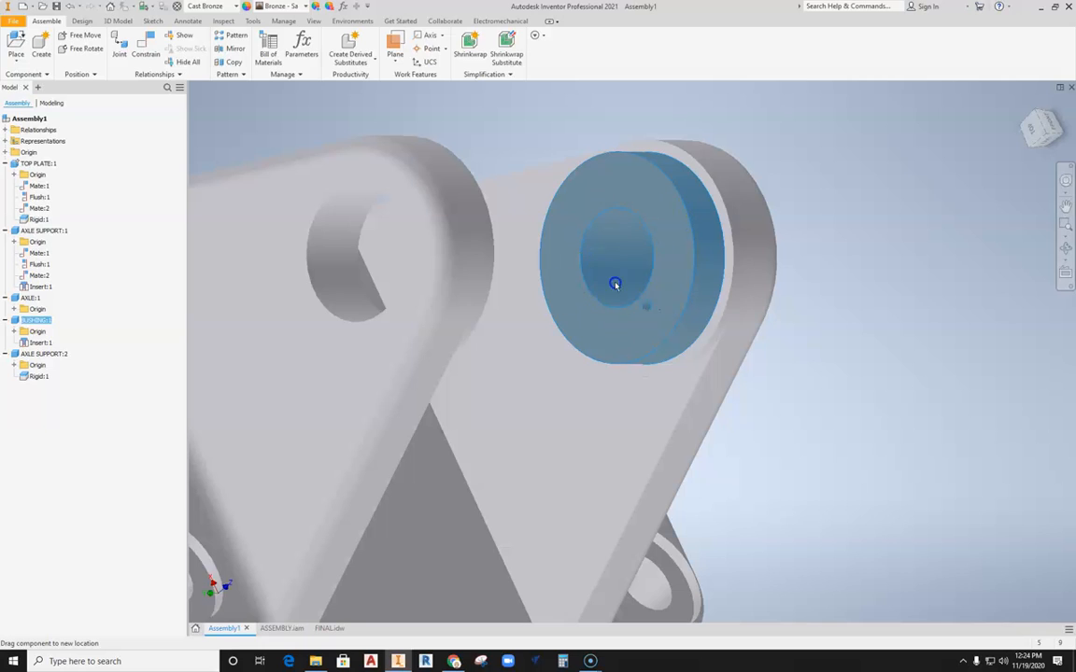
drag(570, 270, 678, 307)
drag(590, 198, 626, 321)
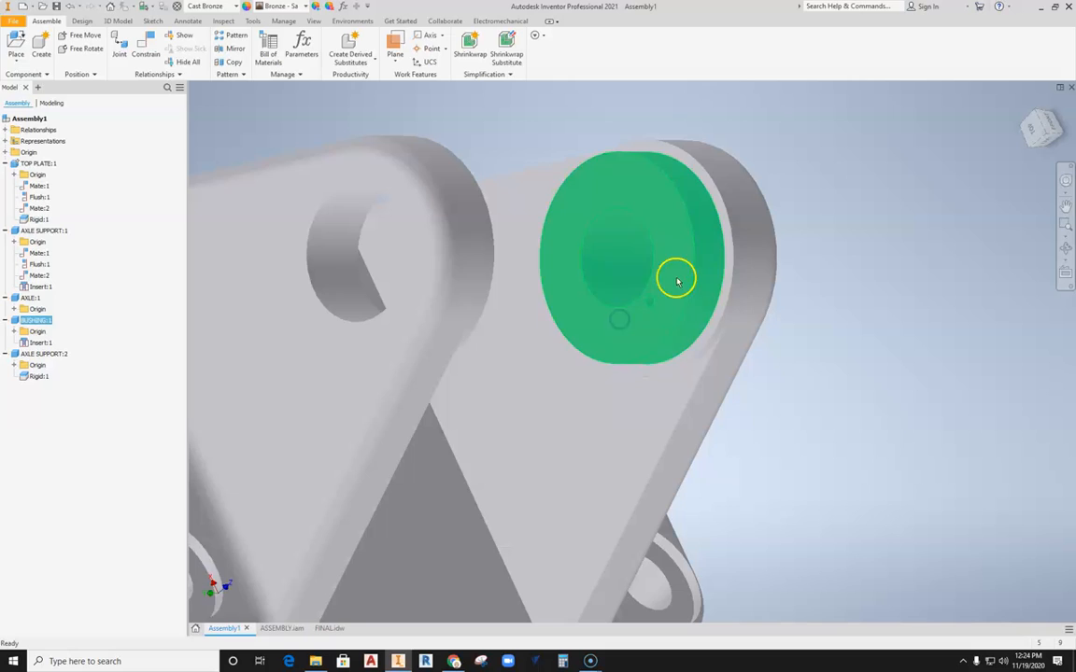
scroll(819, 249, down, 3)
scroll(697, 249, up, 4)
shift+middle_drag(697, 254, 617, 245)
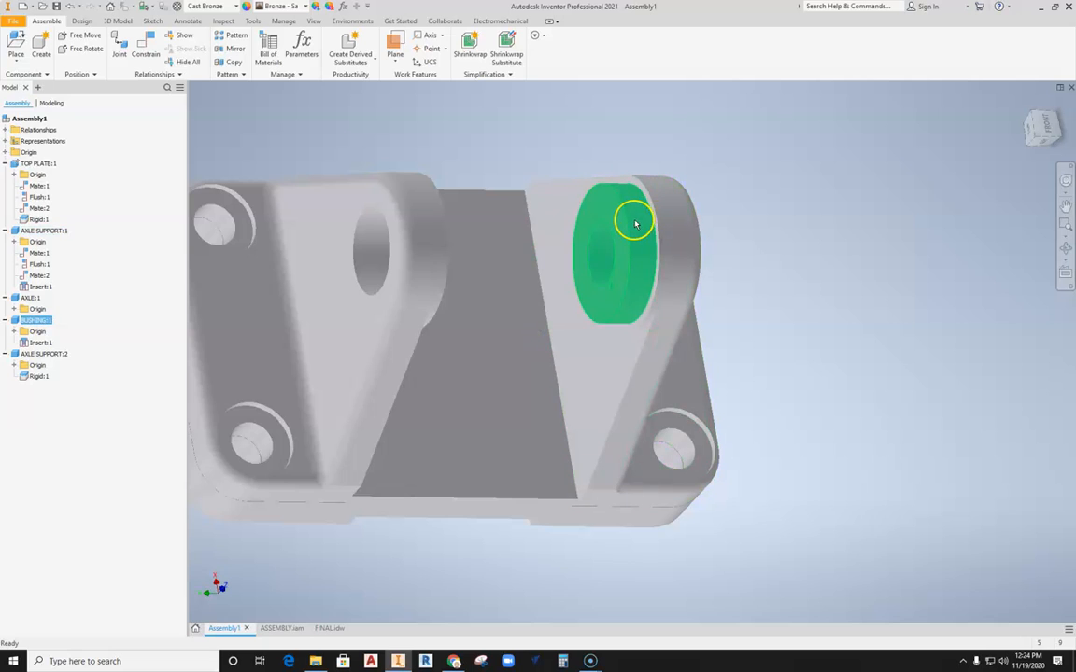
drag(627, 243, 629, 217)
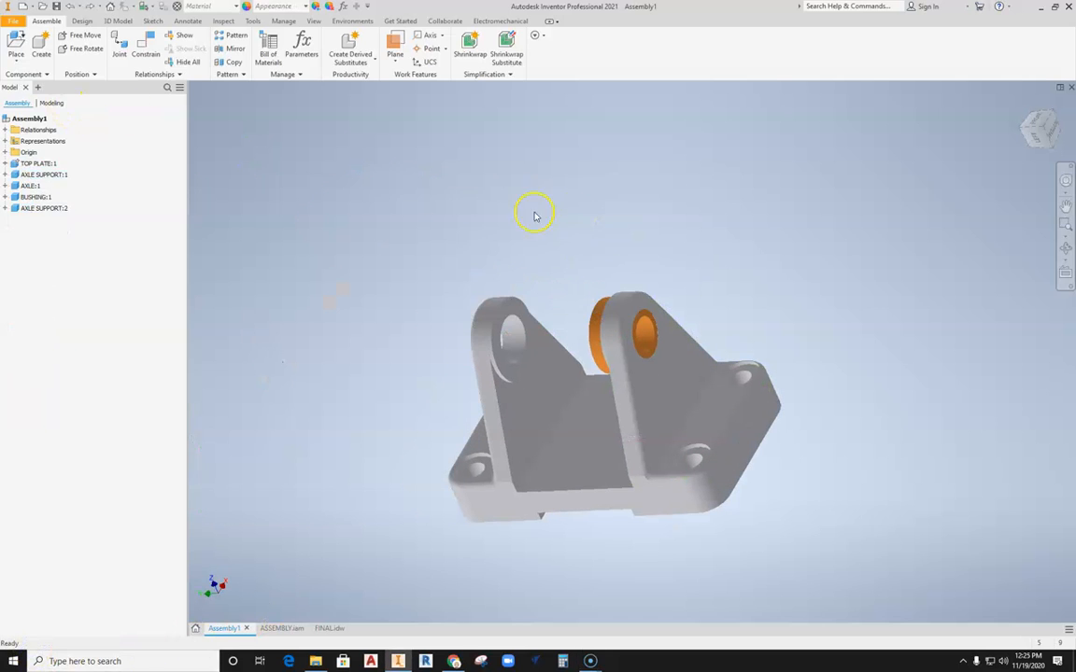
Step: Place a second BUSHING component from the CASTER ASSEMBLY folder in open space above the assembly
click(7, 63)
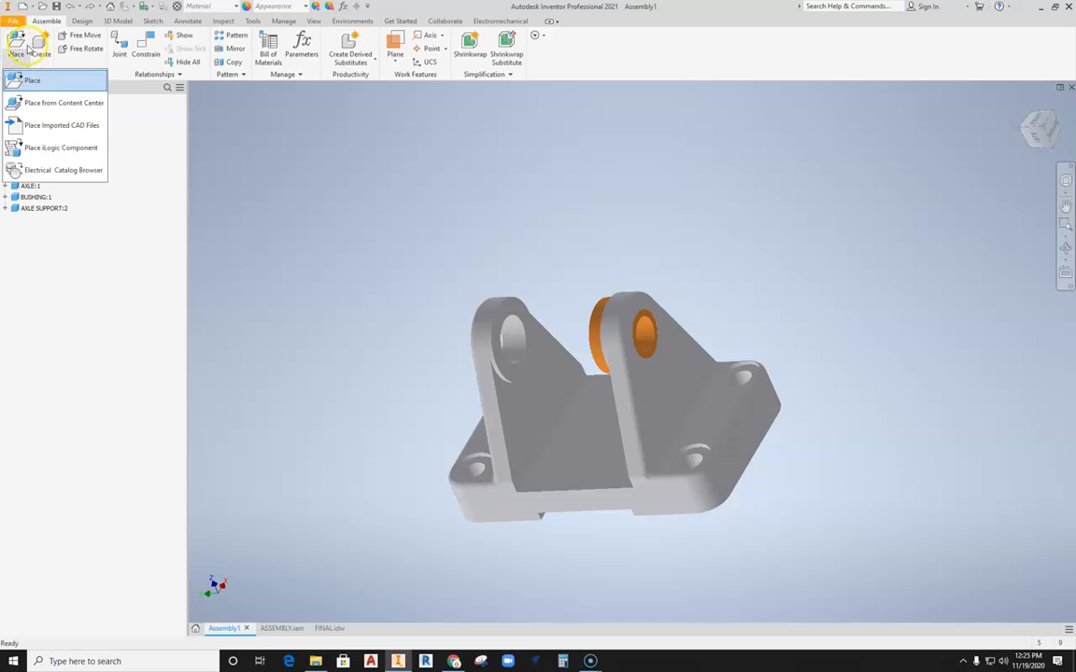
click(23, 80)
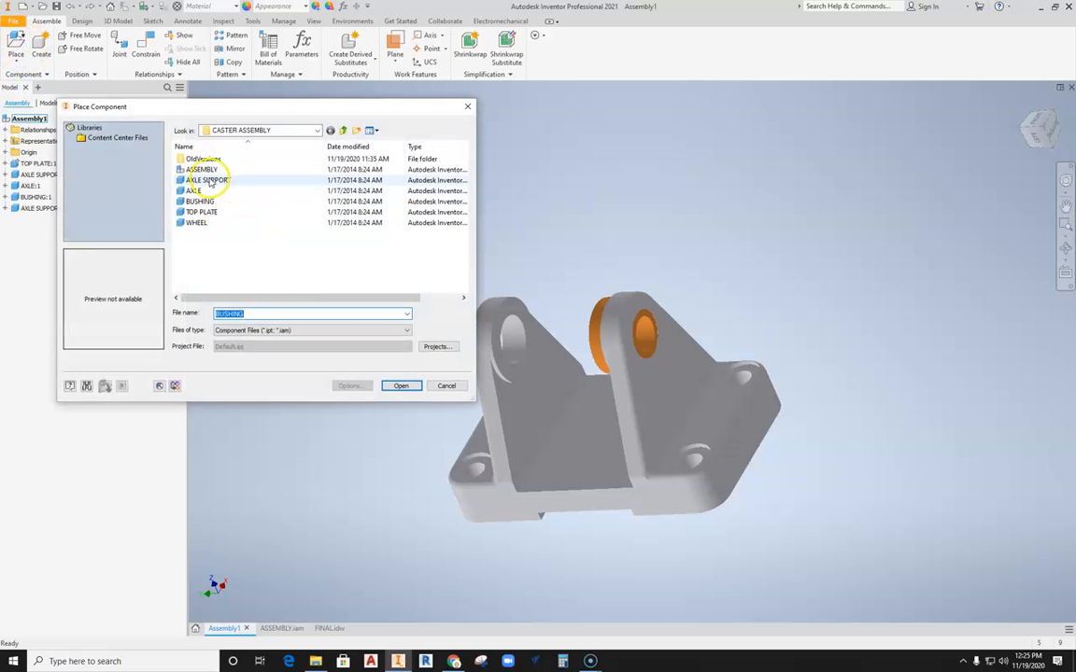
click(200, 203)
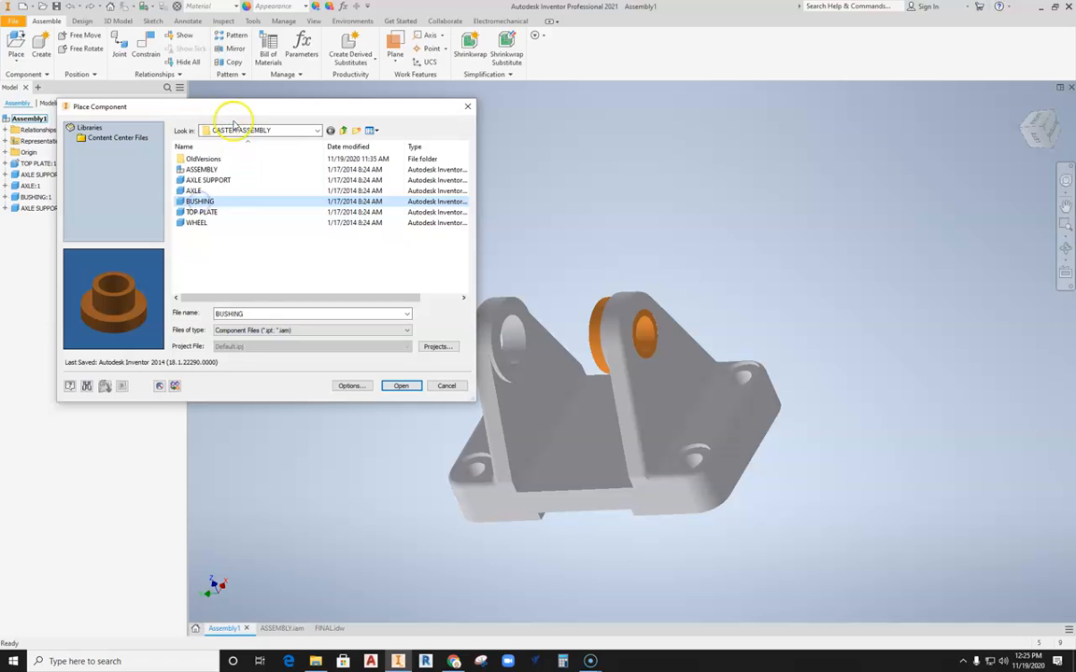
click(400, 385)
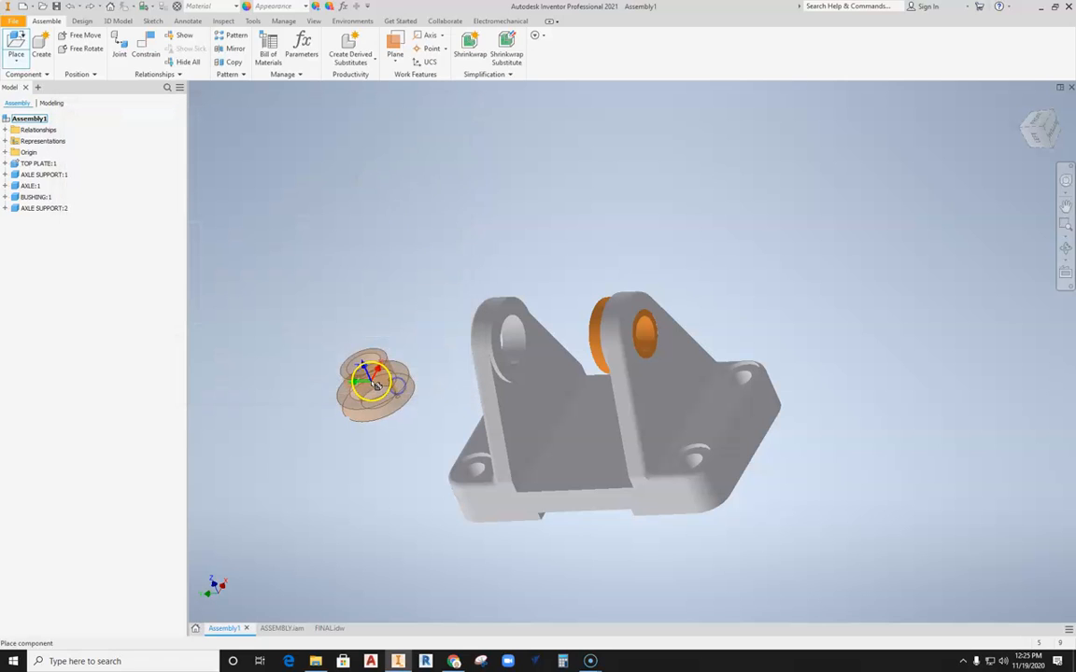
click(463, 225)
right_click(463, 229)
click(492, 224)
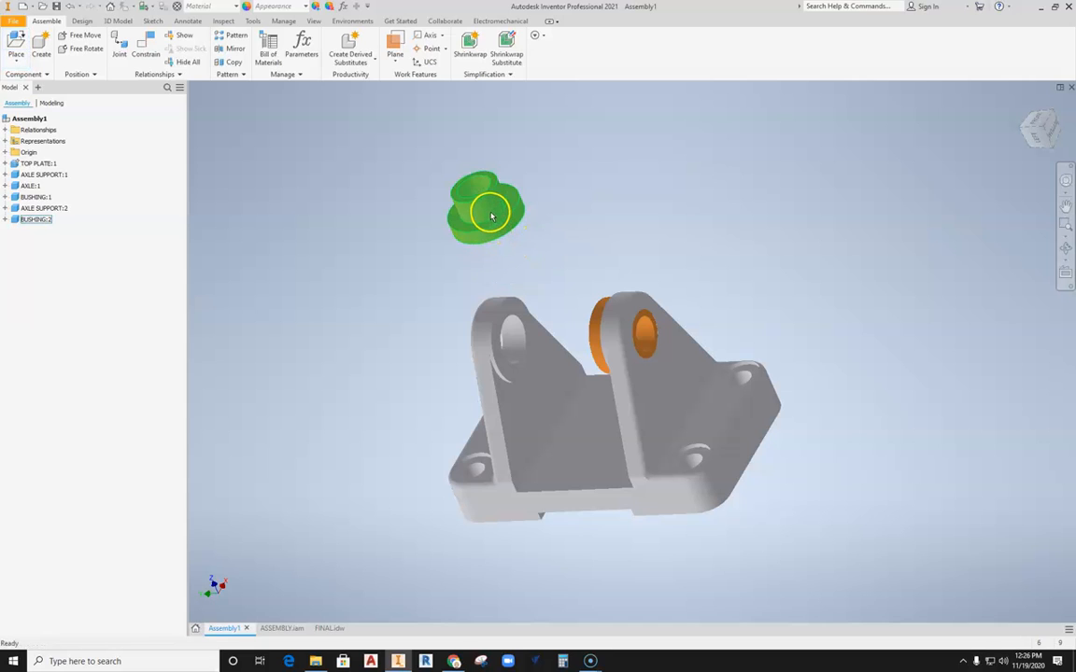
Step: Start a Rotational joint connecting the center of the second bushing's narrow end to the outer hole center of the empty axle support
middle_drag(486, 232, 478, 275)
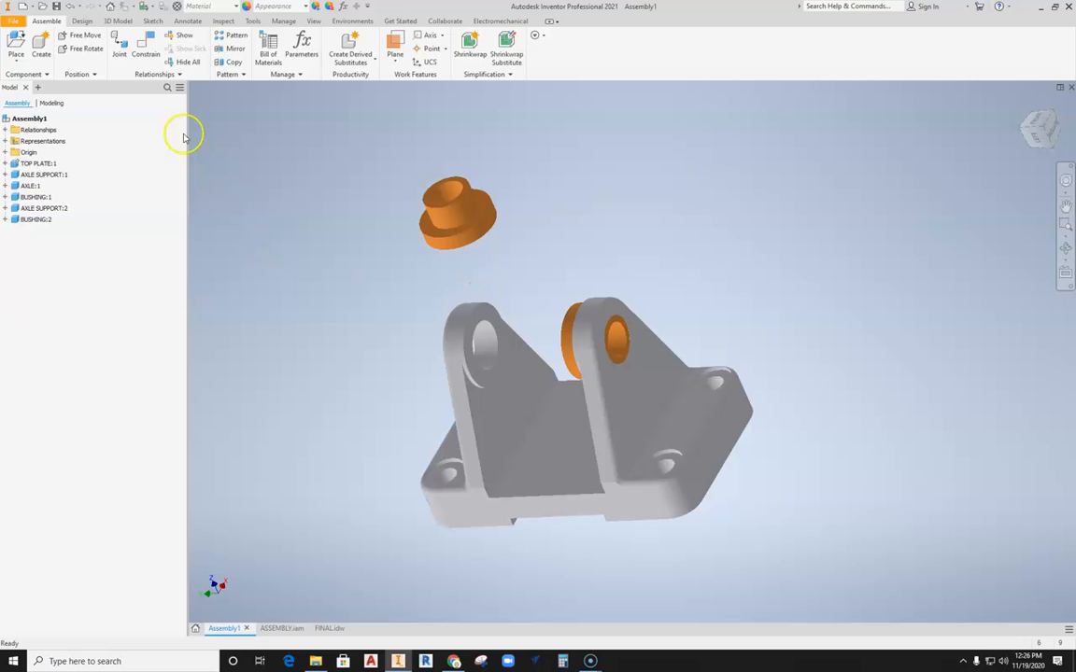
click(126, 60)
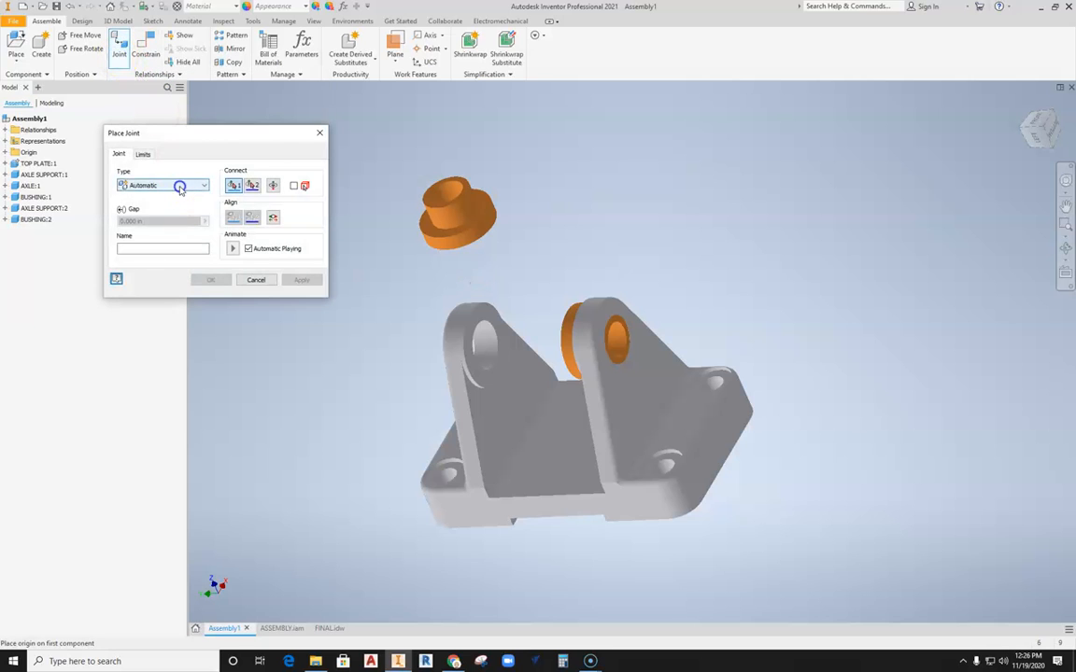
click(181, 187)
click(156, 215)
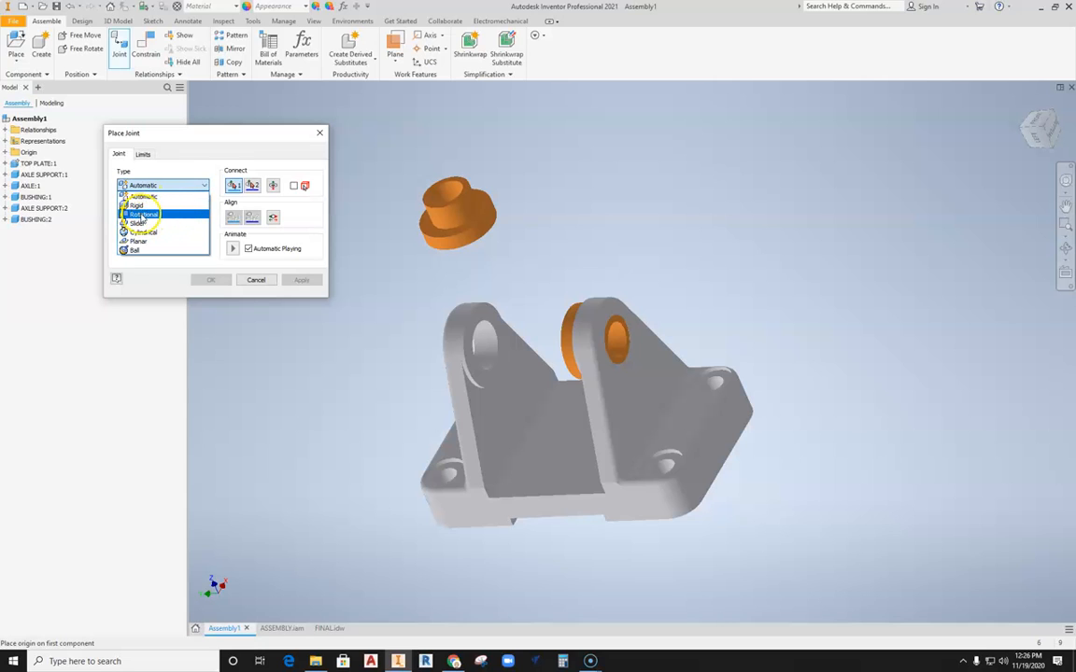
scroll(453, 196, up, 3)
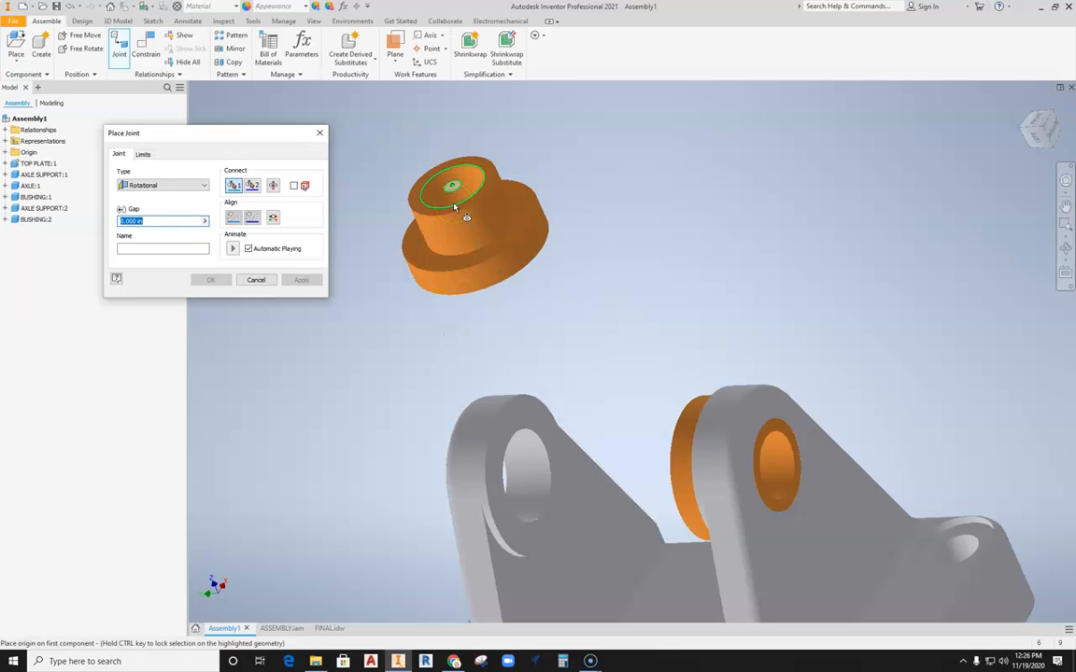
click(454, 191)
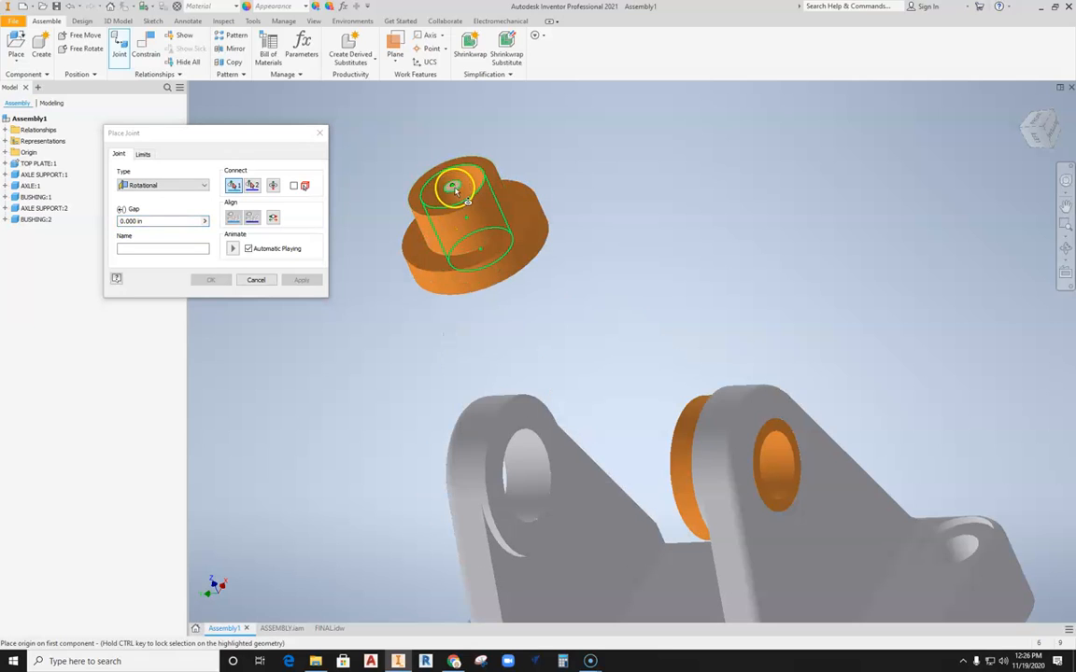
shift+middle_drag(472, 312, 531, 322)
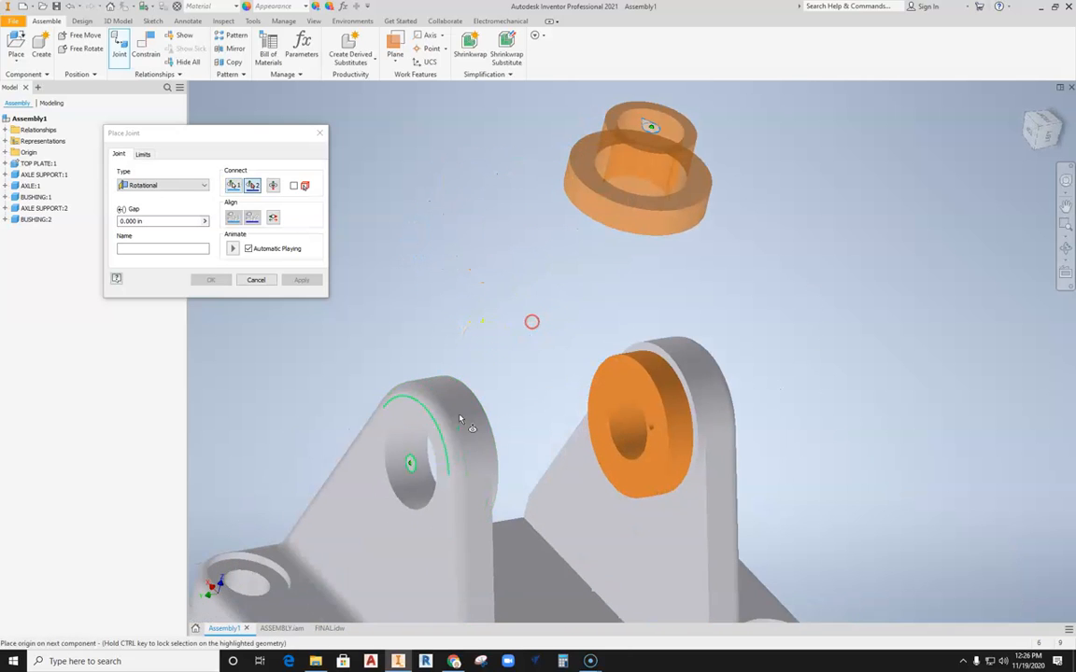
click(397, 473)
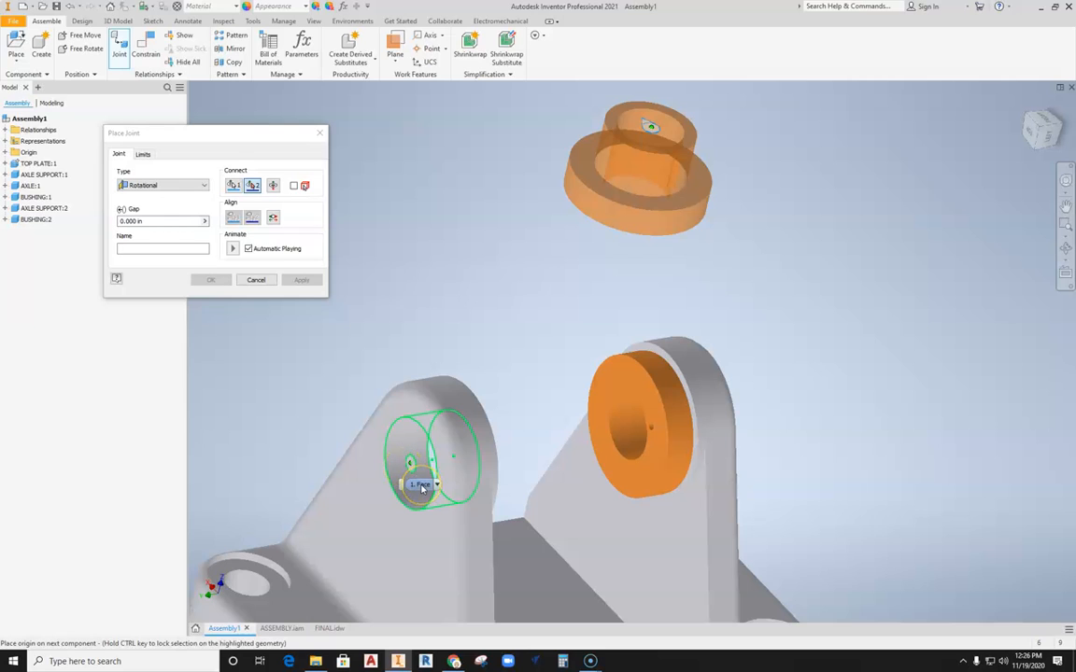
click(408, 467)
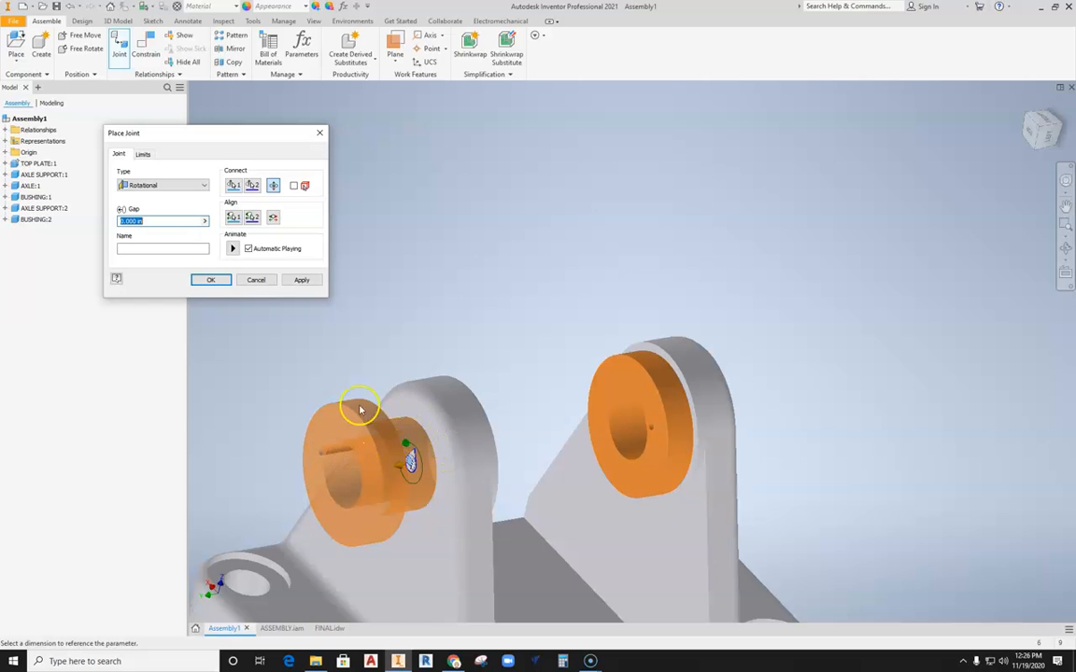
Step: Flip the joint so the second bushing's flange sits on the inner side of the support, and apply it
click(273, 218)
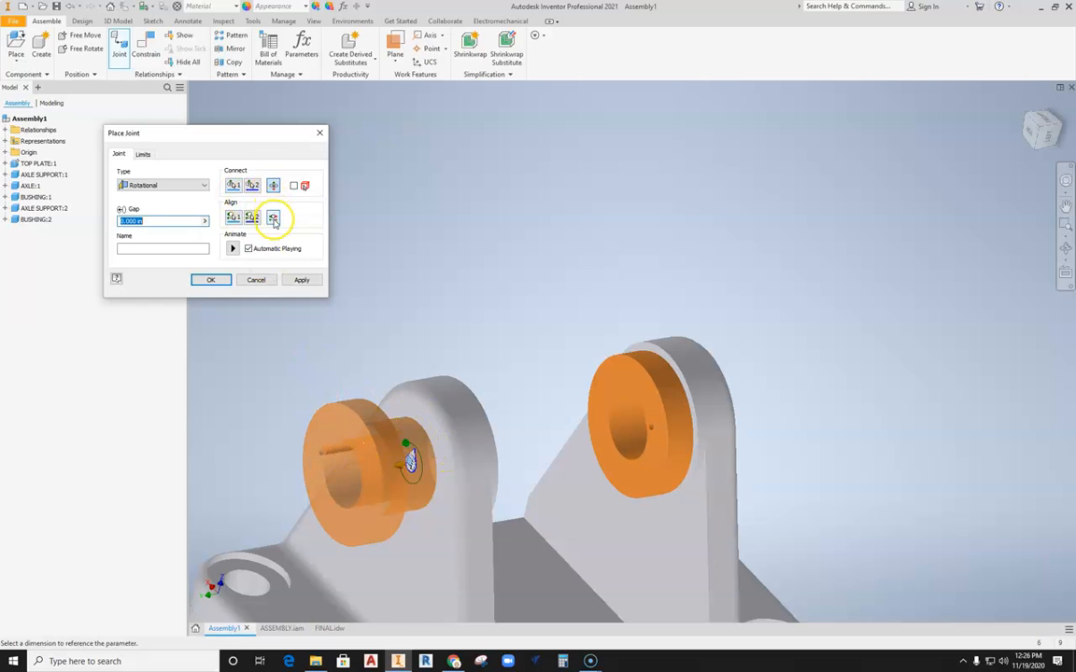
click(273, 186)
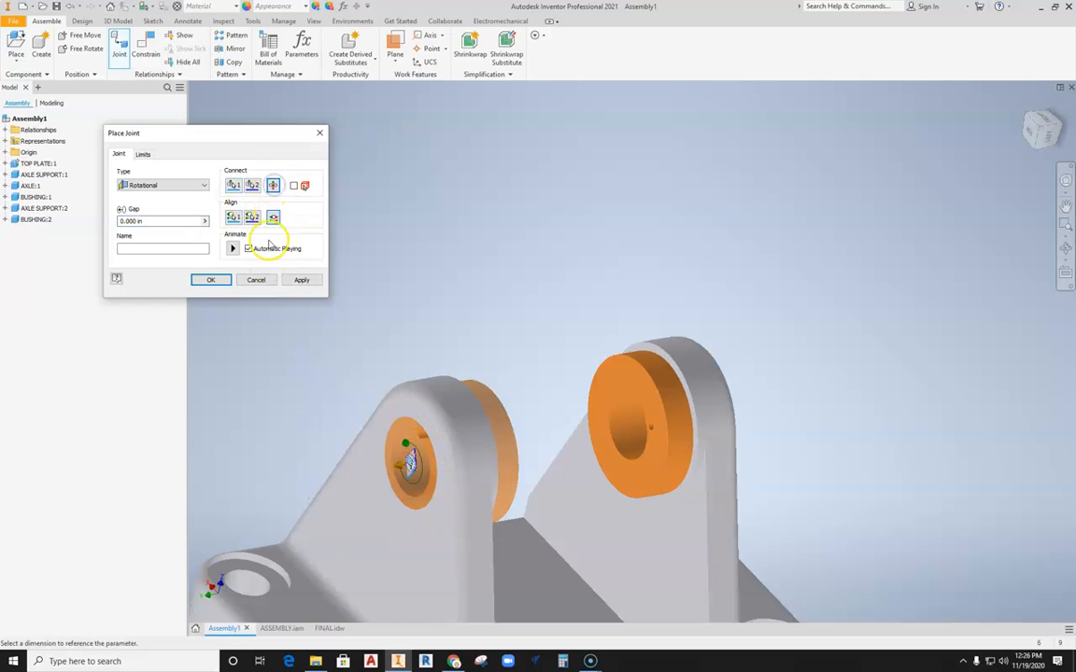
click(272, 187)
click(308, 281)
middle_drag(434, 313, 476, 221)
click(257, 279)
Step: Rotate the second bushing in its axle support to check that it turns
middle_drag(557, 193, 538, 189)
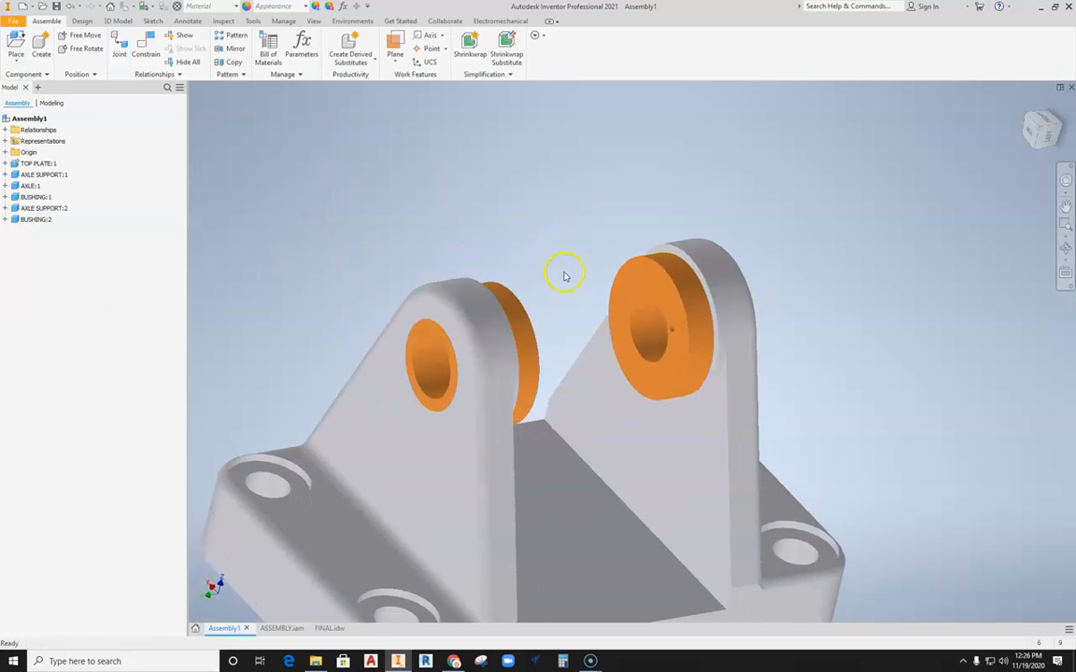
shift+middle_drag(512, 327, 387, 342)
scroll(654, 396, up, 2)
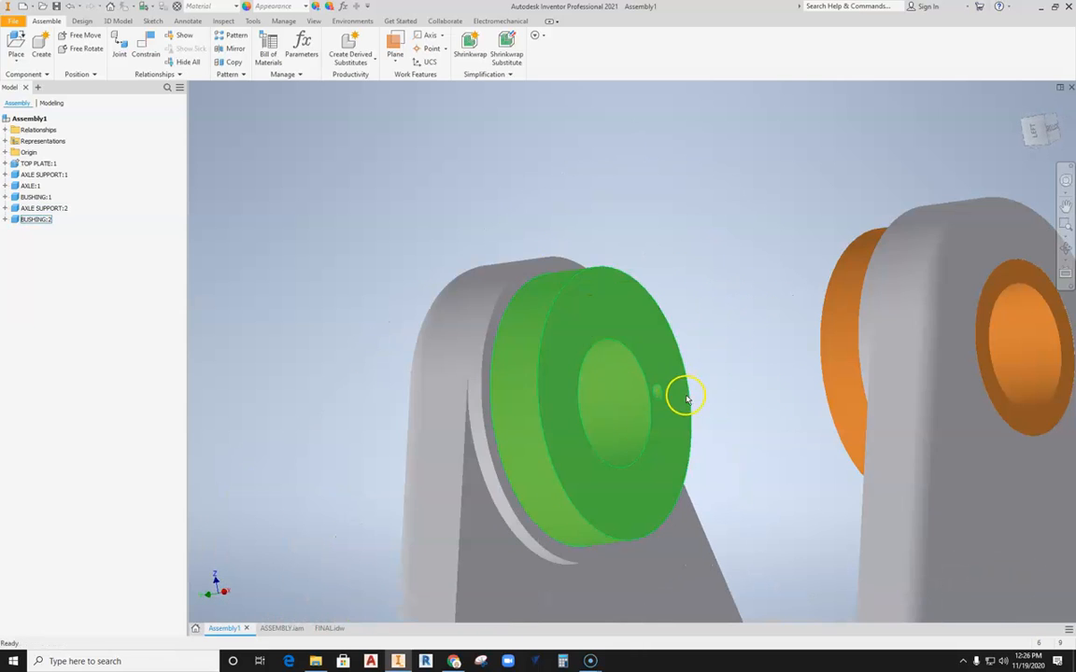
click(653, 467)
drag(671, 350, 551, 408)
drag(651, 317, 597, 467)
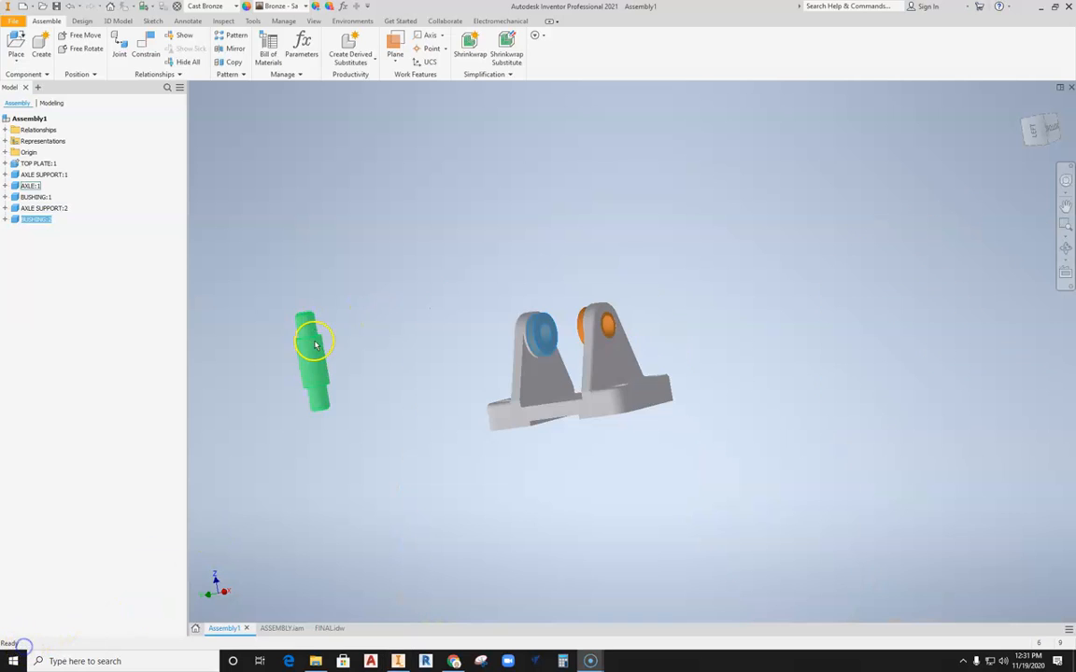
scroll(308, 336, up, 2)
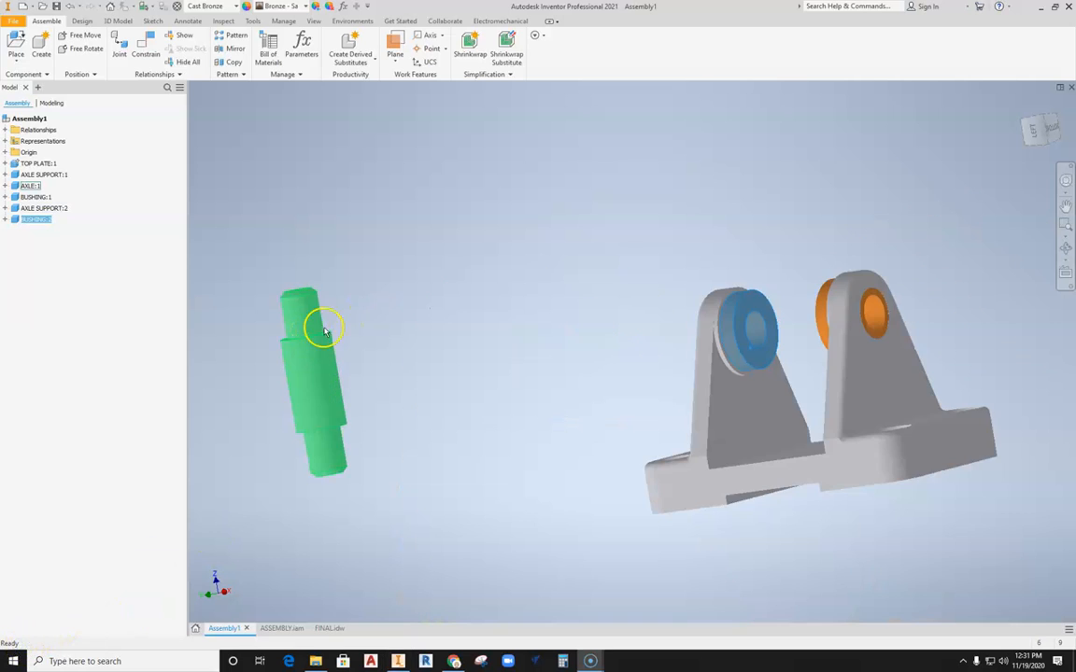
middle_drag(313, 314, 344, 270)
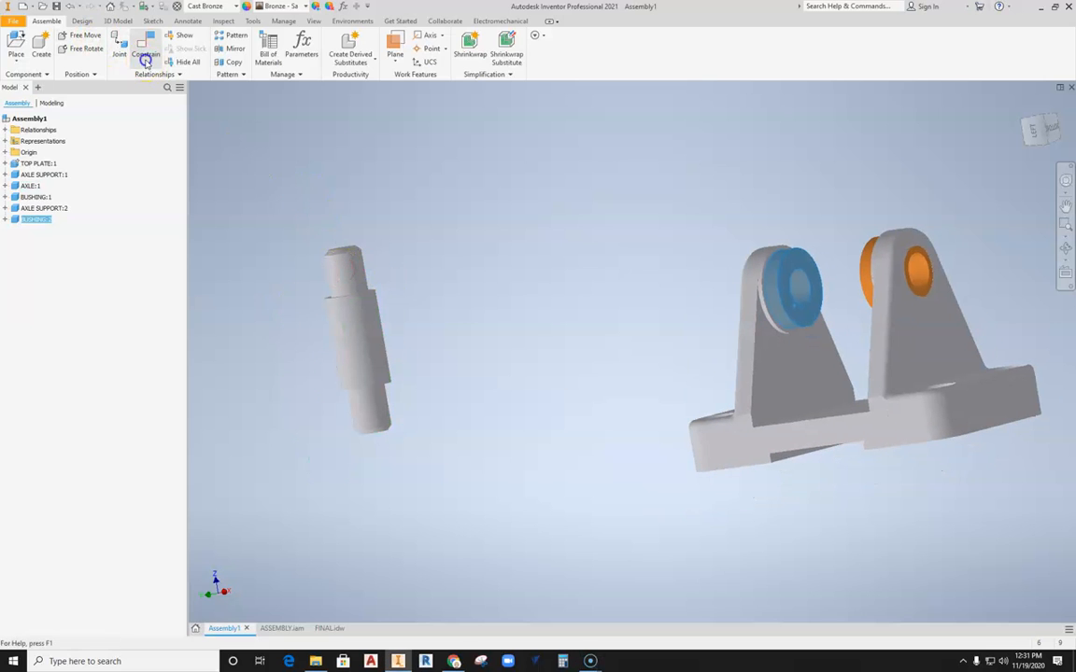
click(145, 58)
click(696, 20)
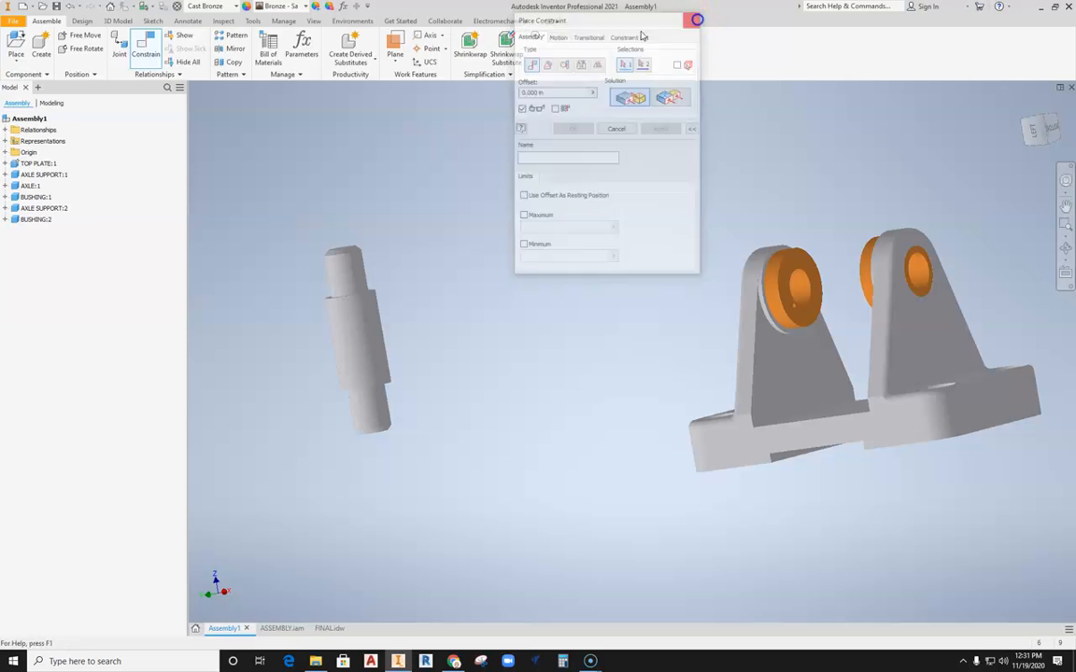
click(120, 52)
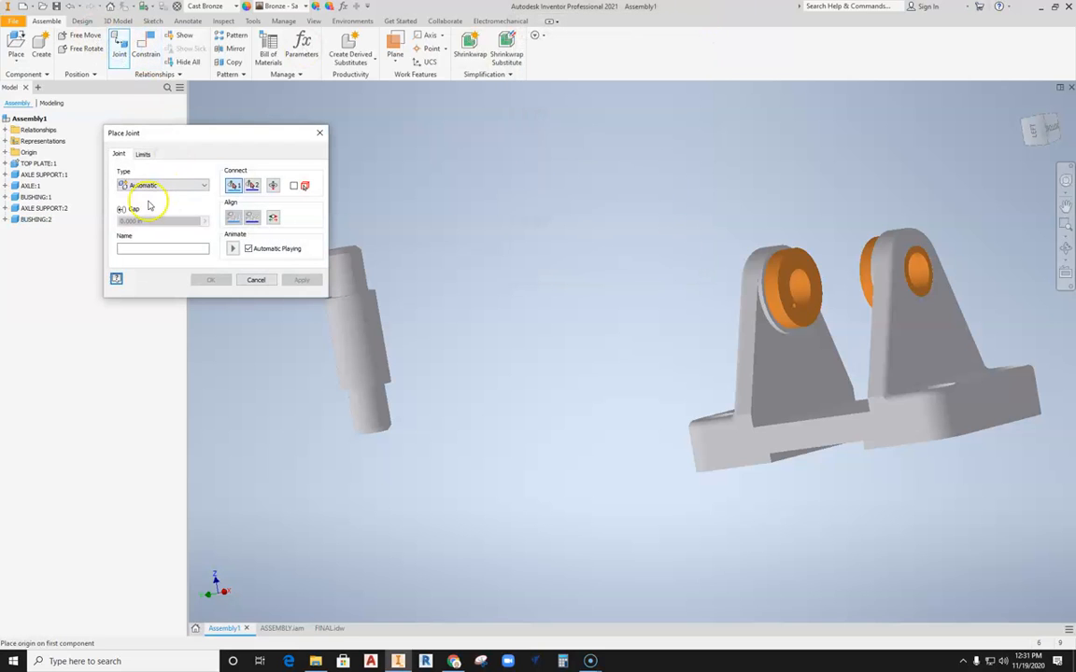
click(159, 185)
click(146, 206)
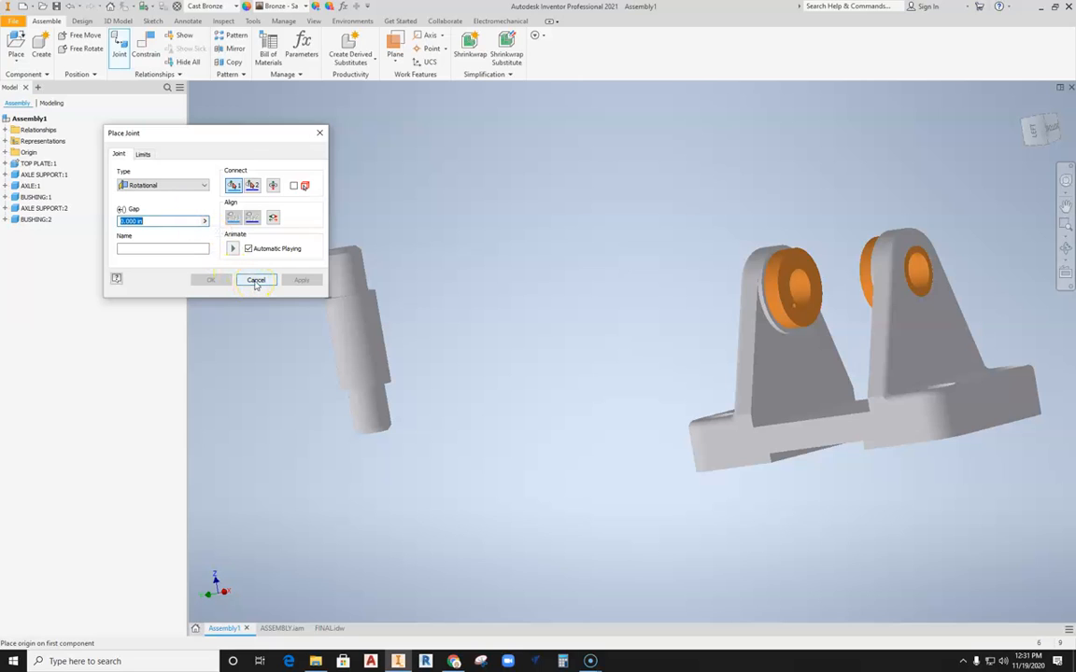
click(255, 280)
Step: Start an Insert constraint with the circular shoulder edge of the axle's thick middle section as the first selection
click(144, 51)
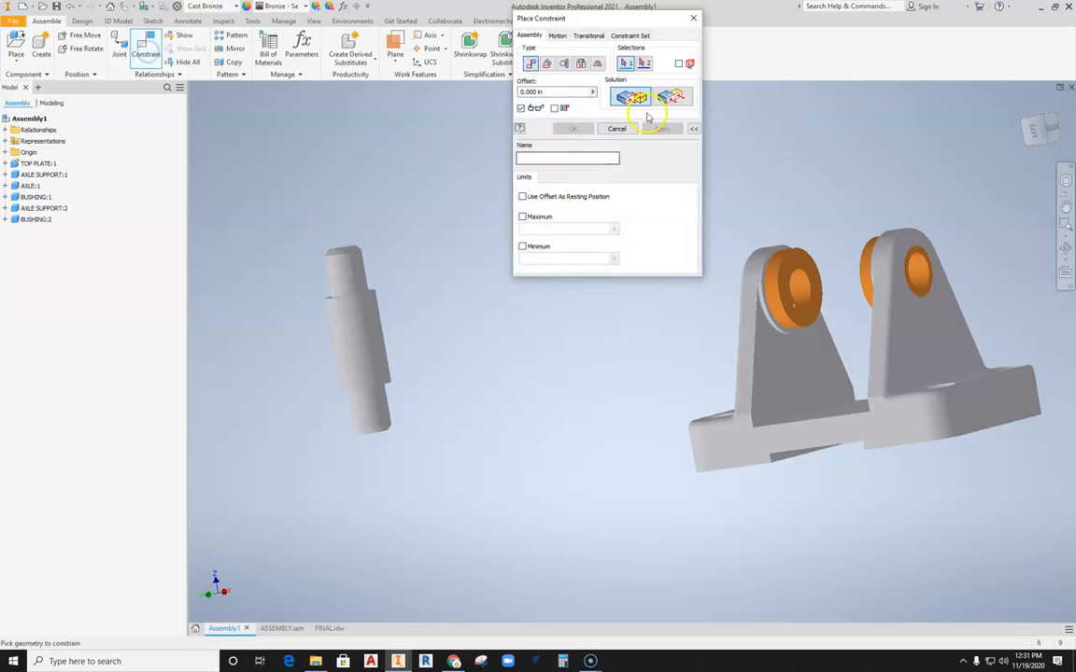
click(578, 63)
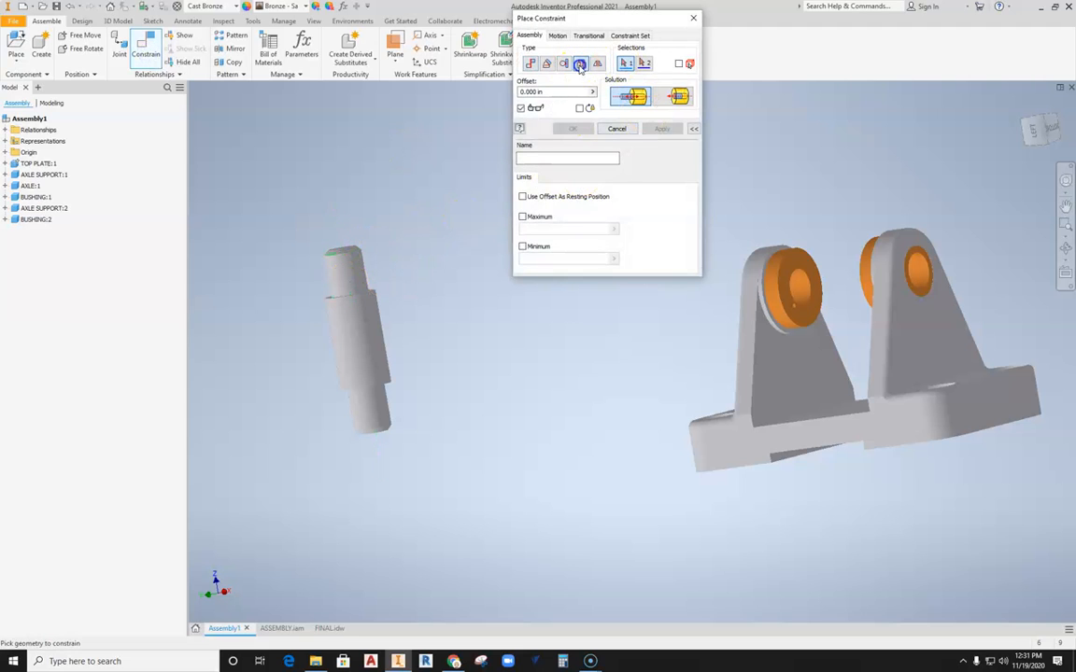
scroll(414, 266, down, 3)
middle_drag(363, 269, 415, 279)
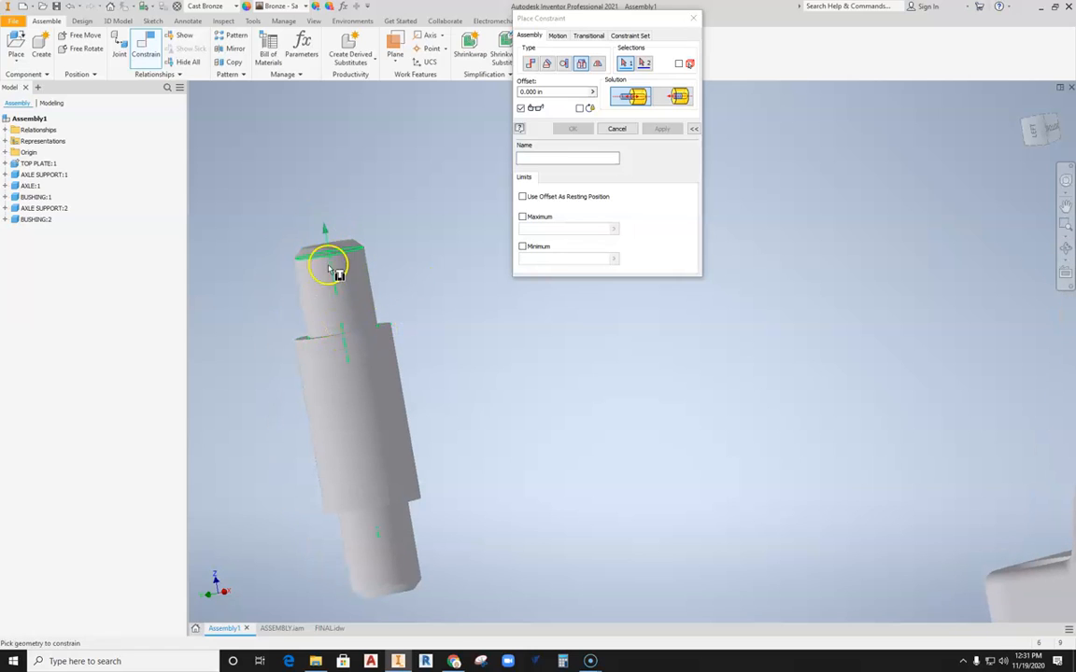
click(340, 338)
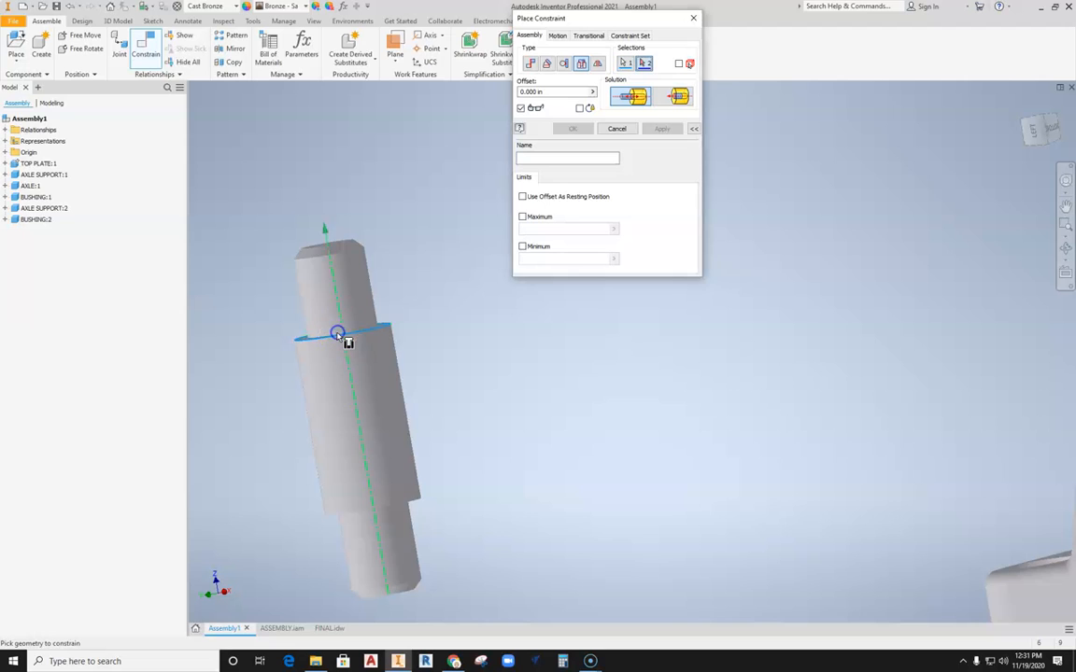
Step: Select the hole edge on the inner flange face of one bushing as the Insert constraint's second selection
scroll(344, 336, up, 4)
middle_drag(523, 361, 420, 353)
key(F4)
shift+middle_drag(567, 359, 713, 374)
scroll(607, 312, down, 4)
middle_drag(612, 315, 607, 397)
scroll(608, 404, down, 5)
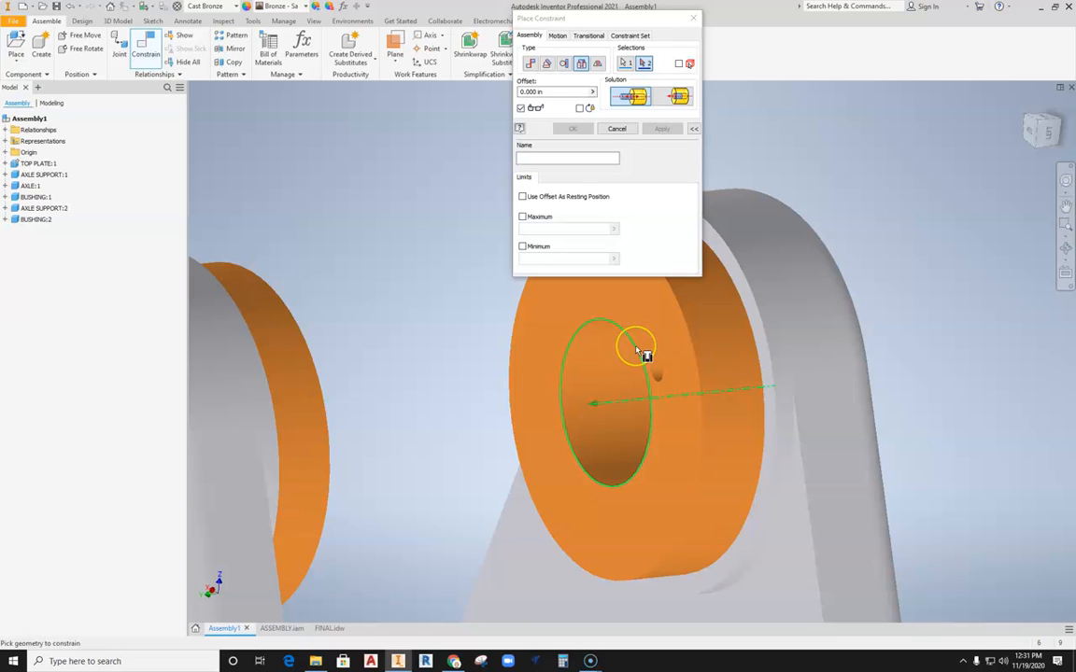
click(638, 352)
scroll(631, 353, up, 5)
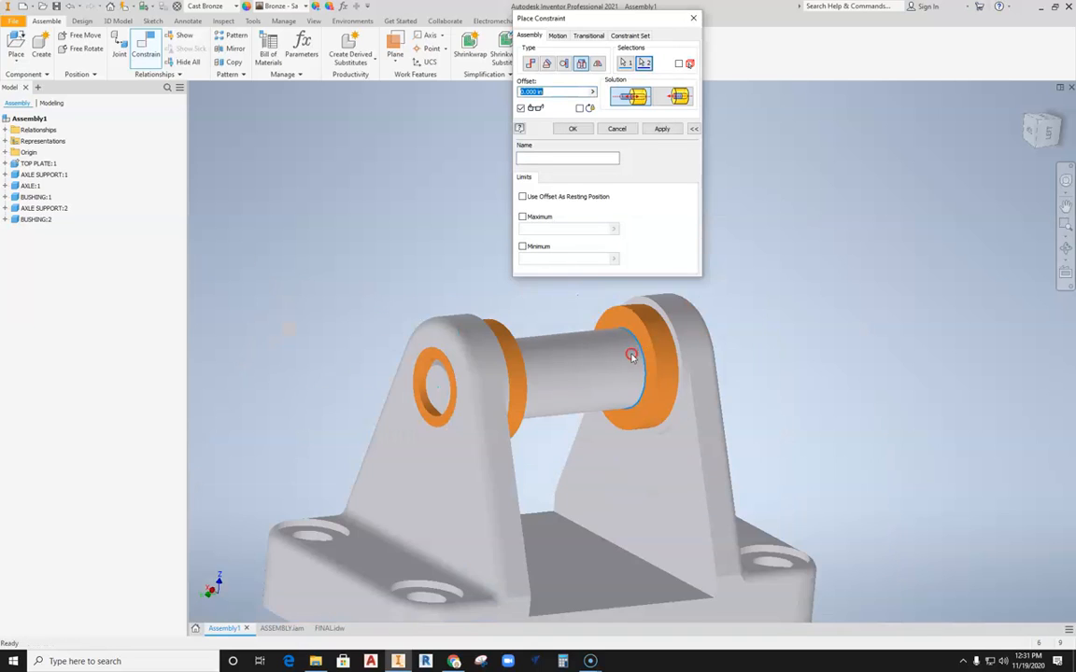
Step: Apply the axle's Insert constraint with a 0.000 in offset, checking the axle's fit between the bushings from the left view
click(1044, 132)
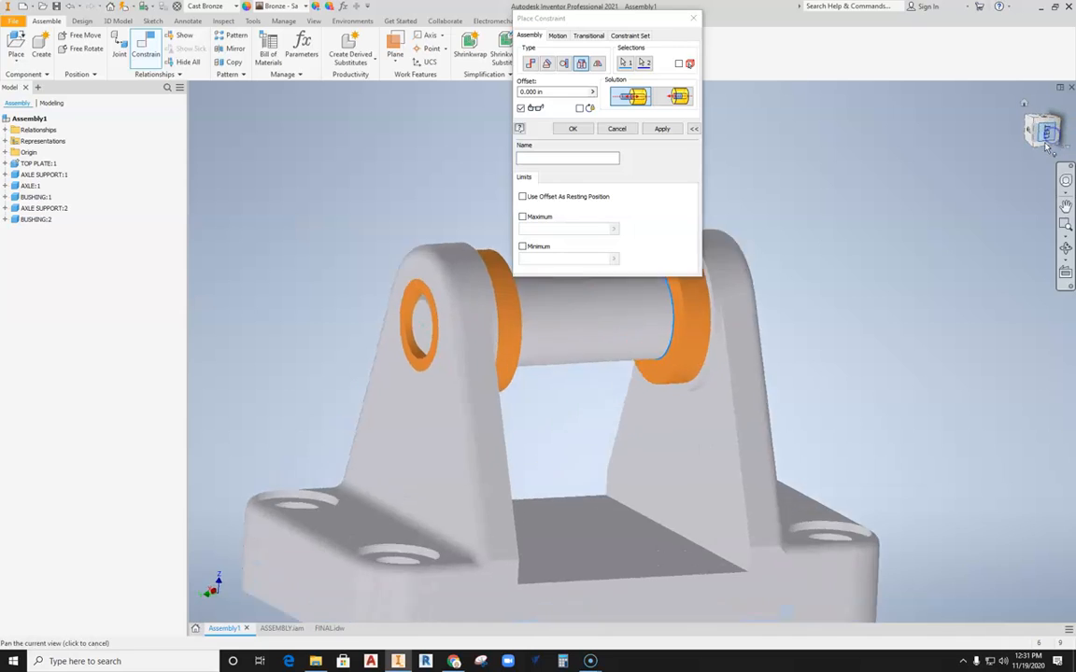
middle_drag(861, 391, 584, 471)
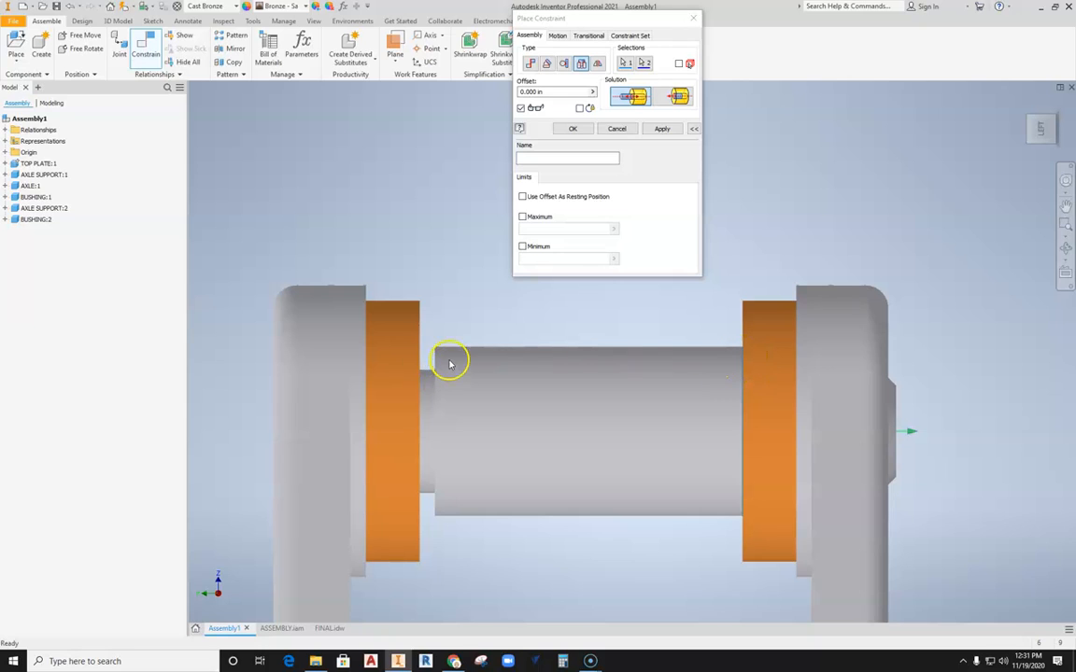
click(520, 90)
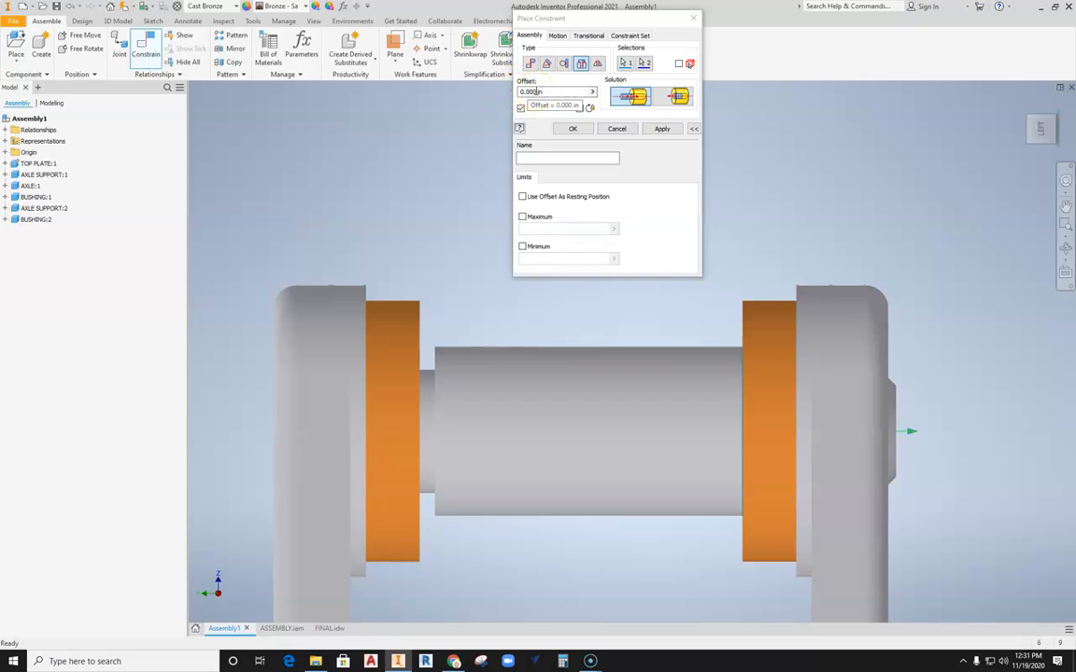
click(659, 130)
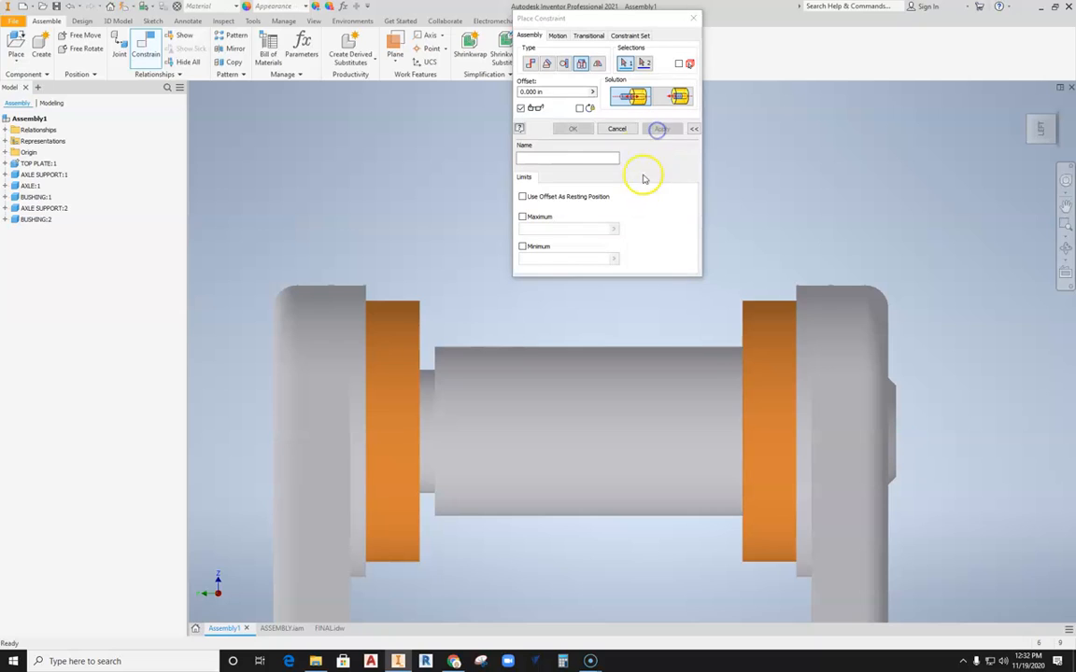
click(624, 130)
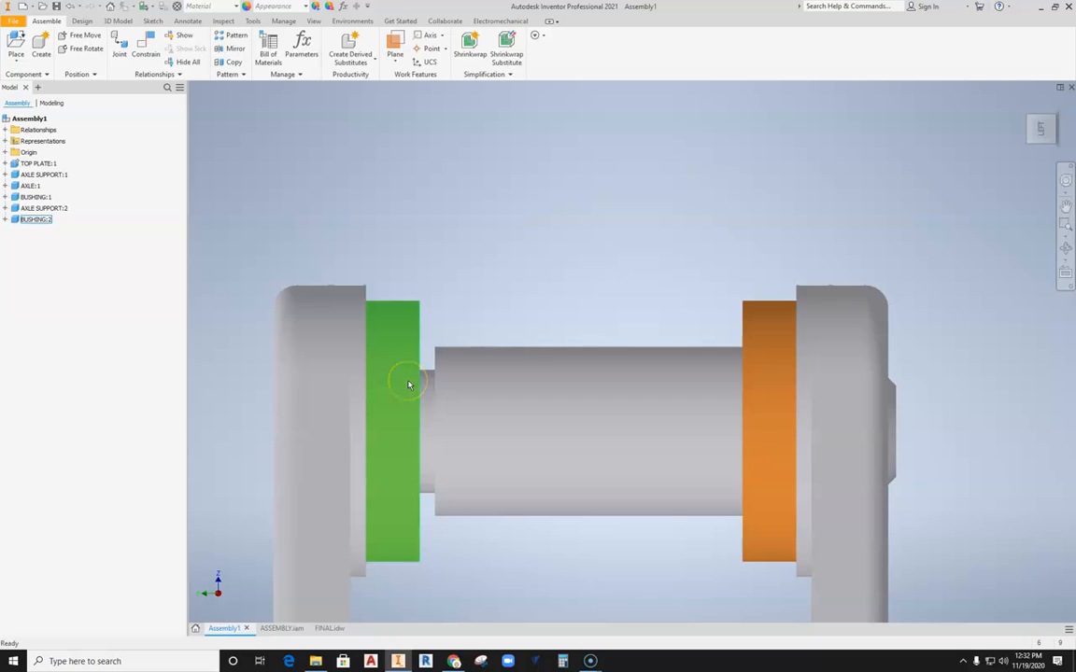
click(435, 362)
middle_drag(510, 352, 497, 262)
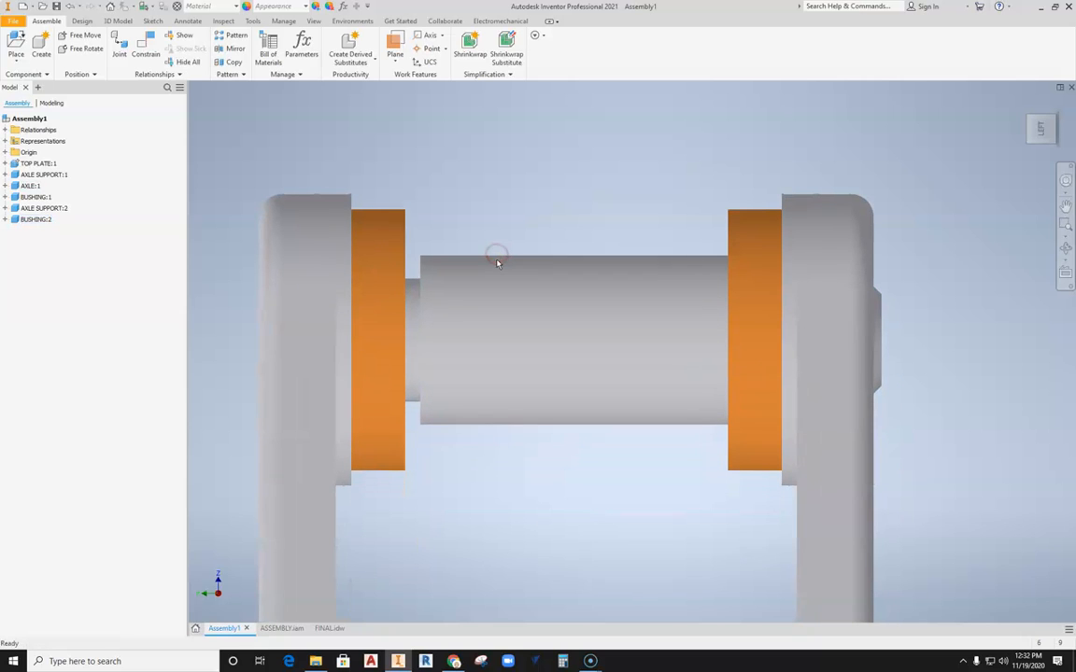
Step: Add a new sheet with the FORM 5 title block to FINAL.idw, leaving its prompted text empty
click(329, 630)
right_click(56, 294)
click(83, 324)
click(305, 233)
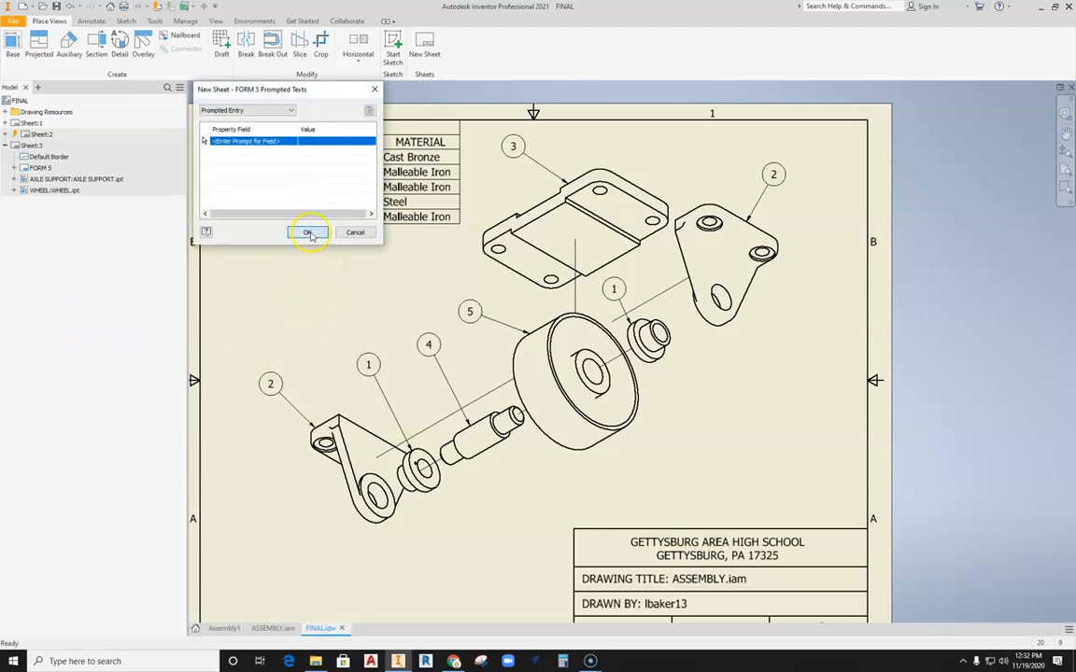
Step: Start a base view of Assembly1 on the new sheet, saving the assembly as Assembly 77 in the 4 MULTI VIEW DRWING folder
click(13, 43)
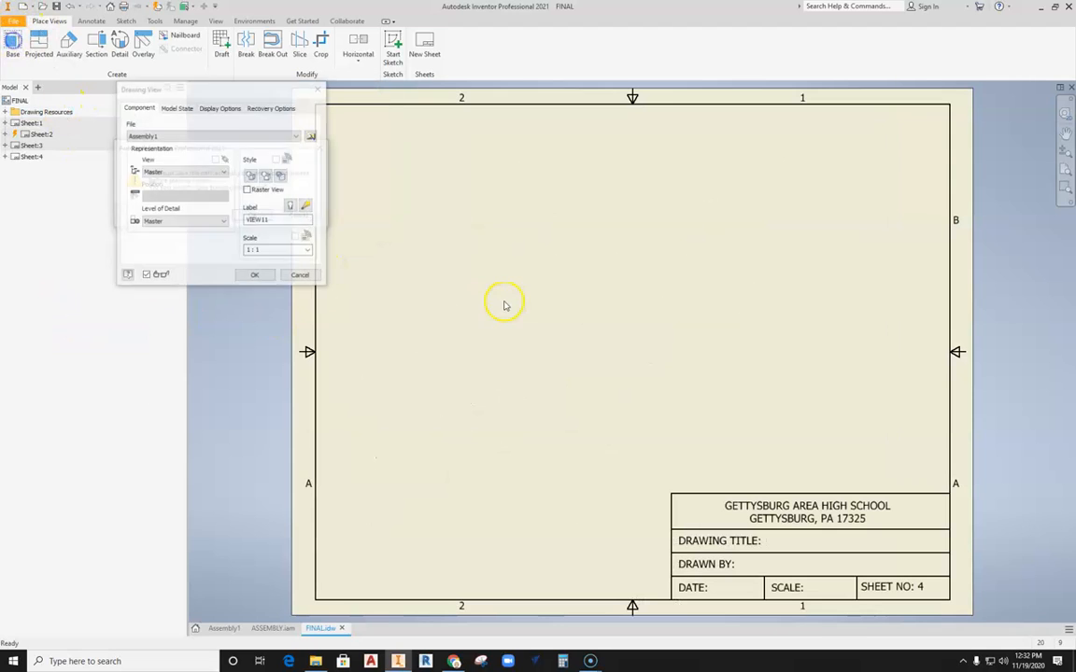
click(267, 216)
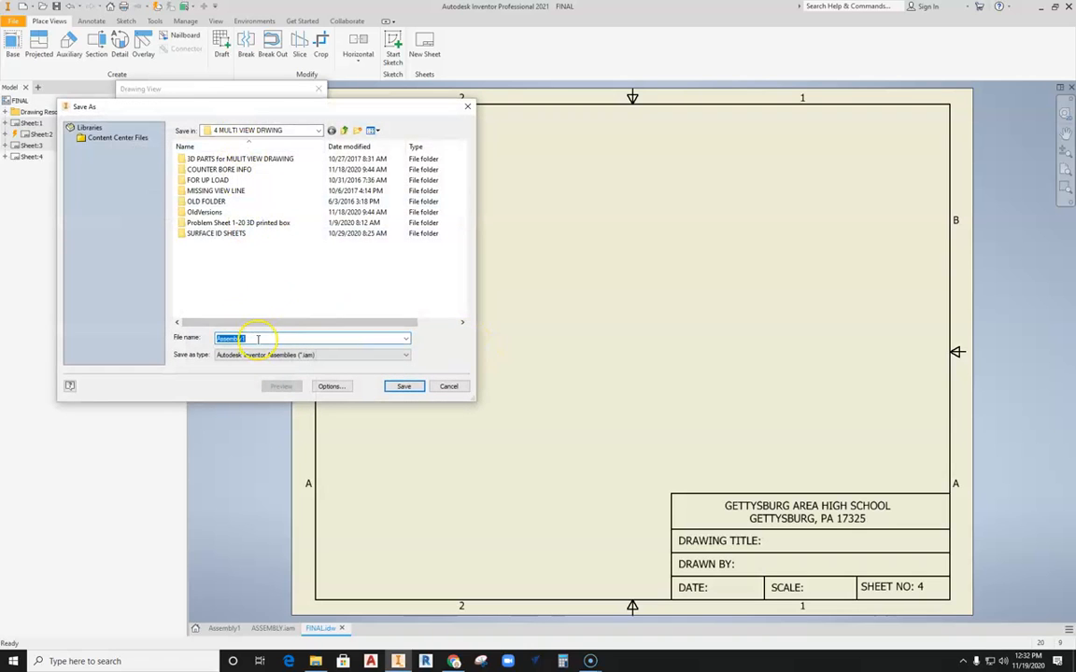
click(312, 131)
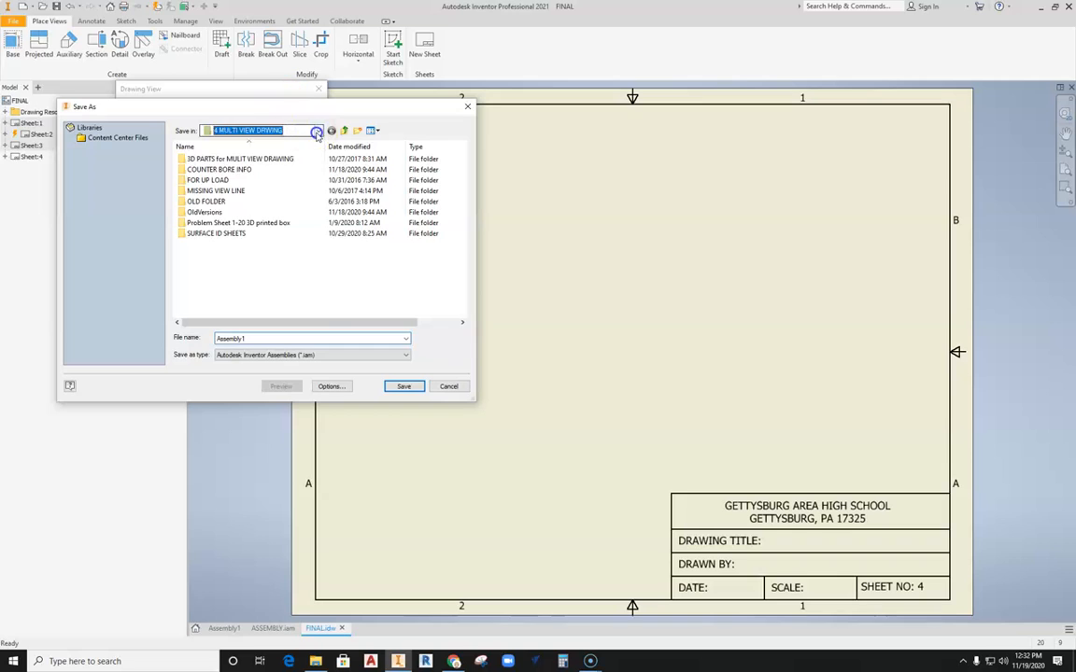
click(343, 302)
click(270, 339)
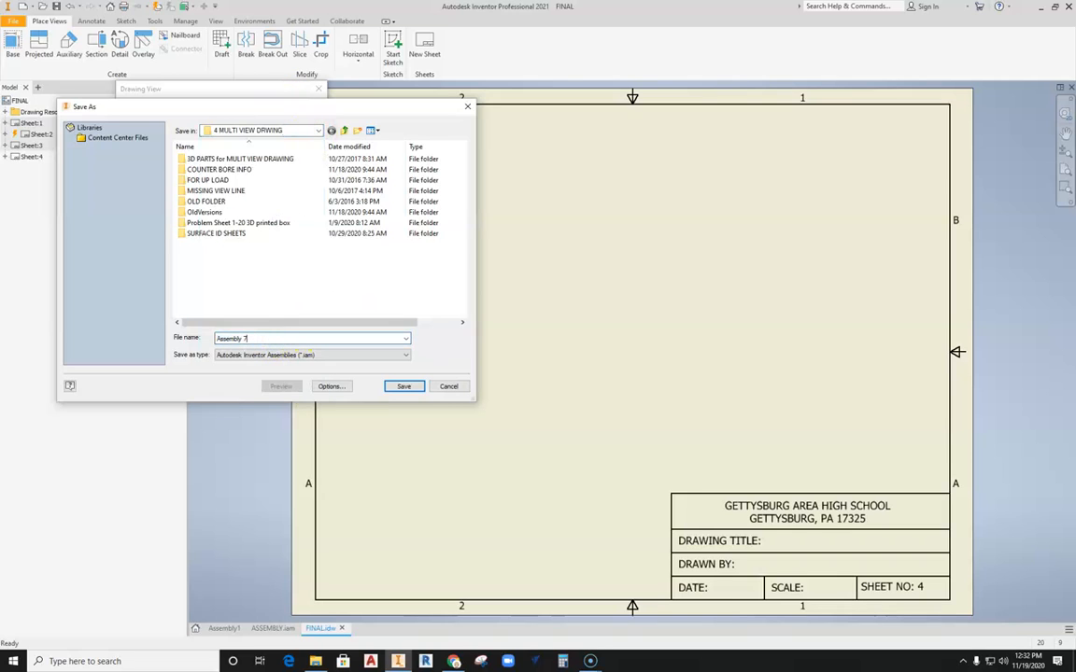
click(403, 386)
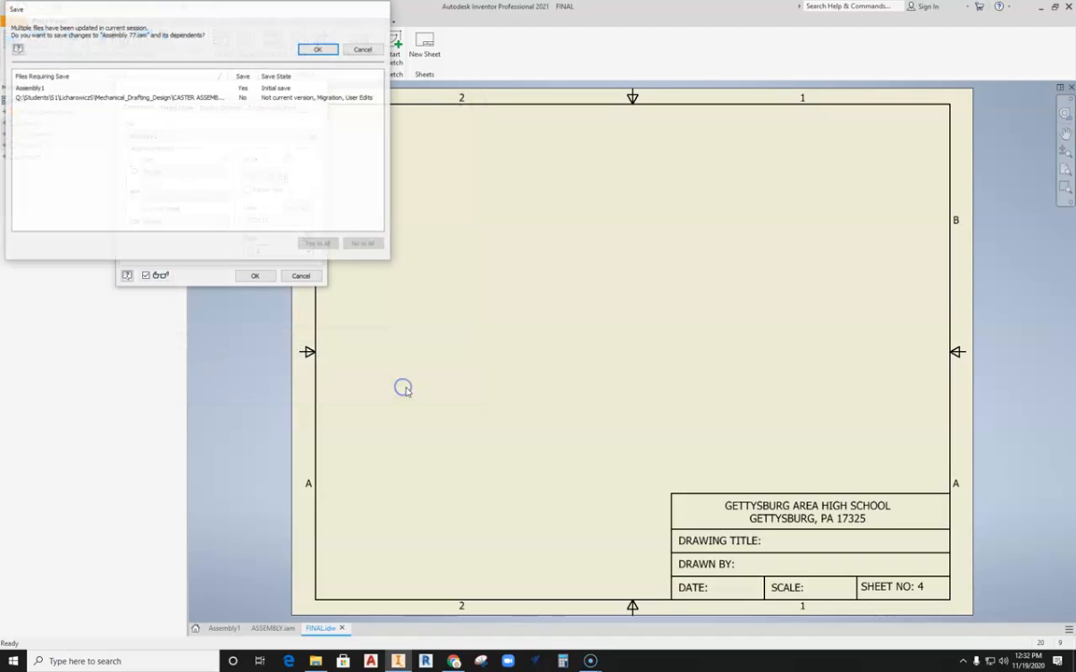
click(317, 48)
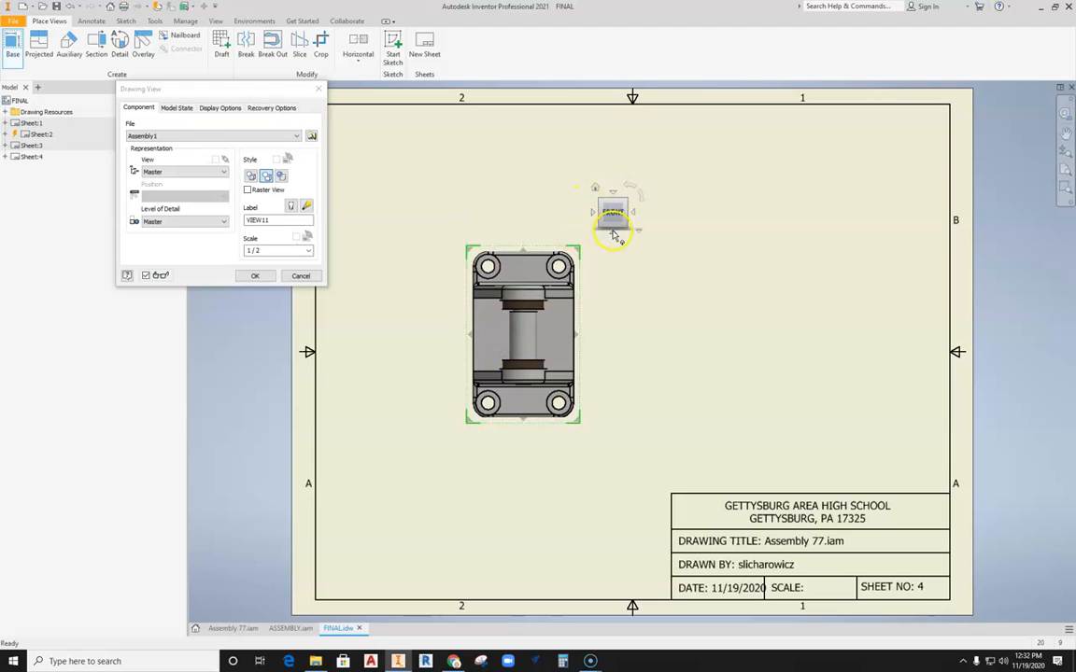
Step: Orient the base view to show the assembly upright from its right side and place it at 1/2 scale
click(637, 213)
click(632, 212)
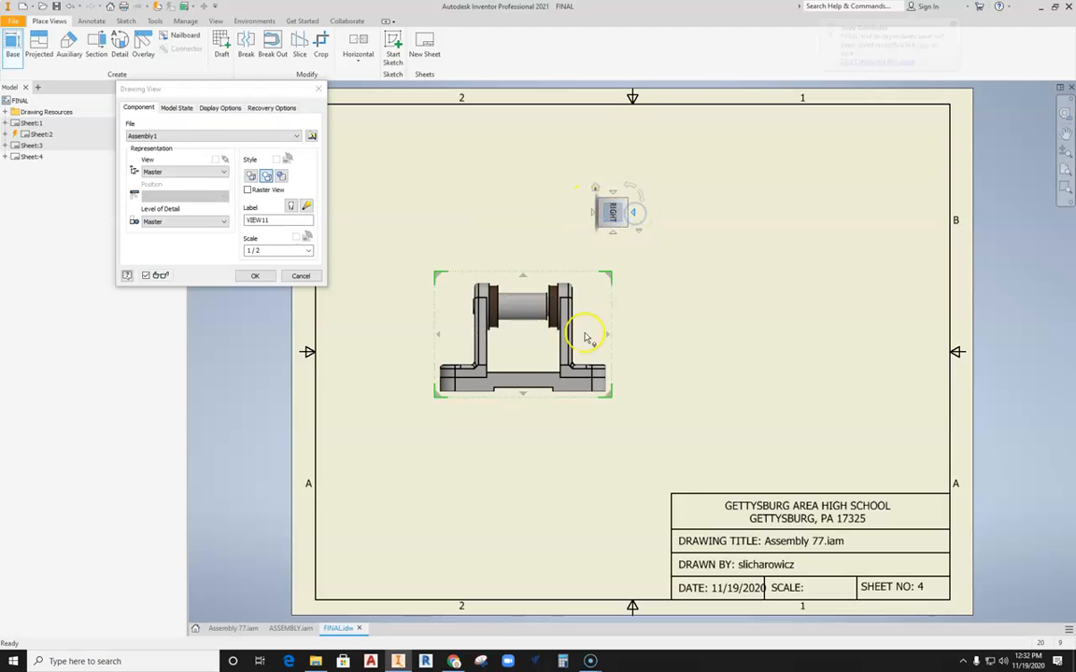
click(254, 277)
scroll(538, 323, up, 2)
scroll(523, 295, up, 4)
scroll(578, 379, down, 2)
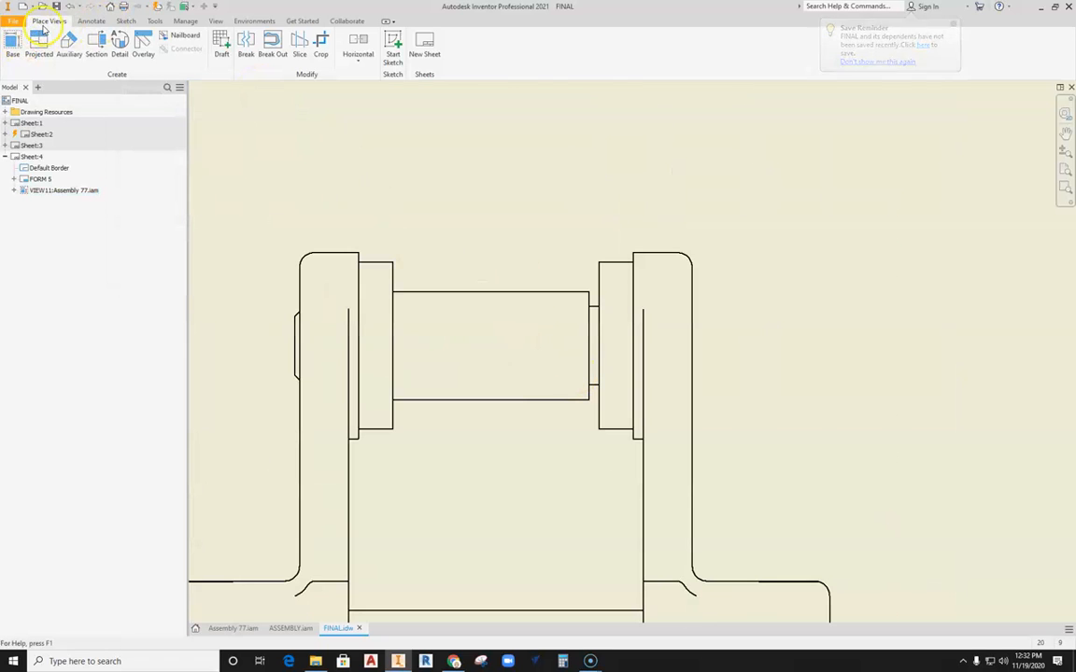
Step: Dimension the gap between the axle shoulder and the adjacent bushing flange using the Default - mm (ANSI) style
click(91, 20)
key(d)
click(743, 49)
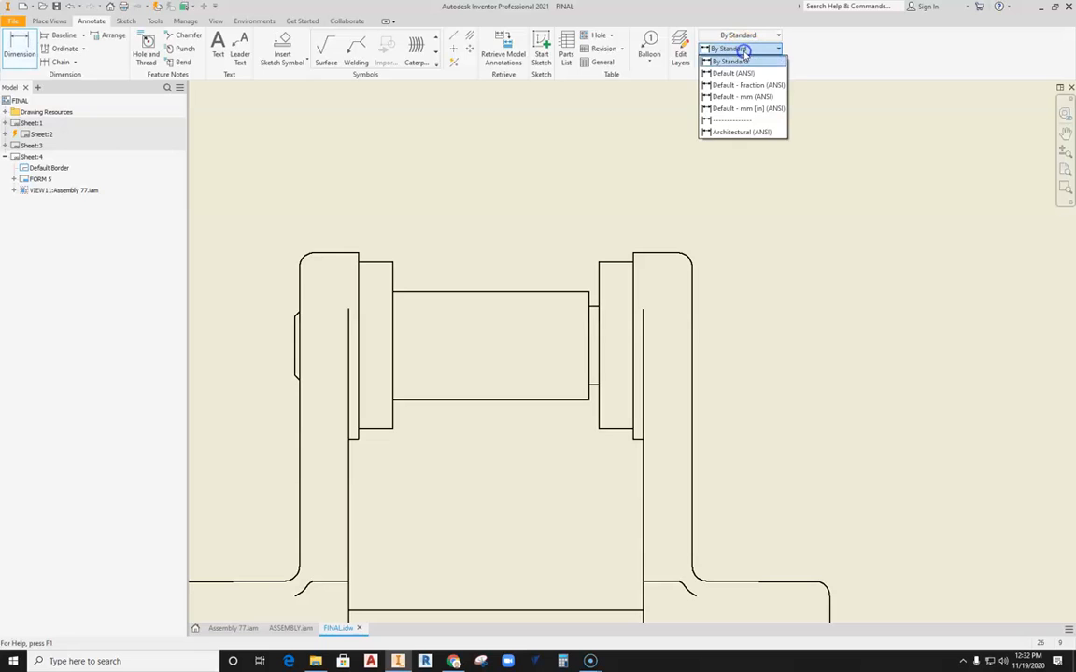
click(744, 97)
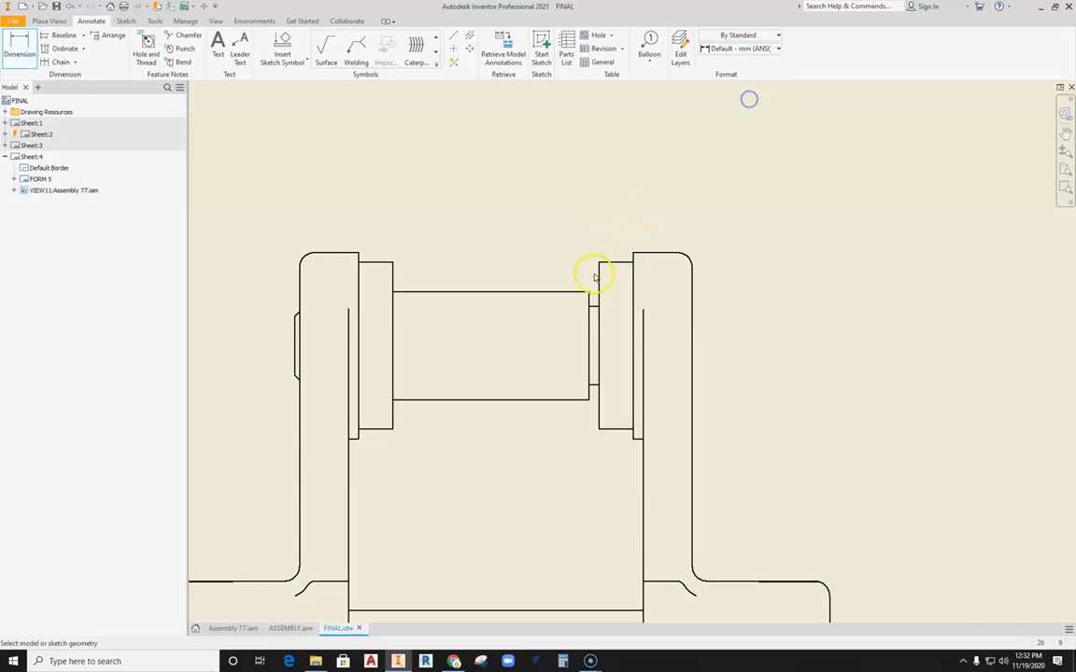
click(592, 298)
click(597, 297)
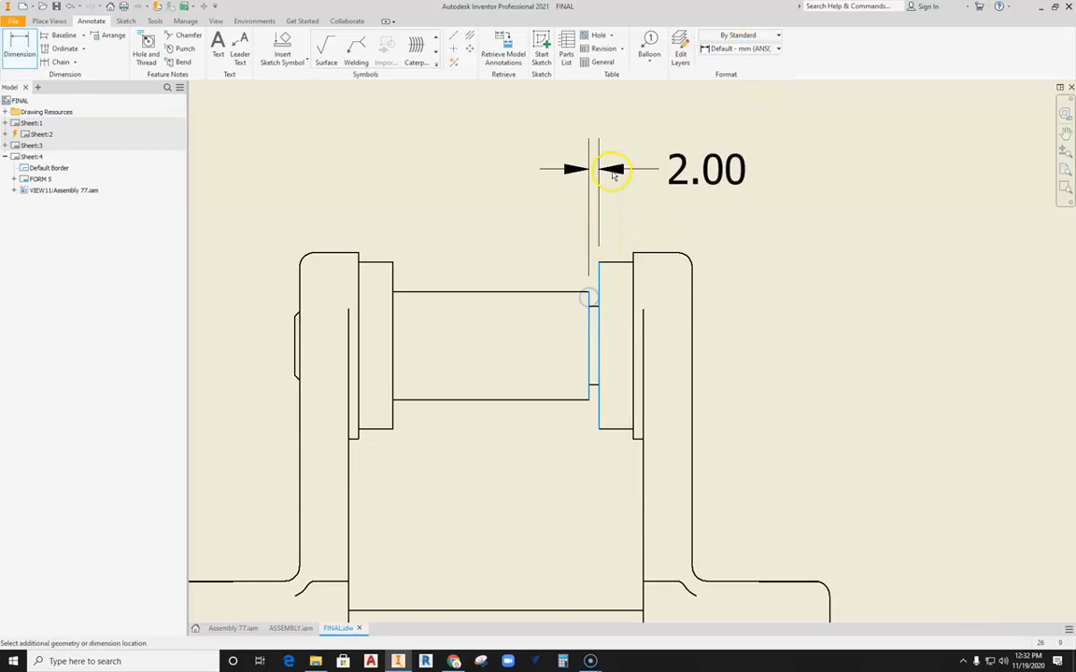
click(612, 145)
click(634, 275)
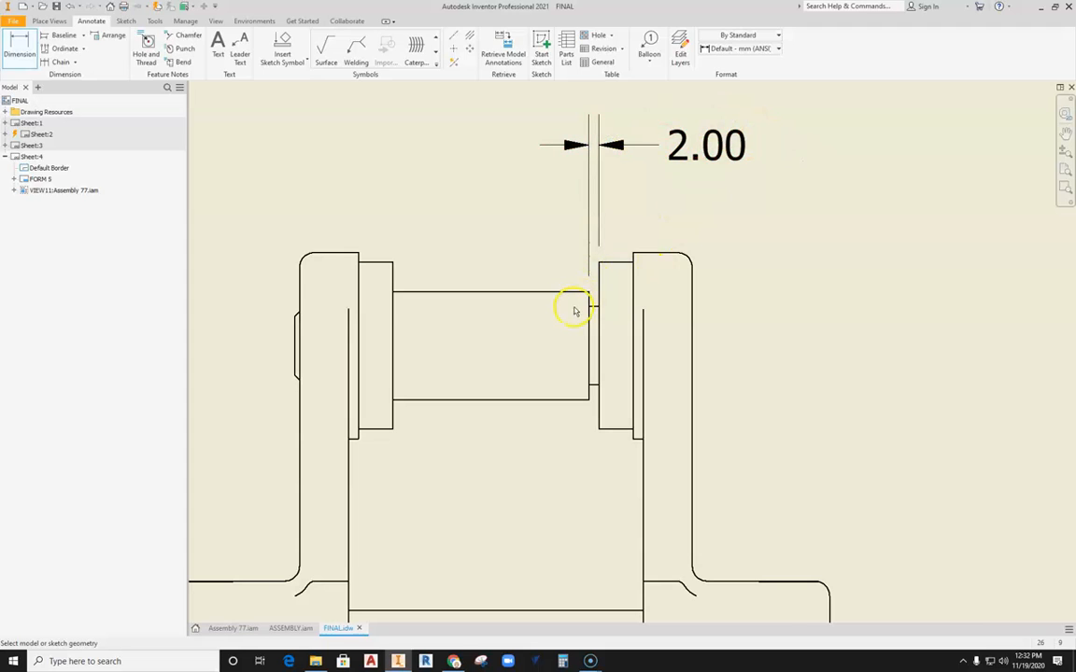
scroll(575, 310, up, 3)
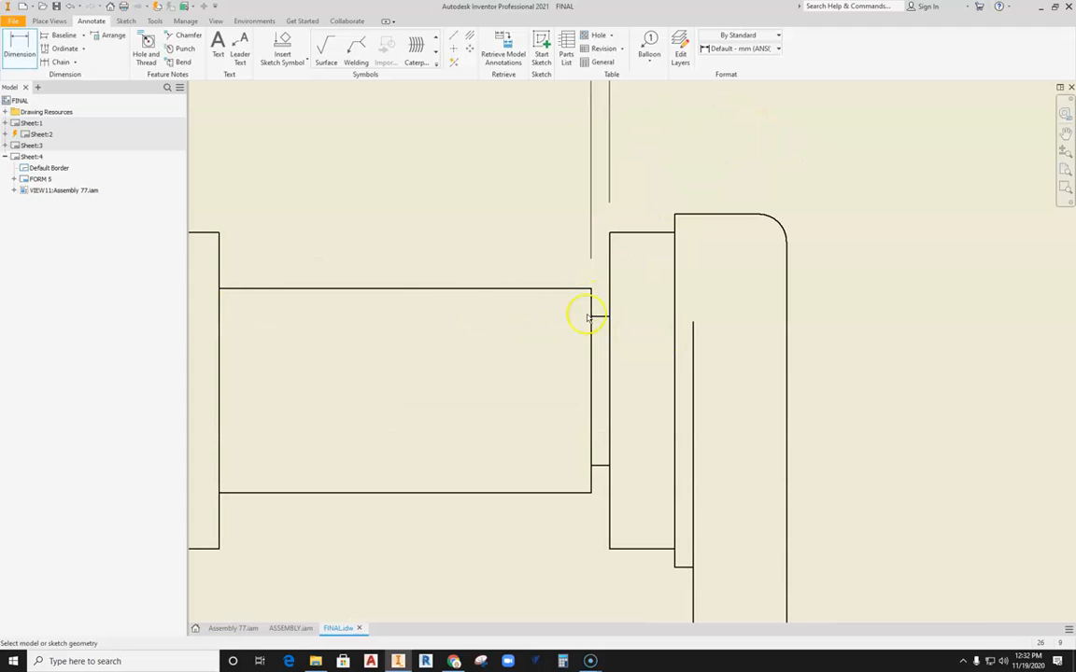
scroll(590, 310, down, 3)
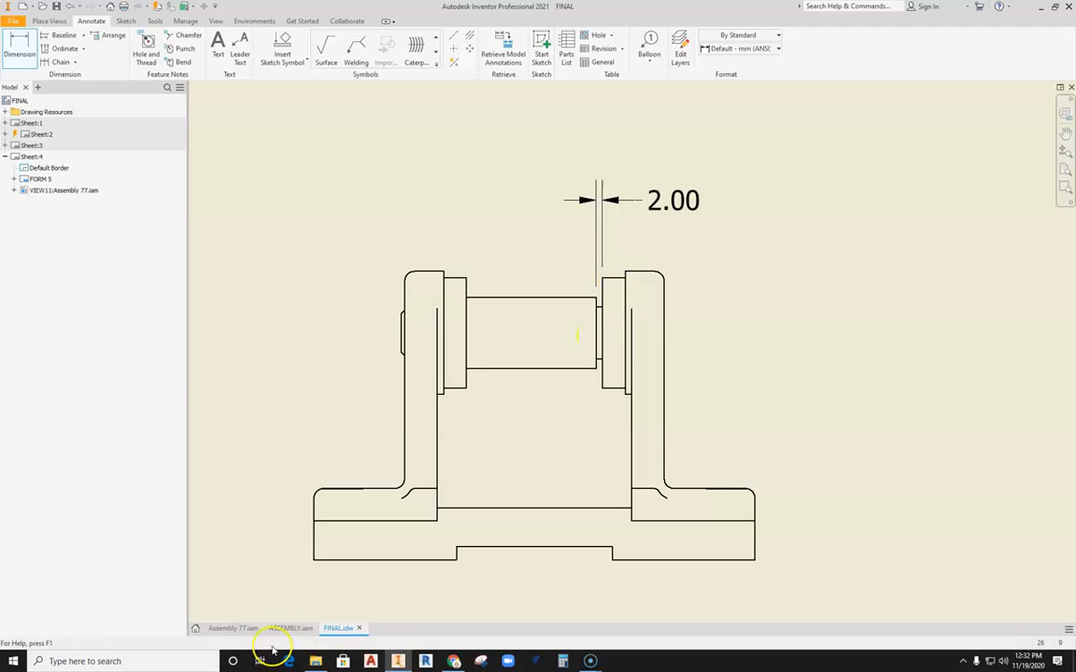
Step: Return to Assembly 77.iam and set the offset of the axle's Insert constraint to 1.00 mm
click(234, 629)
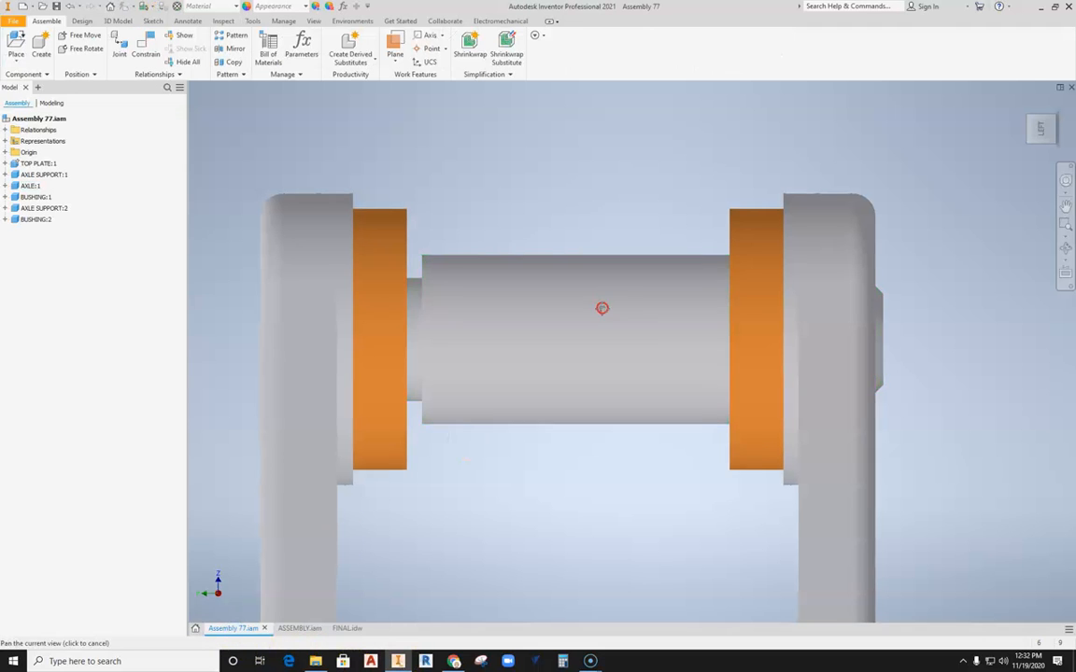
click(531, 266)
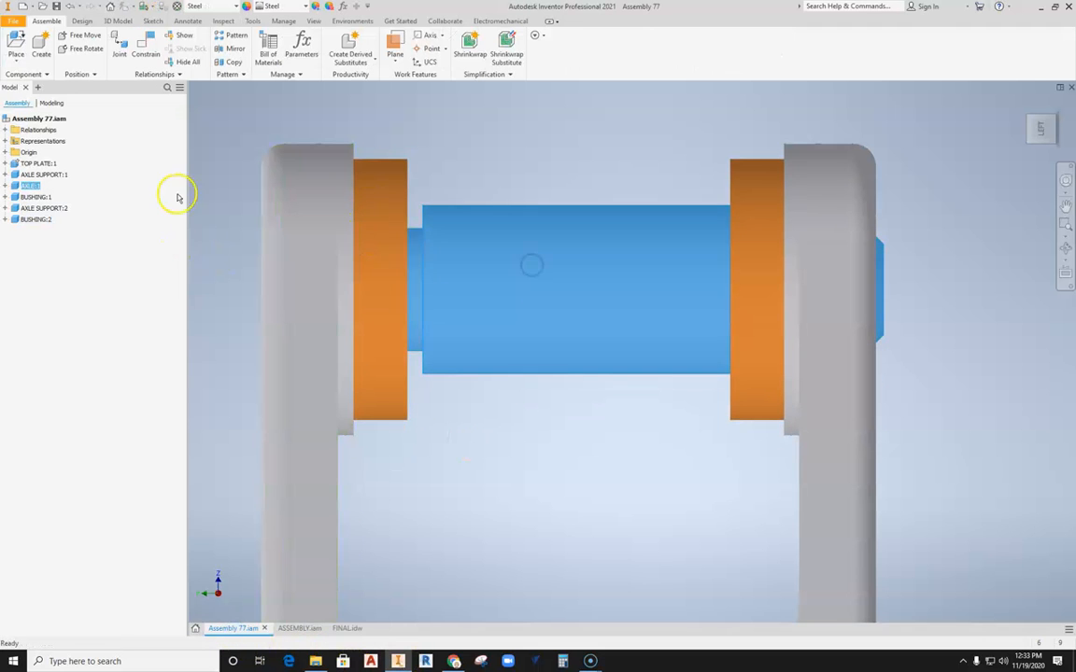
click(5, 186)
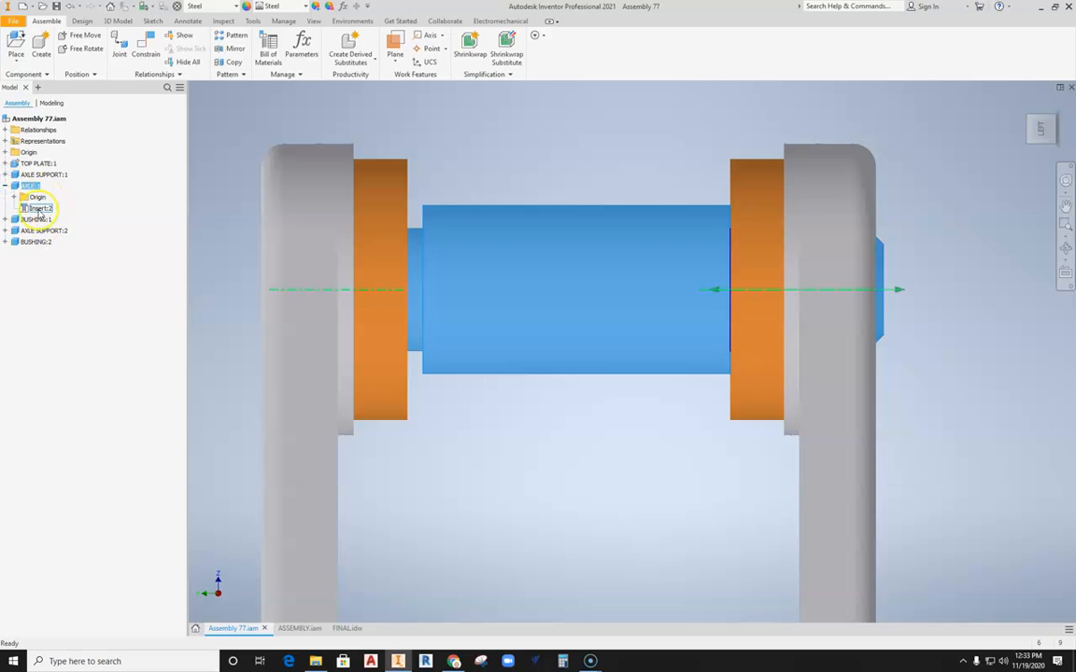
click(39, 208)
right_click(40, 210)
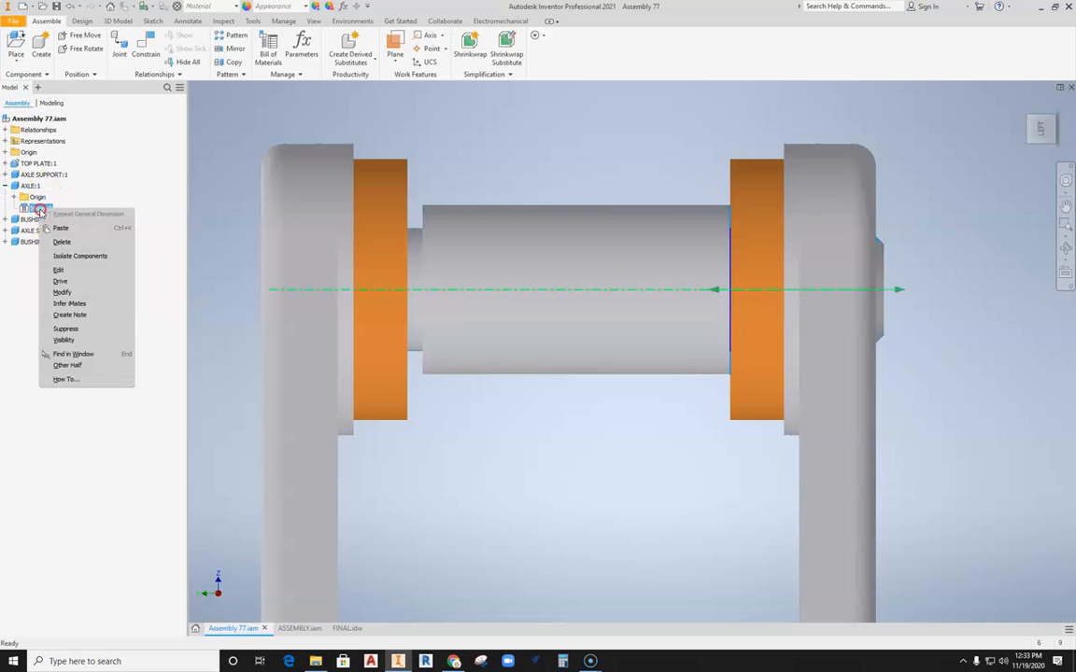
click(558, 93)
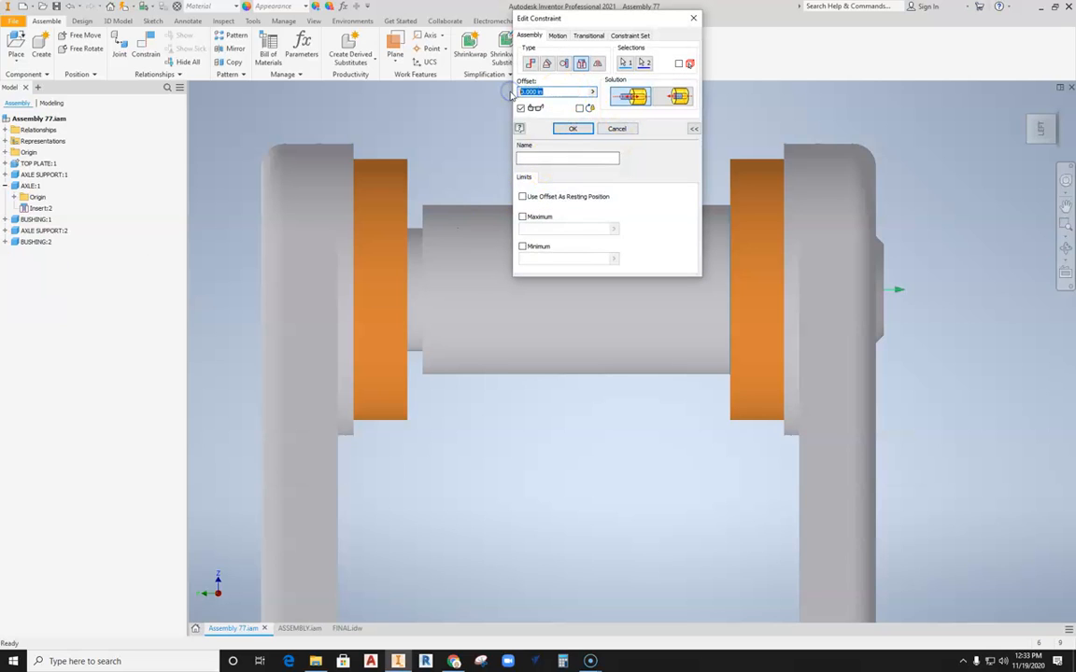
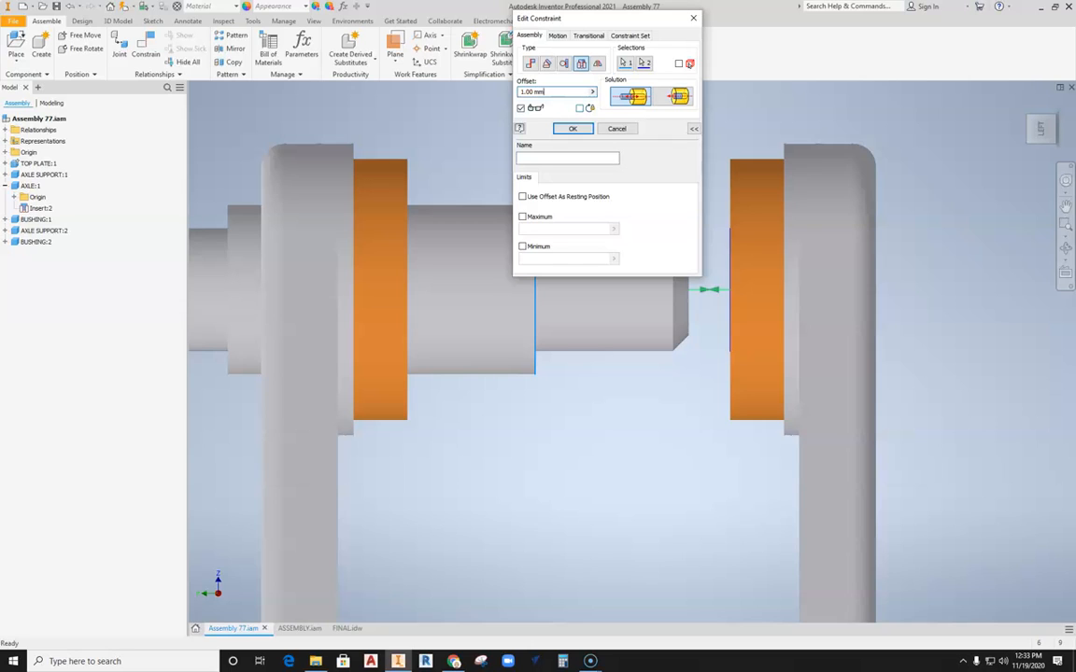
drag(602, 18, 185, 74)
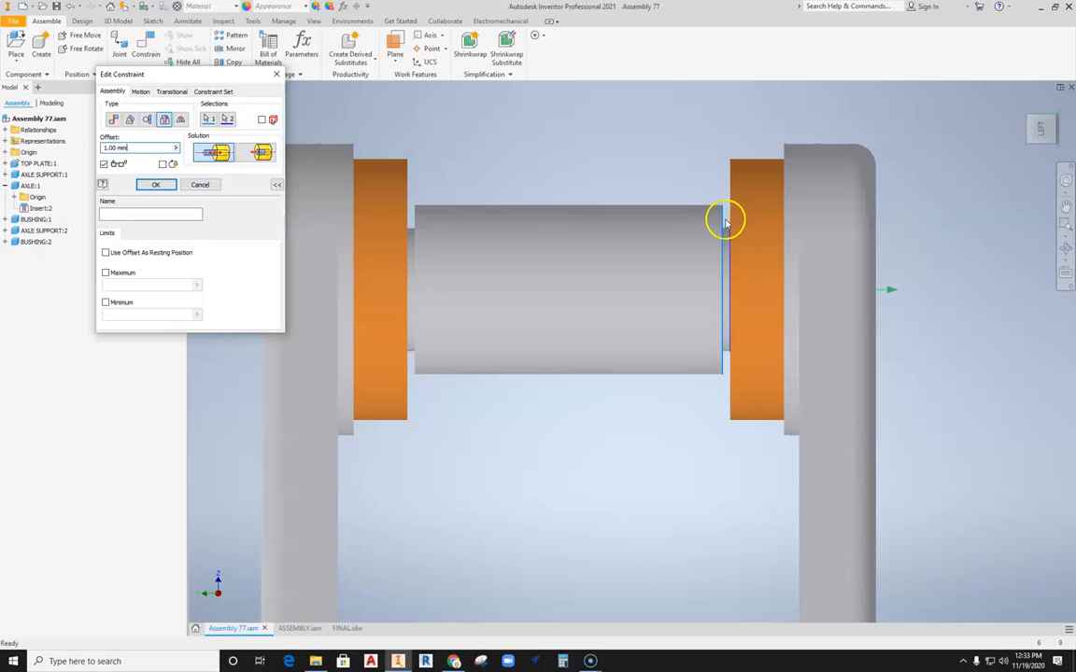
click(157, 185)
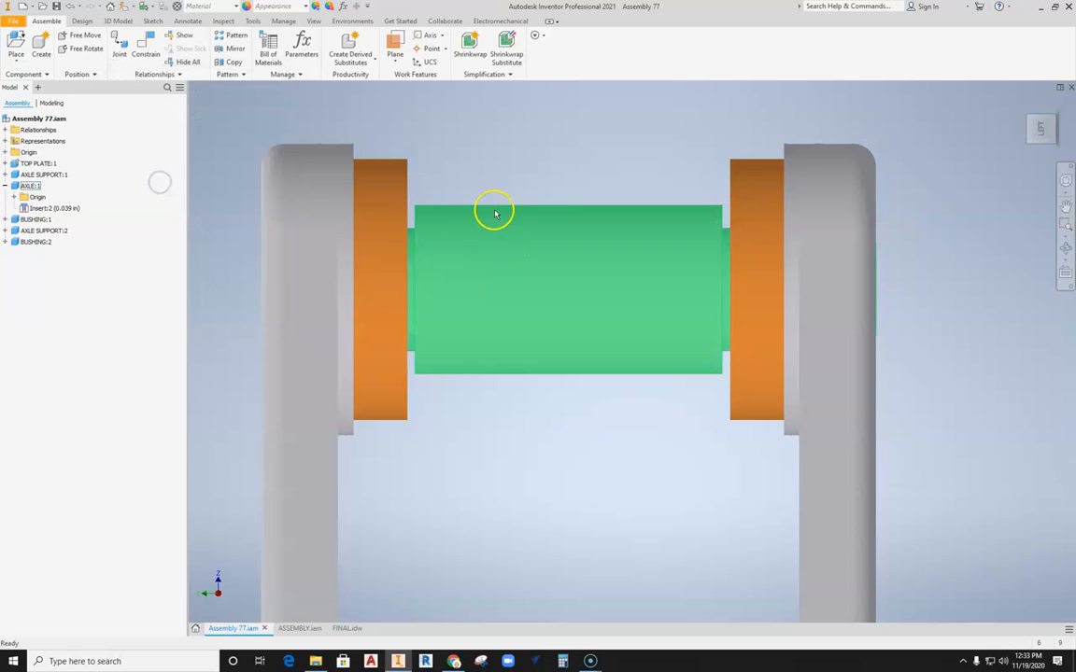
Step: Place one WHEEL component from the CASTER ASSEMBLY folder beside the axle assembly, viewed isometrically
scroll(512, 216, down, 5)
scroll(540, 299, down, 5)
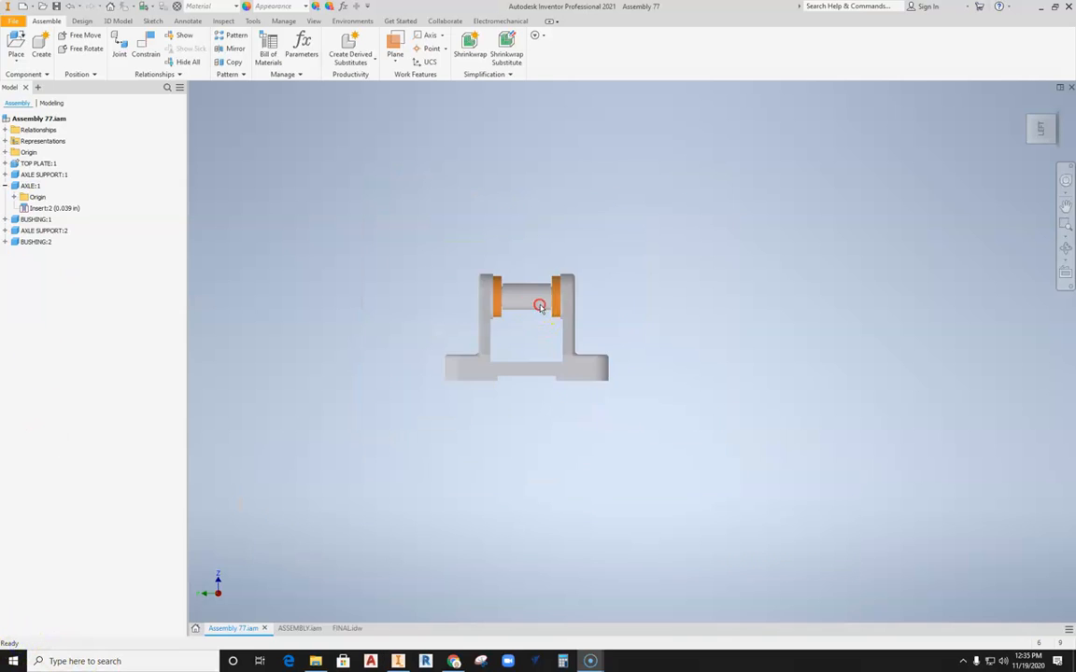
click(1057, 128)
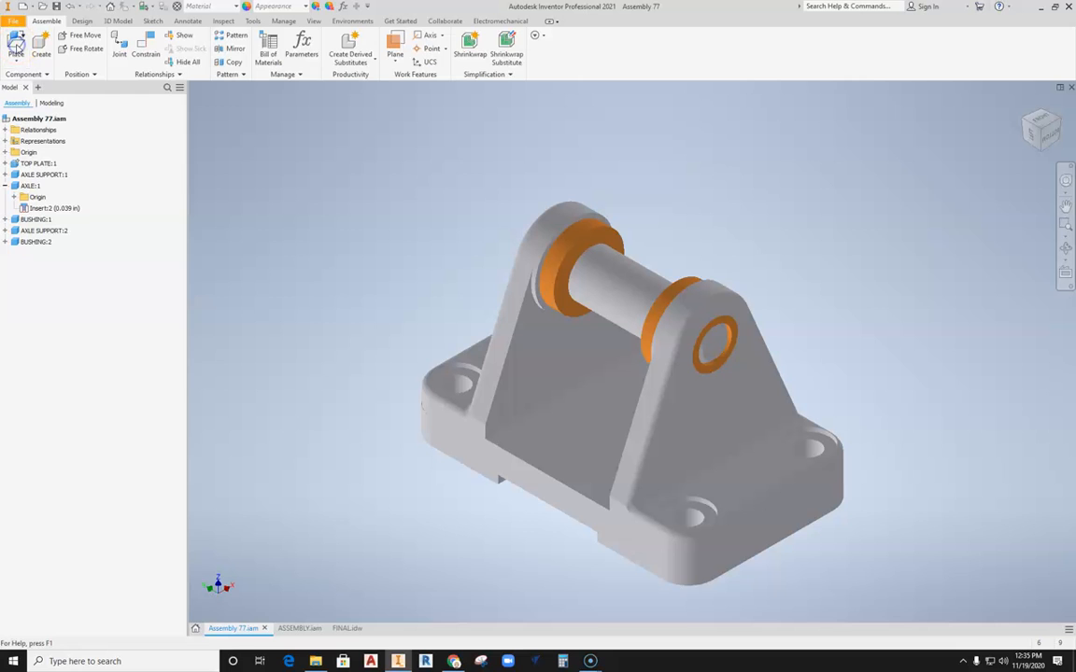
click(16, 47)
click(197, 222)
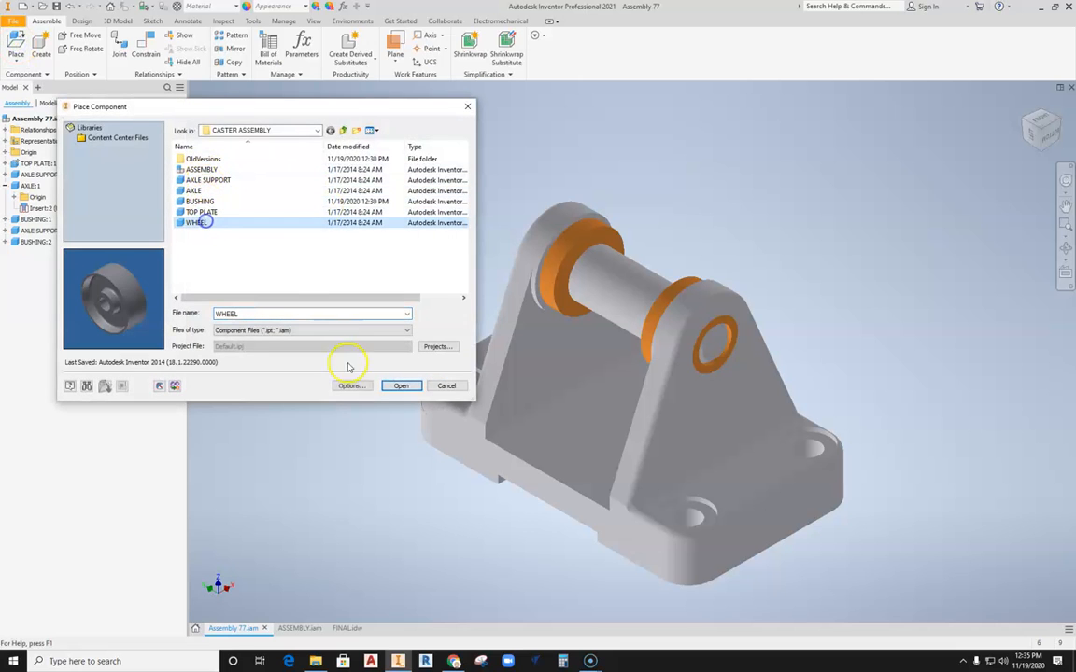
click(401, 386)
middle_drag(383, 211, 392, 242)
key(Escape)
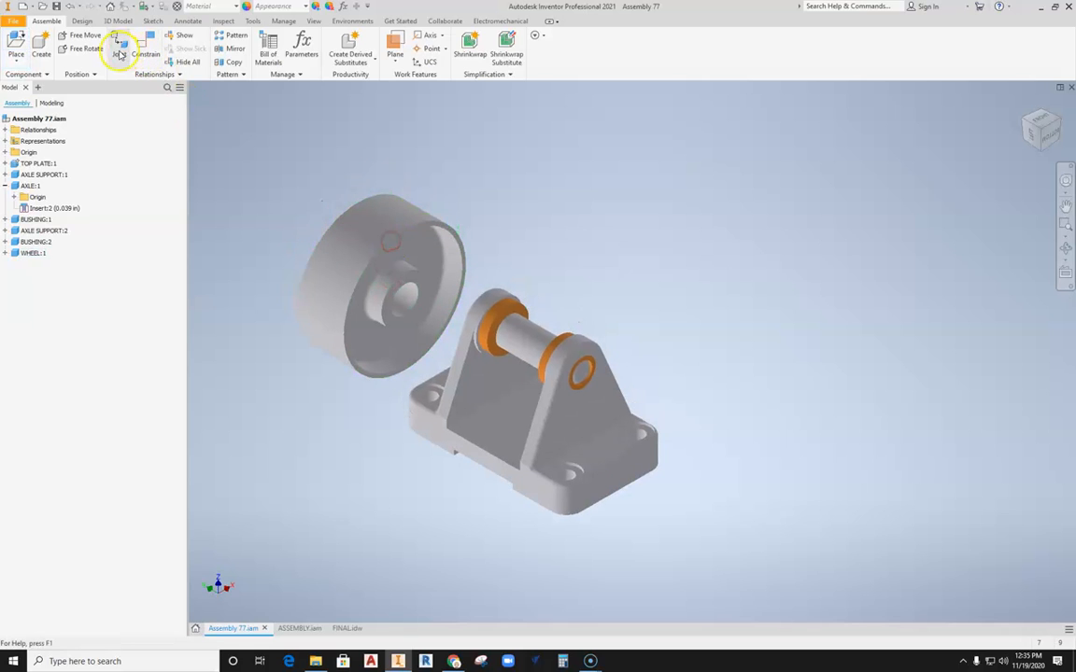
Step: Start a Rotational joint and pick the center point of the wheel's outer rim surface as the first origin
click(120, 54)
middle_drag(374, 145, 602, 161)
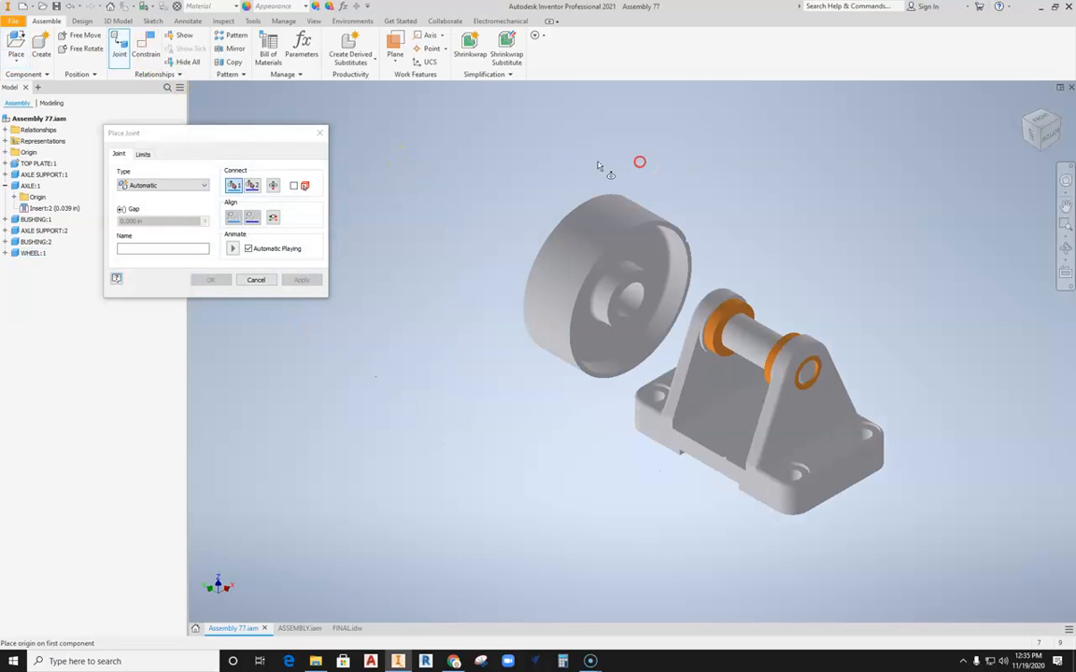
click(168, 192)
click(158, 216)
middle_drag(477, 253, 549, 375)
scroll(480, 307, up, 3)
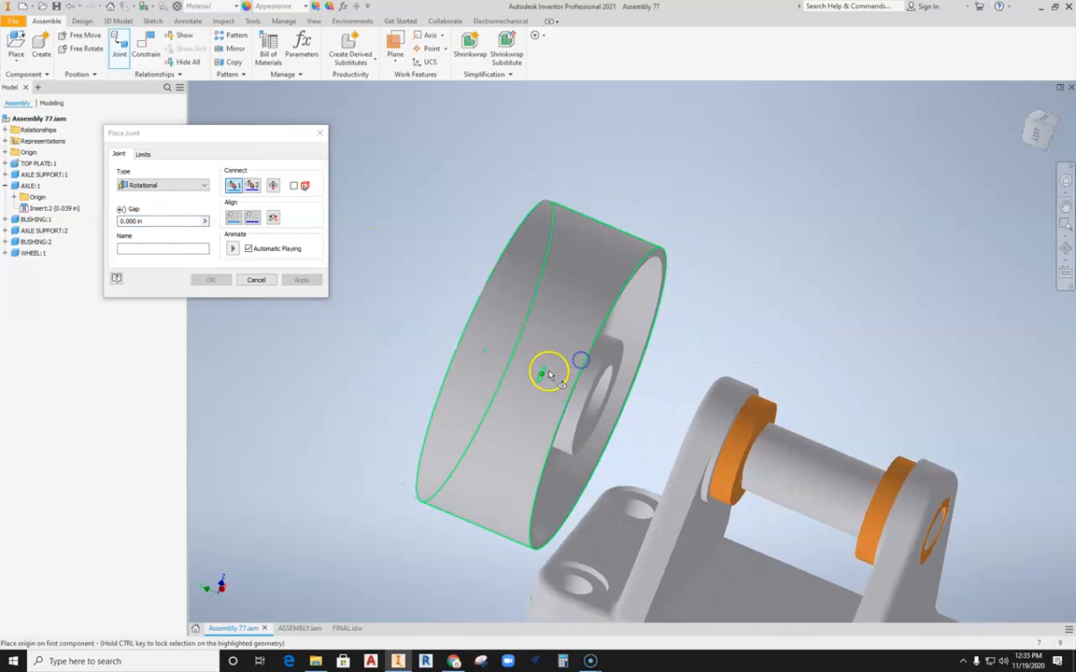
scroll(540, 377, up, 3)
scroll(535, 372, down, 1)
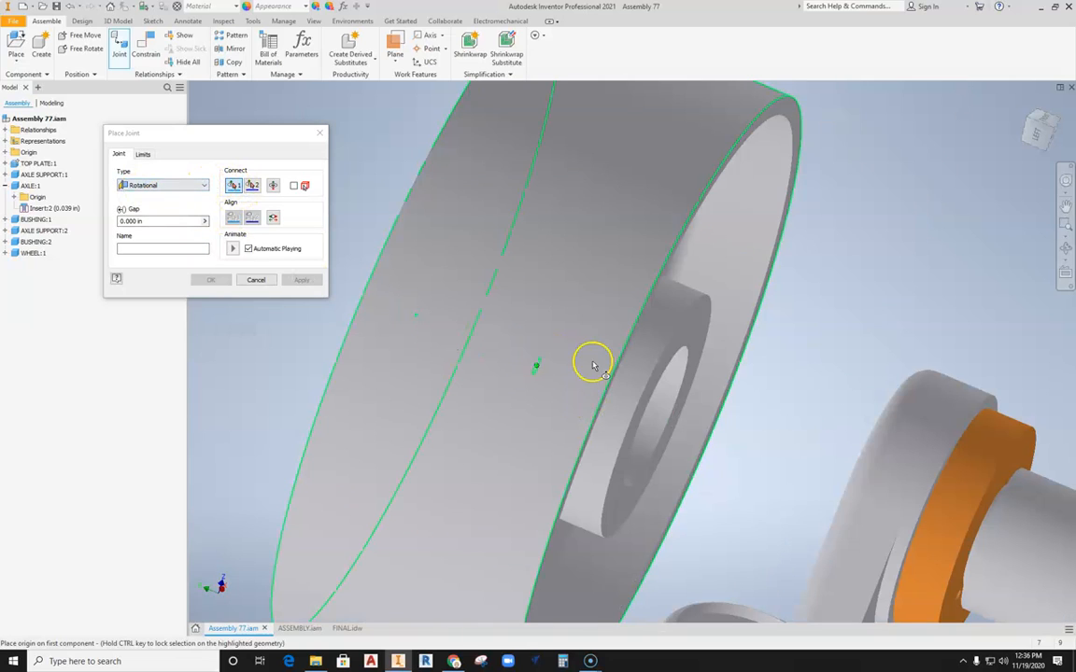
click(538, 368)
Step: Connect the wheel to the midpoint of the axle's thick middle section with a 0.000 in gap and apply the joint
scroll(538, 366, down, 6)
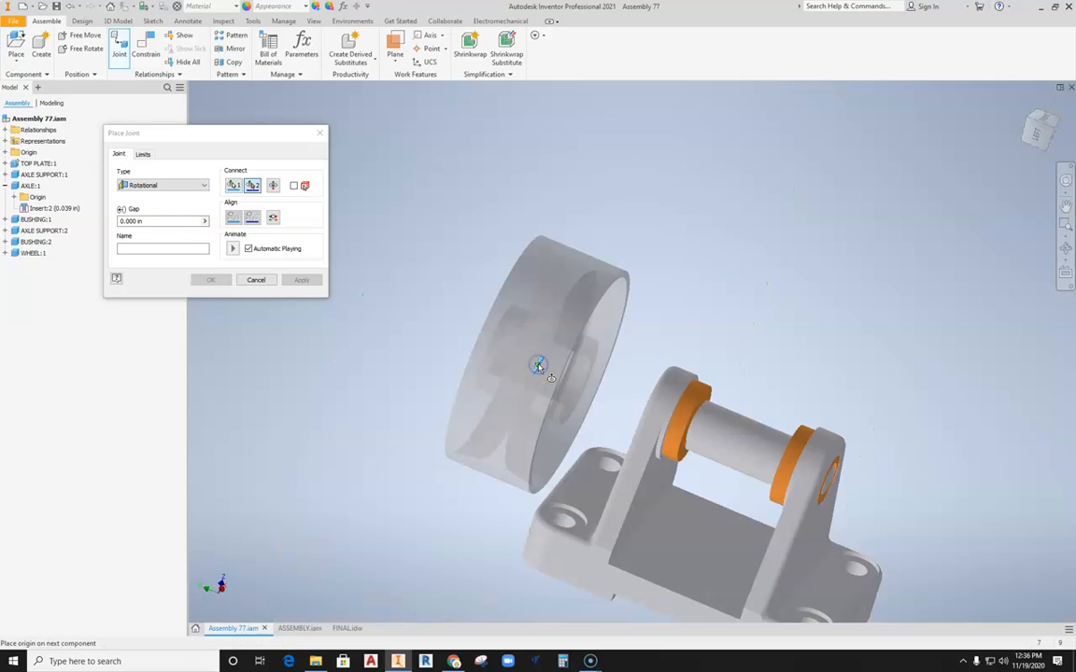
scroll(541, 352, up, 5)
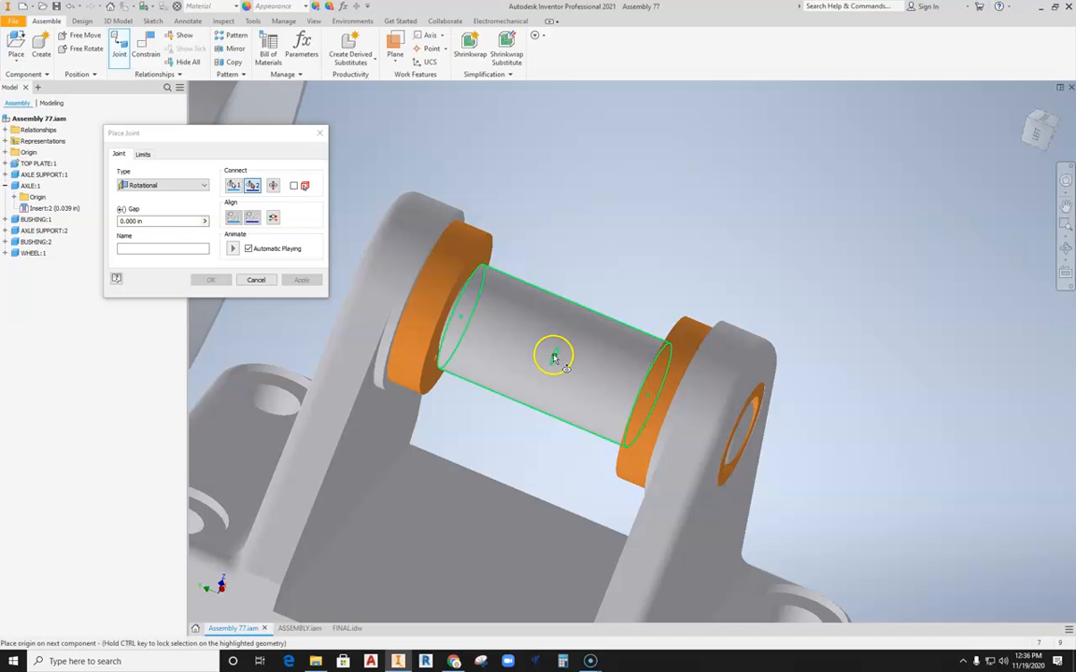
click(553, 358)
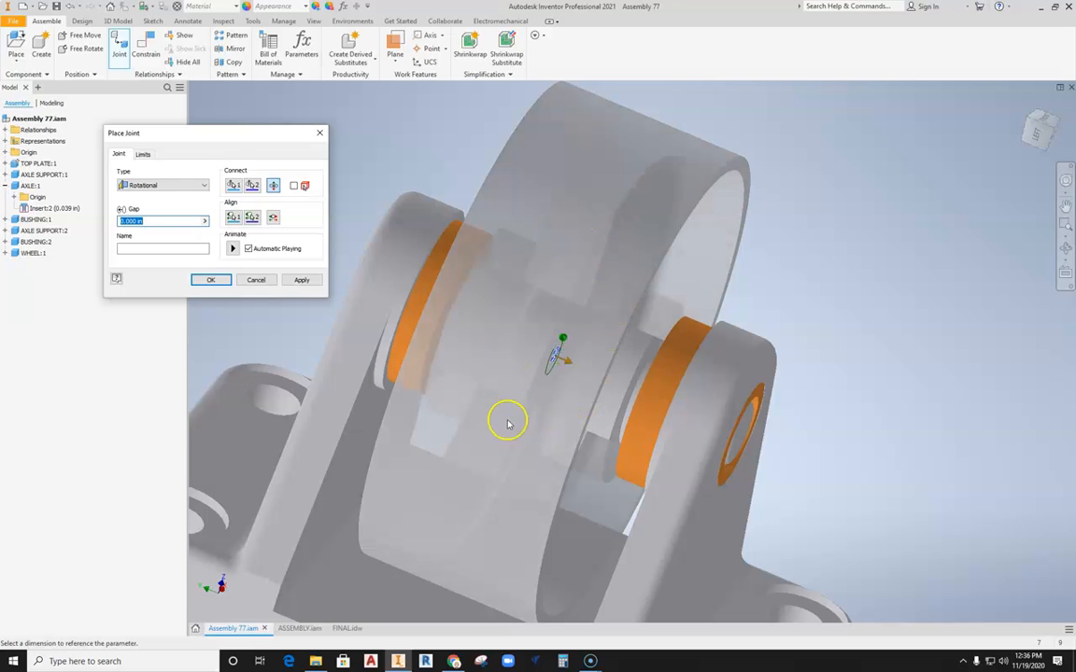
middle_drag(531, 388, 545, 368)
click(299, 281)
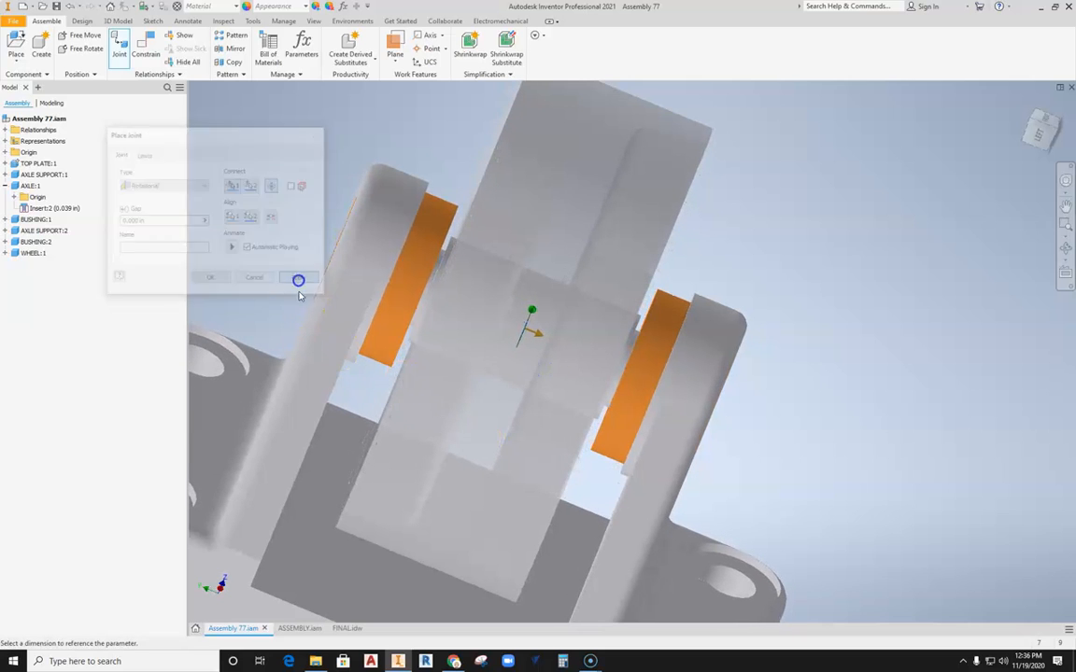
click(255, 280)
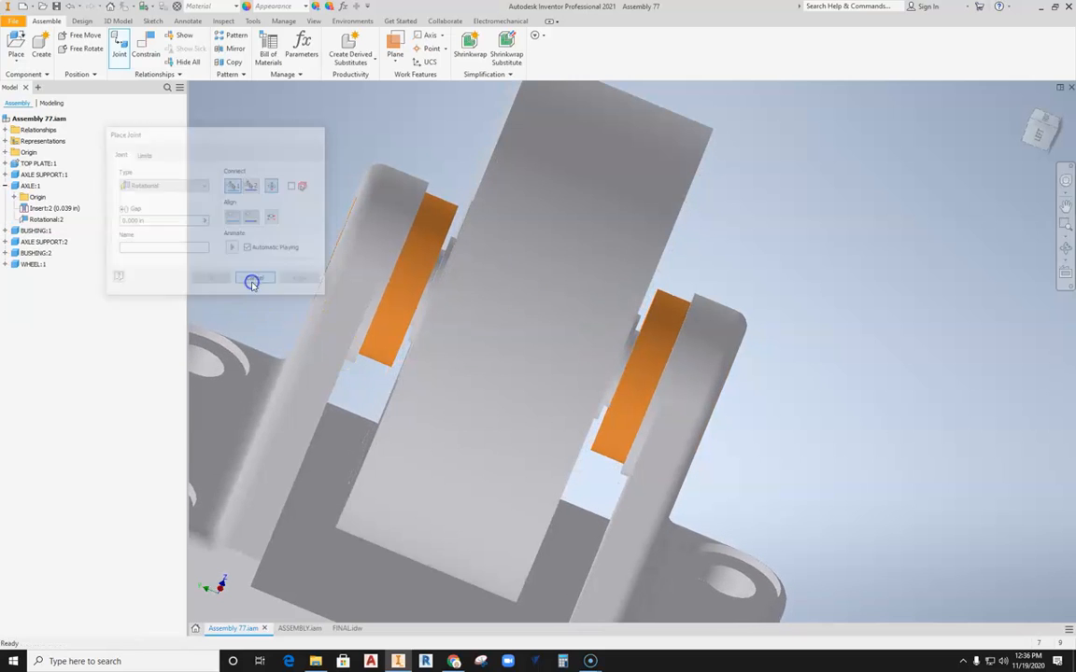
Step: Switch to FINAL.idw and examine the gaps between the wheel hub, axle shoulders and bushings in the Assembly 77 view
click(347, 628)
scroll(601, 283, down, 2)
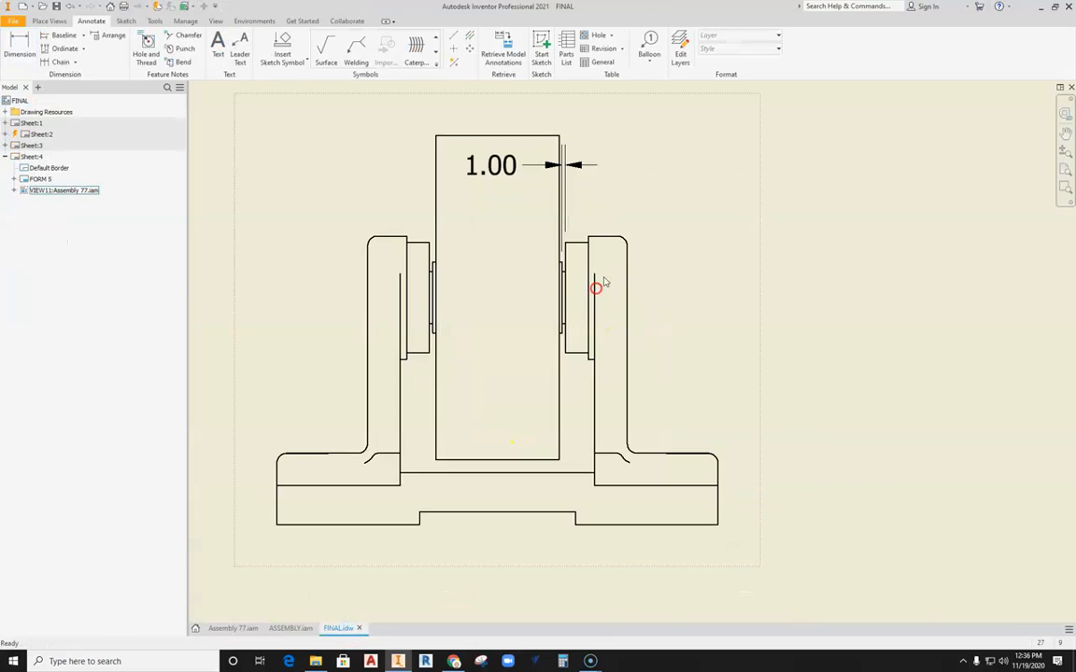
scroll(569, 204, down, 2)
middle_drag(542, 337, 553, 348)
click(428, 157)
scroll(562, 356, down, 4)
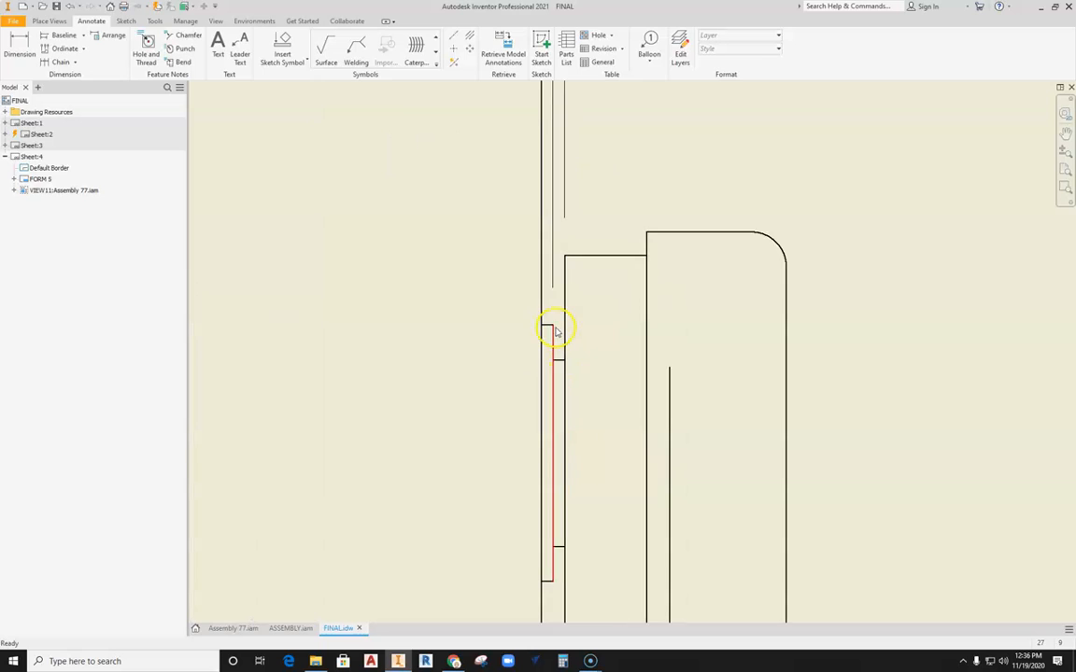
scroll(558, 334, up, 3)
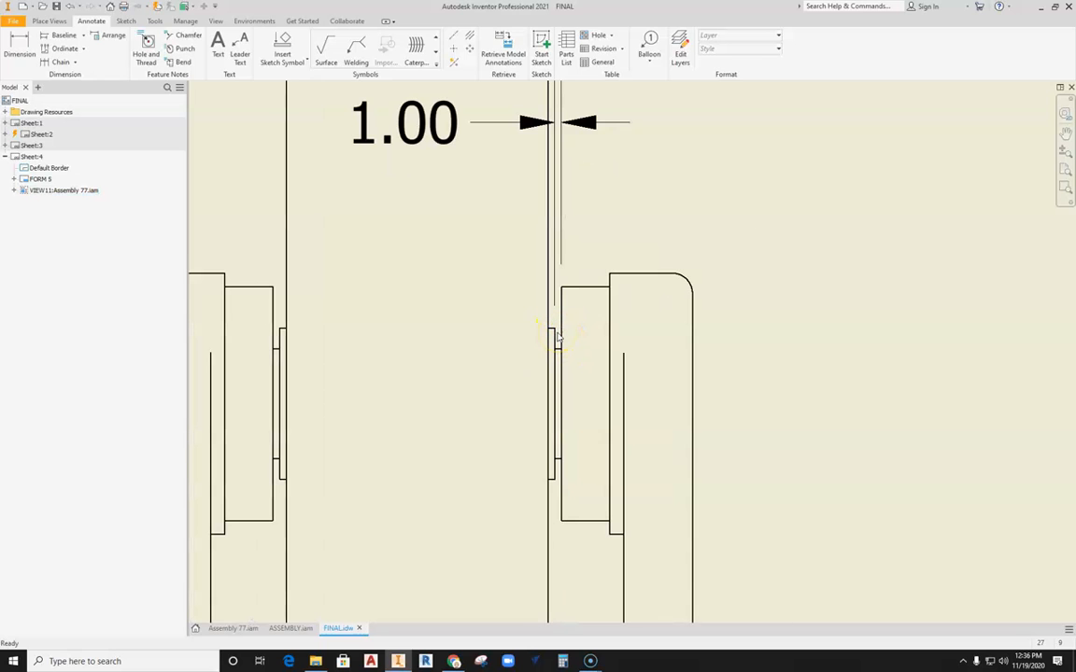
scroll(558, 338, up, 4)
scroll(476, 318, up, 2)
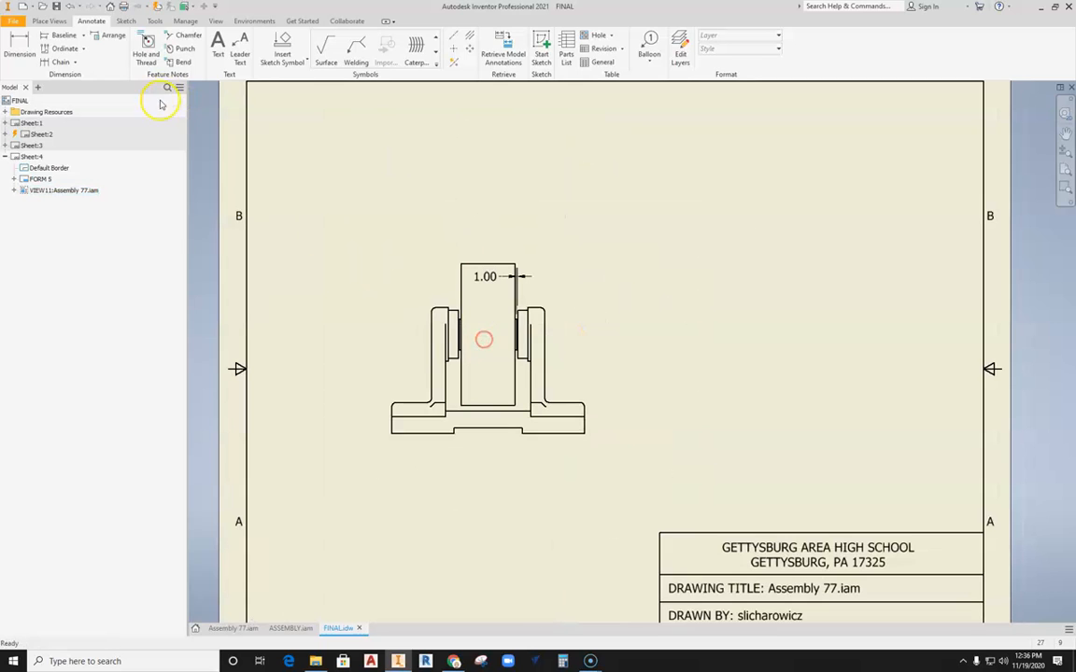
Step: Project a side view from the Assembly 77 base view, placing it to the right, and inspect both views
click(45, 21)
click(39, 47)
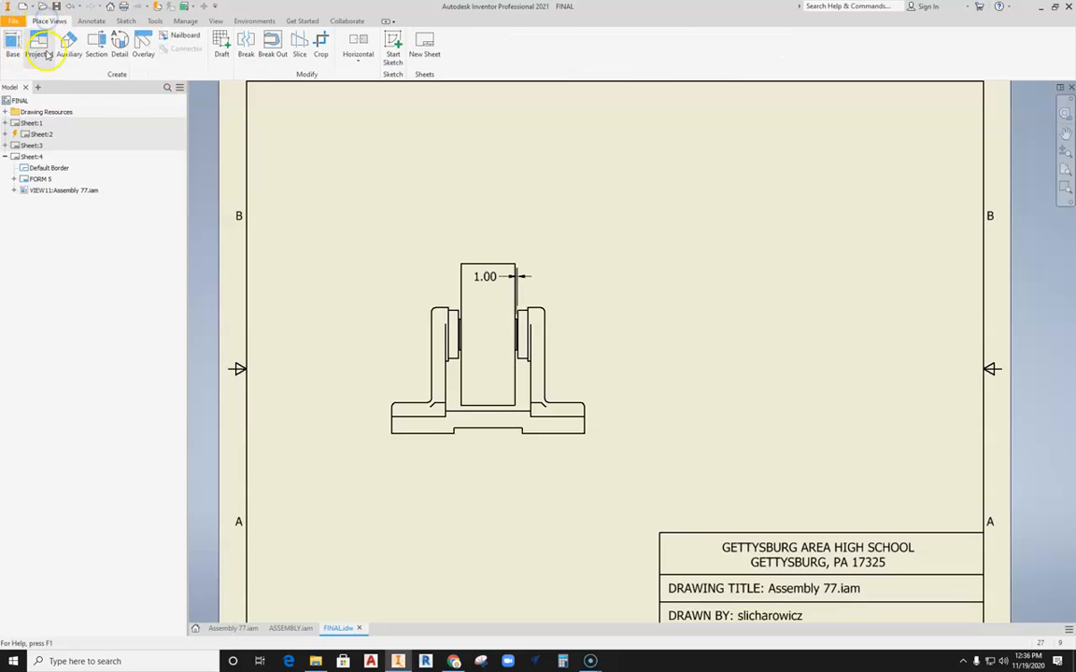
click(466, 299)
click(750, 334)
right_click(750, 335)
click(781, 343)
scroll(781, 344, up, 3)
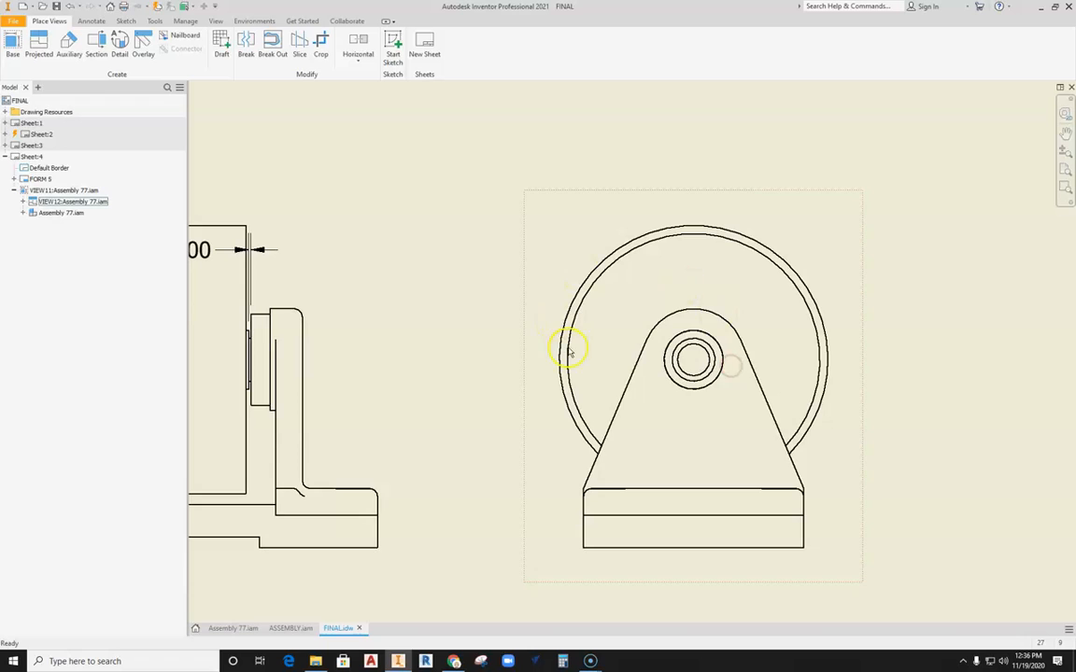
scroll(619, 337, down, 3)
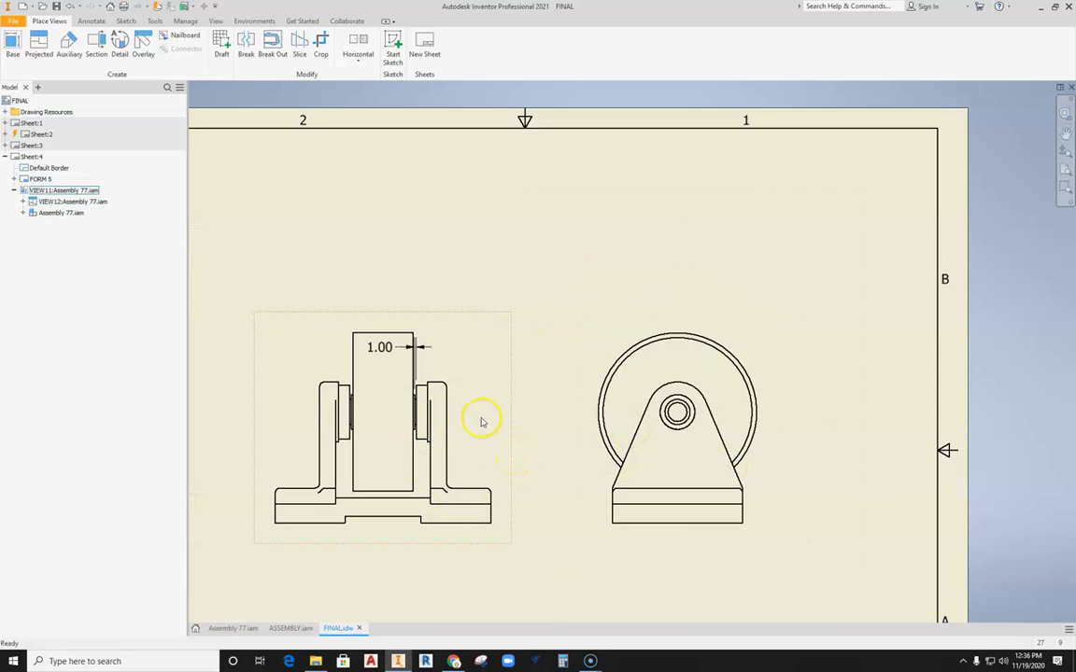
scroll(420, 392, up, 5)
scroll(547, 365, down, 3)
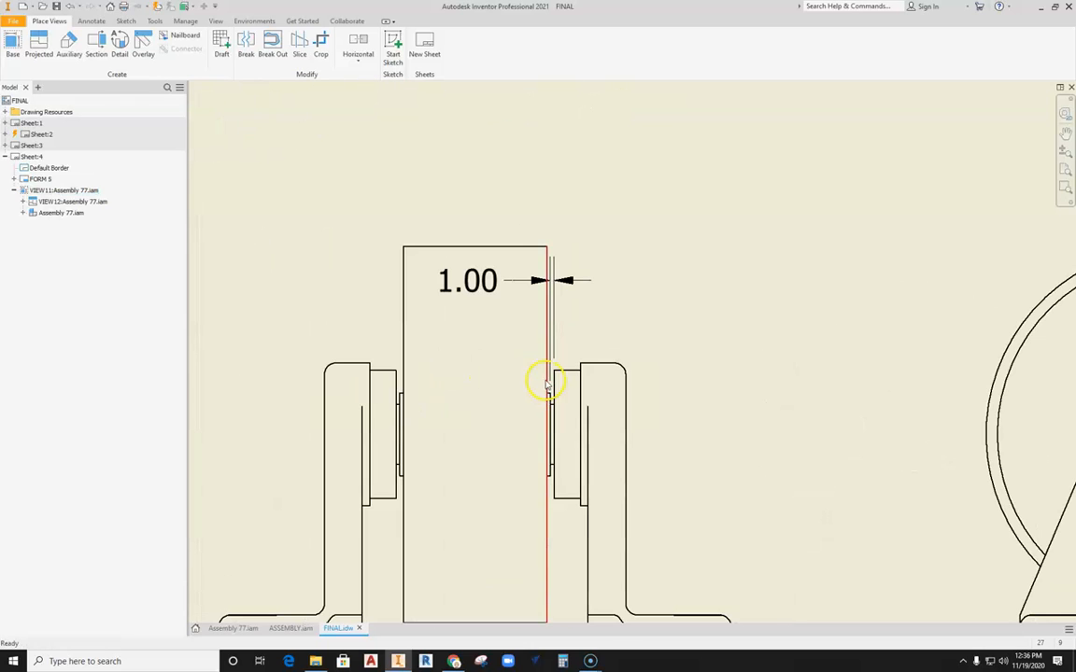
middle_drag(460, 405, 452, 333)
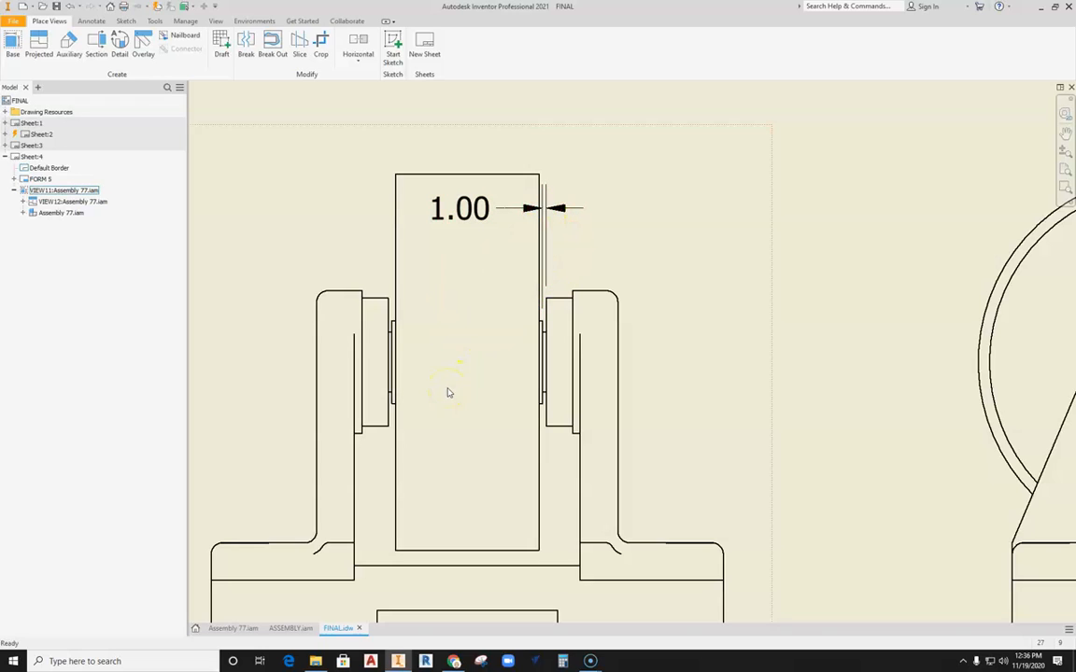
Step: Return to Assembly 77.iam, show it isometrically and try turning the wheel on the axle
click(236, 628)
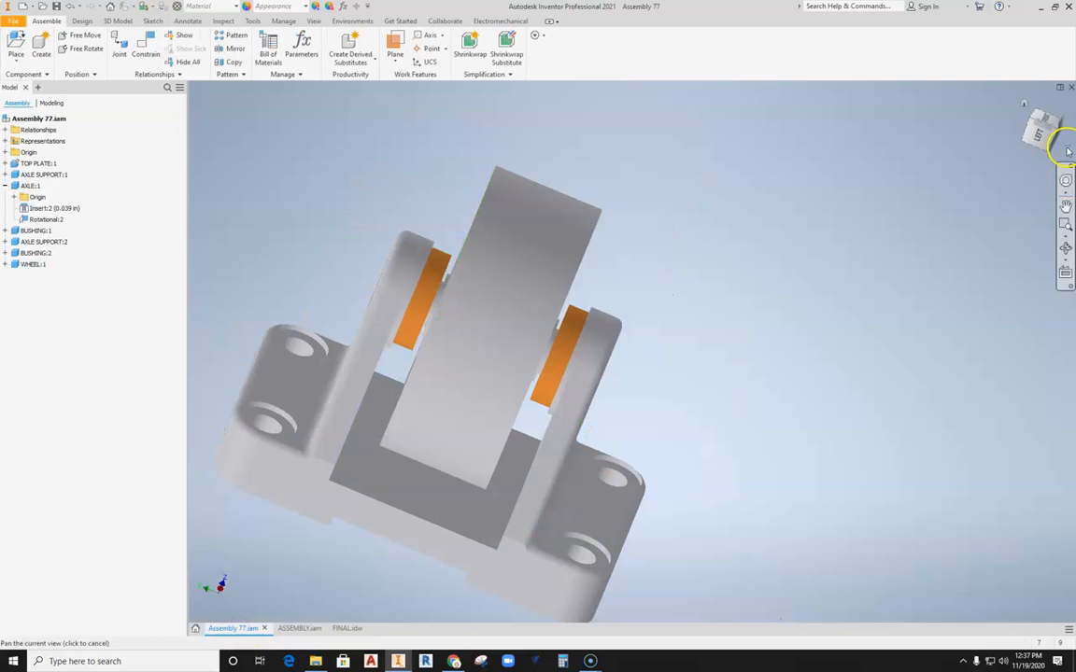
click(1054, 133)
middle_drag(874, 245, 808, 238)
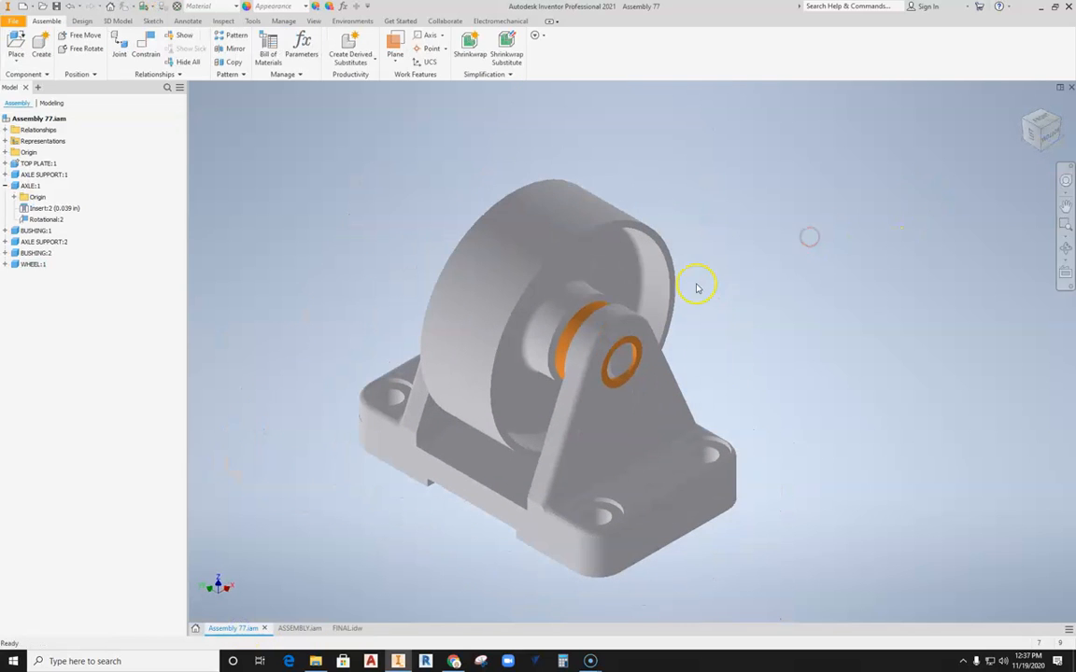
scroll(700, 308, up, 8)
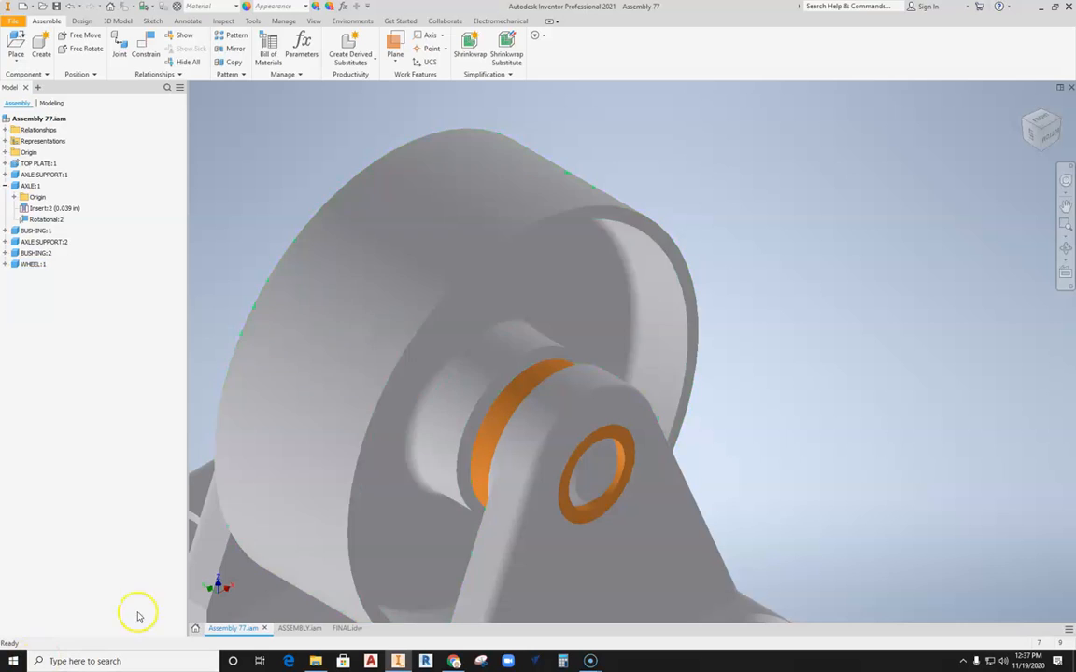
click(402, 386)
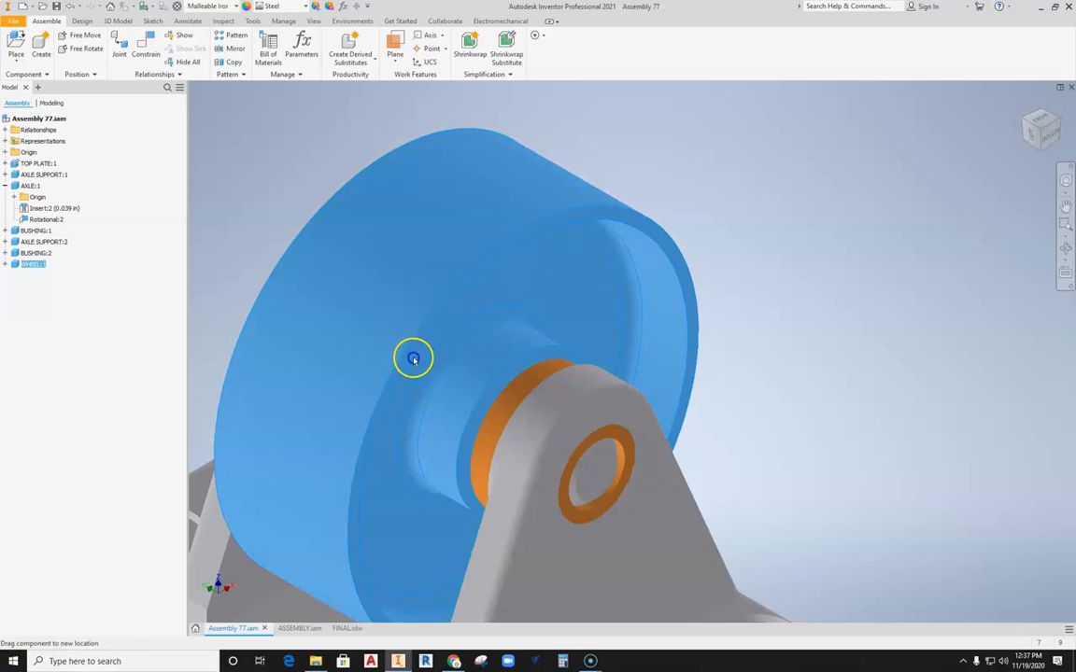
Step: Edit the wheel in place and sketch a small circle on its web face, directly above the hub
double_click(523, 209)
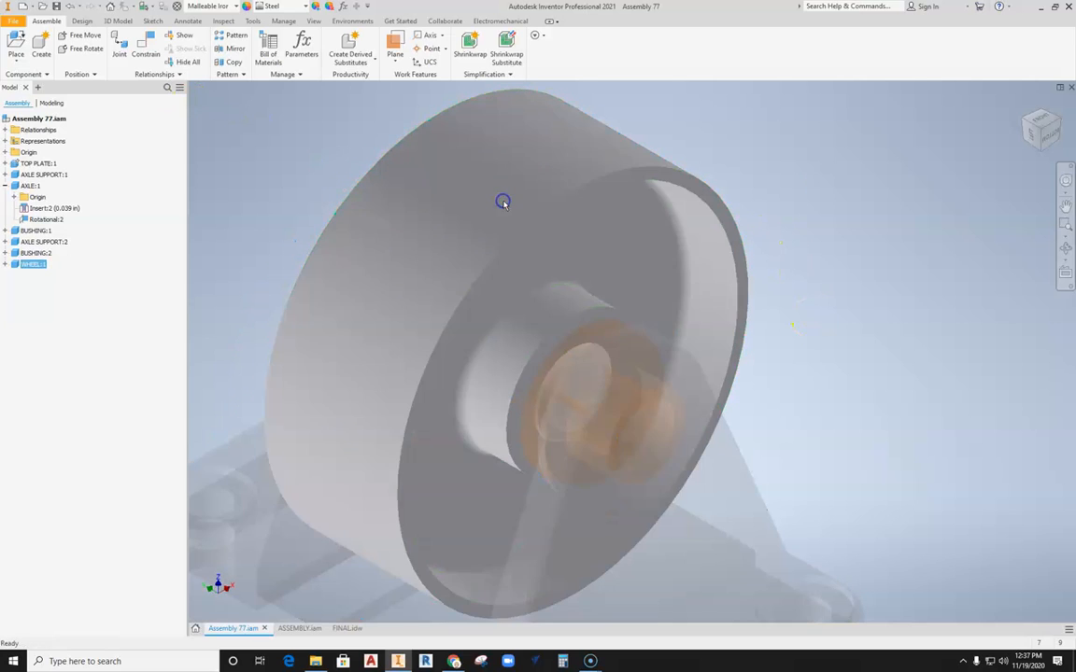
click(23, 42)
click(637, 251)
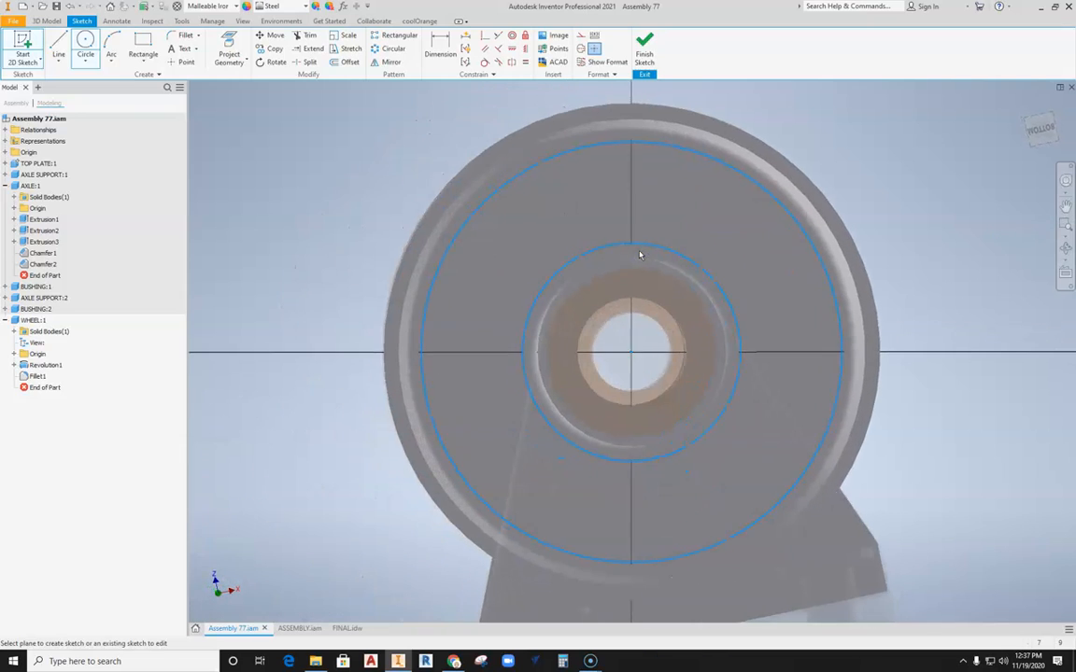
click(84, 40)
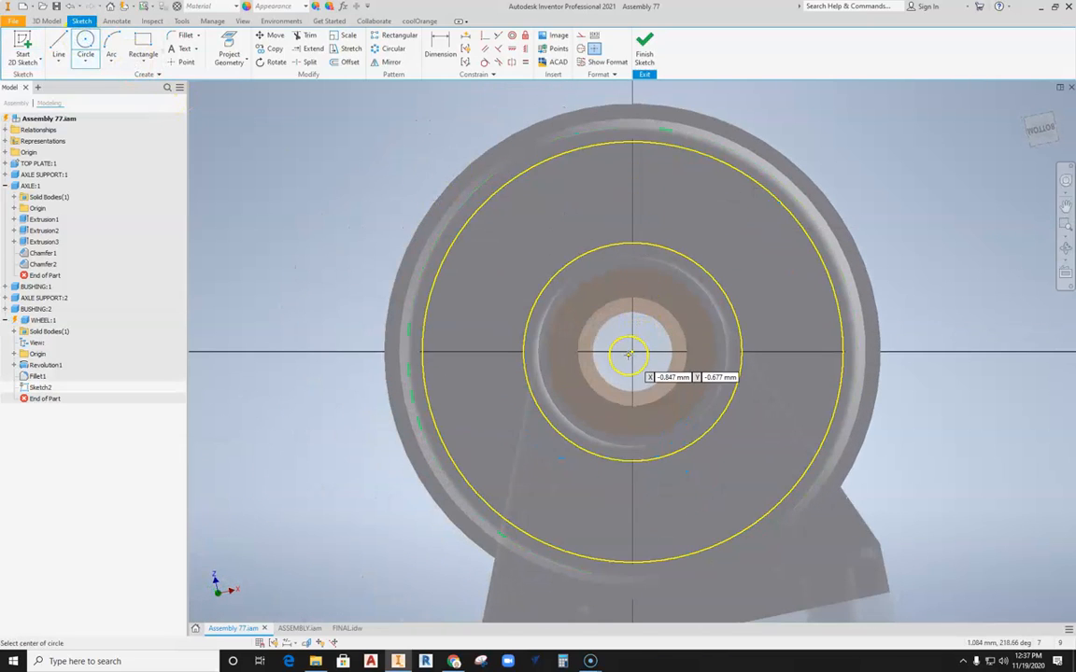
click(633, 188)
click(639, 209)
click(644, 54)
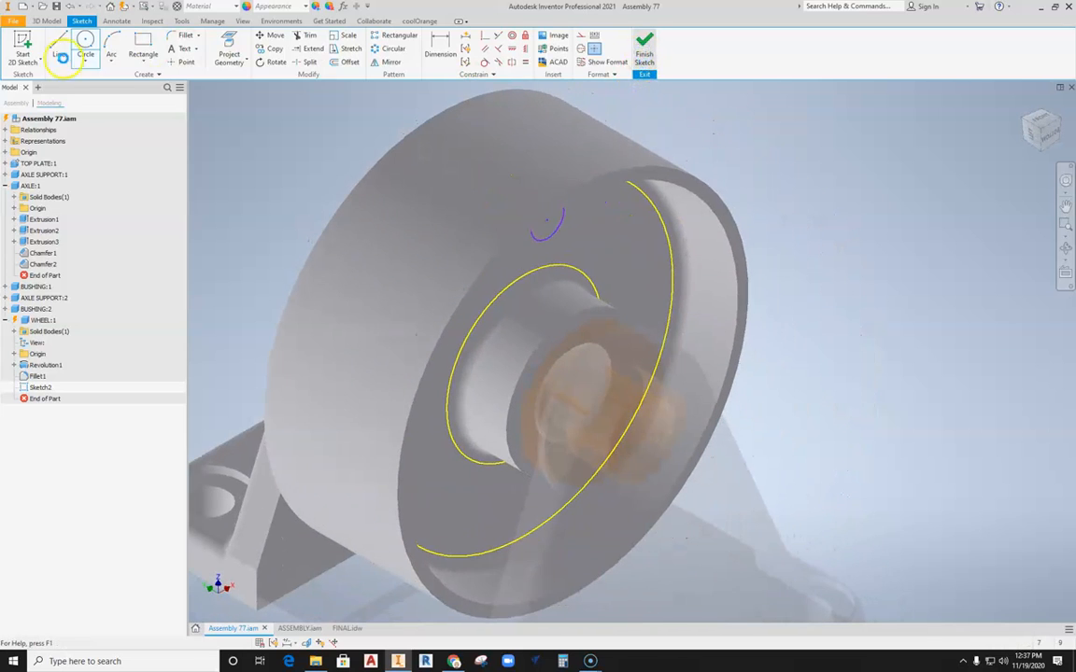
Step: Extrude the circle as a 10 mm cut into the wheel web, and return to the assembly
click(58, 42)
click(551, 238)
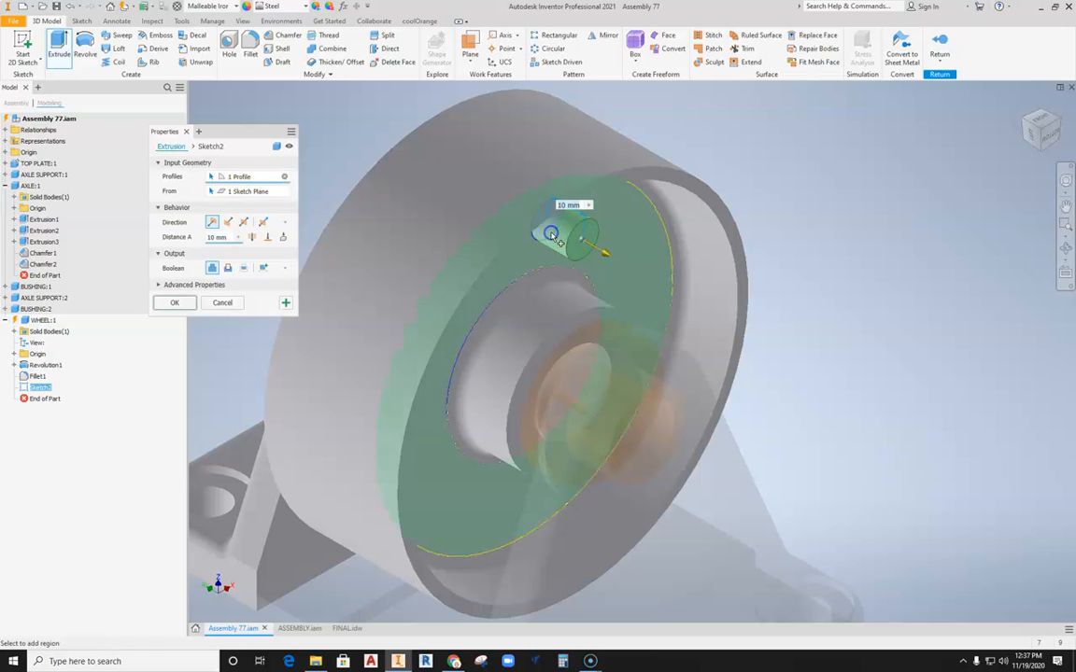
click(229, 224)
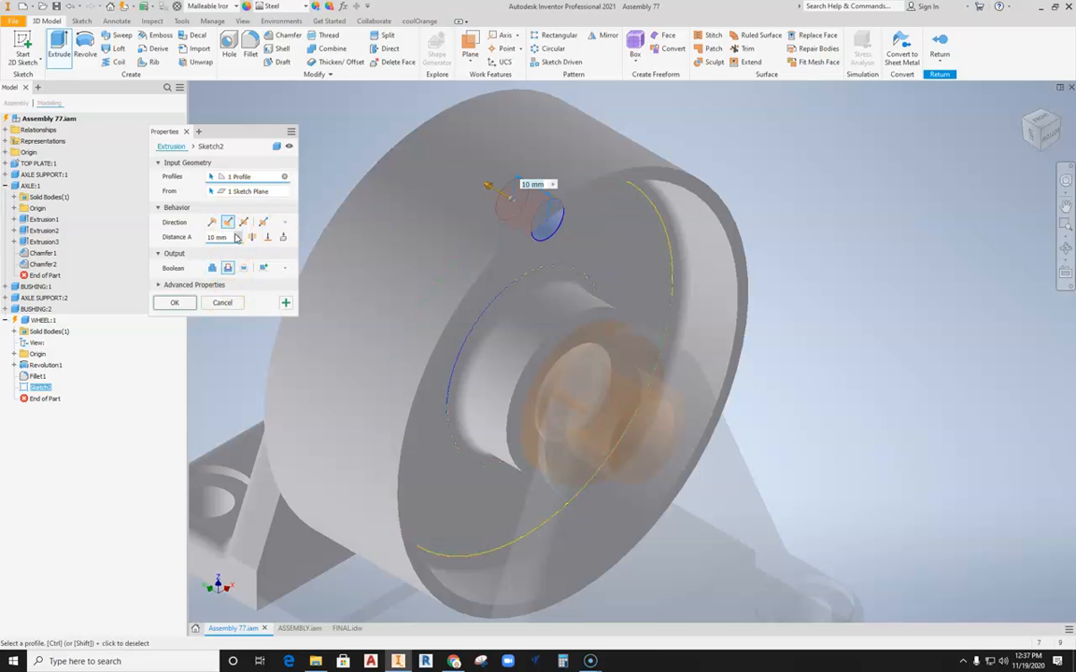
click(177, 306)
middle_drag(747, 294, 778, 299)
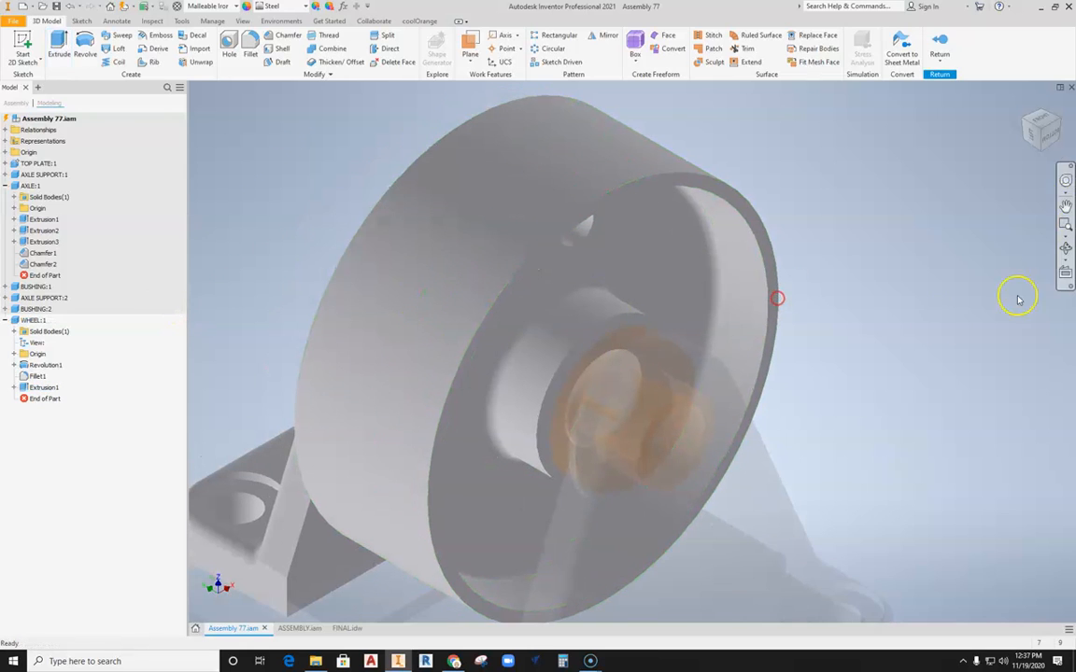
click(939, 43)
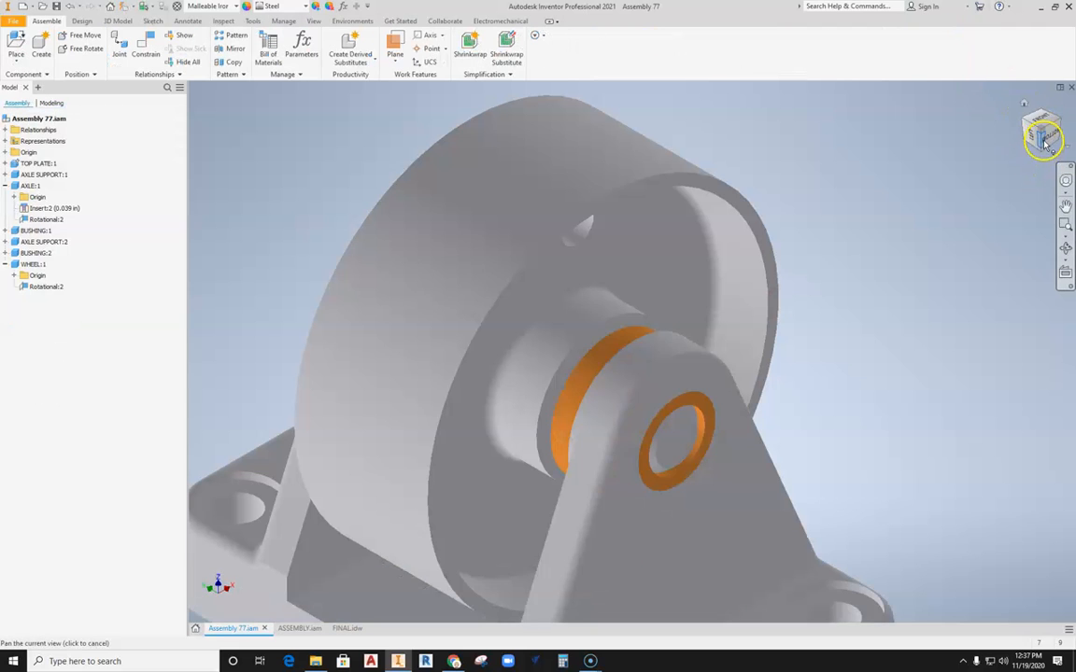
Step: Spin the wheel around the axle and follow its hole from below and from the side to check the rotation
shift+middle_drag(1015, 127, 1001, 110)
drag(621, 215, 477, 451)
drag(644, 400, 528, 273)
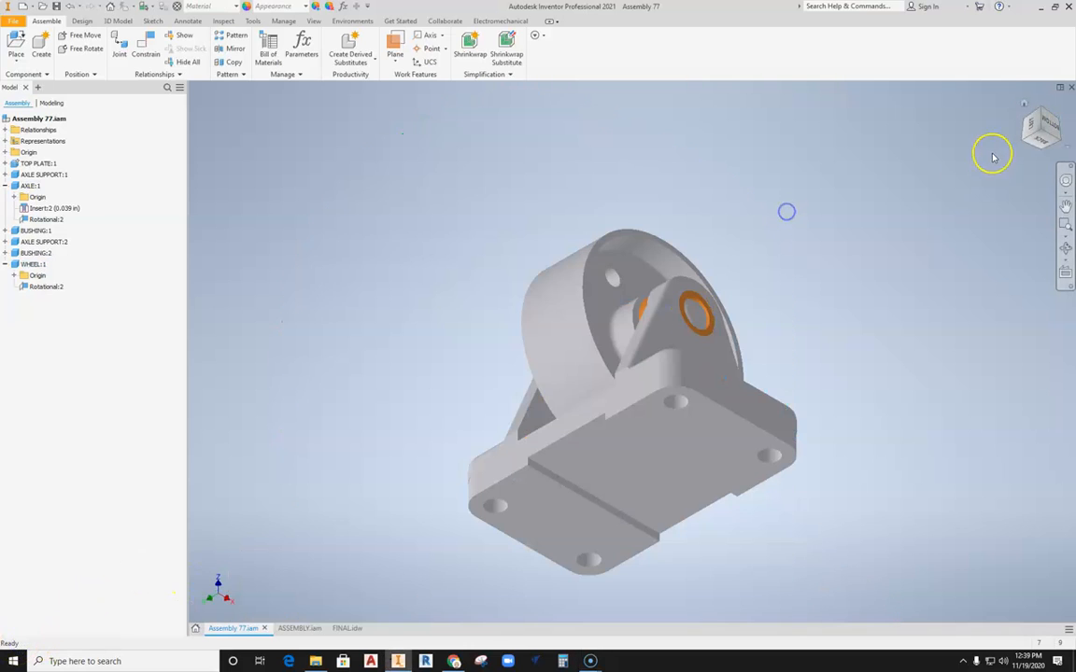
click(1041, 112)
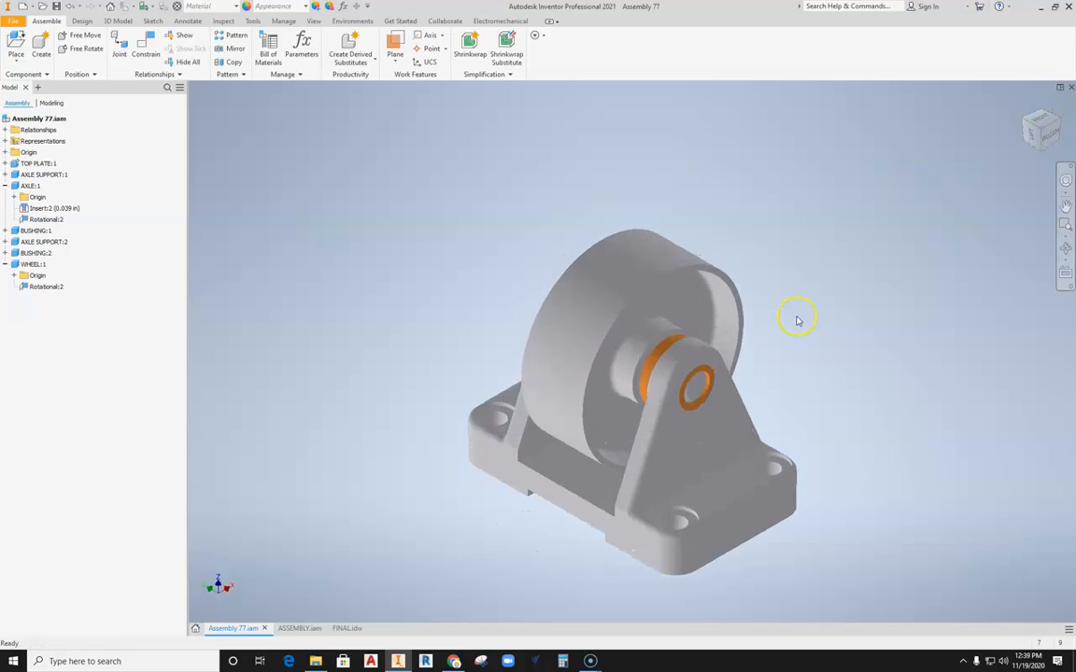
click(487, 291)
scroll(498, 292, up, 5)
middle_drag(498, 292, 623, 244)
mouse_move(1045, 142)
shift+middle_down()
mouse_move(968, 109)
mouse_move(984, 142)
shift+middle_up()
drag(582, 188, 566, 235)
click(484, 315)
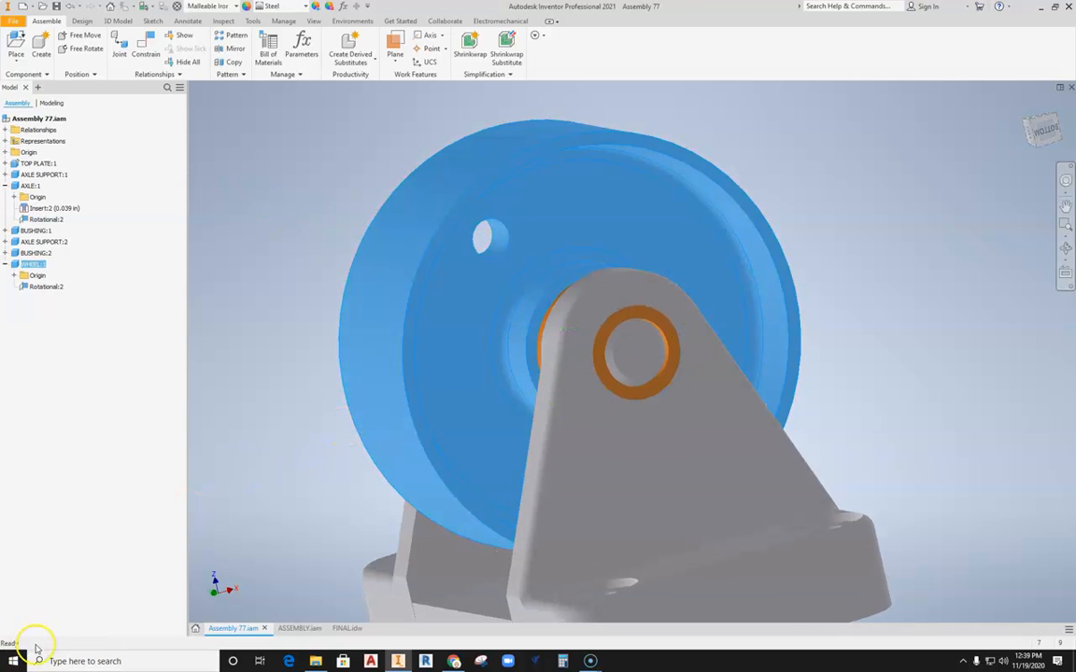